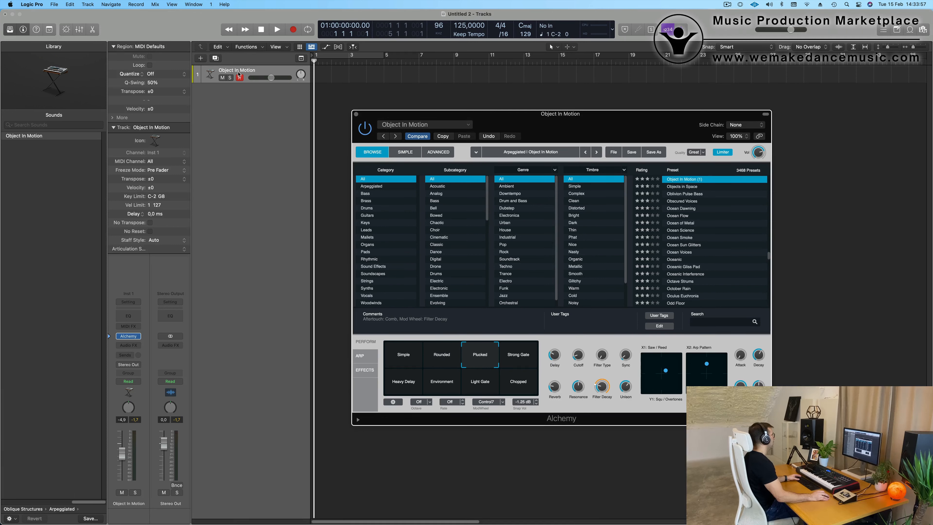
left_click(258, 71)
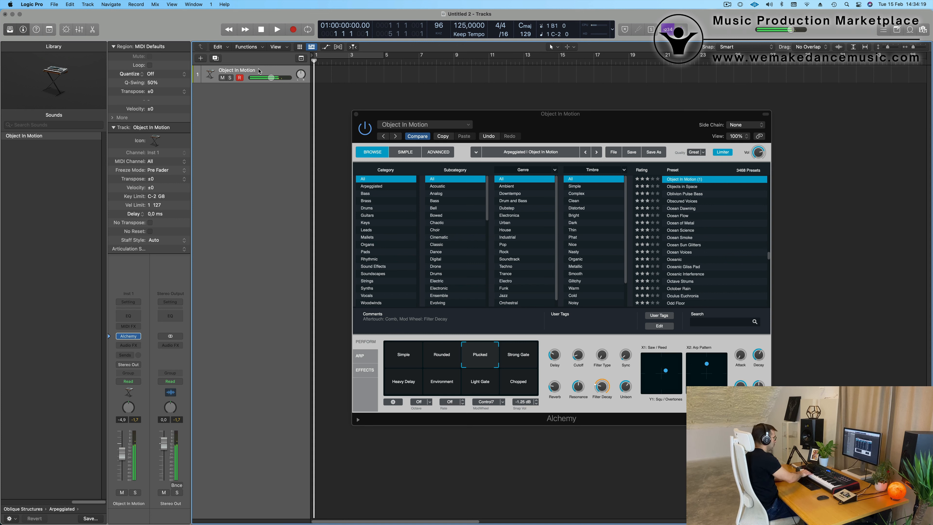
key("r")
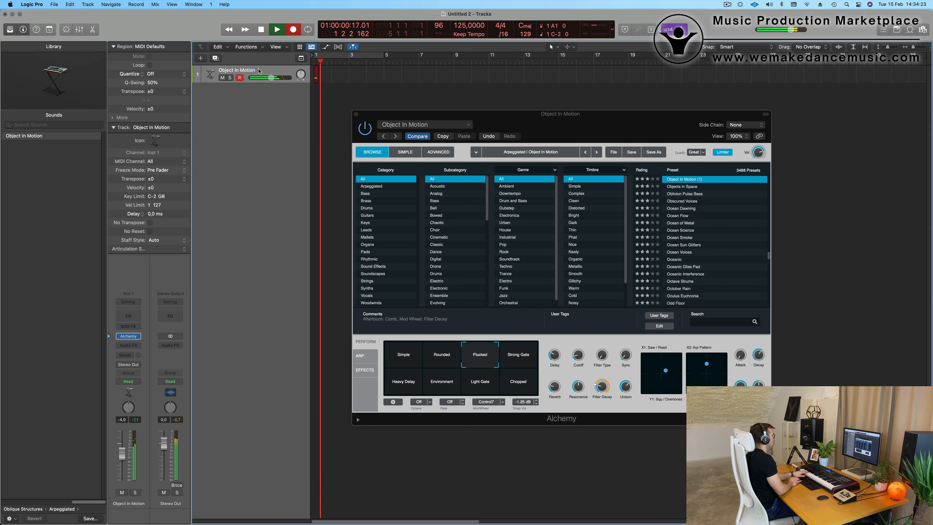
key("space")
key("r")
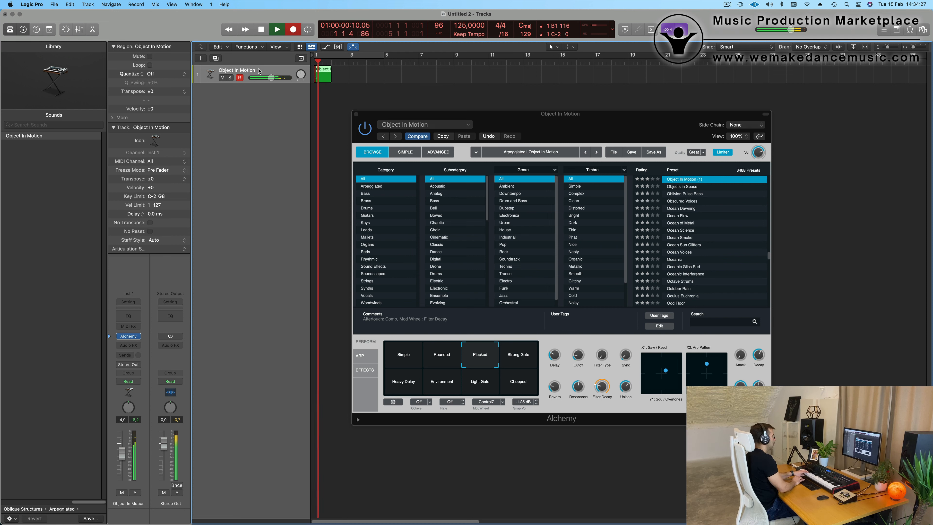
key("space")
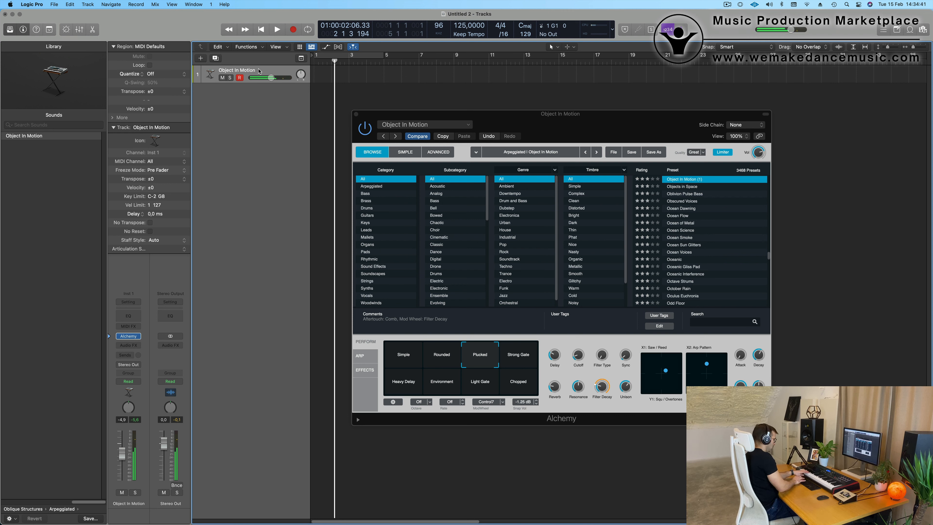
Record a four-note part on the Object In Motion track and trim the region's start to bar 5
key("space")
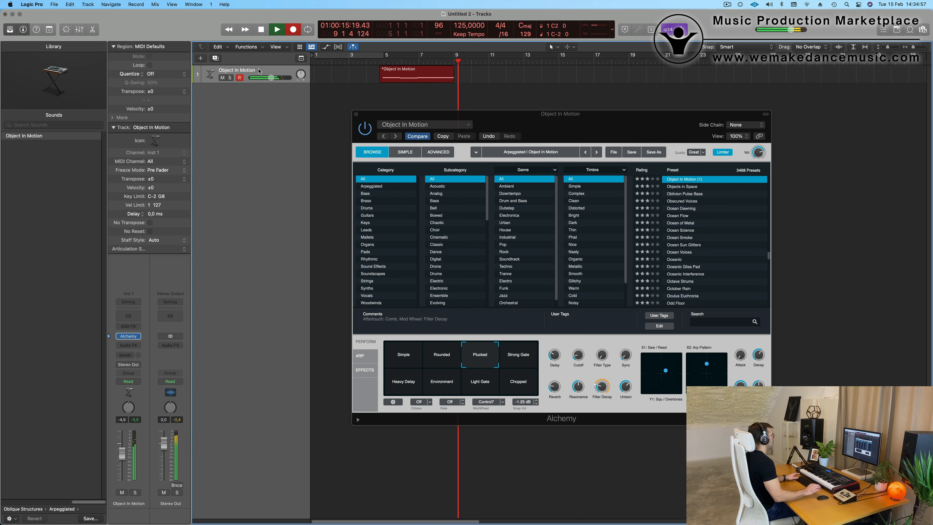
key("space")
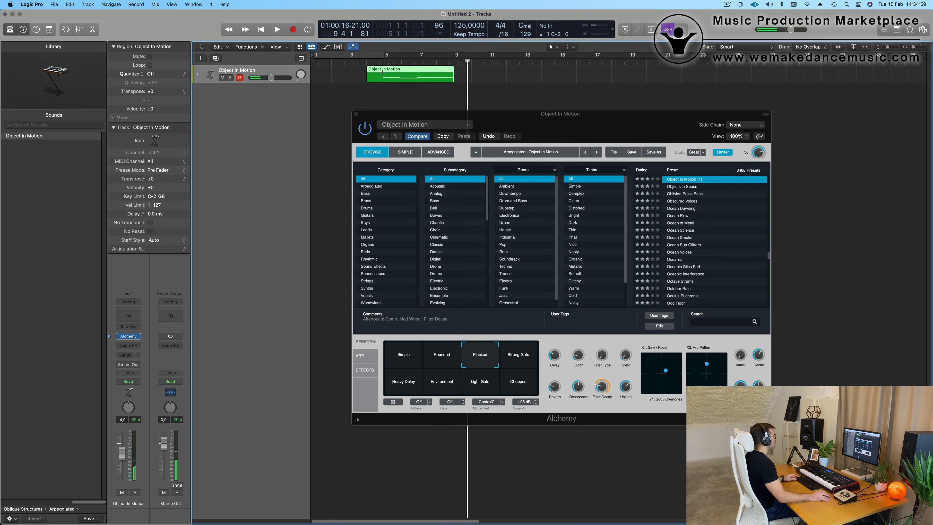
left_click(382, 72)
left_click(534, 183)
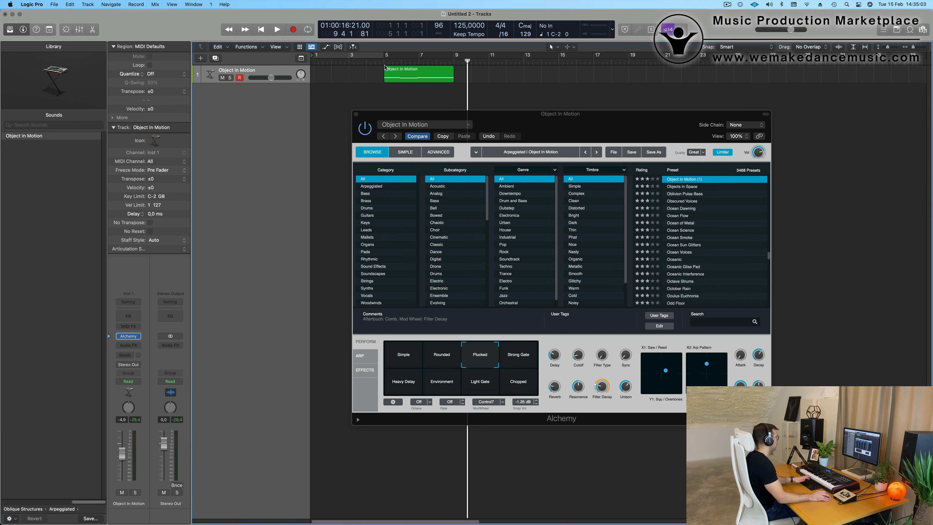
Move the recorded region to bar 1 and play it with the cycle range set to the region
left_click_drag(407, 71, 333, 68)
key("u")
key("space")
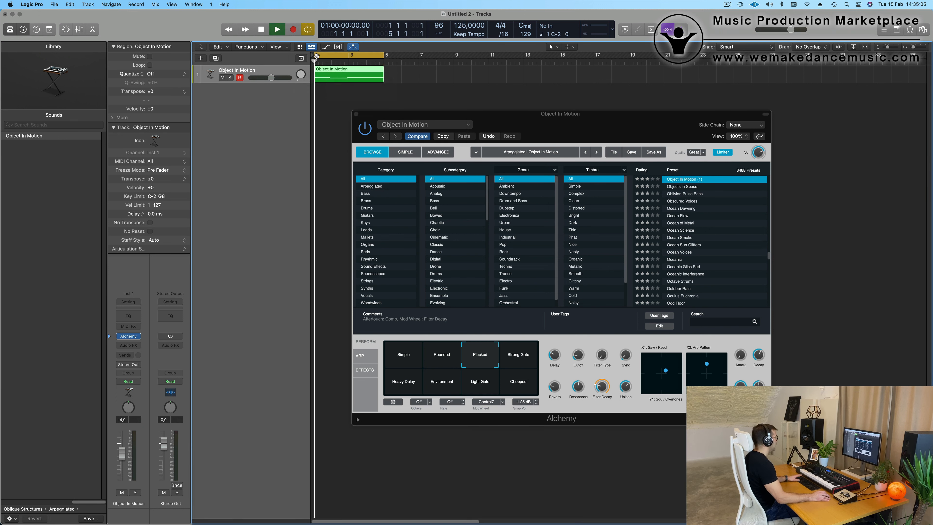
Open the region in the Piano Roll and shift the last three notes so the second one starts at bar 2
double_click(351, 72)
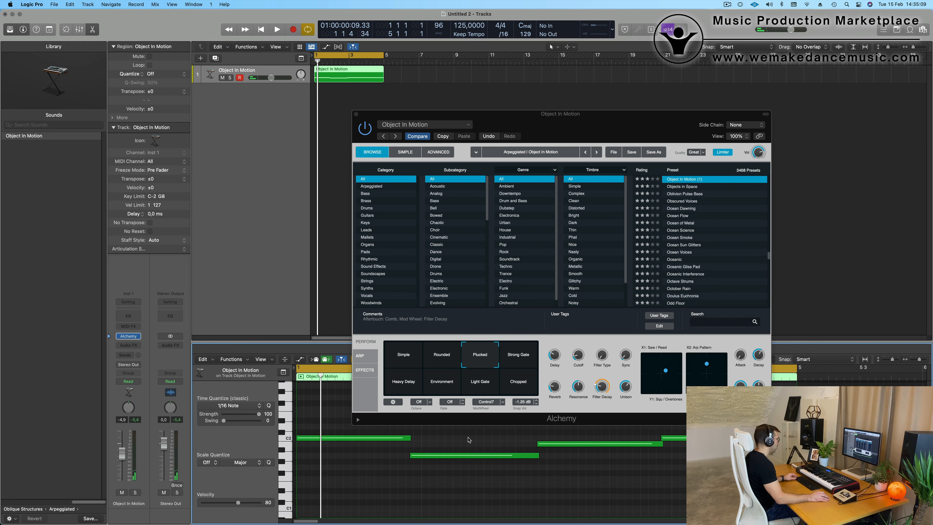
left_click_drag(468, 439, 678, 477)
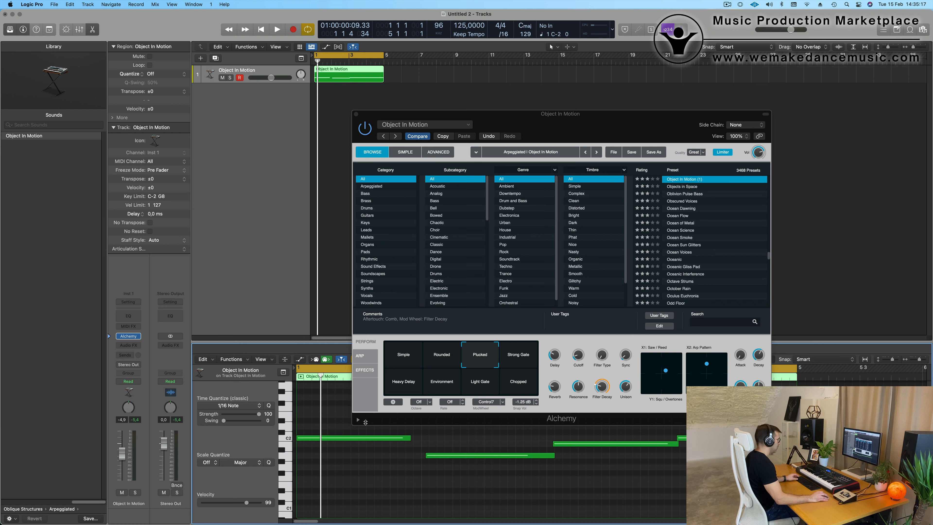
key("super+a")
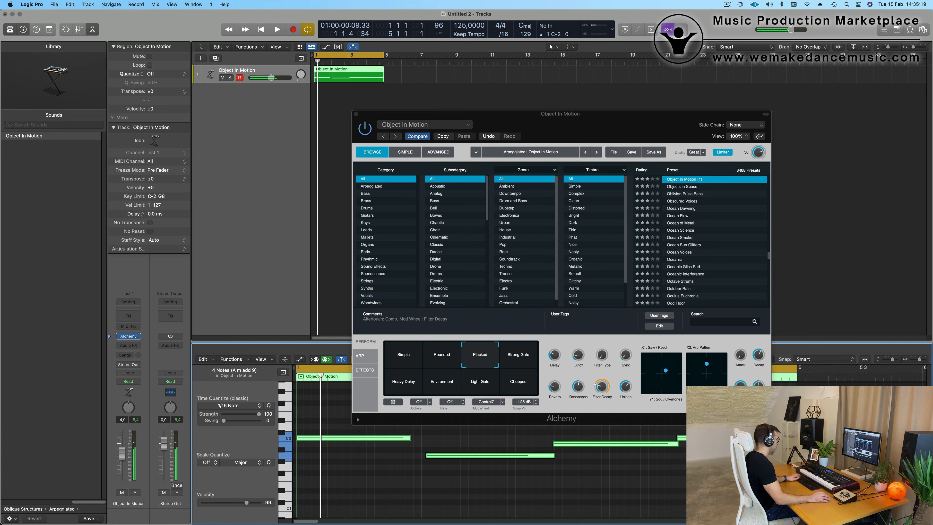
left_click(515, 478)
left_click_drag(465, 436, 690, 459)
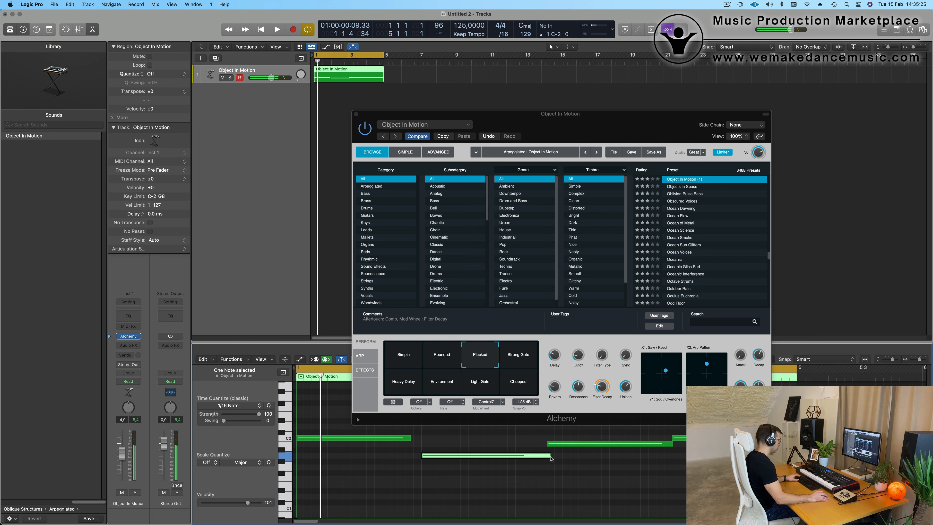
Trim the second and third notes to end where the next note starts, and lengthen the first note to meet the second
left_click_drag(551, 456, 546, 457)
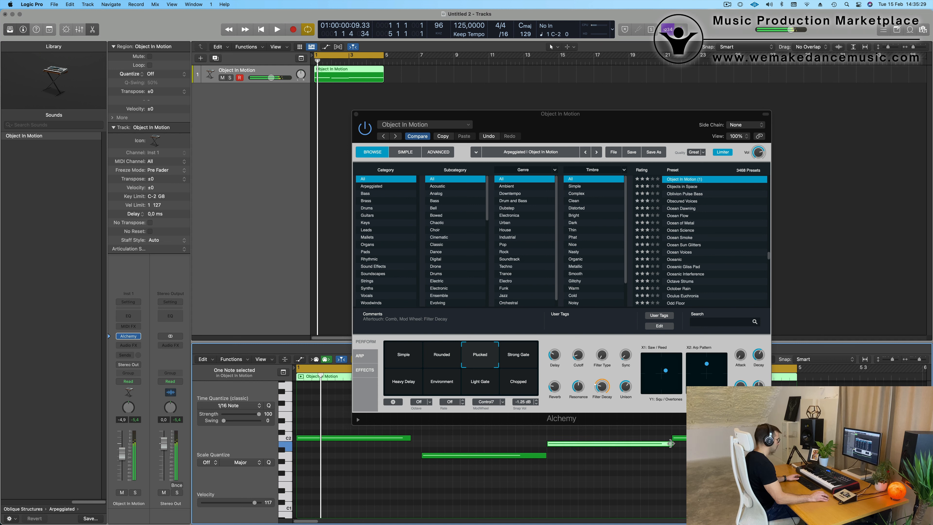
key("space")
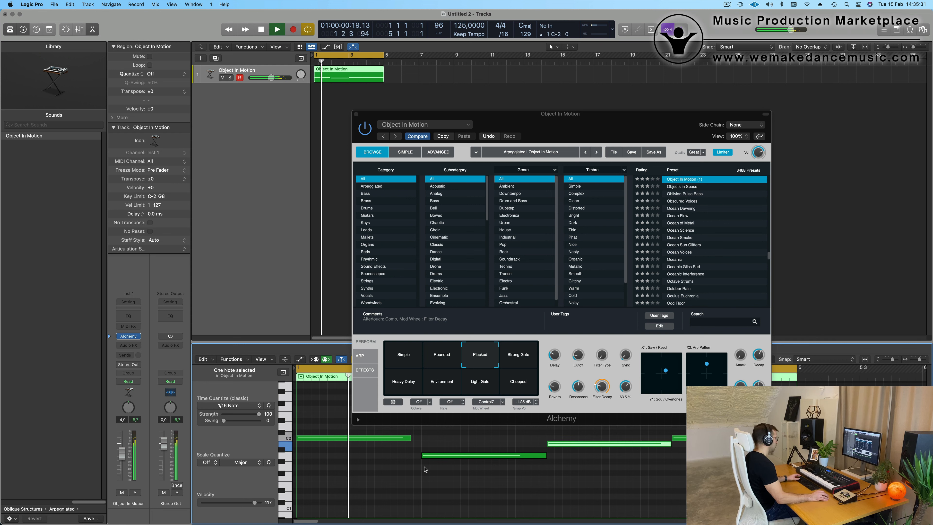
left_click_drag(407, 438, 421, 438)
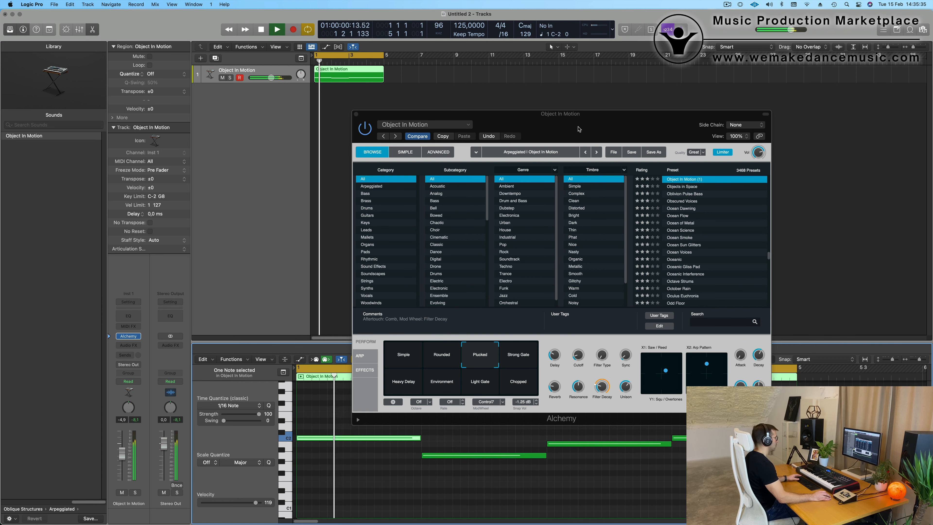
Move the Alchemy window clear of the Piano Roll and fit all four notes in the editor
left_click_drag(582, 124, 677, 75)
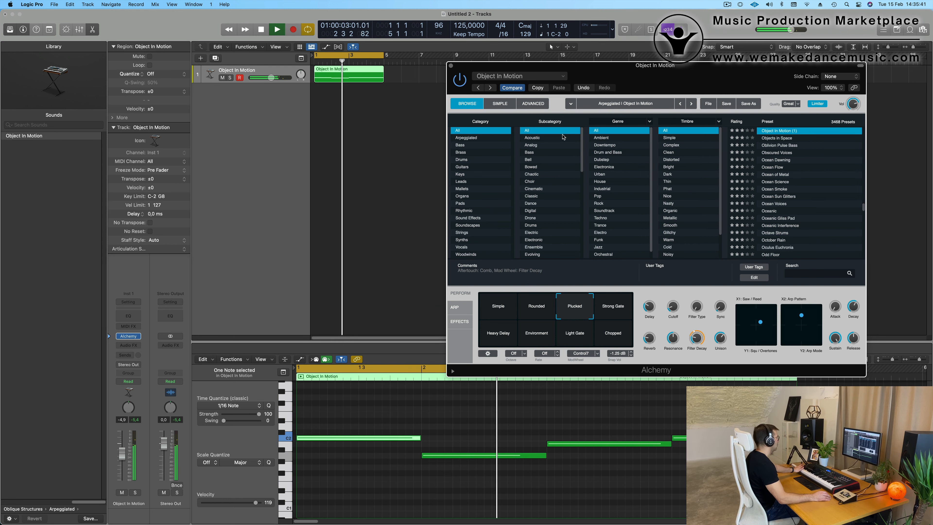
left_click_drag(660, 71, 652, 70)
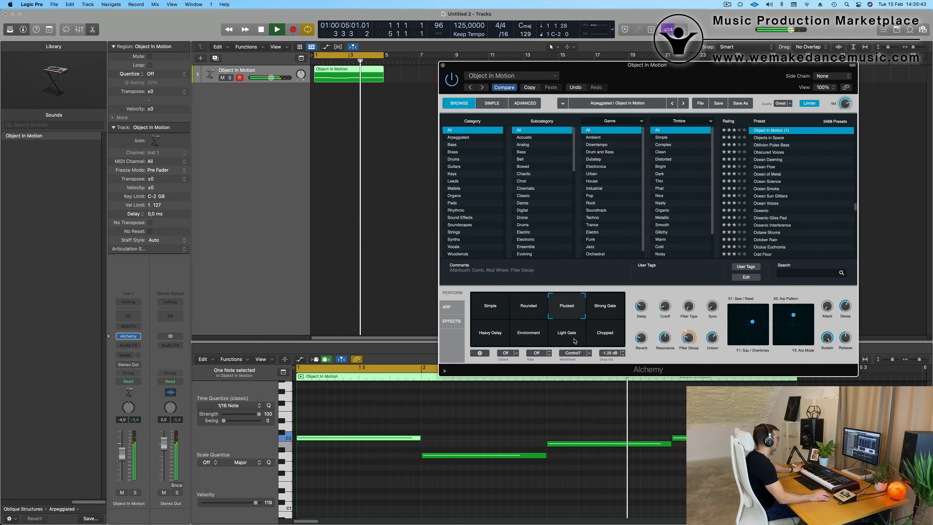
key("space")
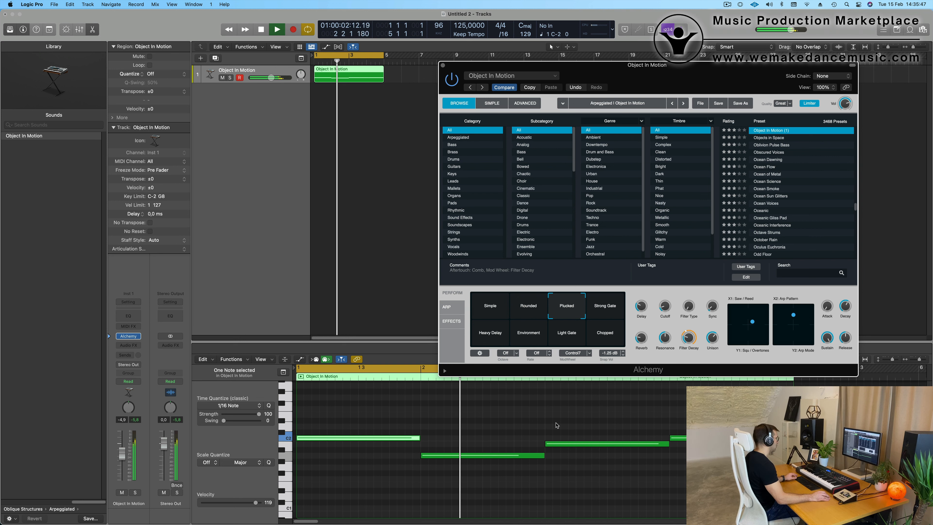
scroll(544, 426, "down", 2)
scroll(459, 424, "down", 3)
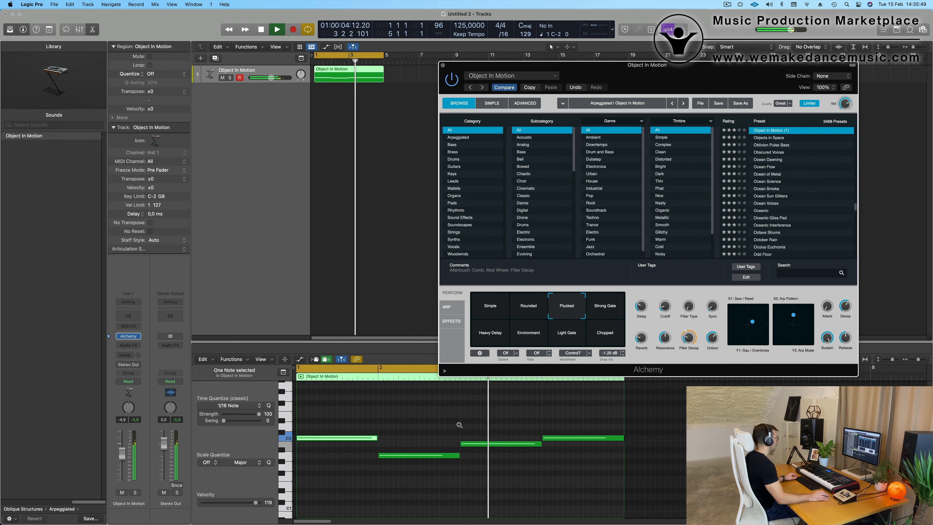
Try the third note at G1 during loop playback, and return it to B1
left_click(488, 444)
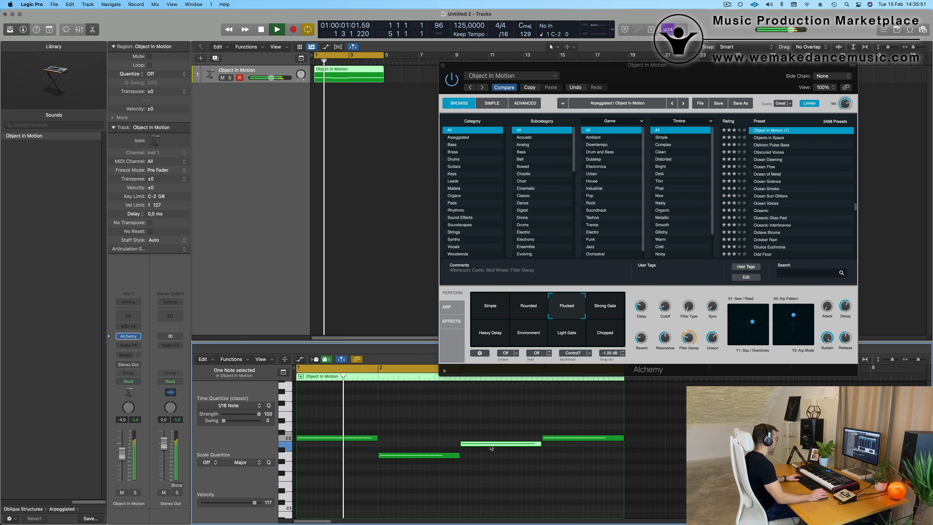
left_click_drag(490, 447, 500, 469)
key("space")
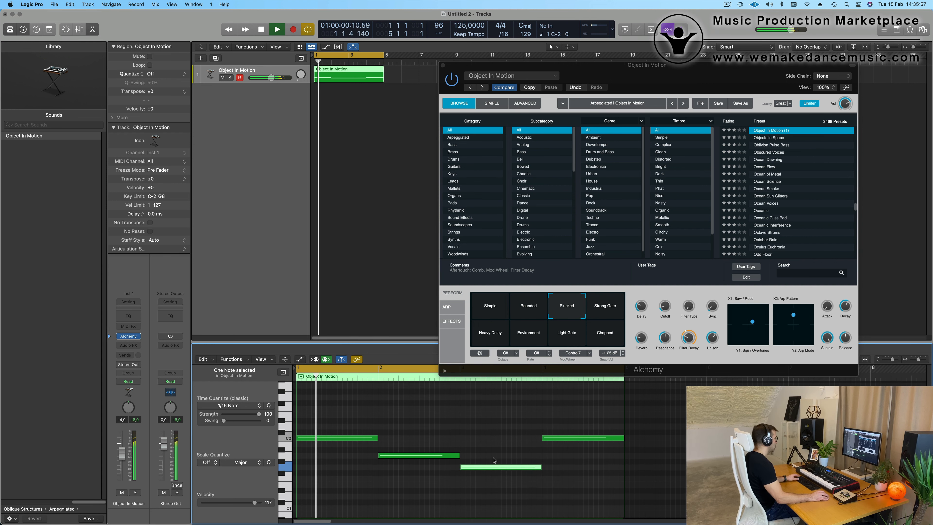
key("super+Left")
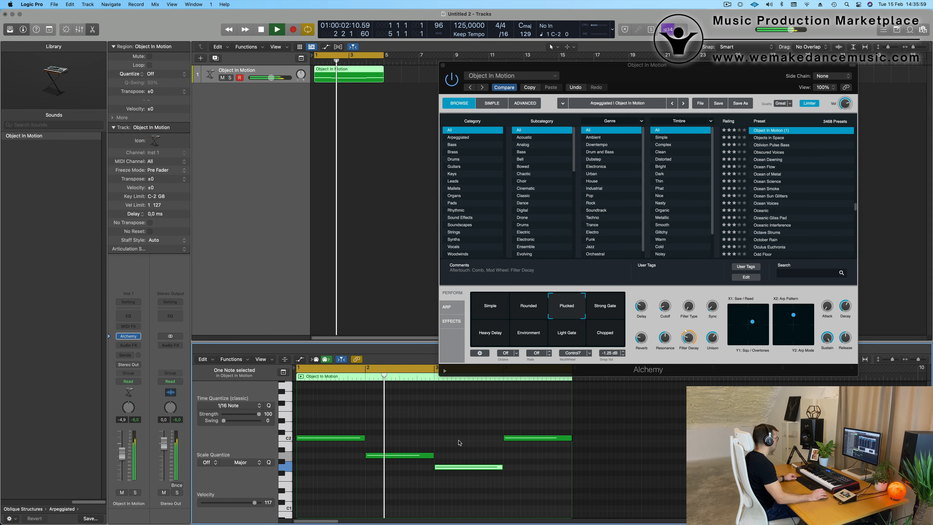
scroll(460, 442, "left", 2)
scroll(402, 437, "right", 2)
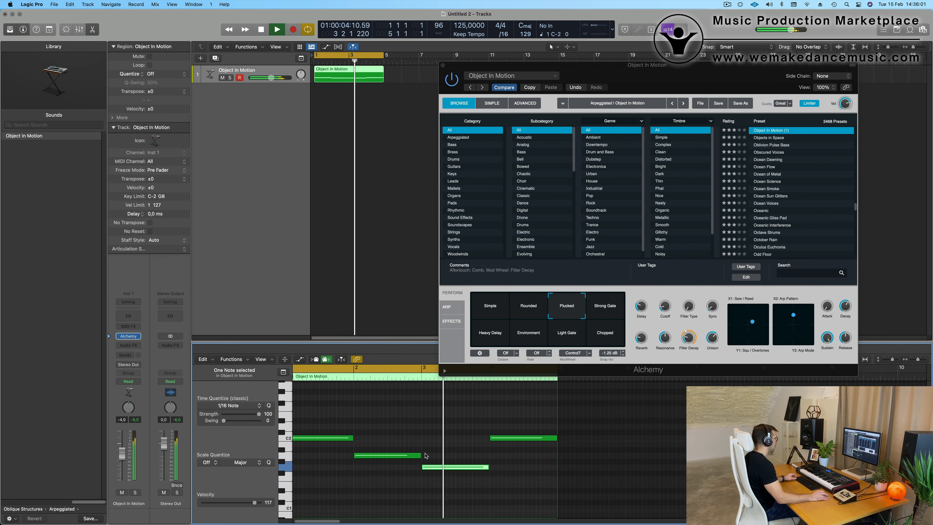
left_click_drag(448, 466, 452, 445)
key("space")
key("space")
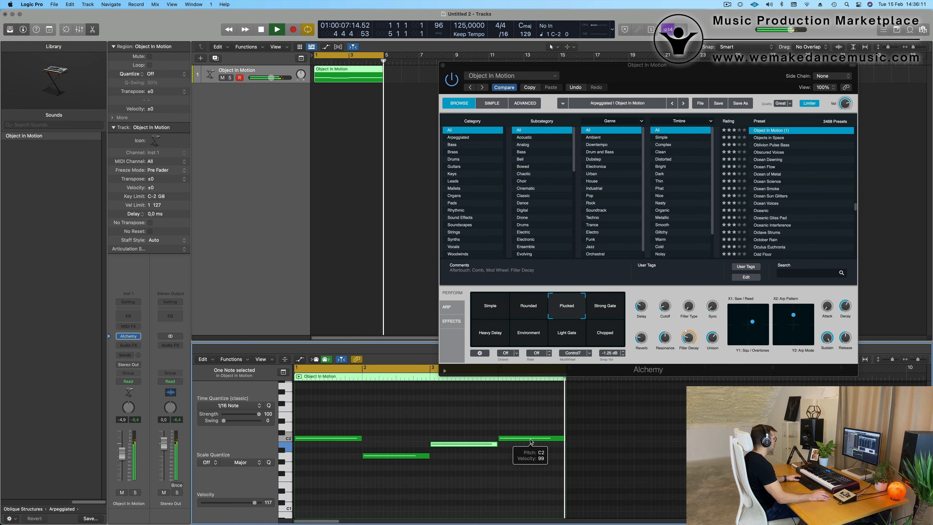
Raise the fourth note to D2 and turn down Alchemy's Reverb
left_click_drag(530, 441, 531, 431)
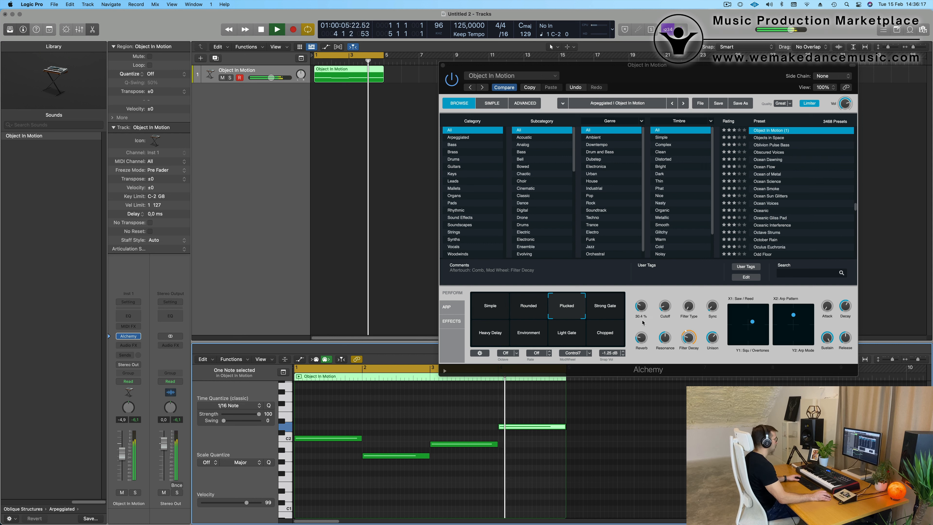
left_click_drag(642, 338, 645, 351)
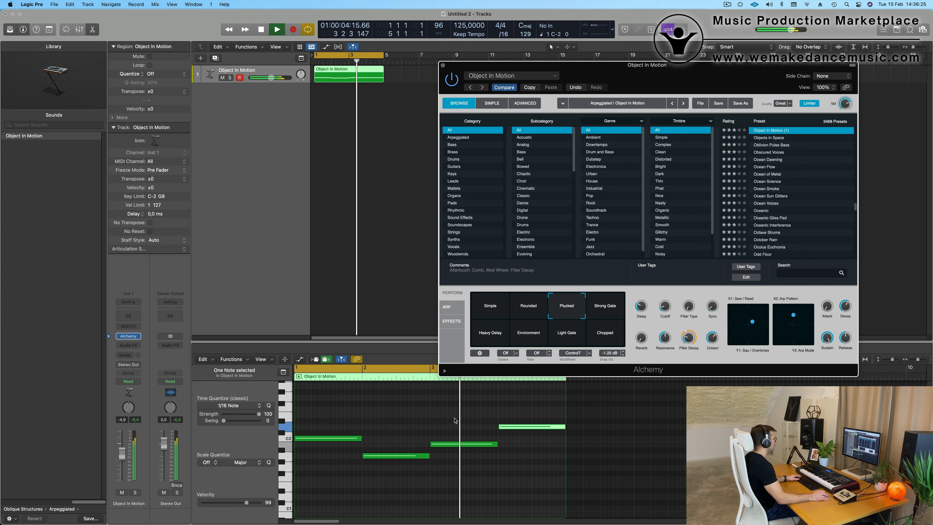
Delete the fourth note and extend the third note to the end of the region at bar 5
left_click(535, 427)
key("Delete")
left_click_drag(496, 443, 566, 444)
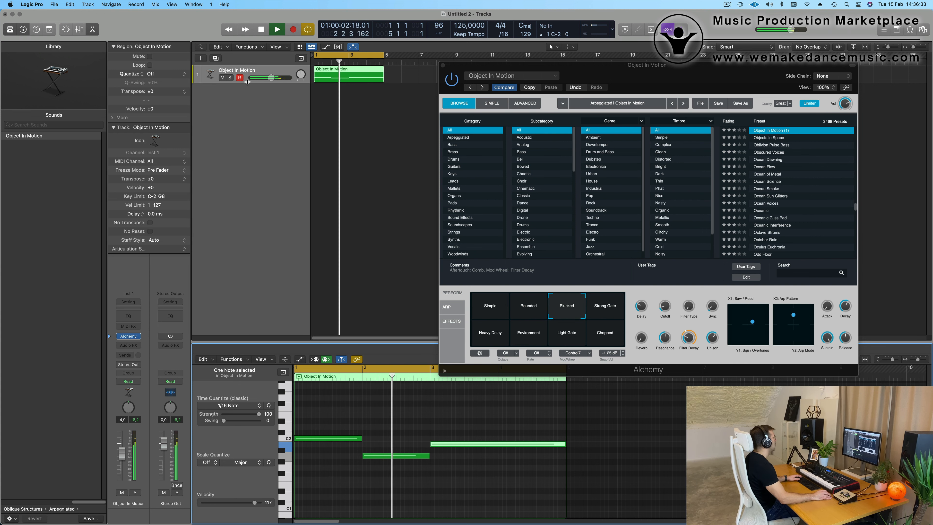
Enlarge the Object In Motion track's height and adjust Alchemy's two XY pads and Cutoff
left_click_drag(252, 82, 252, 208)
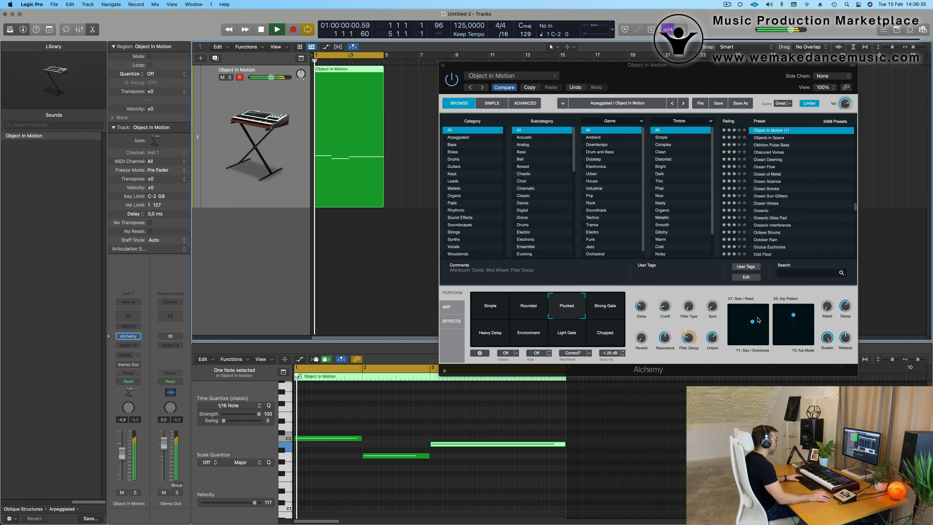
left_click_drag(755, 323, 759, 318)
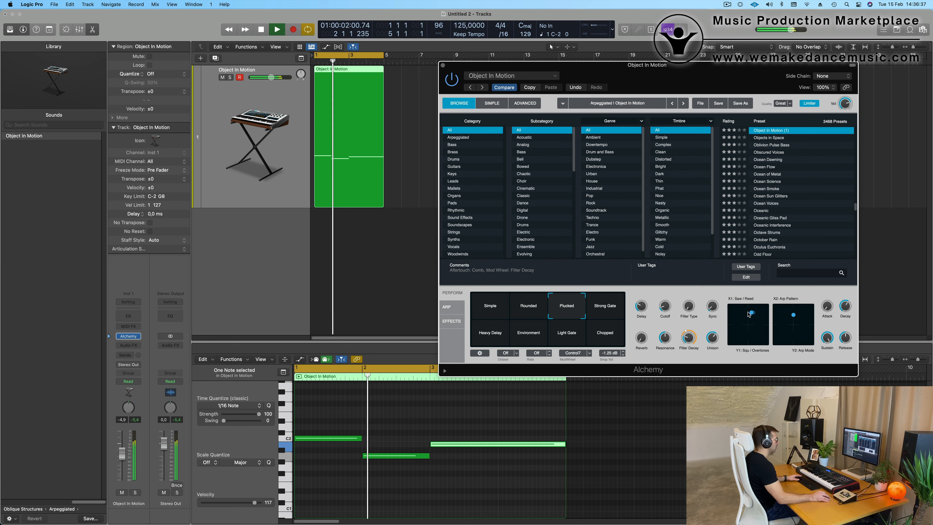
left_click_drag(731, 320, 760, 335)
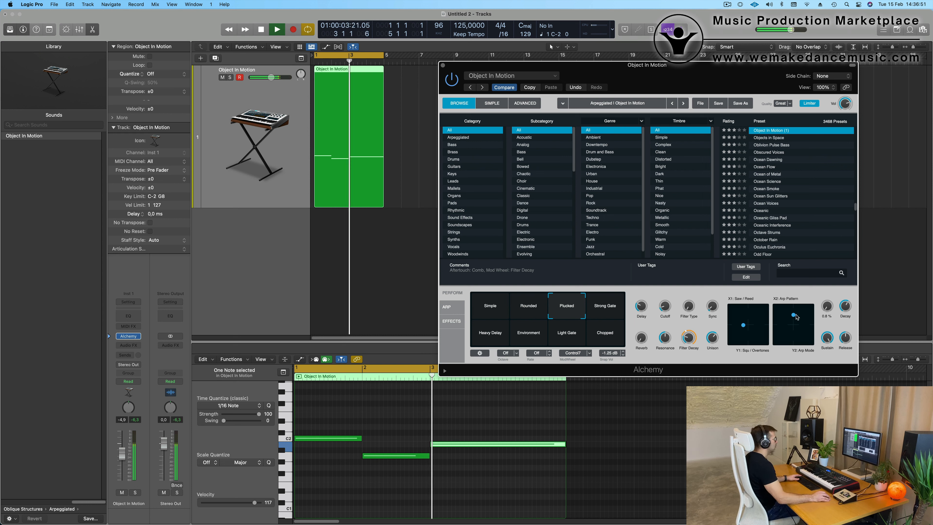
mouse_move(794, 317)
left_mouse_down()
mouse_move(785, 311)
mouse_move(807, 315)
mouse_move(781, 343)
mouse_move(776, 312)
mouse_move(790, 319)
left_mouse_up()
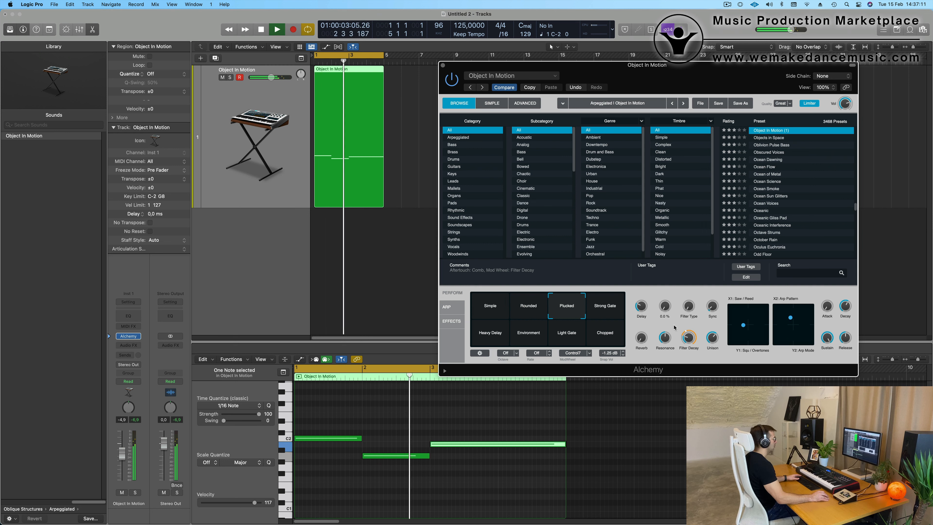
left_click_drag(666, 302, 666, 303)
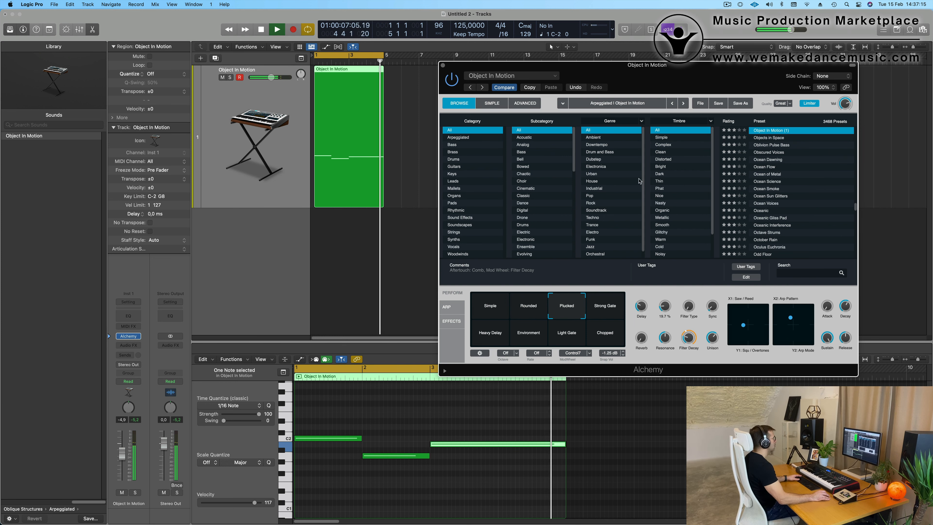
Close the Alchemy window, stop playback, and create a second track with the Object In Motion track's duplicate settings
left_click_drag(713, 74, 780, 89)
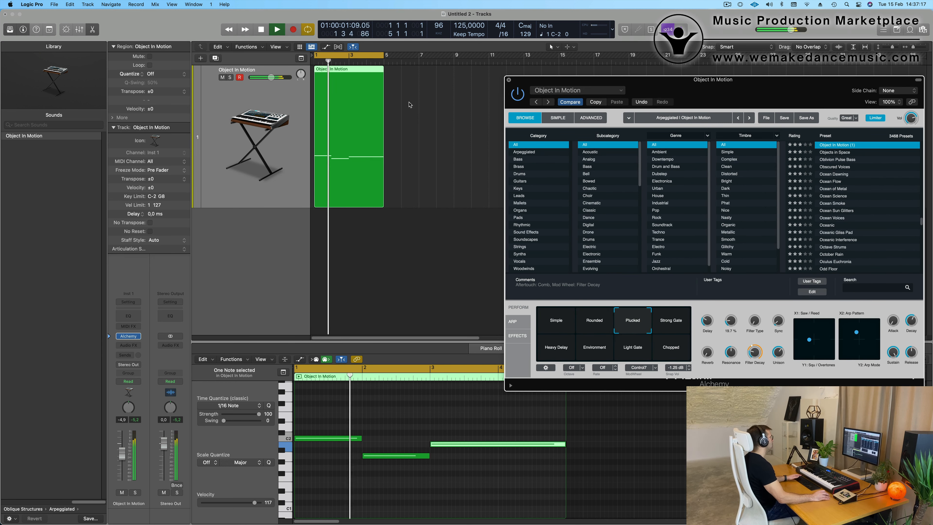
left_click(509, 80)
key("space")
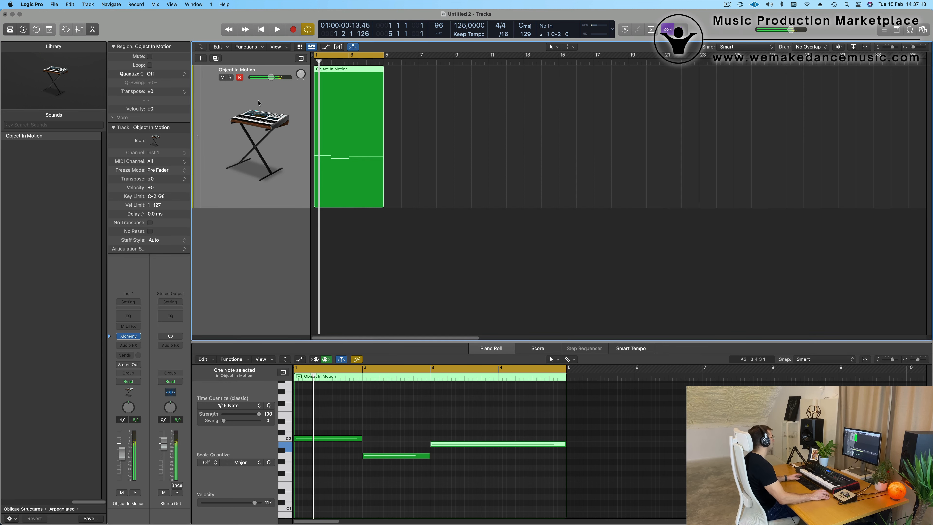
left_click(216, 59)
scroll(220, 272, "down", 2)
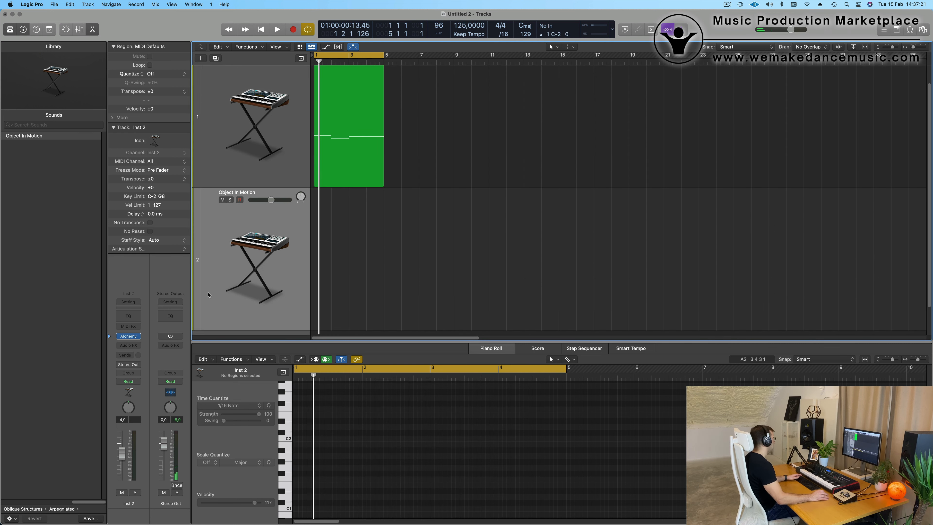
Replace Alchemy on the second track with Drum Machine Designer and move its window clear of the track headers
left_click(138, 336)
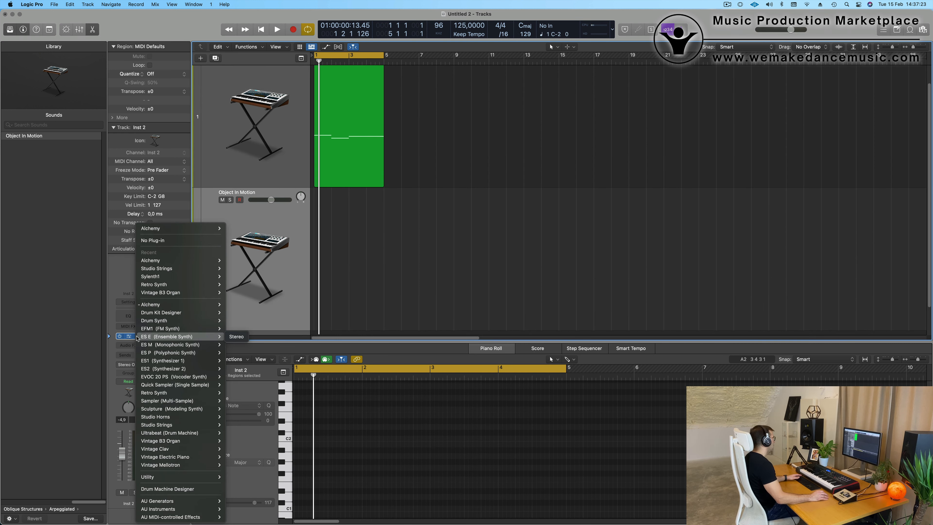
left_click(181, 492)
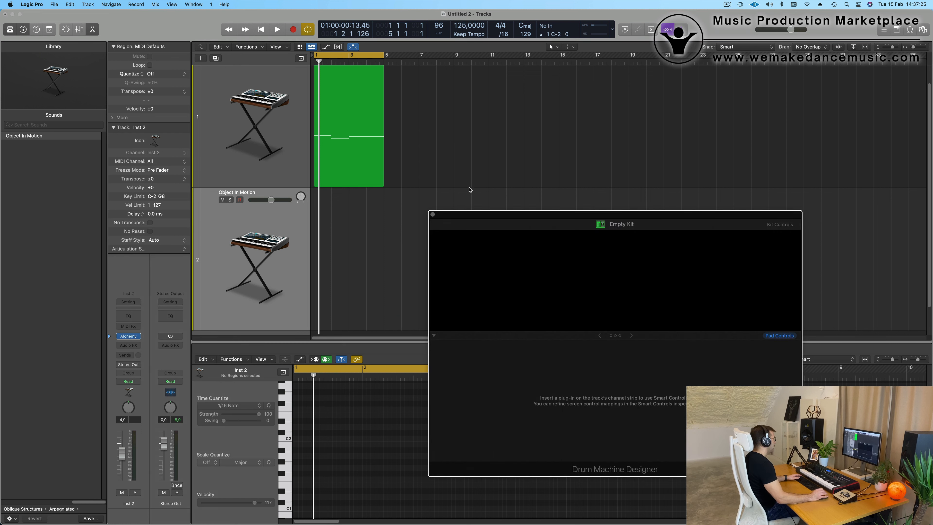
left_click(267, 230)
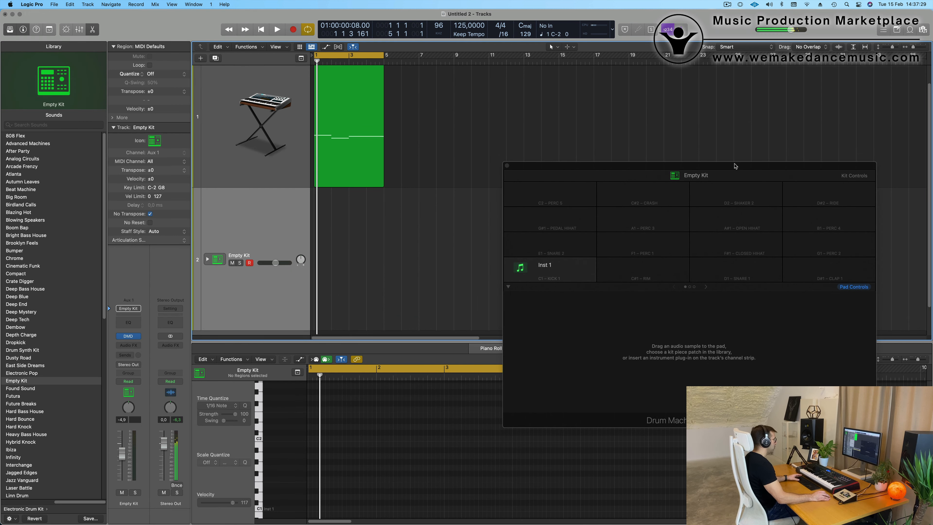
left_click_drag(734, 164, 612, 160)
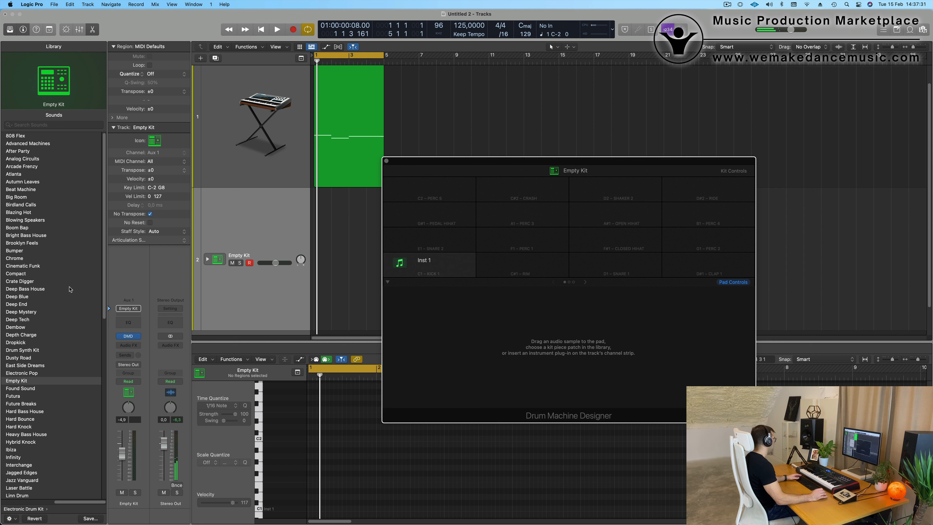
Load the Radiant kit from the Electronic Drum Kit library into Drum Machine Designer
scroll(68, 299, "down", 10)
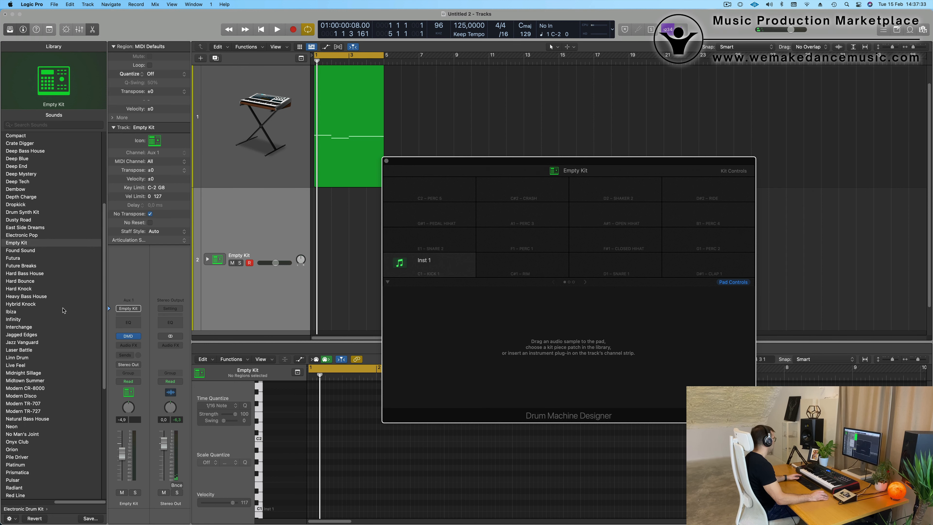
scroll(63, 311, "down", 8)
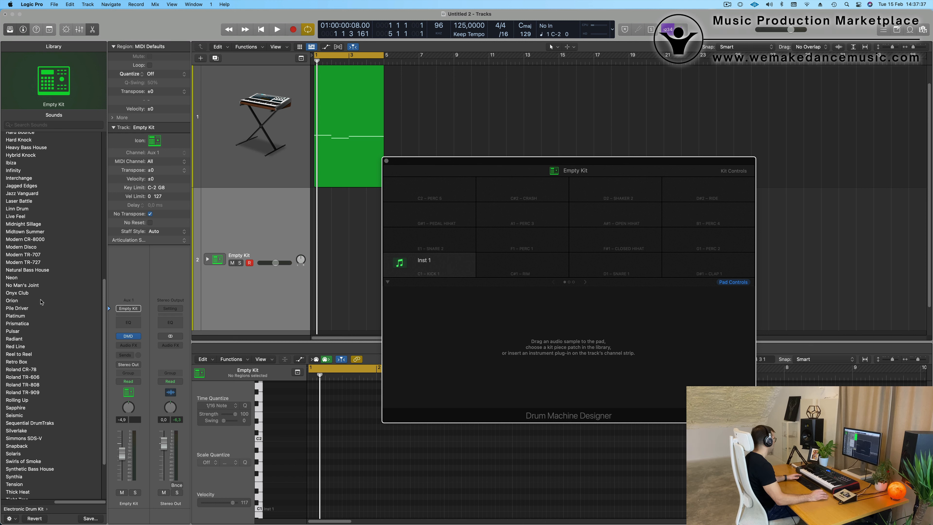
scroll(46, 314, "down", 1)
left_click(21, 333)
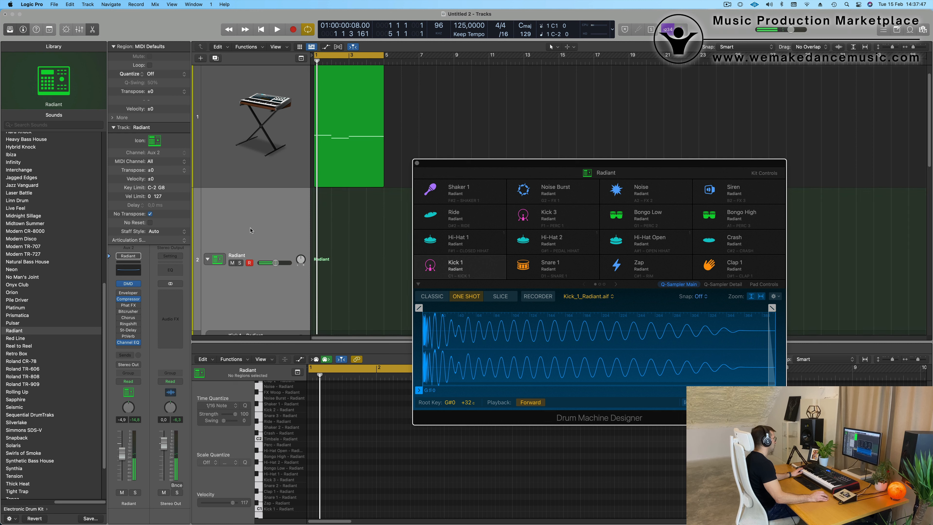
Expose the Radiant kit's subtracks and record a one-bar pattern of four kicks on the Kick 1 track
left_click(282, 242)
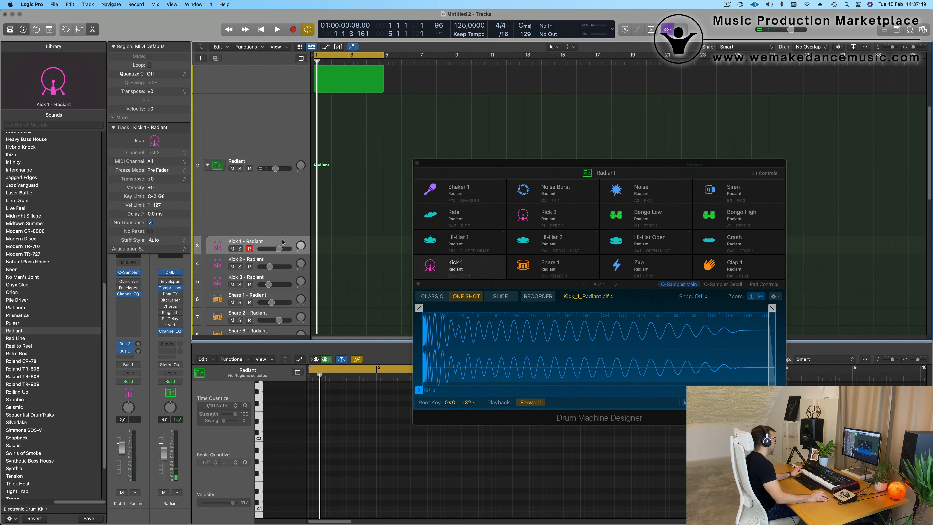
left_click(284, 262)
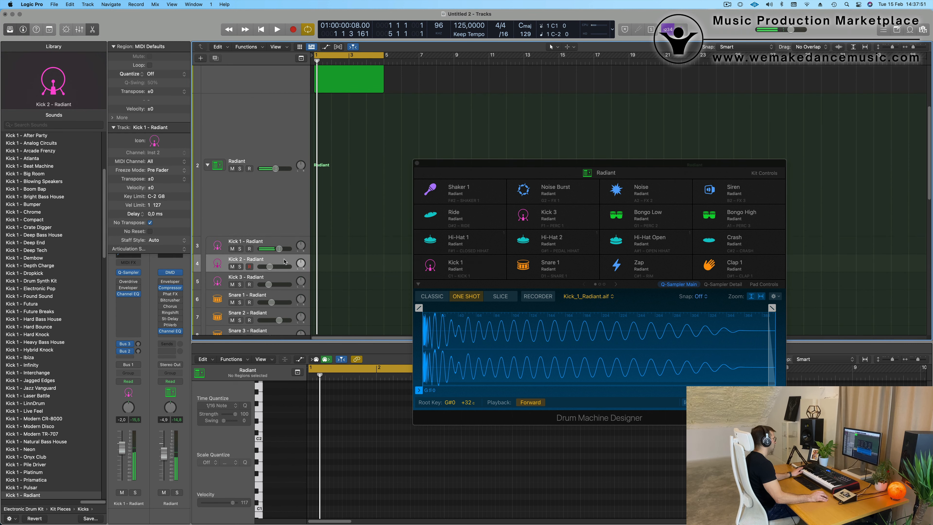
left_click(281, 245)
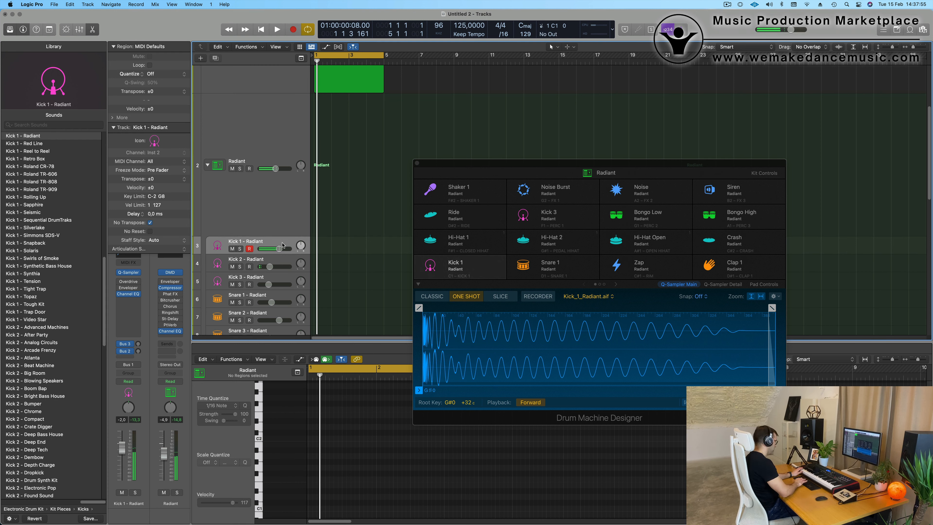
key("r")
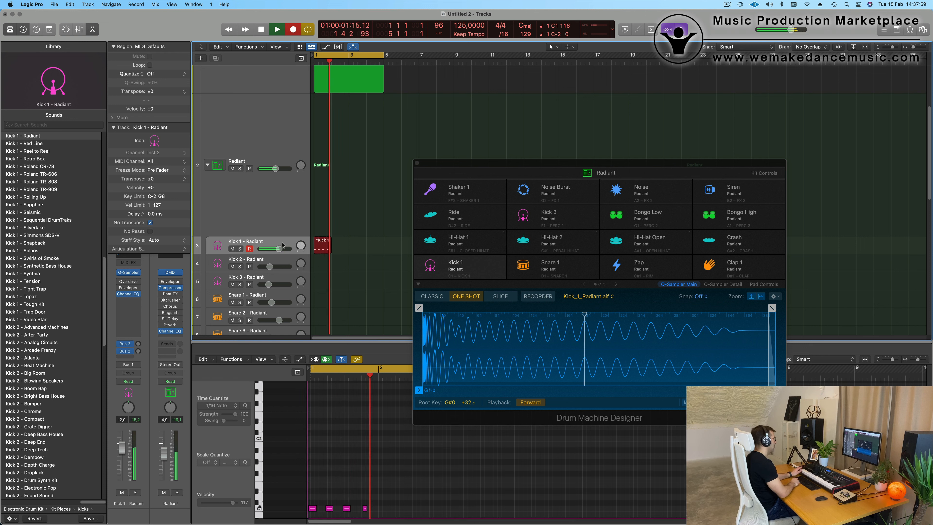
key("space")
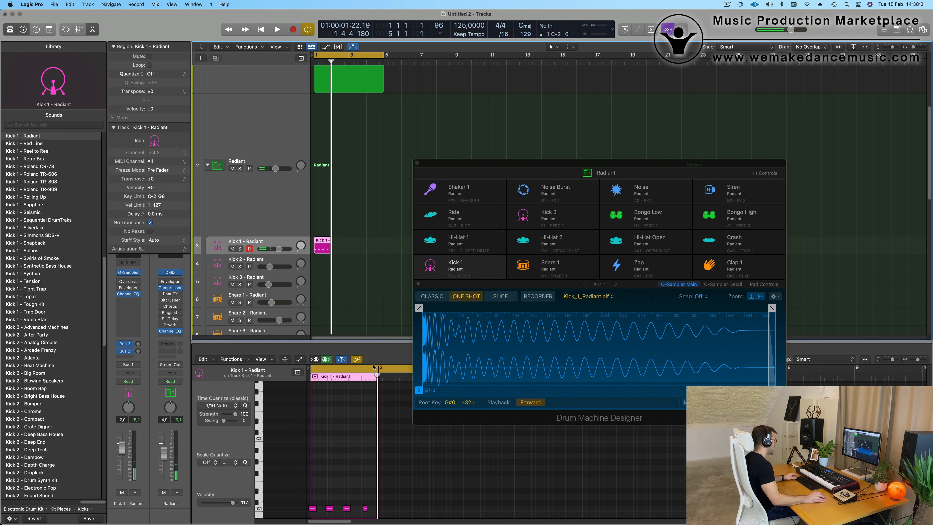
Move the fourth recorded kick note onto beat 4 and replace it with a copy of the longer third note
scroll(345, 476, "down", 4)
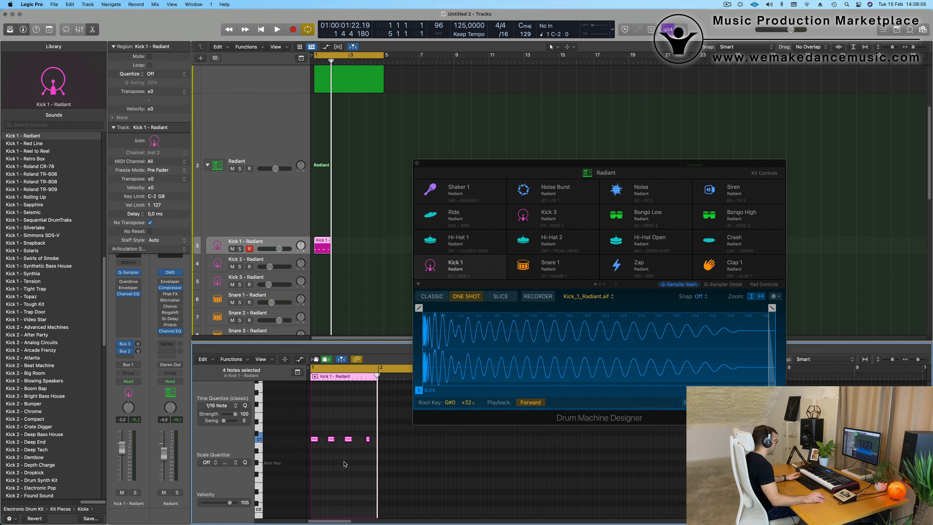
key("space")
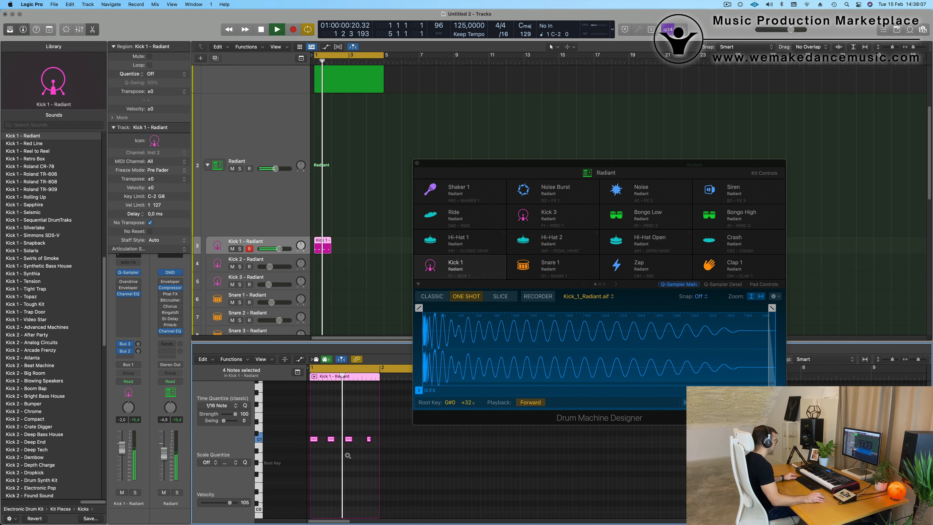
key("super+Right")
key("super+Right")
key("super+Right")
key("space")
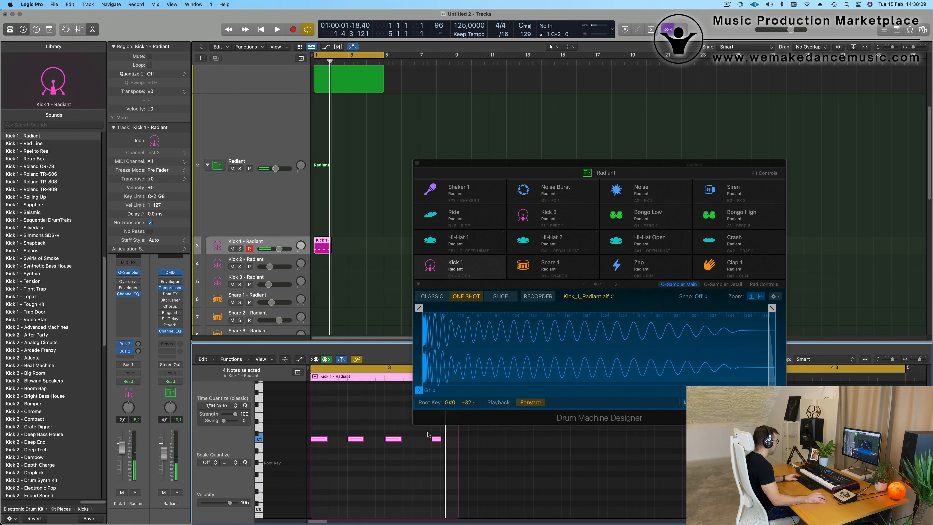
left_click_drag(518, 164, 663, 91)
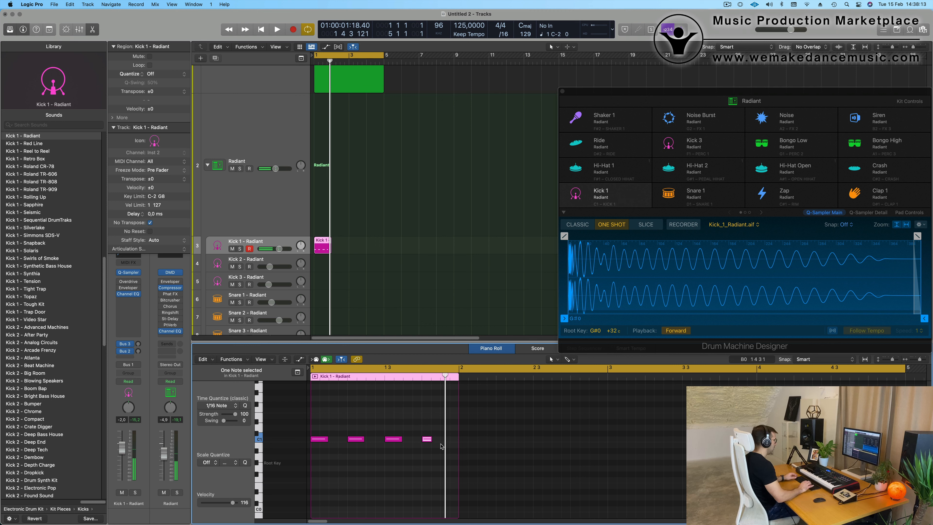
left_click(427, 438)
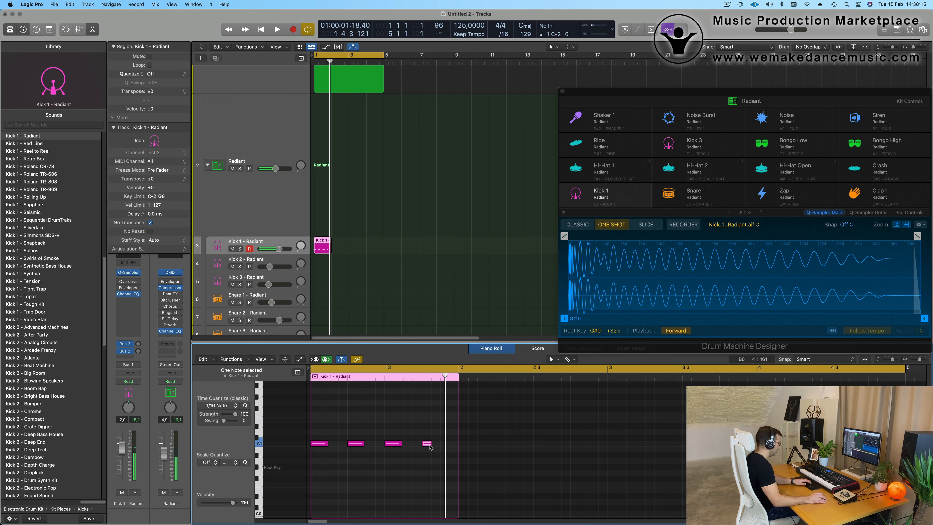
left_click_drag(391, 444, 429, 445)
Repeat the one-bar Kick 1 region three times to fill the four-bar loop, and play it from the start
left_click_drag(371, 248, 308, 248)
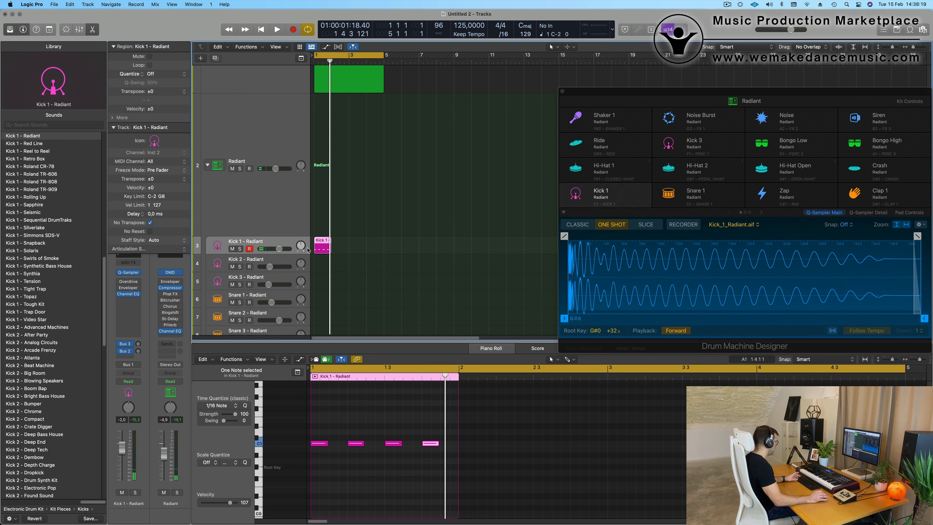
key("super+r")
key("super+r")
key("super+r")
key("Return")
key("space")
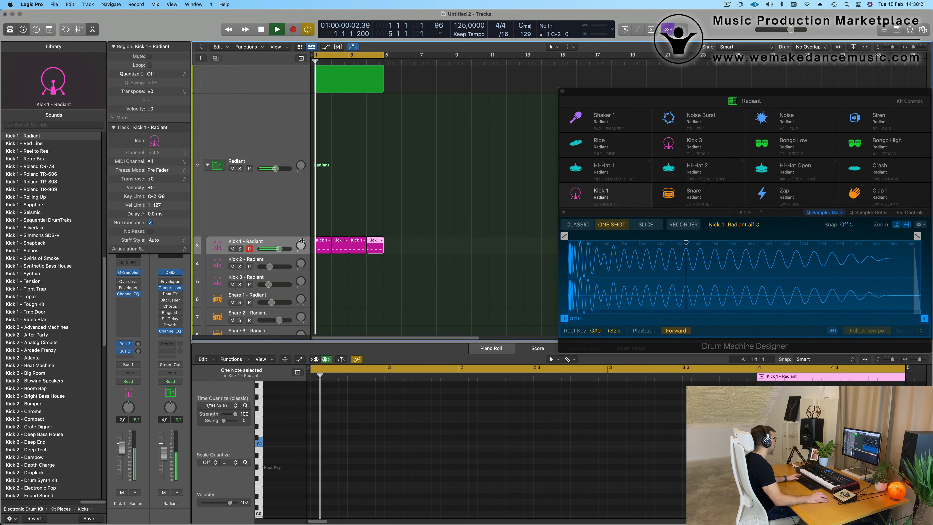
Turn the Object In Motion track's volume all the way down and select the Kick 1 track again
left_click(272, 245)
key("Return")
left_click(277, 79)
scroll(212, 180, "up", 2)
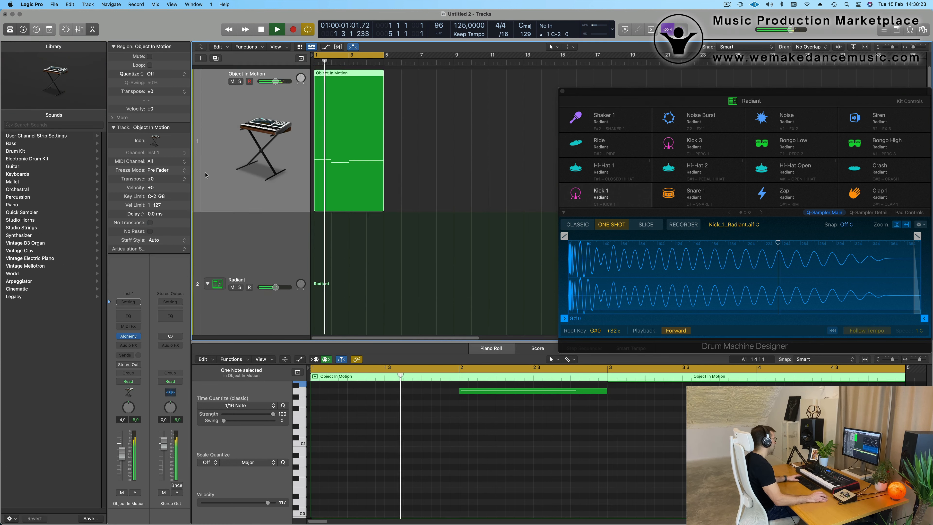
key("Return")
scroll(212, 181, "down", 3)
left_click(257, 273)
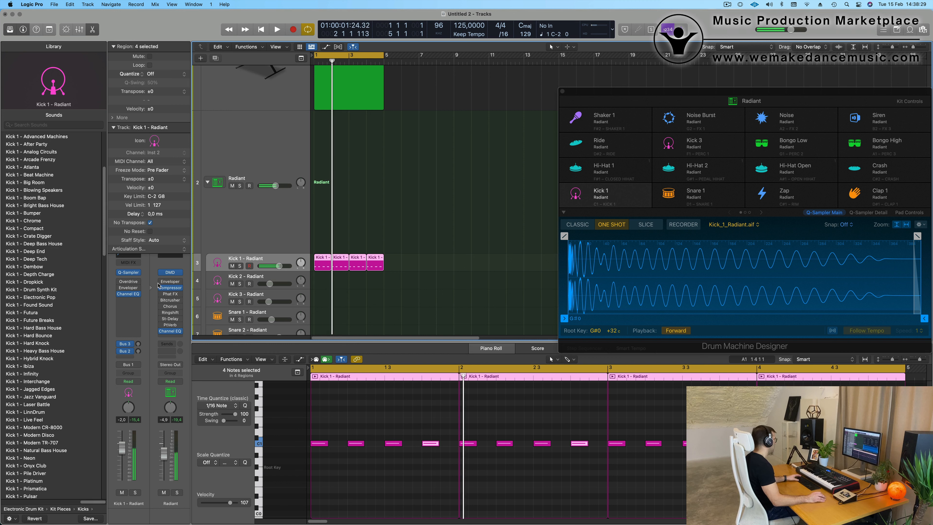
Audition the Deep End, Dembow, Hard Bass House and Hard Knock kick sounds during playback, and load Kick 1 - Ibiza on the Kick 1 track
left_click(26, 252)
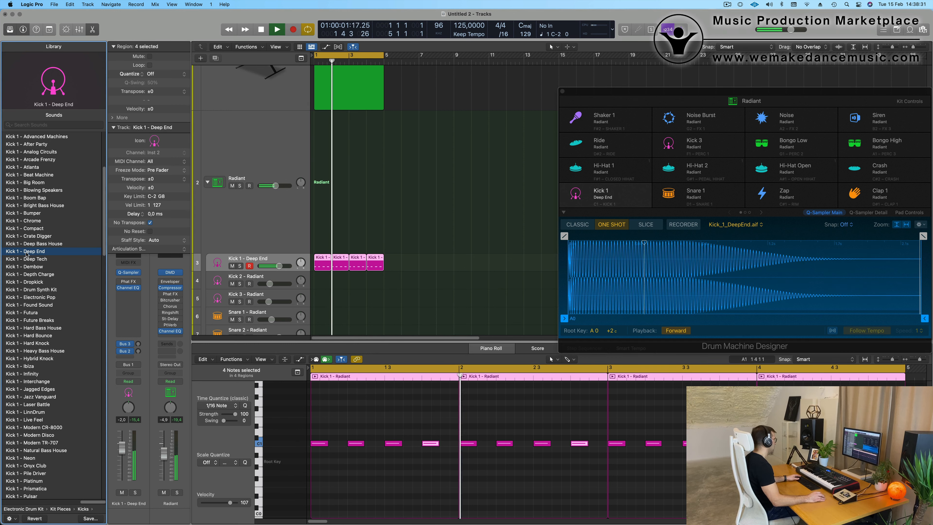
scroll(76, 264, "down", 3)
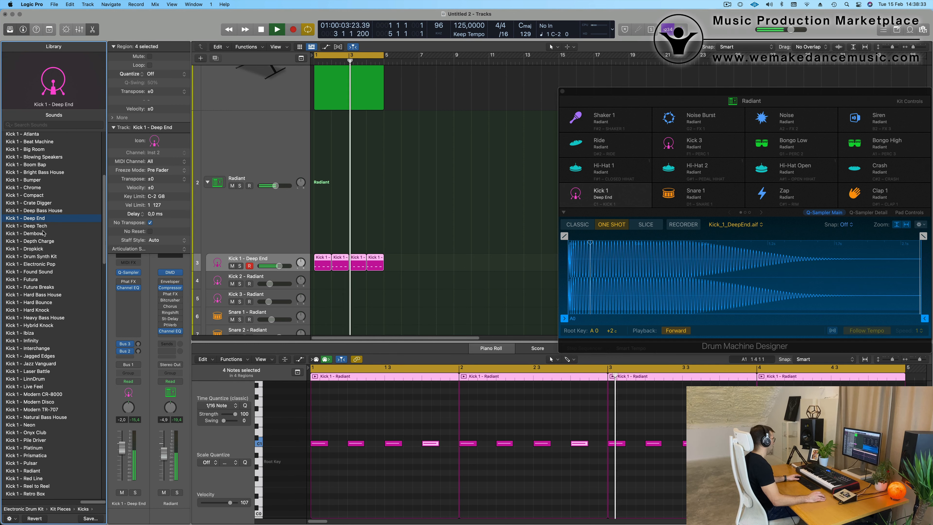
left_click(33, 235)
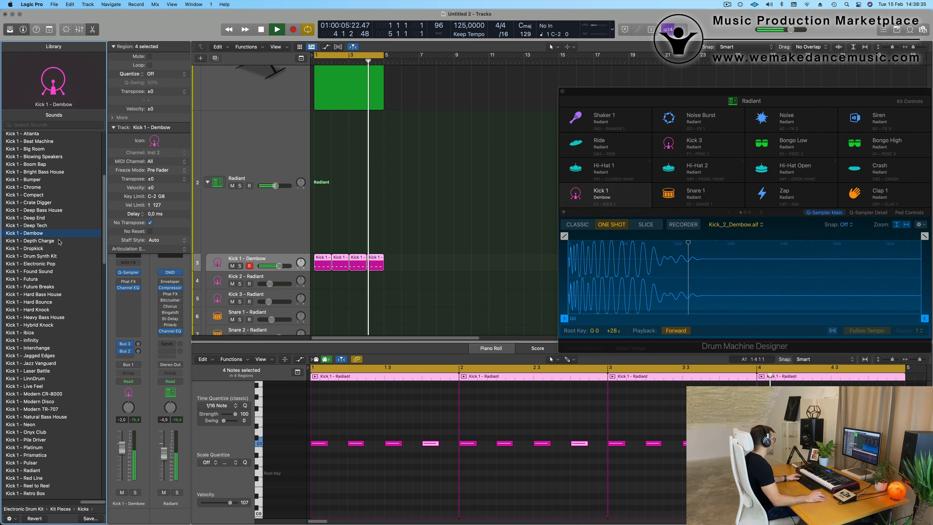
scroll(64, 171, "up", 2)
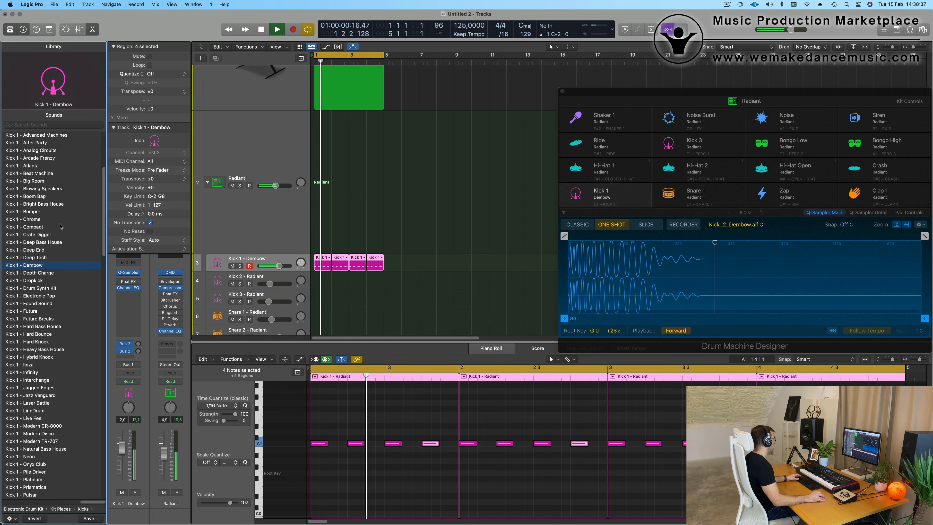
scroll(36, 313, "down", 2)
left_click(47, 304)
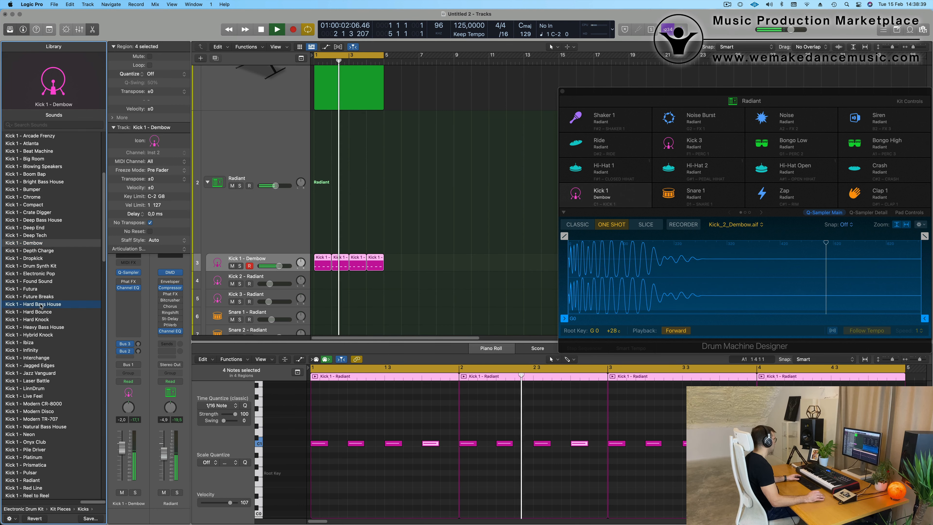
left_click(48, 319)
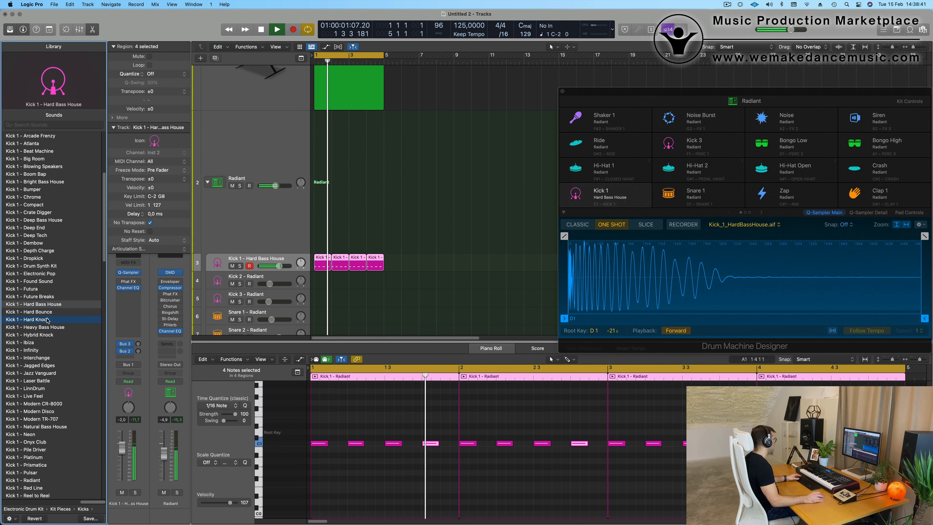
scroll(62, 282, "down", 2)
left_click(45, 297)
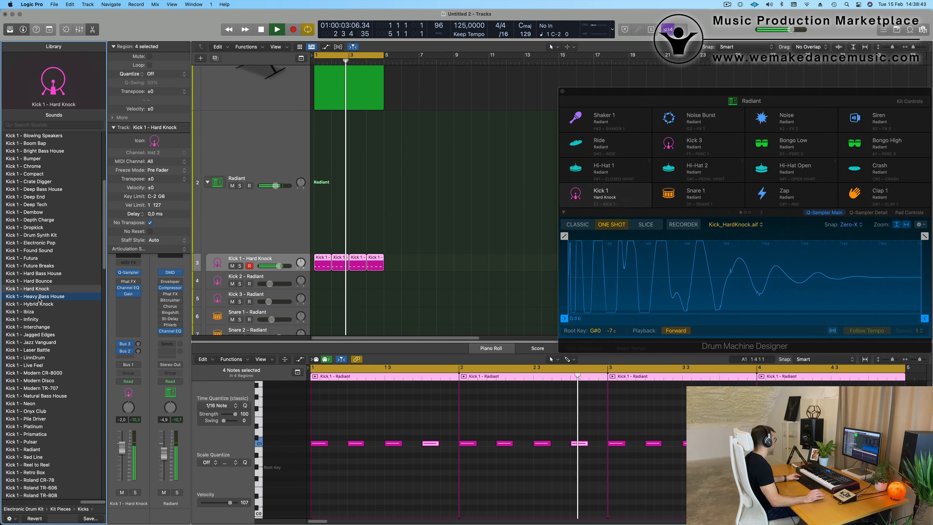
left_click(40, 306)
left_click(32, 312)
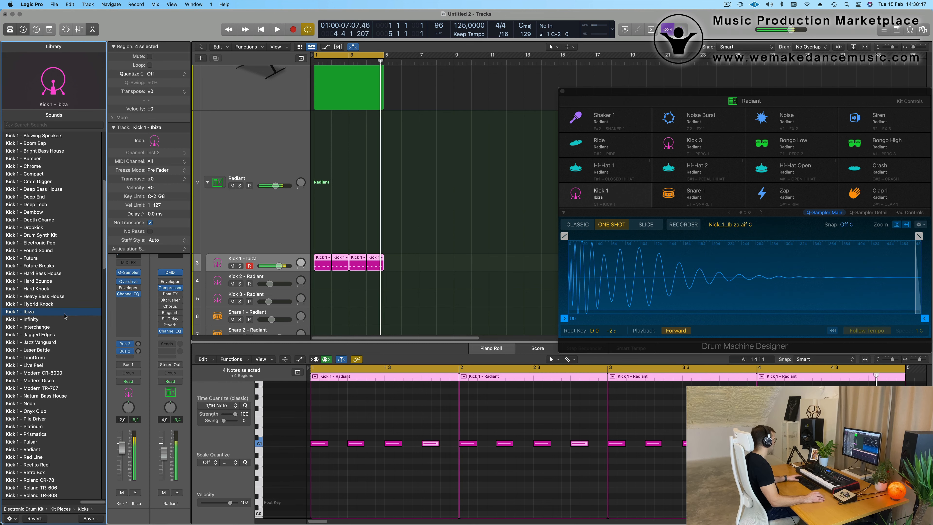
Transpose all 16 kick notes down one octave to C0
left_click(382, 466)
key("super+a")
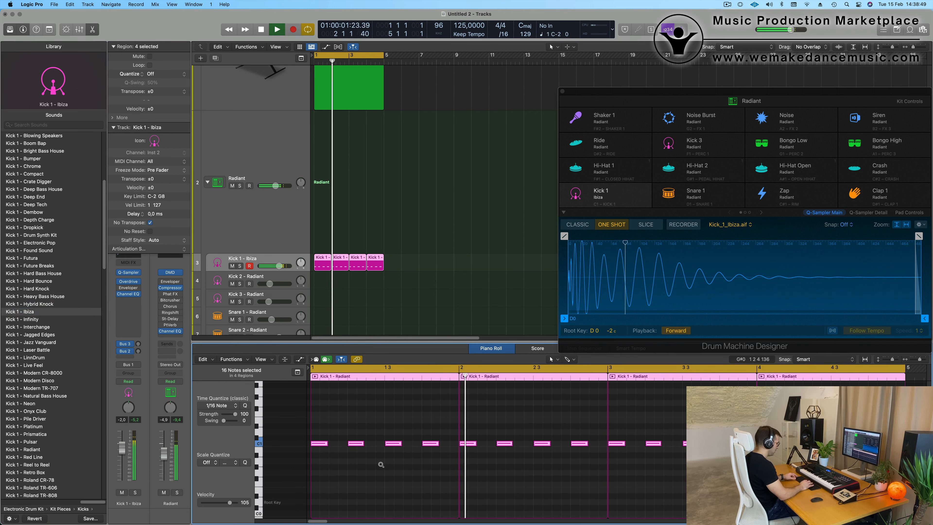
key("alt+shift+Down")
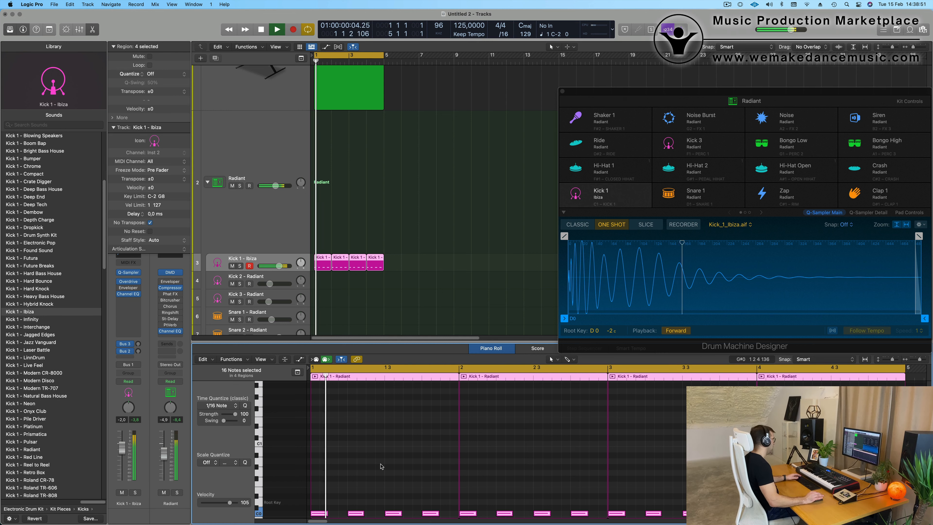
Lower the Kick 1 track's volume to -5.2 dB and reset its peak level display
scroll(326, 227, "down", 2)
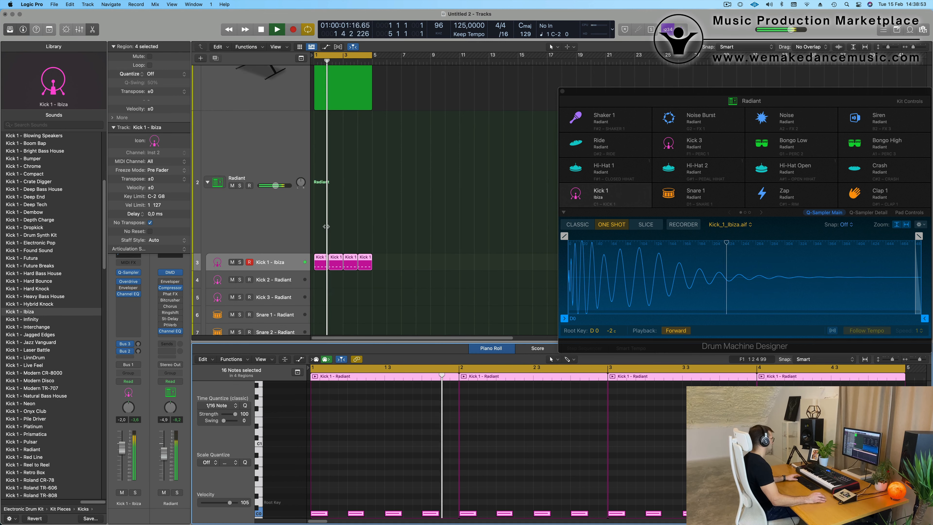
left_click(296, 262)
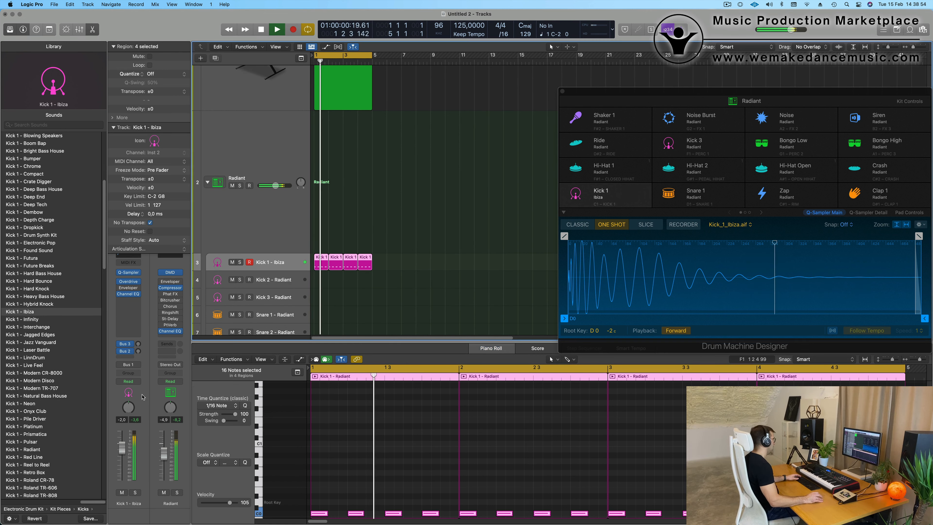
left_click_drag(126, 443, 124, 454)
left_click(136, 420)
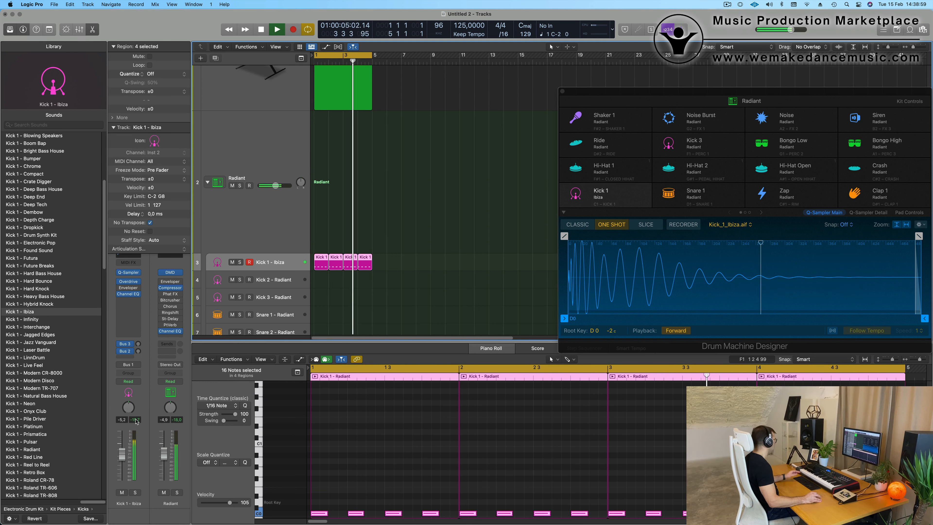
scroll(390, 208, "up", 5)
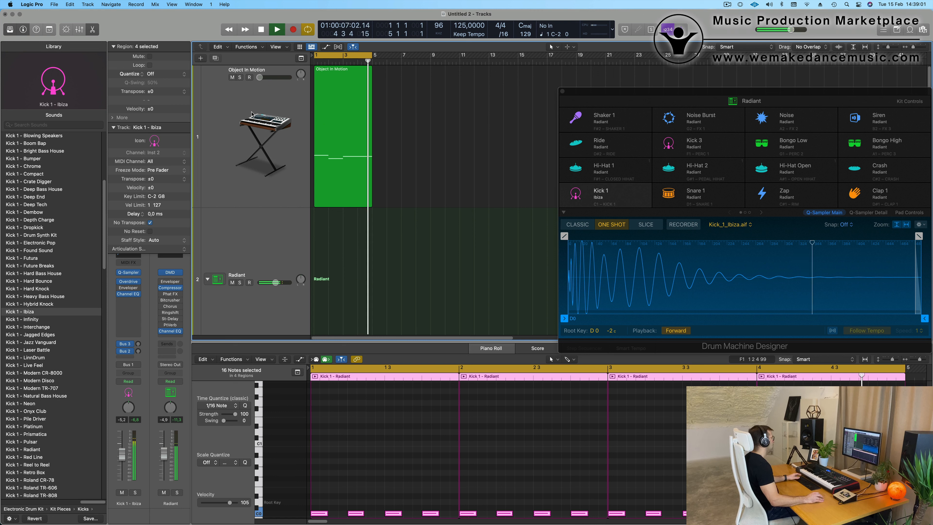
Select the Object In Motion track and add a Channel EQ to it with its default curve
left_click(252, 114)
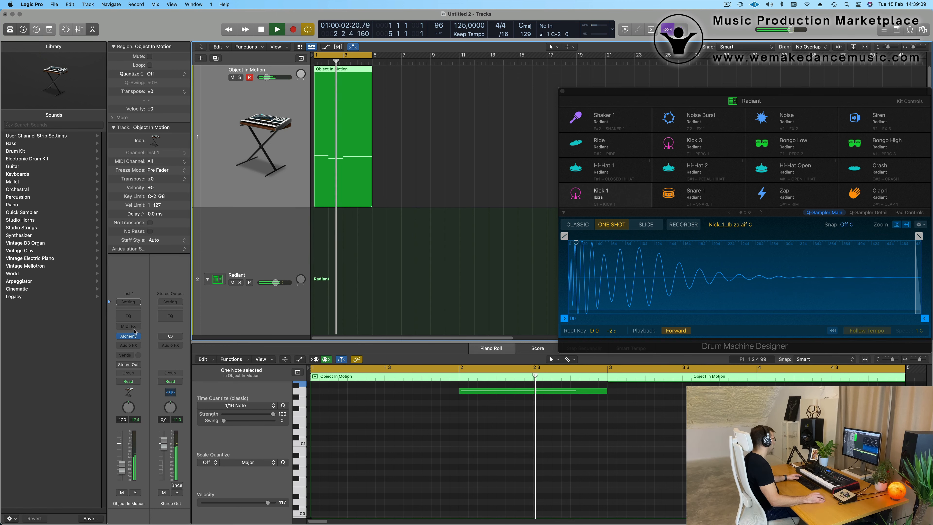
left_click(135, 319)
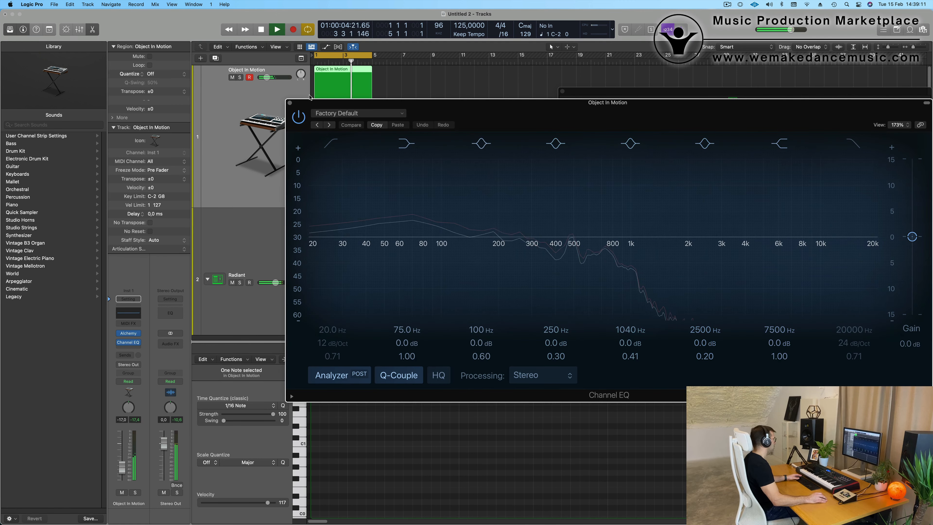
left_click(290, 104)
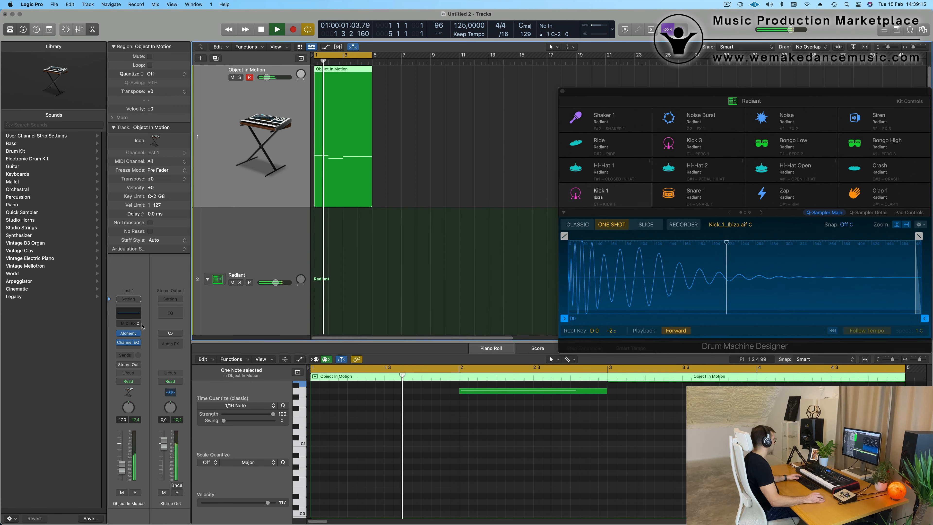
Add a stereo Compressor to the Object In Motion track with Kick 1 - Ibiza (Inst 2) as its side chain source
left_click(131, 349)
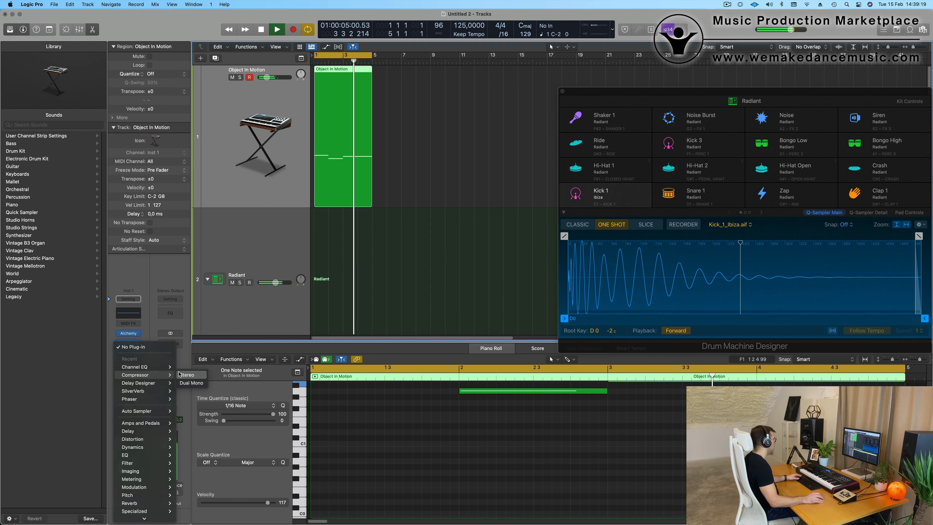
left_click(185, 375)
left_click(705, 114)
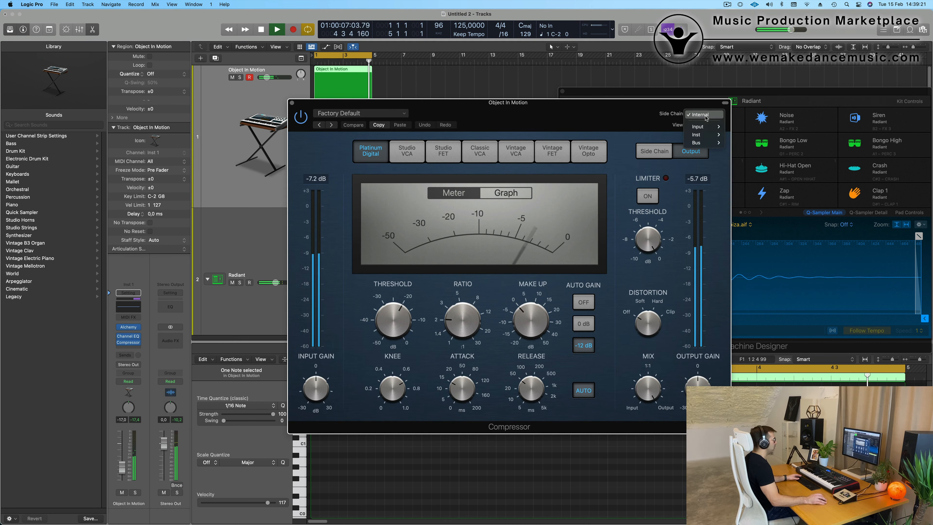
mouse_move(720, 126)
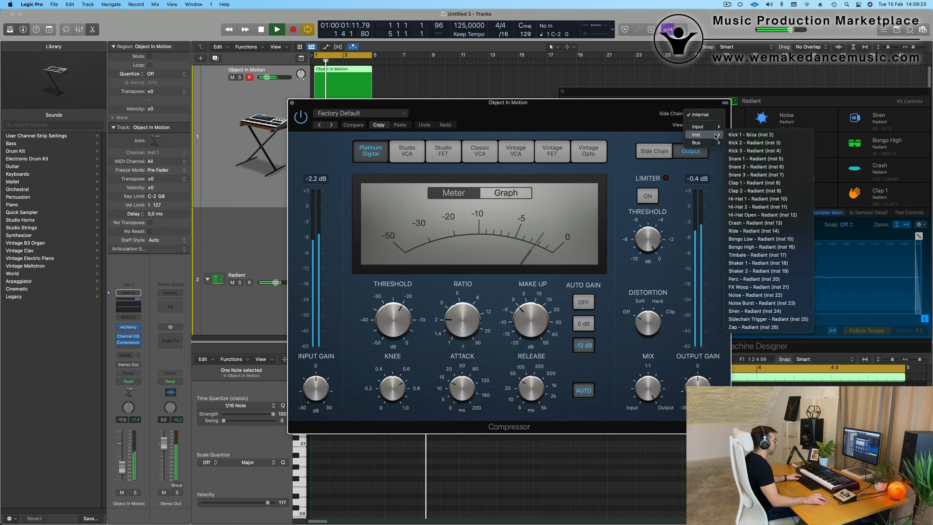
left_click(749, 136)
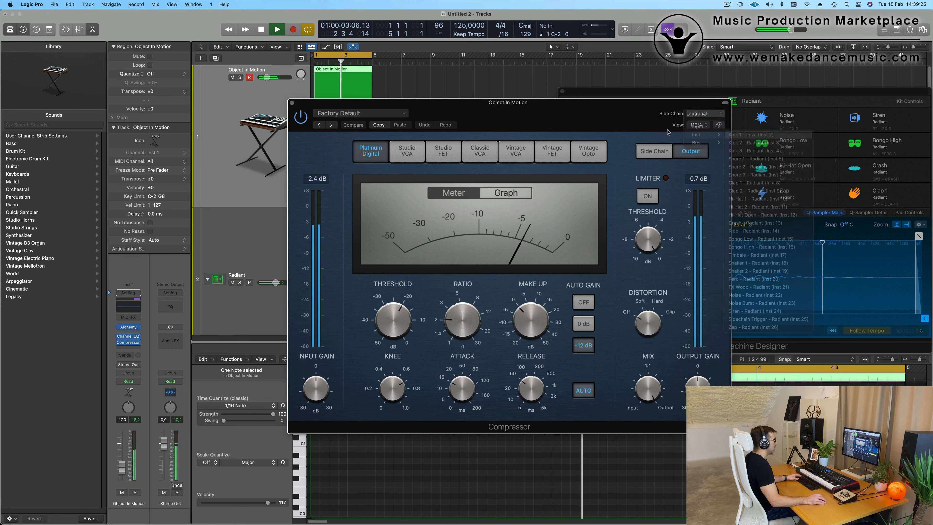
Turn off the Compressor's auto release and auto gain, and raise the Object In Motion track's volume to -6.4 dB
left_click_drag(545, 272, 597, 272)
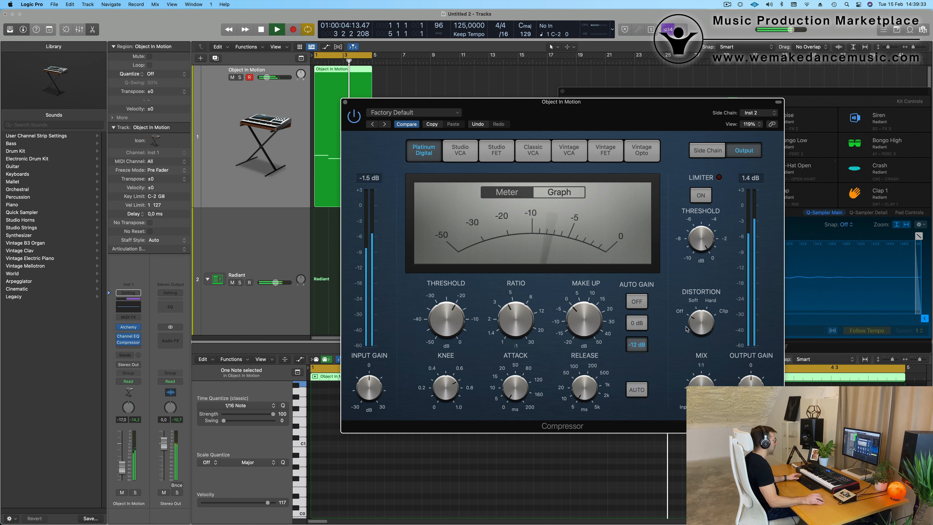
key("Return")
left_click(636, 302)
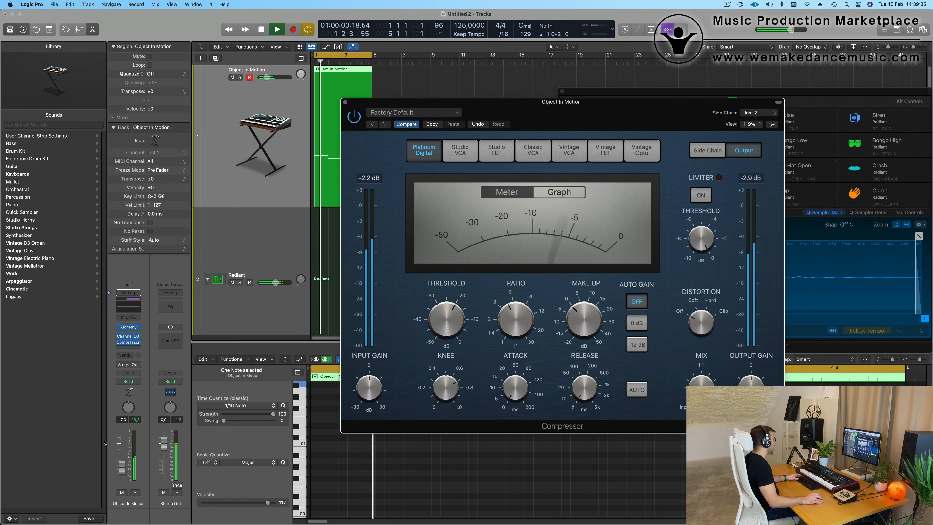
left_click_drag(122, 468, 122, 456)
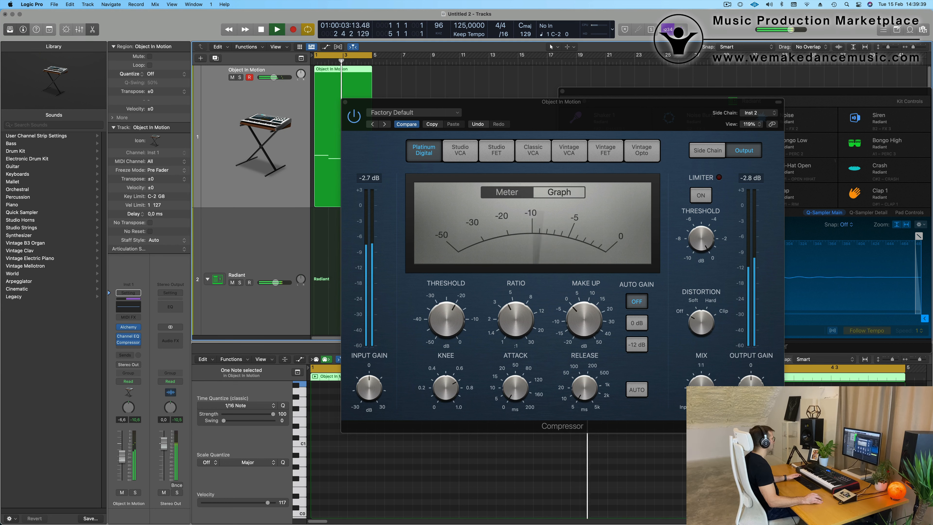
left_click(346, 102)
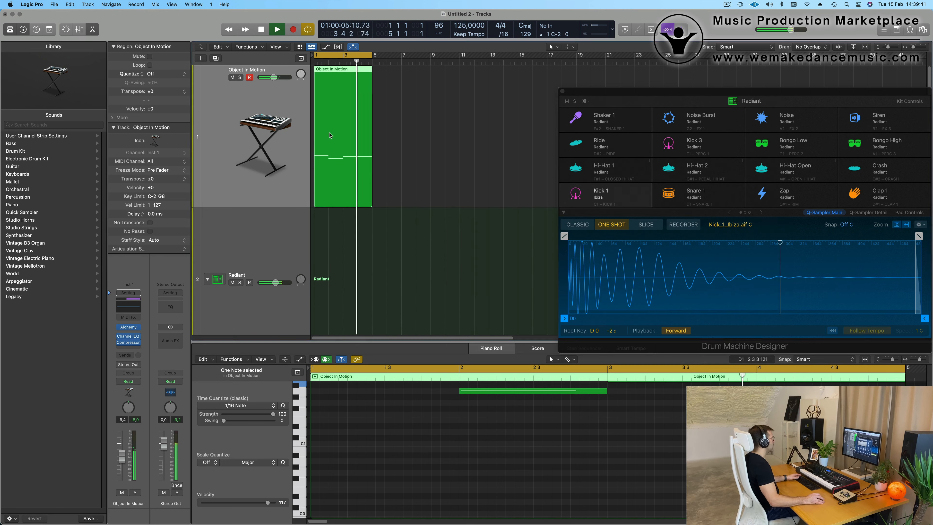
Stop playback and copy the last Kick 1 region to the start of bar 1 on the Hi-Hat 1 track
scroll(354, 237, "up", 2)
scroll(352, 245, "down", 2)
scroll(353, 245, "down", 5)
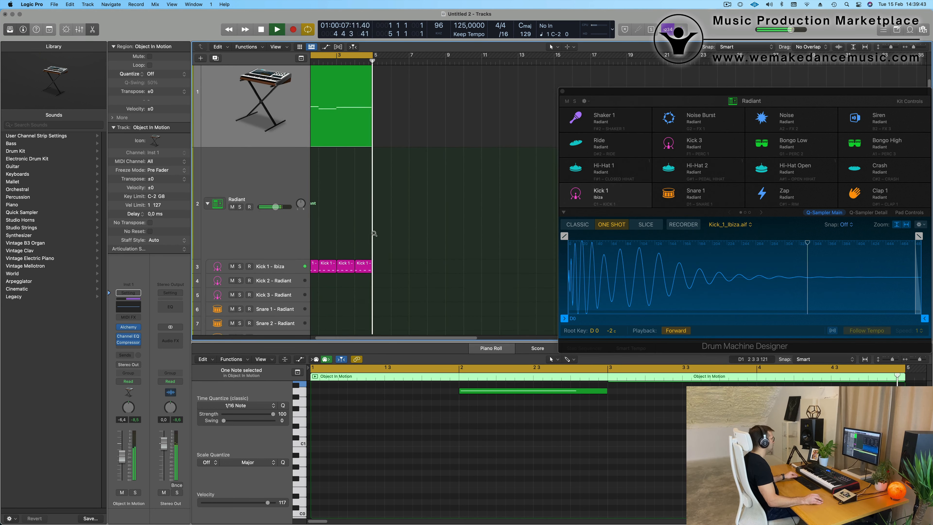
key("space")
left_click(406, 258)
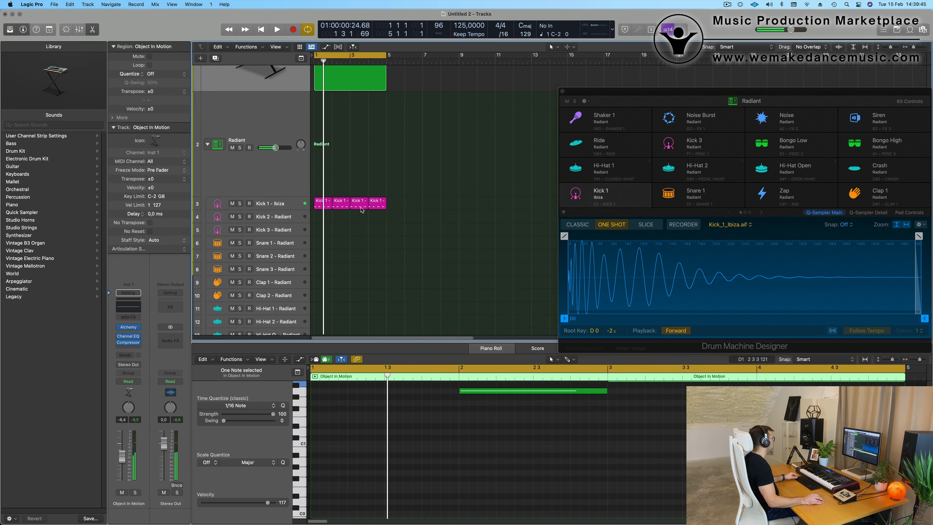
left_click(378, 204)
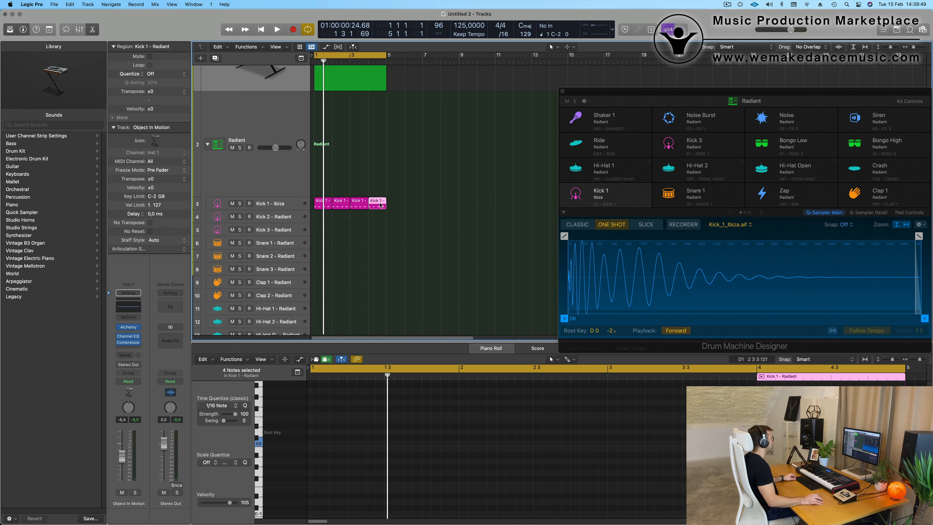
left_click_drag(380, 203, 323, 171)
Move the four notes of the Hi-Hat 1 region to the off-beats at C2 and audition them
left_click_drag(322, 423, 493, 476)
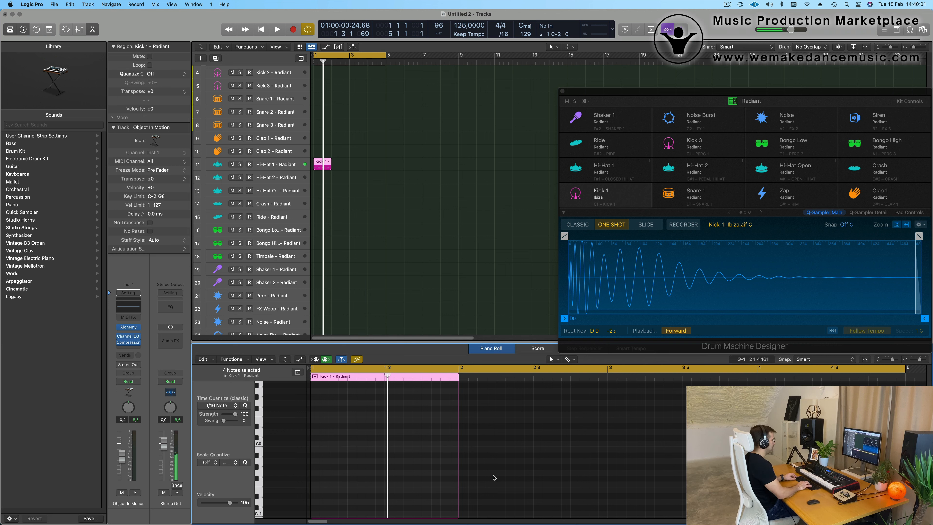
key("space")
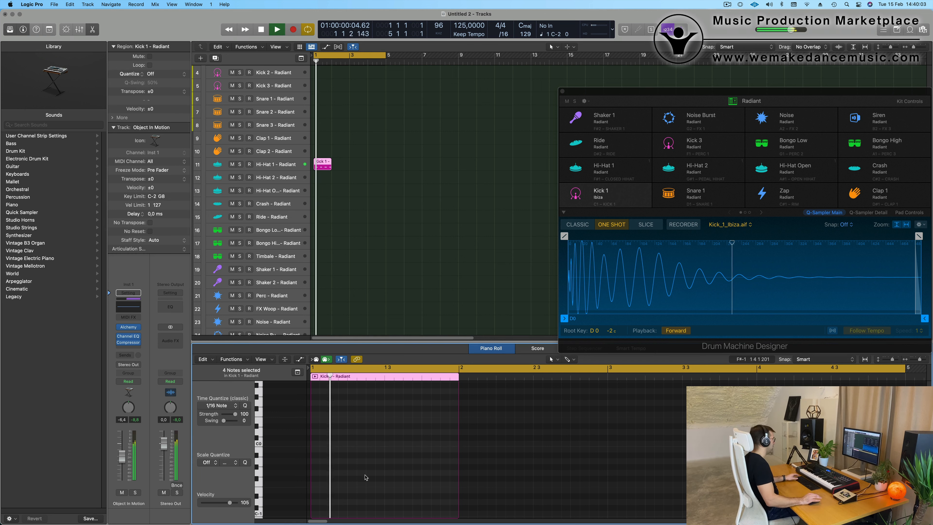
scroll(353, 422, "up", 8)
key("space")
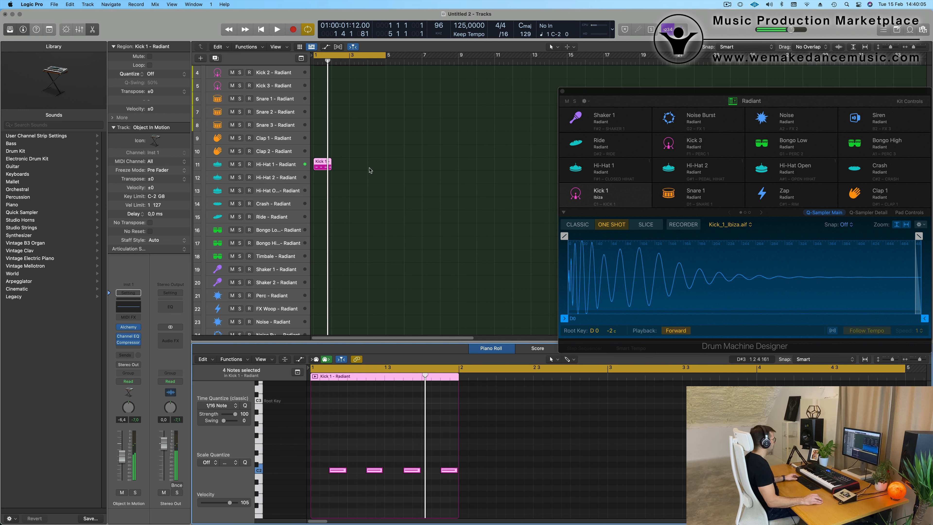
Repeat the Hi-Hat 1 region three times to fill the four-bar loop
left_click_drag(366, 165, 324, 175)
key("super+r")
key("super+r")
key("super+r")
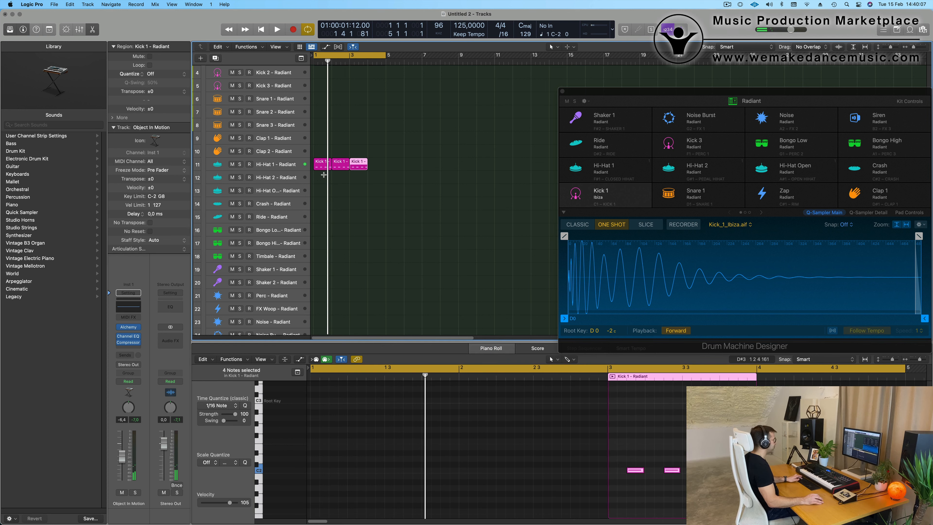
Select the Hi-Hat 1 track and lower its volume to about -17 dB during playback
left_click(274, 165)
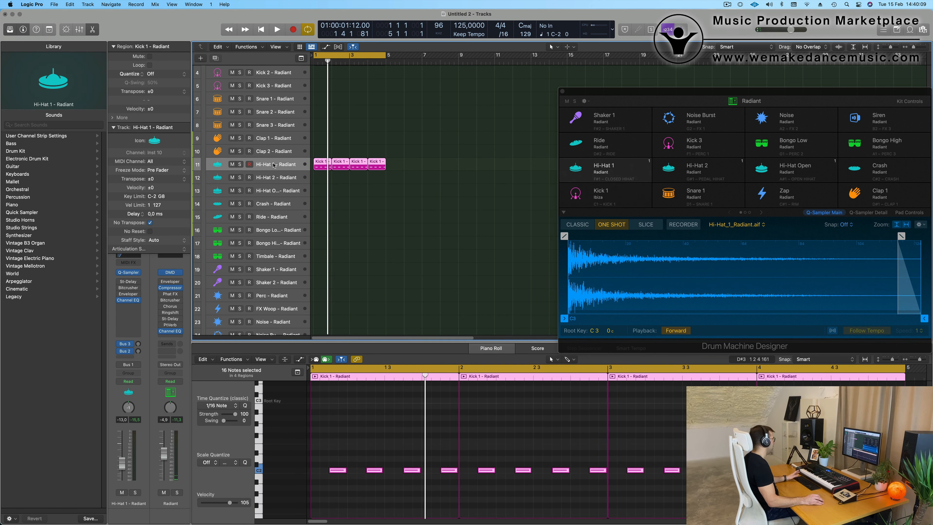
key("space")
left_click_drag(118, 463, 123, 470)
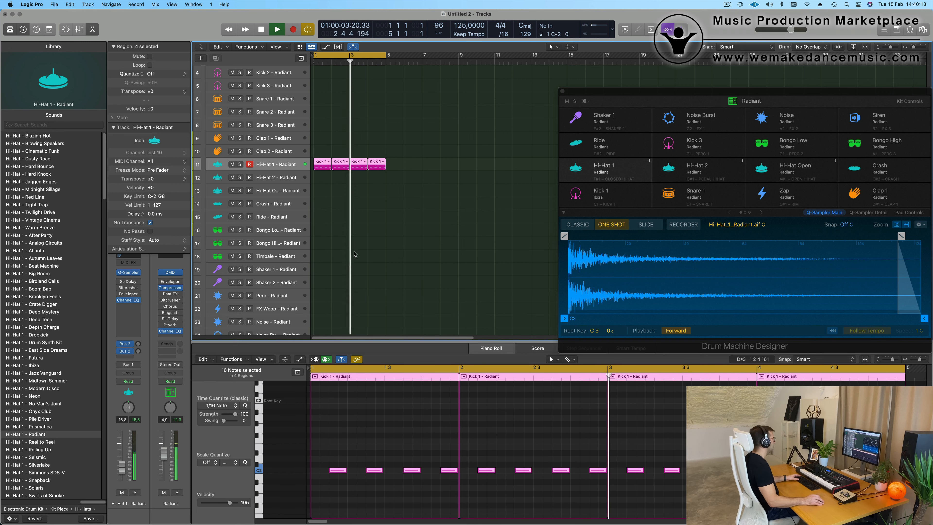
Copy the first Hi-Hat 1 region to the start of bar 1 on the Hi-Hat 2 track and audition it
scroll(329, 120, "down", 2)
left_click(330, 120)
left_click(325, 143)
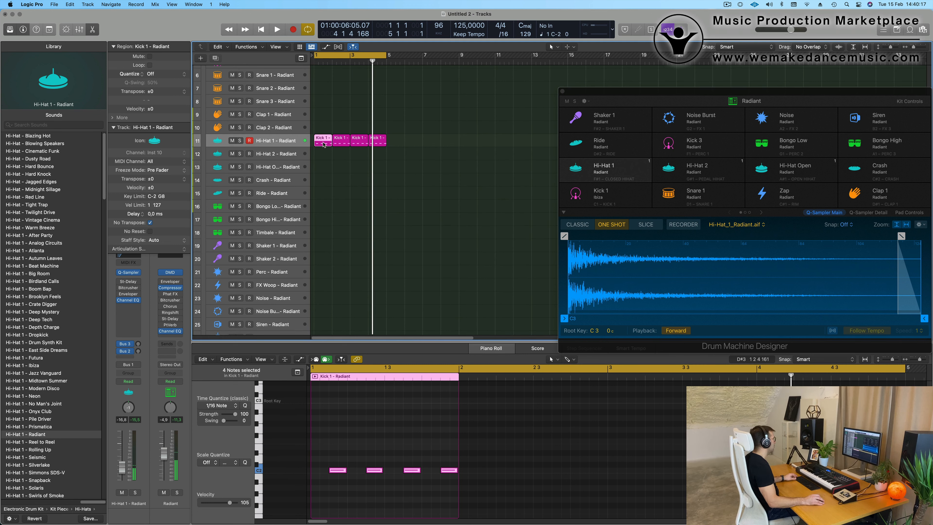
left_click_drag(322, 144, 322, 156, "alt")
key("space")
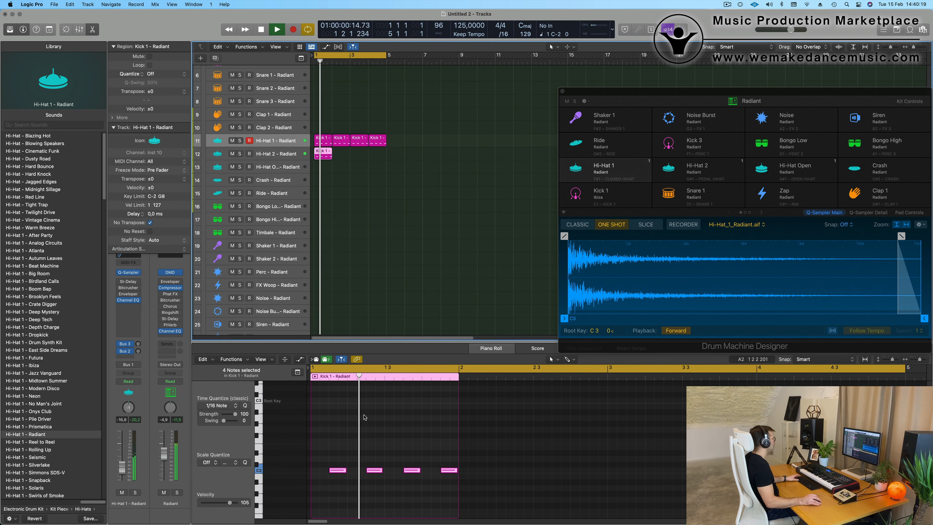
Transpose the four notes of the Hi-Hat 2 region up one octave to C3 and shorten them to very short hits
left_click_drag(334, 459, 480, 488)
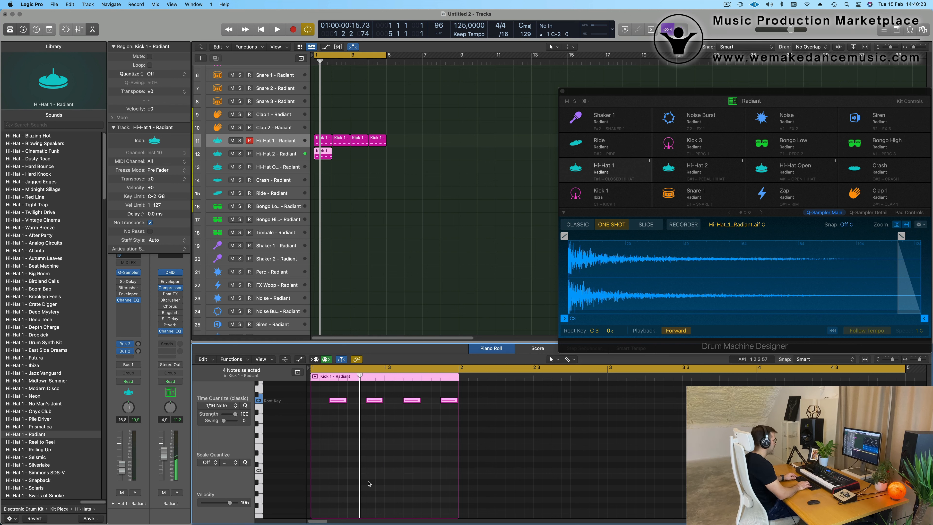
key("space")
key("space")
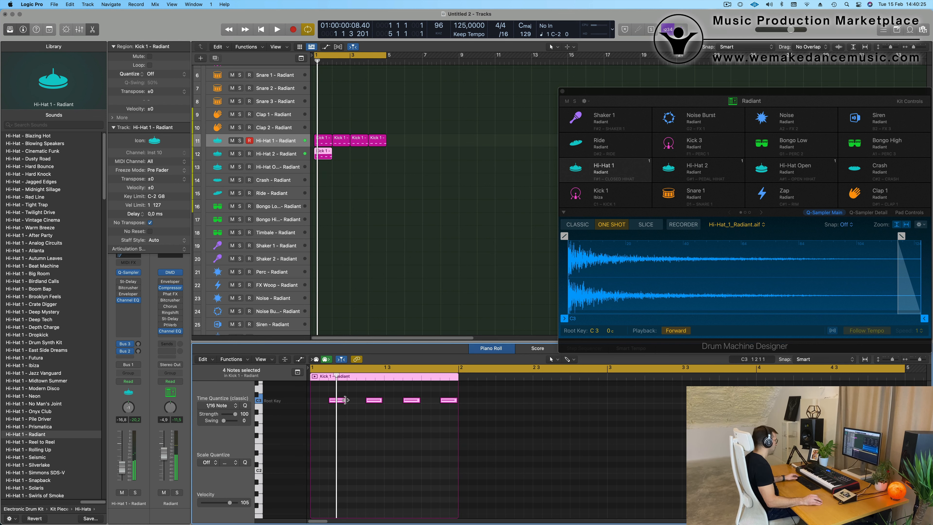
left_click_drag(345, 399, 333, 404)
key("space")
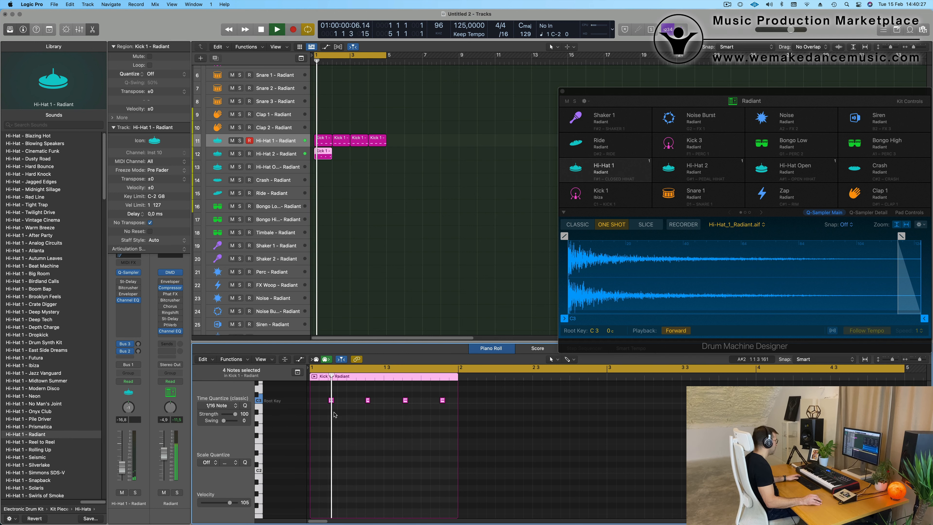
key("space")
key("space")
key("space")
Select the Hi-Hat 2 track and trim the end of its sample to 0.04 s
left_click_drag(764, 92, 631, 77)
key("space")
left_click(281, 154)
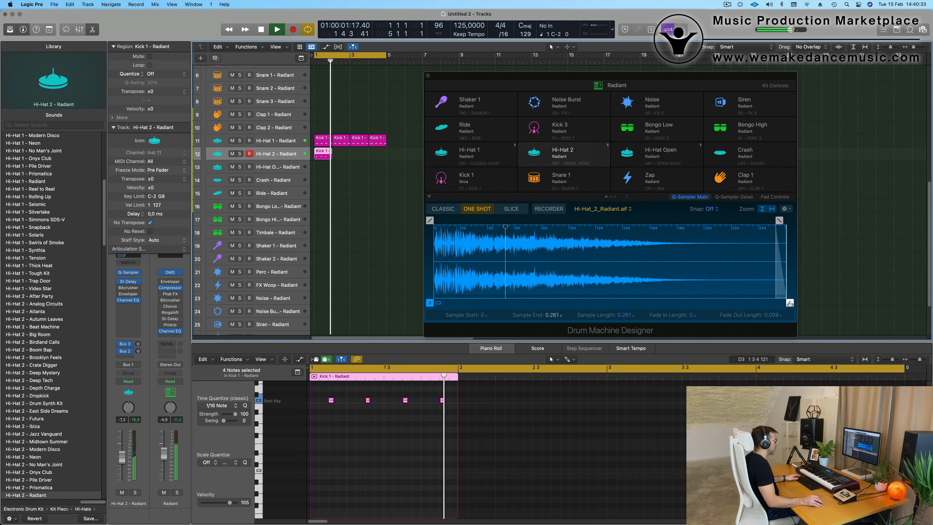
left_click_drag(793, 301, 506, 309)
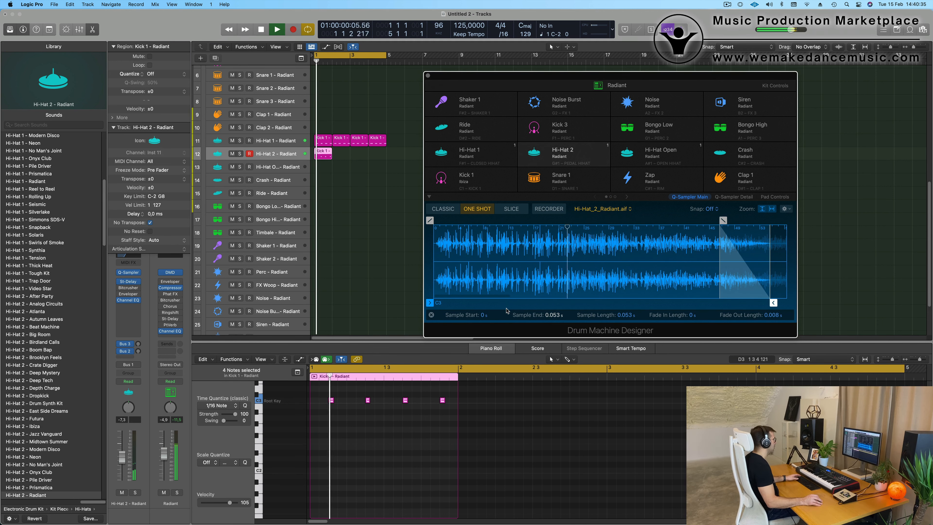
left_click_drag(765, 302, 688, 302)
key("space")
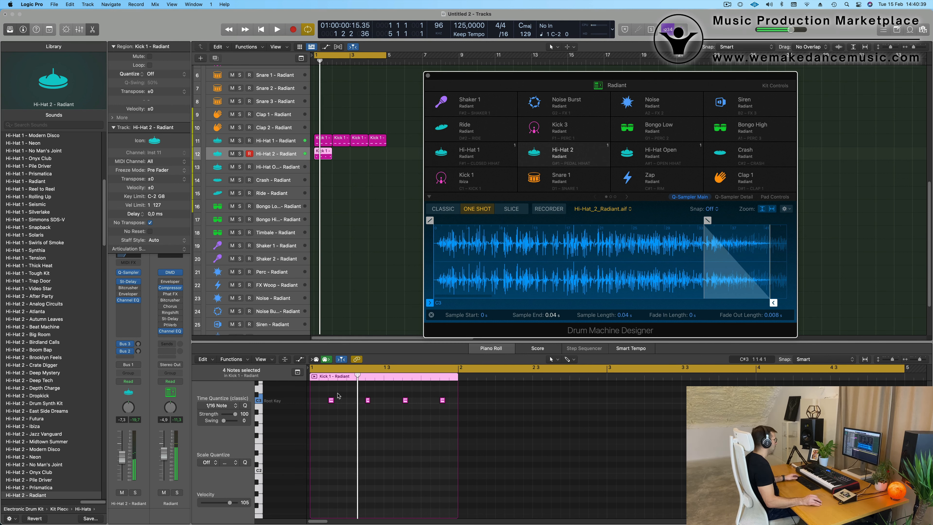
Duplicate the Hi-Hat 2 notes at C3 to fill the first, second and fourth sixteenths of every beat in the bar, and audition them
left_click_drag(323, 394, 466, 413)
key("super+Right")
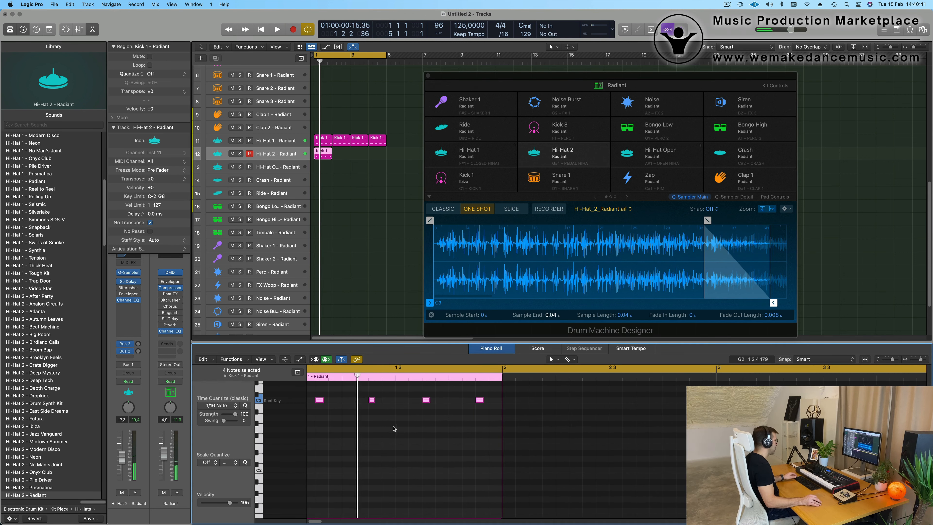
scroll(393, 427, "left", 3)
mouse_move(342, 401)
left_mouse_down()
mouse_move(326, 401)
mouse_move(355, 404)
left_mouse_up()
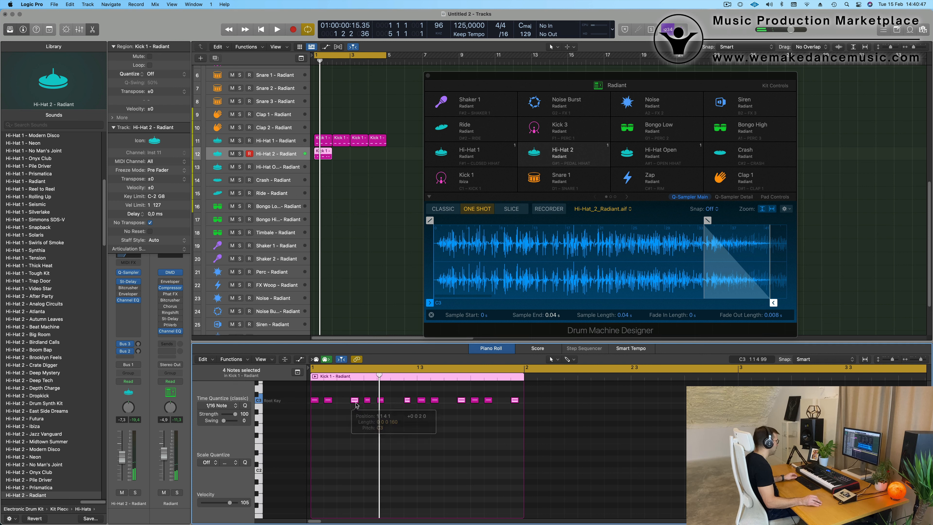
key("space")
key("space")
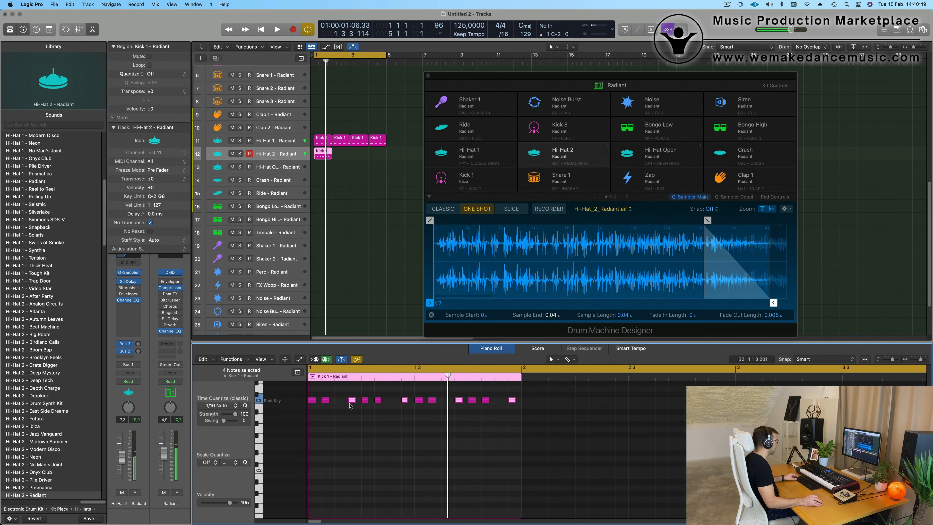
Try adding Hi-Hat 2 notes on the third sixteenth of every beat and compare the pattern during playback
left_click_drag(352, 403, 339, 404)
key("space")
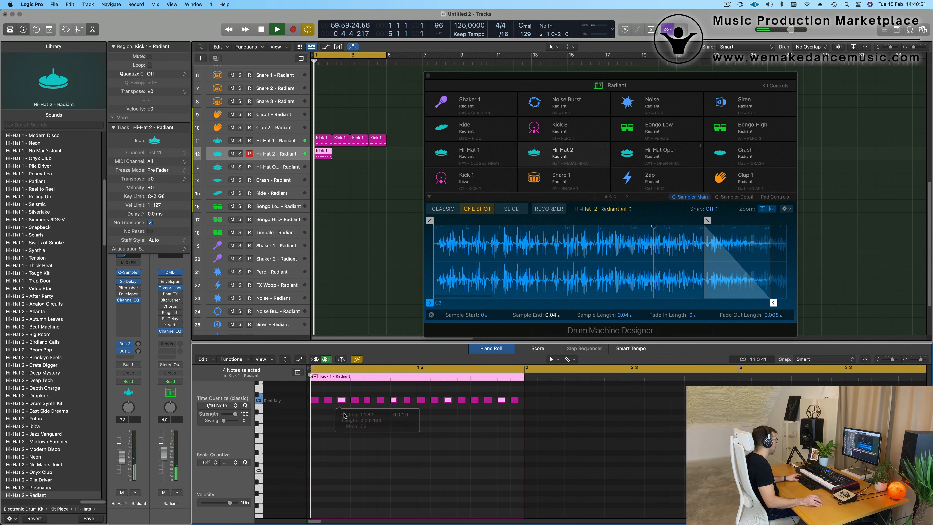
key("space")
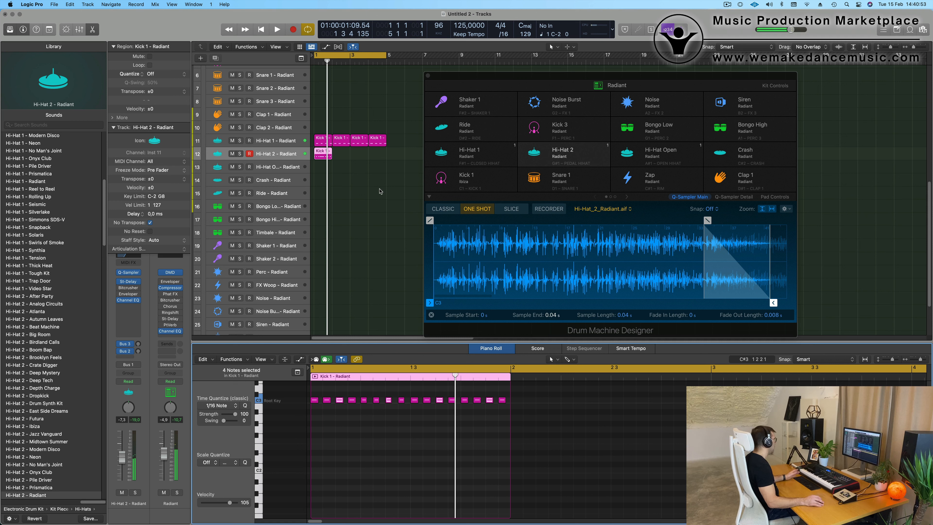
key("space")
key("space")
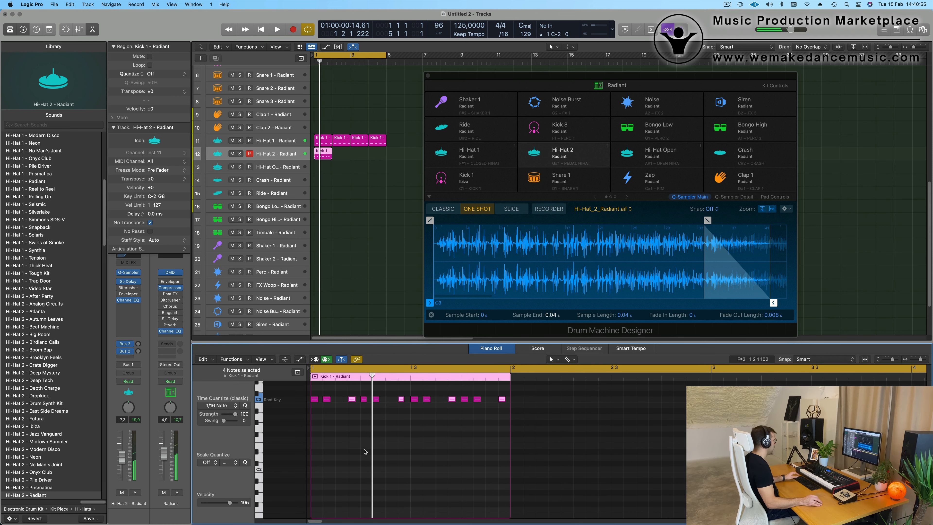
key("space")
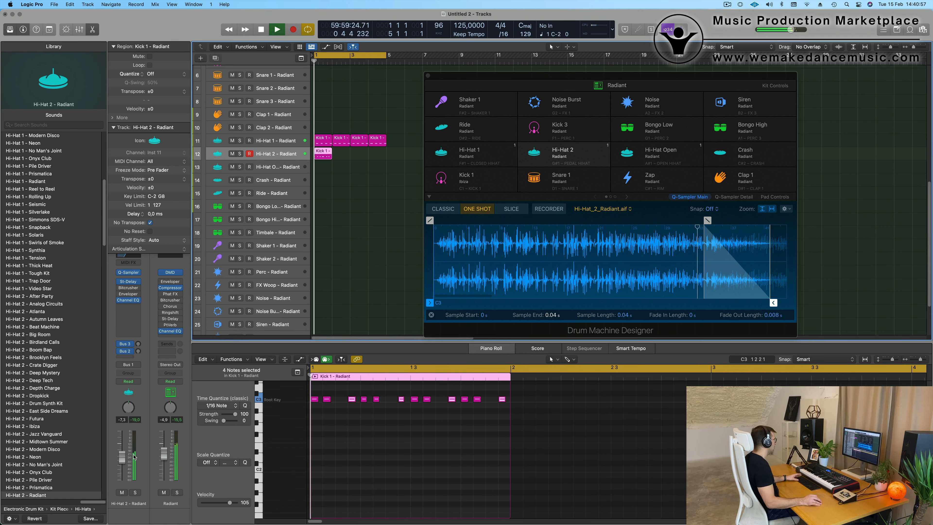
Lower the Hi-Hat 2 track to -17.0 dB and repeat its one-bar region three times to fill four bars
left_click_drag(135, 457, 134, 468)
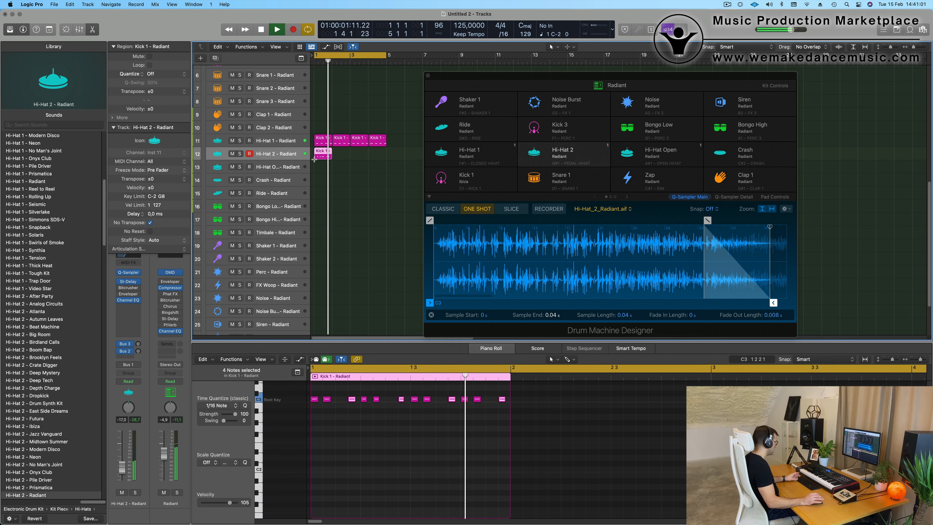
key("super+r")
key("super+r")
key("super+r")
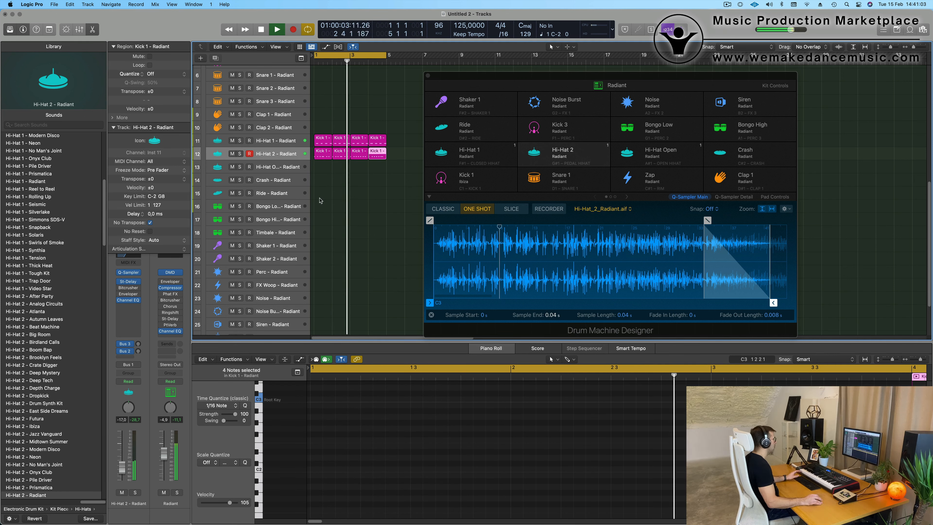
Lower the Hi-Hat 2 track further to -23.5 dB and close the Drum Machine Designer window
mouse_move(574, 79)
left_mouse_down()
mouse_move(546, 74)
mouse_move(583, 80)
left_mouse_up()
left_click(275, 154)
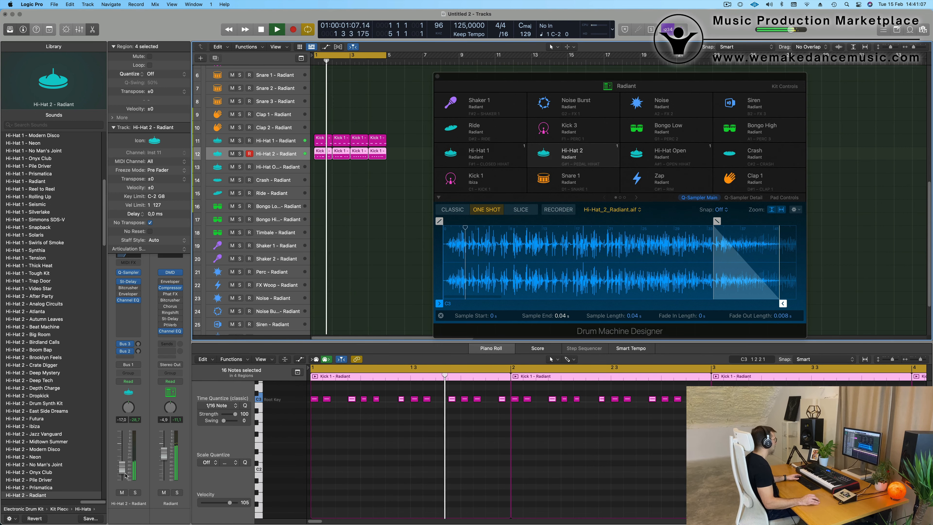
left_click_drag(125, 473, 125, 477)
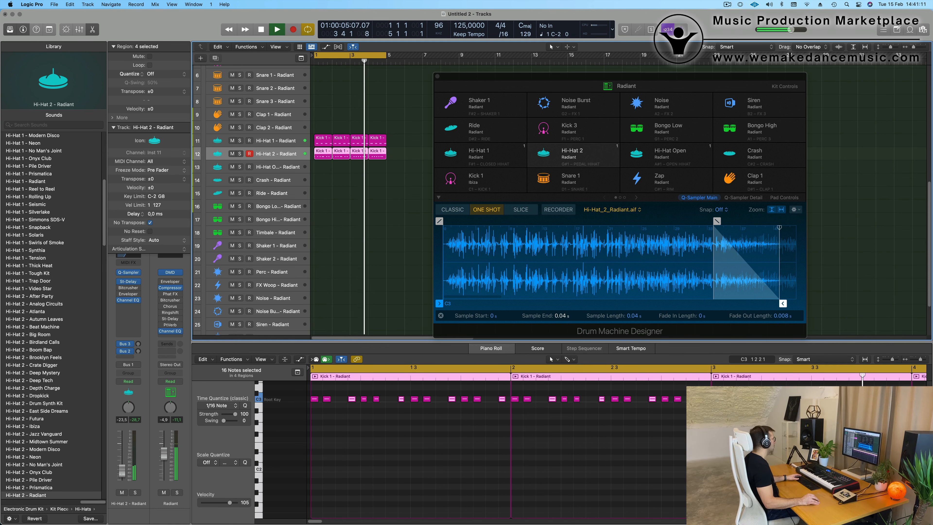
left_click(437, 76)
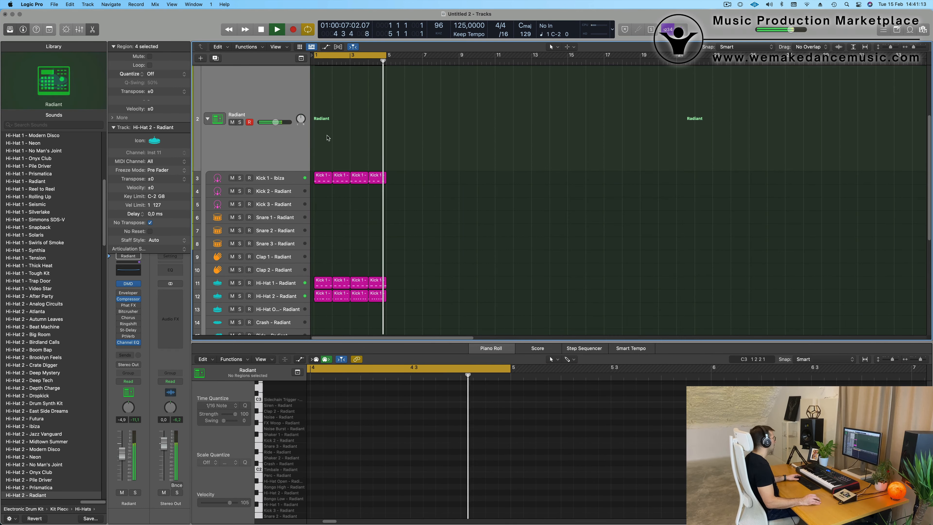
Copy the first kick region to the Snare 1 track, keep only its notes on beats 2 and 4, and transpose them up to C2
left_click(328, 138)
scroll(326, 147, "down", 3)
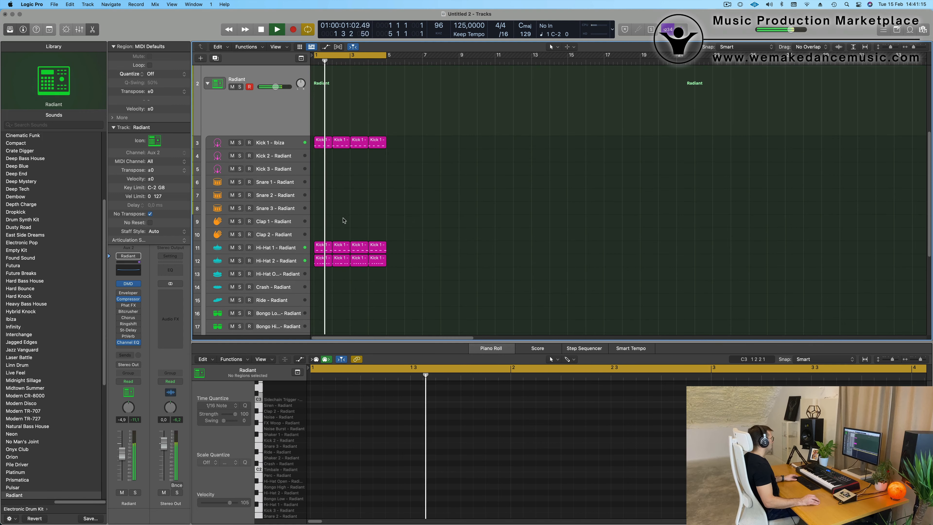
left_click(322, 143)
left_click_drag(322, 143, 322, 188)
key("space")
left_click(323, 443)
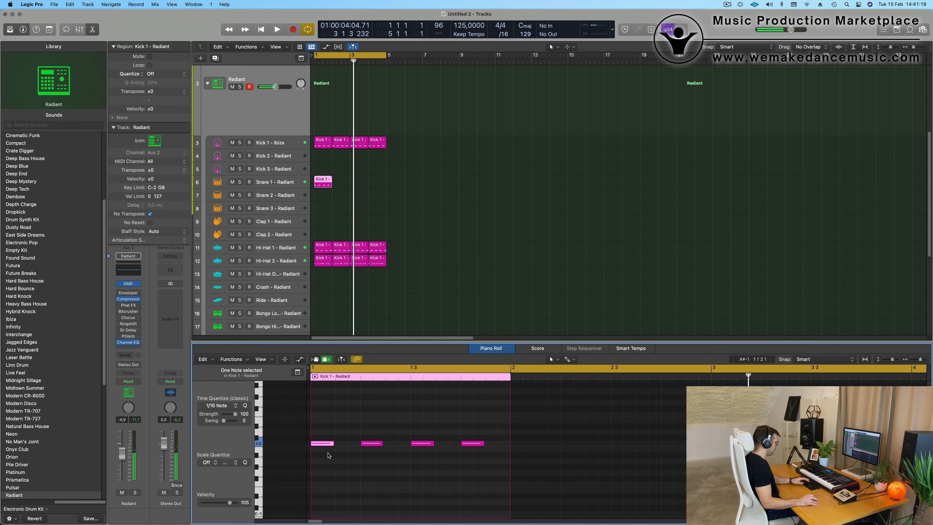
left_click_drag(366, 424, 494, 488)
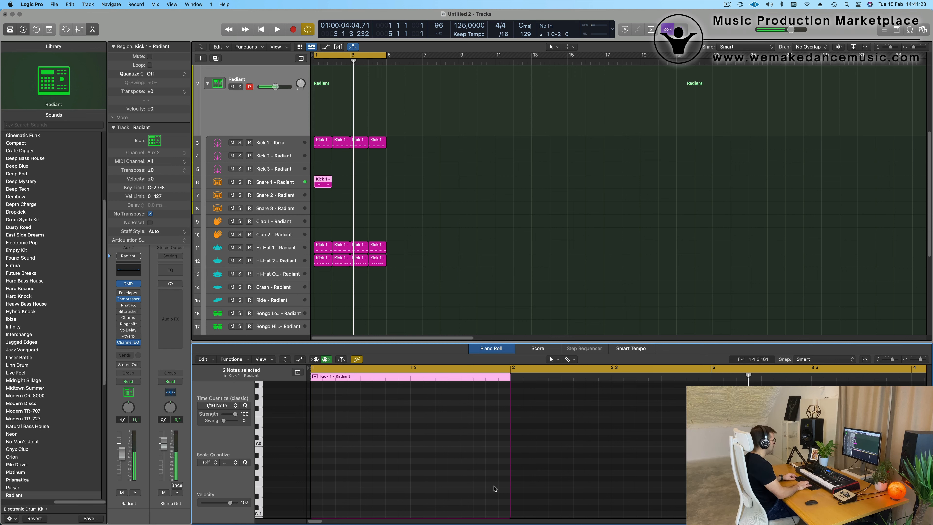
Repeat the Snare 1 region three times to fill four bars, audition it, and lower the track to -15.2 dB
left_click_drag(430, 179, 289, 194)
key("super+r")
key("super+r")
key("super+r")
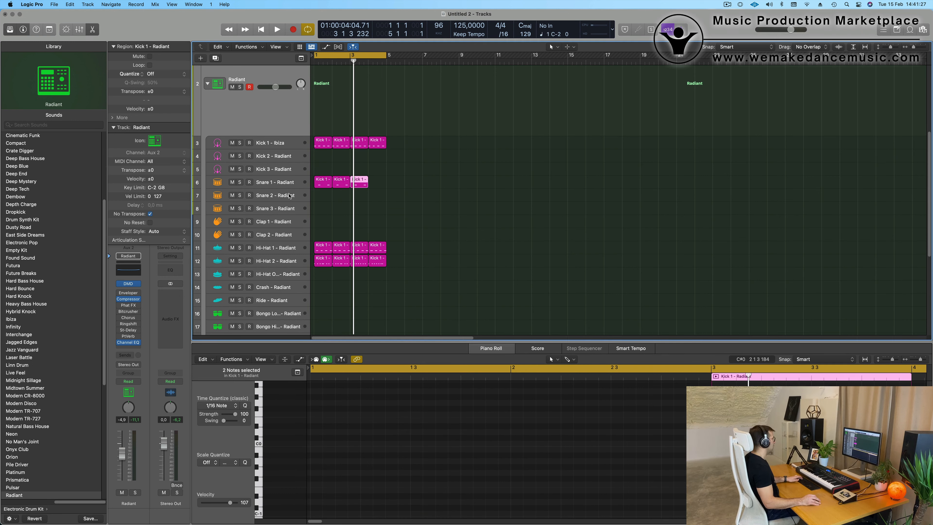
key("space")
scroll(482, 193, "left", 1)
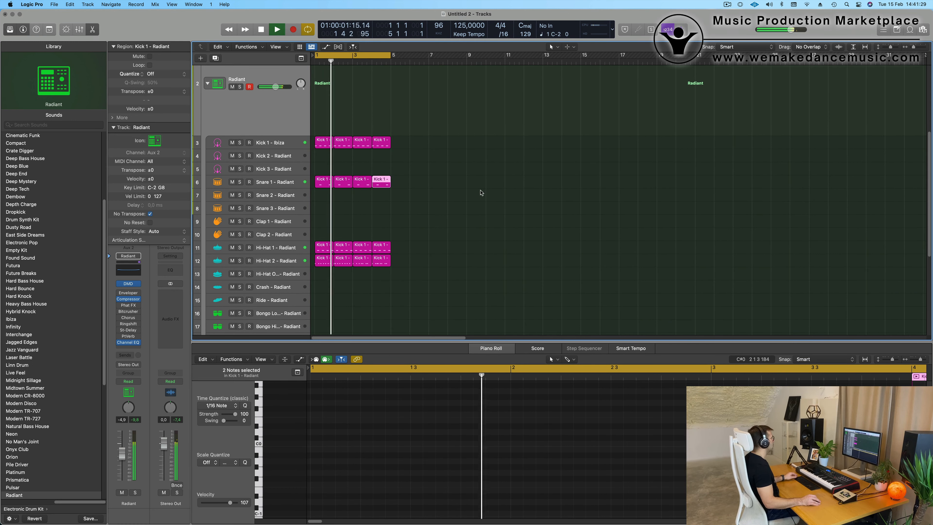
scroll(456, 200, "right", 1)
scroll(479, 193, "left", 1)
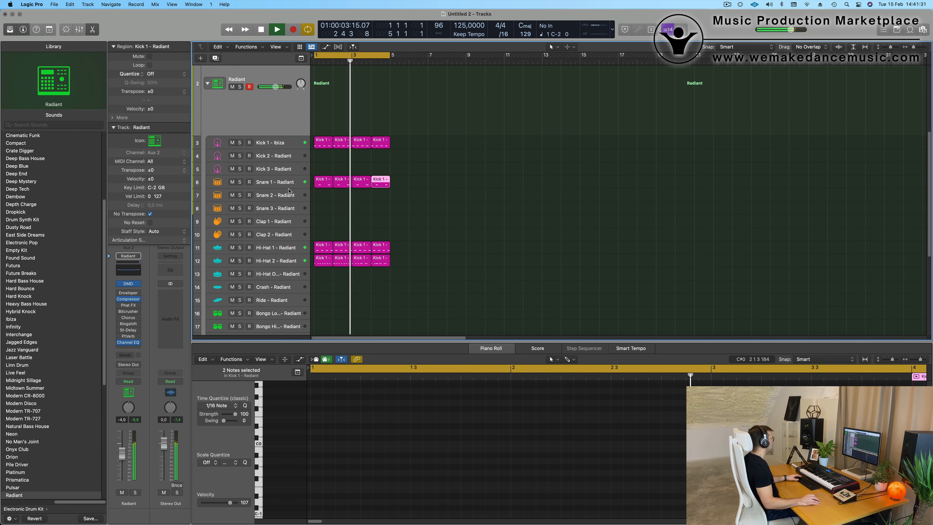
left_click(279, 181)
left_click_drag(122, 465, 122, 473)
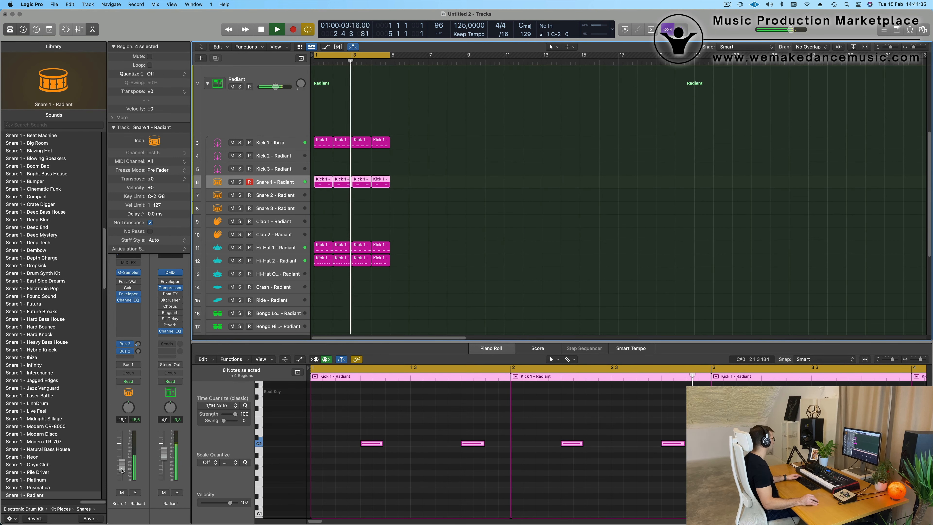
Copy the first Hi-Hat 2 region to bar 1 of the Bongo High track and select that track
scroll(386, 272, "down", 2)
scroll(386, 271, "down", 7)
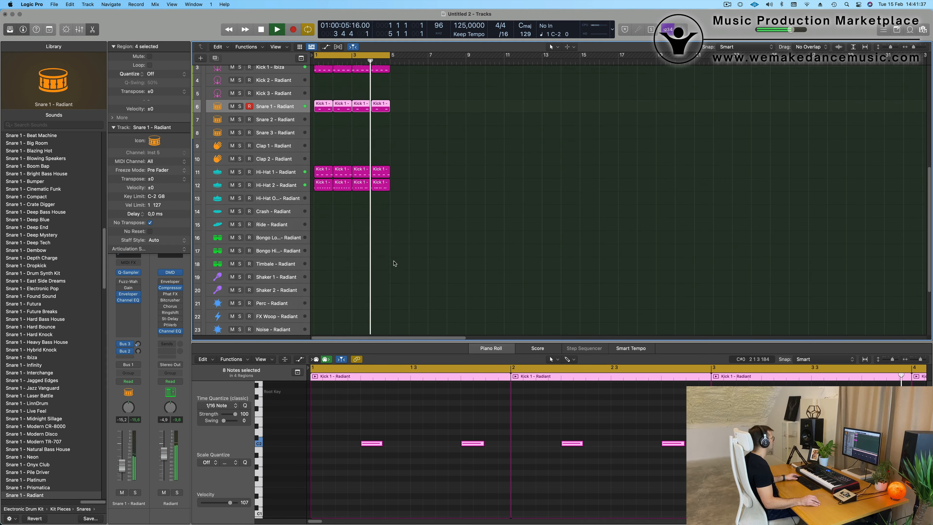
left_click(325, 155)
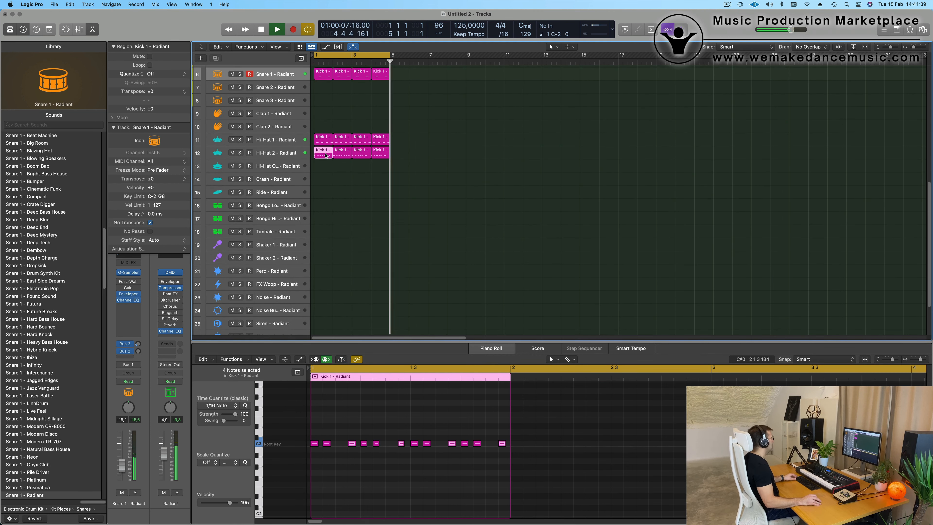
left_click_drag(326, 155, 325, 204)
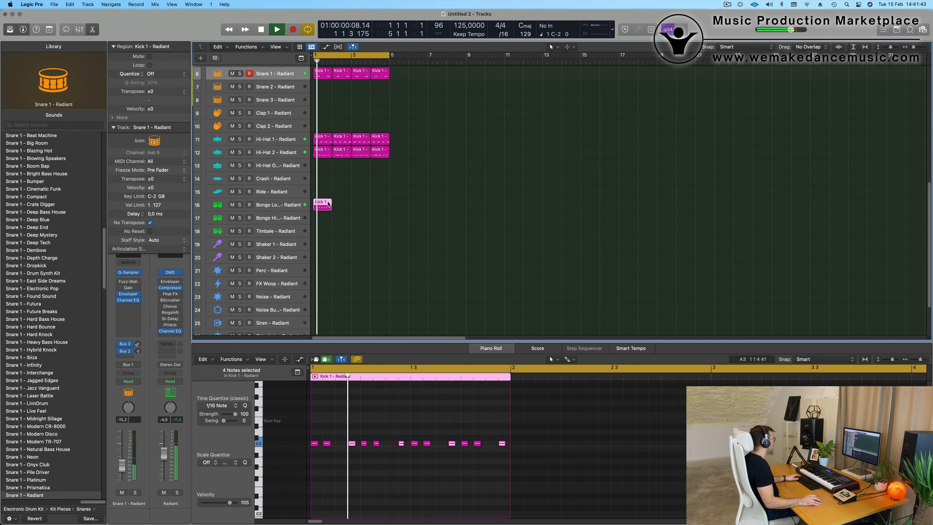
left_click_drag(328, 204, 286, 219)
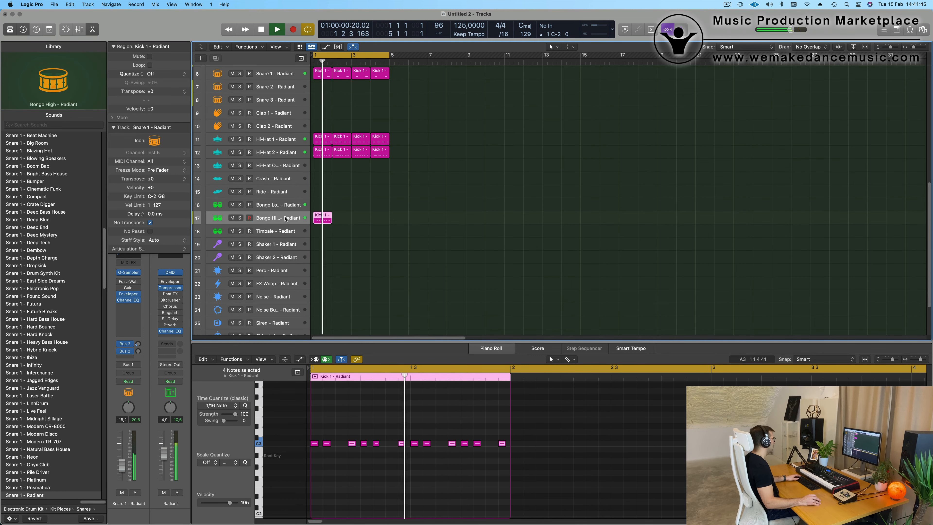
left_click(286, 219)
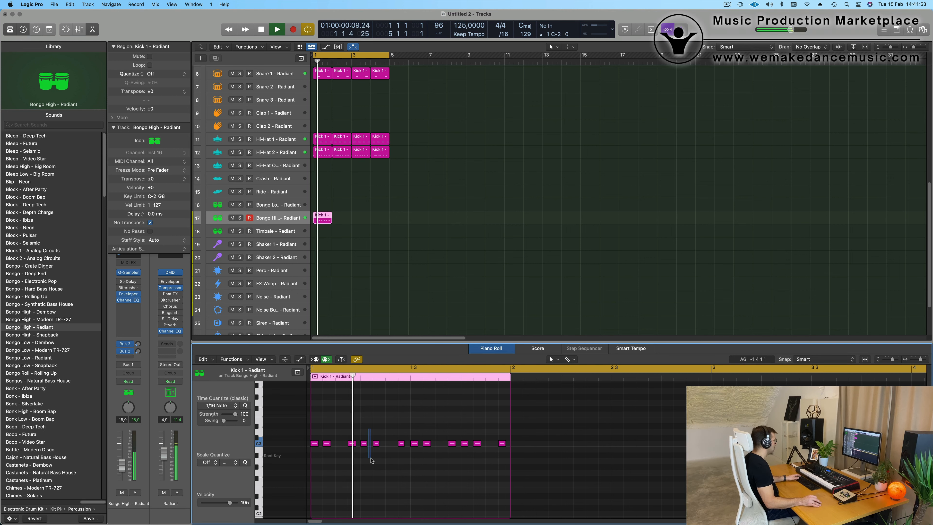
Delete all Bongo High notes except the three in the first beat and restart playback
left_click(376, 443)
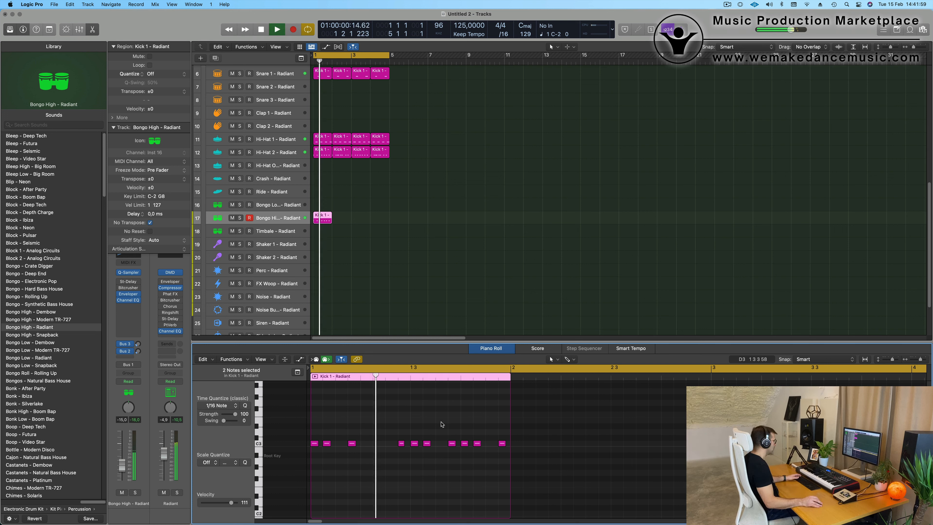
key("space")
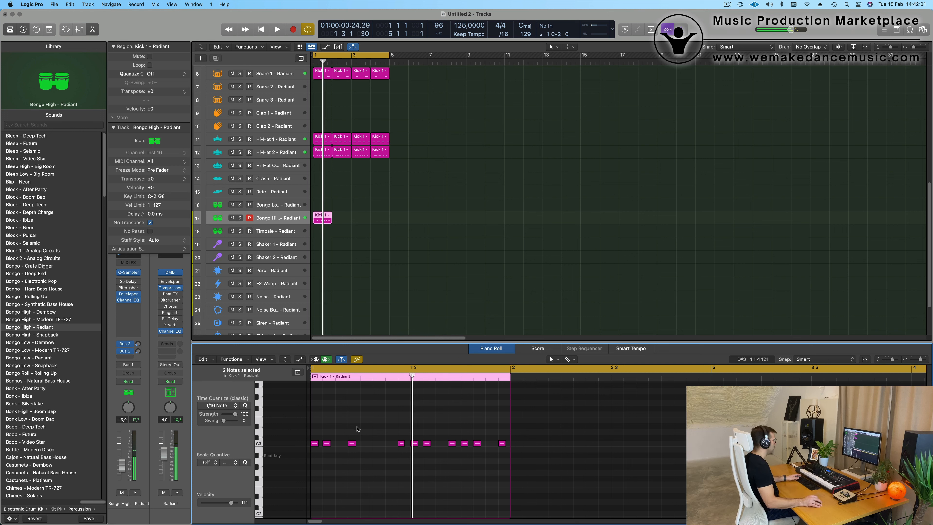
left_click_drag(375, 423, 568, 484)
key("space")
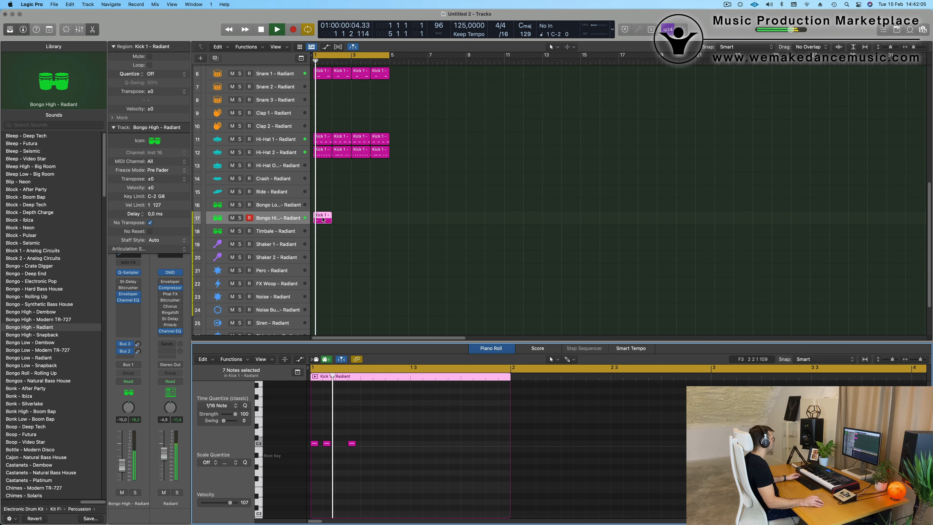
Repeat the Bongo High region three times to fill the four-bar loop
key("super+r")
key("super+r")
key("super+r")
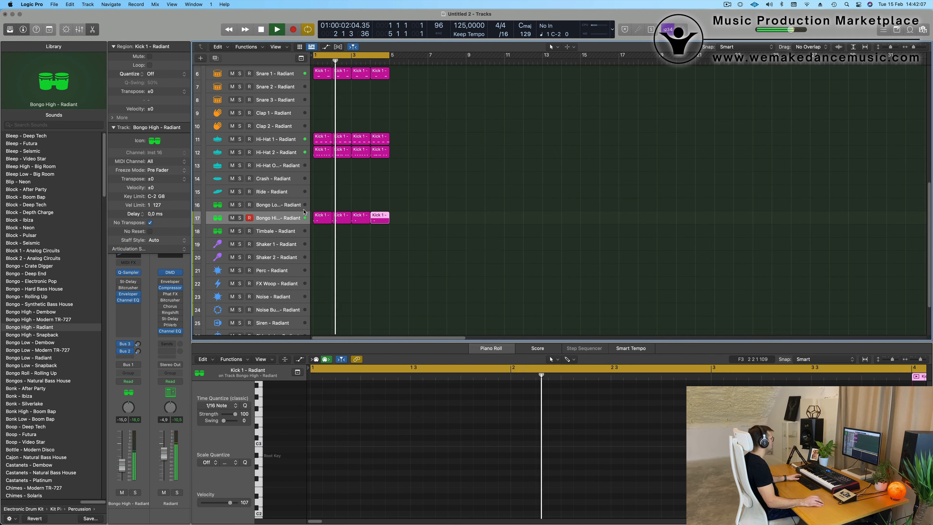
left_click(285, 218)
left_click(425, 251)
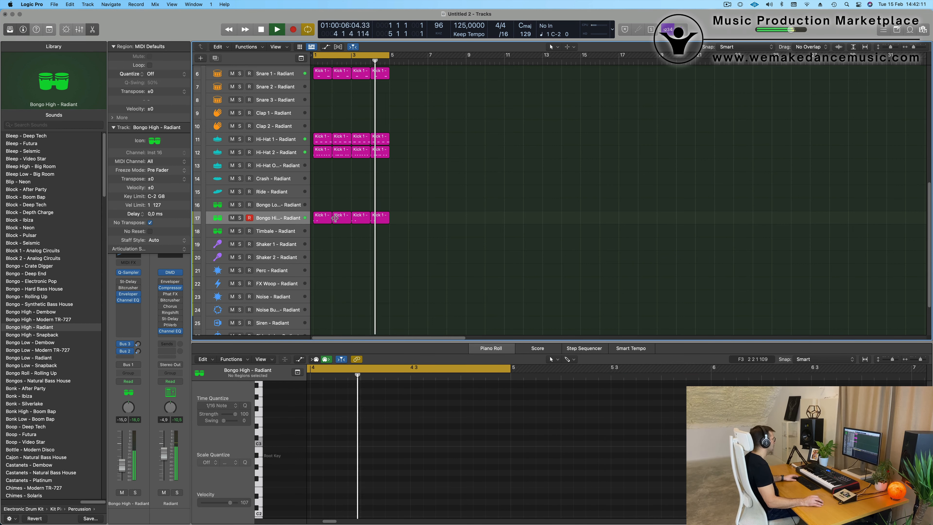
Copy a Bongo High region to bar 1 of the Perc track and shift its three notes nine sixteenths later
left_click_drag(335, 218, 318, 278)
left_click_drag(382, 431, 301, 462)
key("alt+Right")
key("alt+Right")
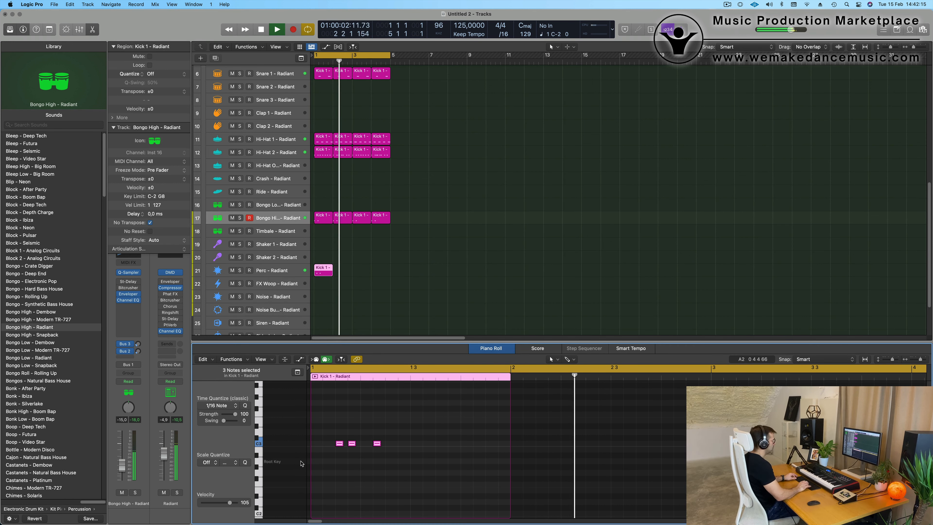
key("alt+Right")
key("alt+Right")
key("alt+Right")
key("alt+Right")
key("alt+Right")
key("alt+Right")
key("alt+Right")
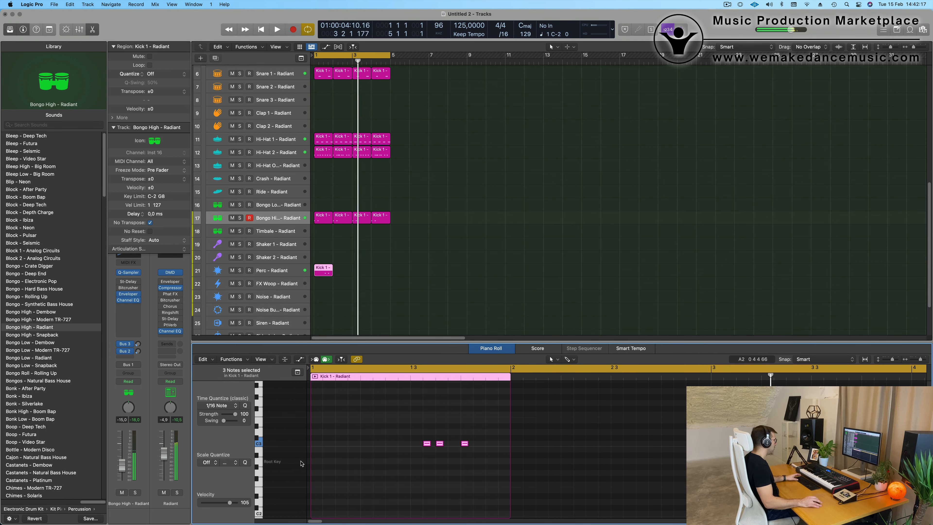
Delete the middle of the three Perc notes and audition the remaining two from the loop start
key("space")
left_click_drag(434, 434, 450, 458)
key("space")
key("space")
key("alt+shift+Up")
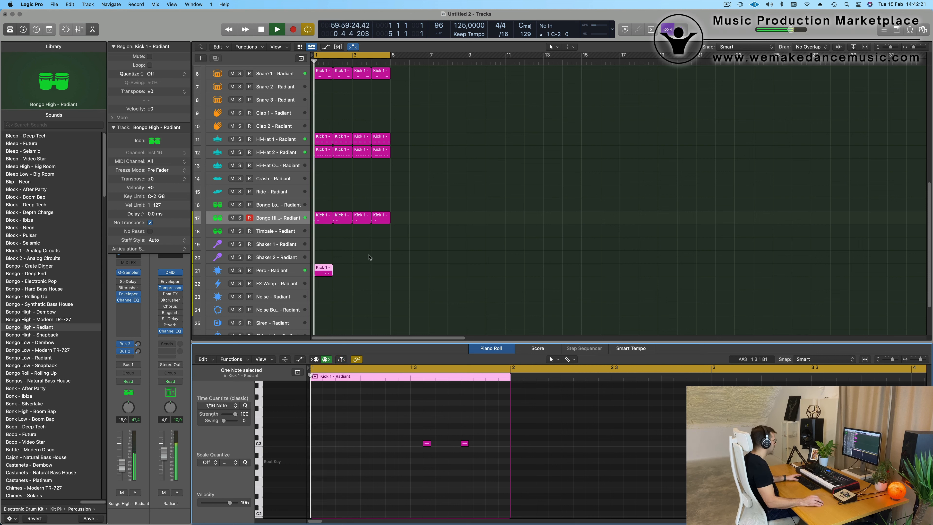
Repeat the Perc region three times to fill four bars and lower the track to -16.2 dB
key("super+r")
key("super+r")
key("super+r")
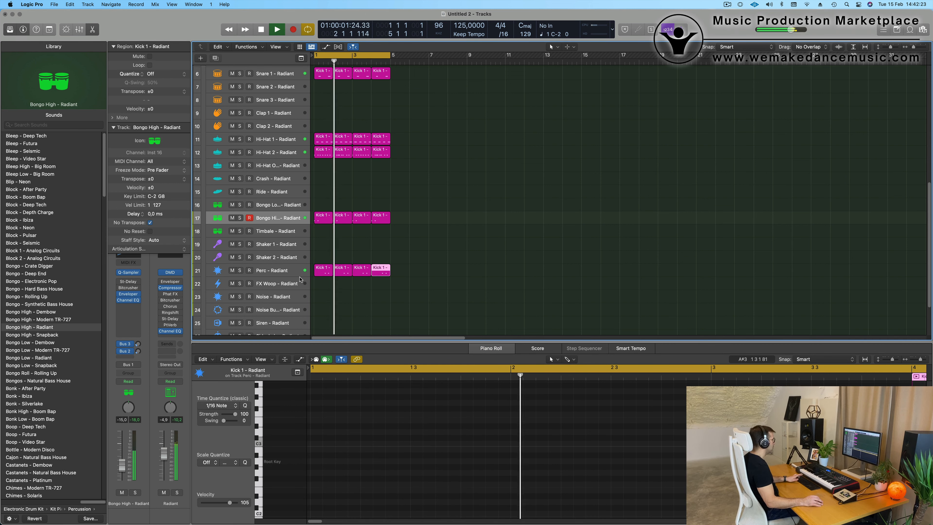
left_click(401, 259)
left_click(250, 271)
key("space")
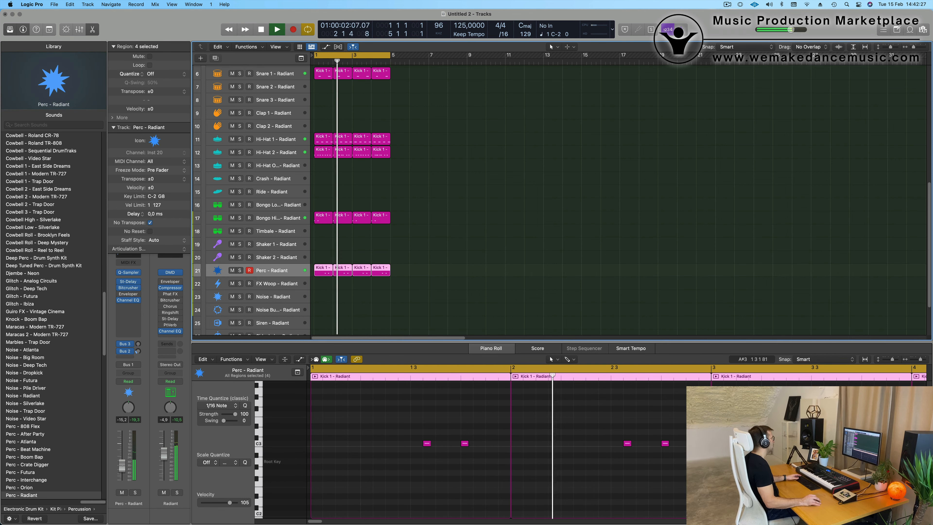
scroll(411, 256, "up", 5)
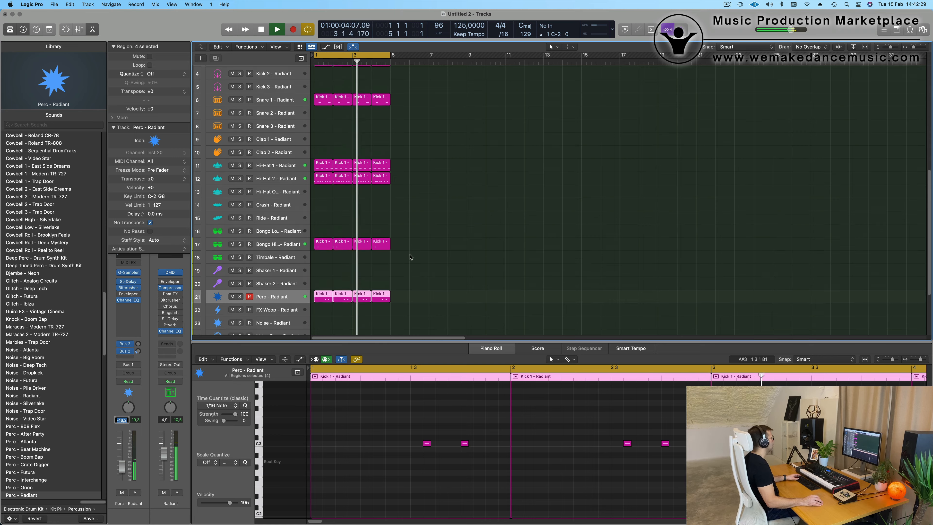
Select the Object In Motion track and duplicate it as an empty track with the same instrument and effects
scroll(415, 254, "right", 3)
scroll(416, 253, "down", 1)
scroll(415, 254, "down", 2)
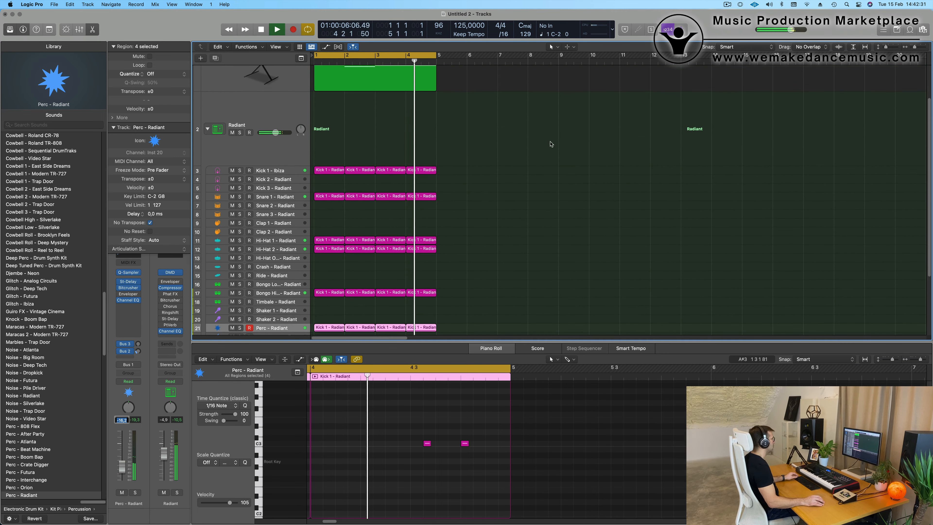
scroll(553, 143, "up", 4)
left_click(555, 141)
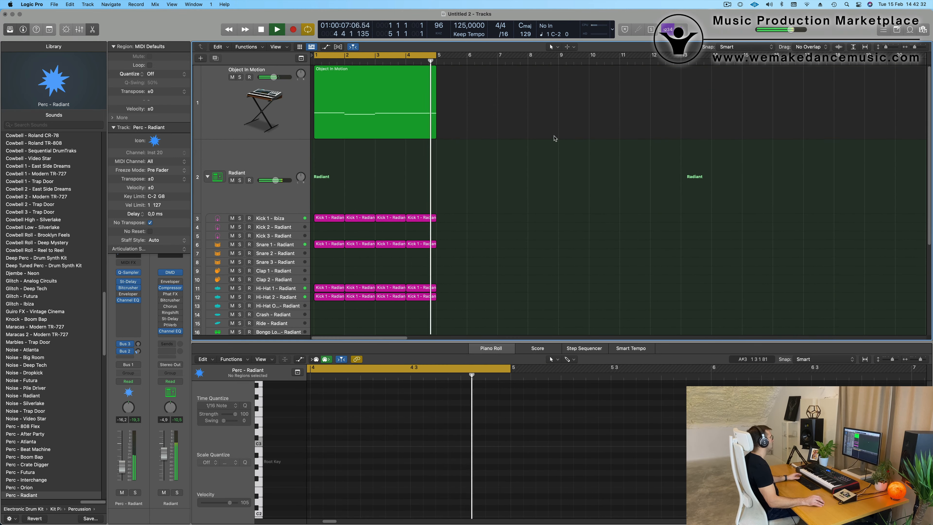
left_click(216, 106)
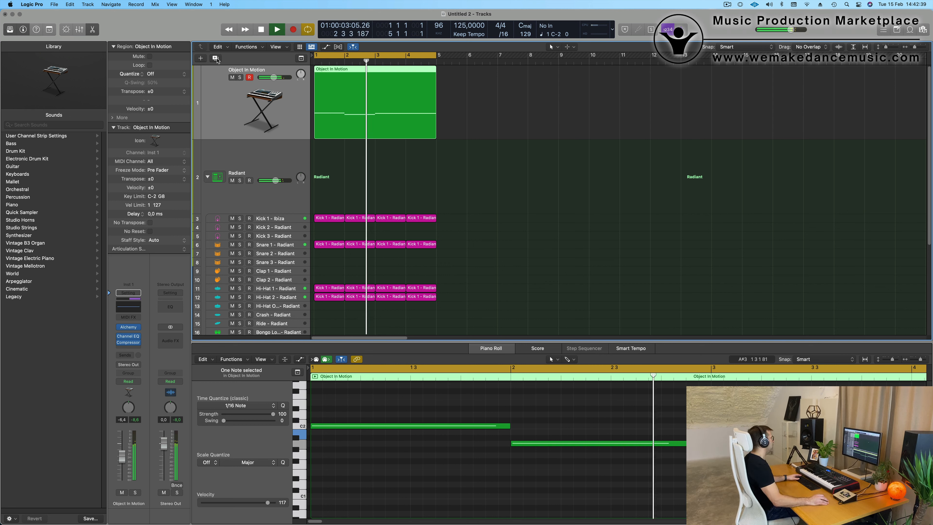
key("super+d")
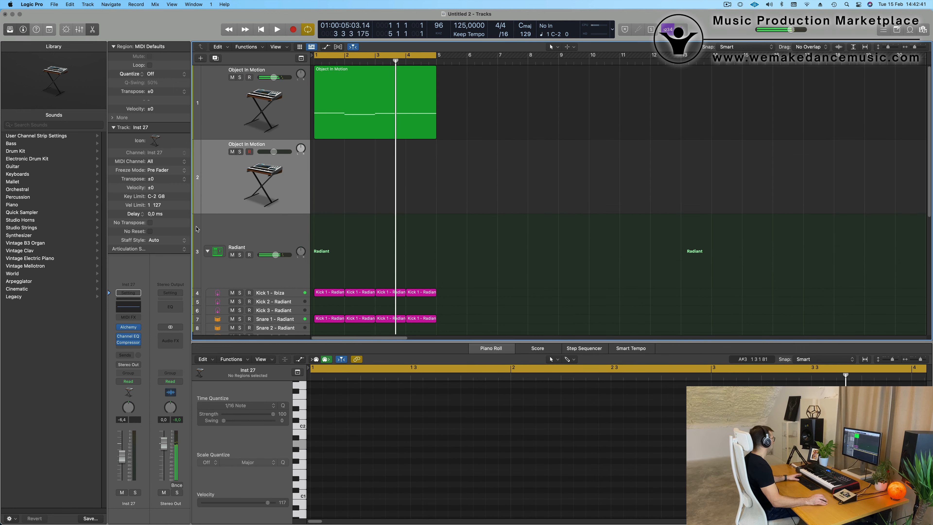
Open Alchemy on the duplicated track and load the Heavy Pulse Bass preset from the Oblique Structures bass presets
left_click(132, 326)
left_click_drag(494, 110, 368, 6)
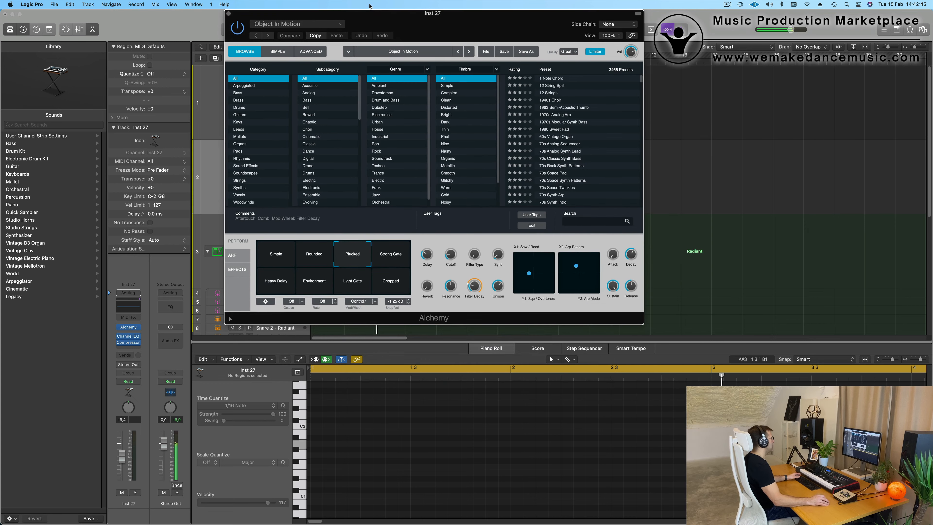
left_click(323, 26)
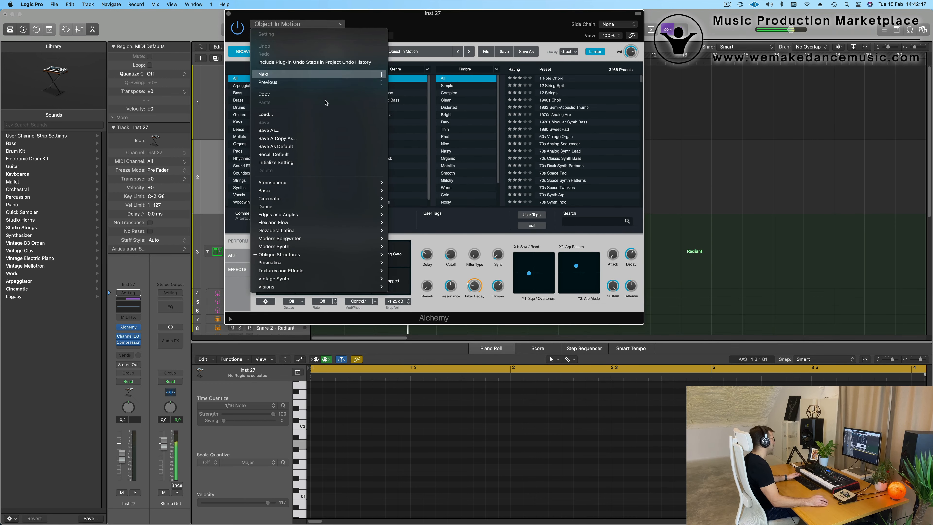
mouse_move(345, 190)
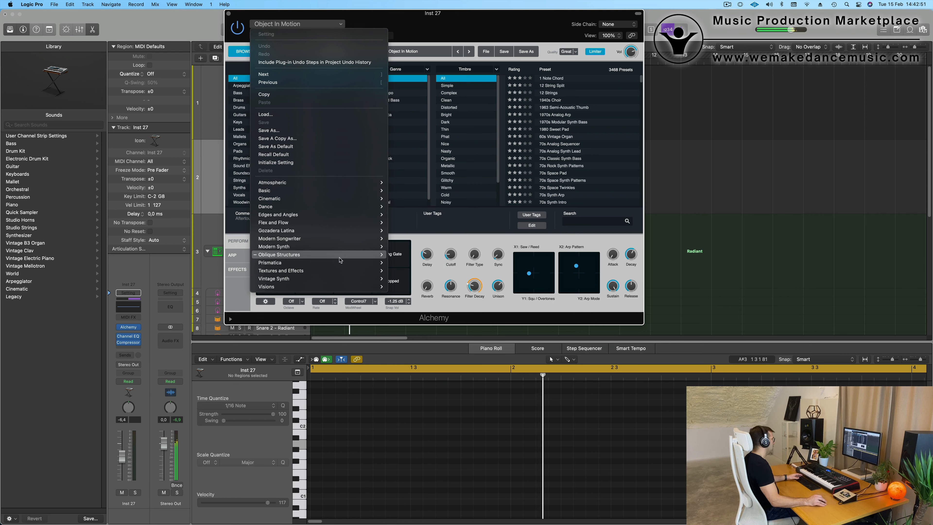
mouse_move(339, 259)
mouse_move(416, 265)
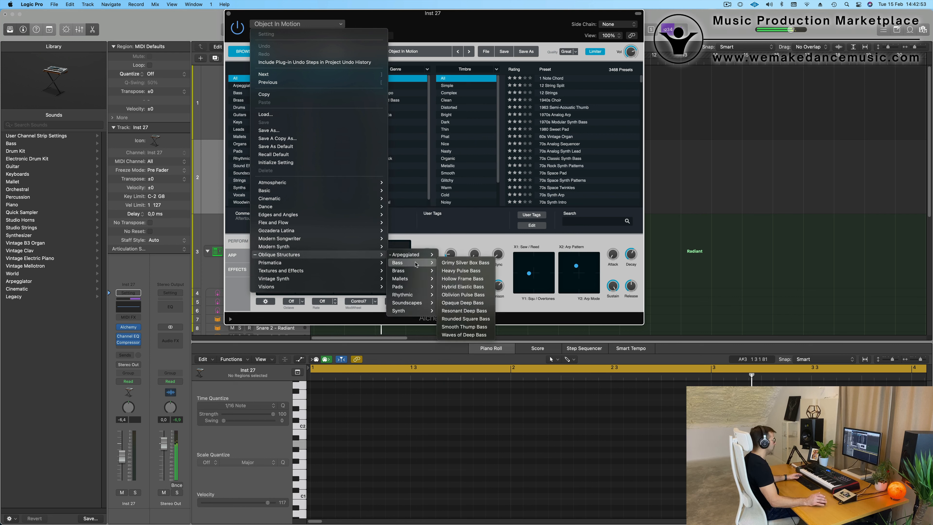
left_click(464, 271)
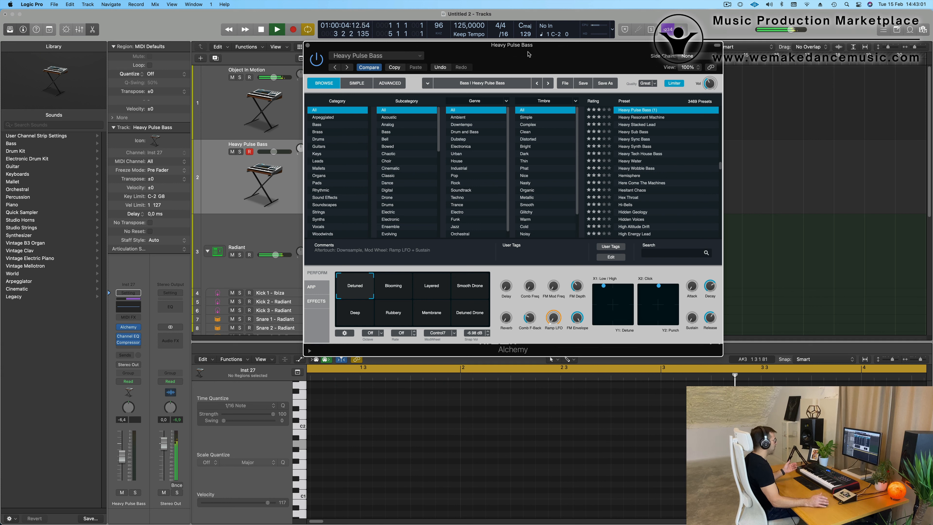
Try the Blooming variation of Heavy Pulse Bass with the track level raised to -2.3 dB
scroll(713, 183, "up", 5)
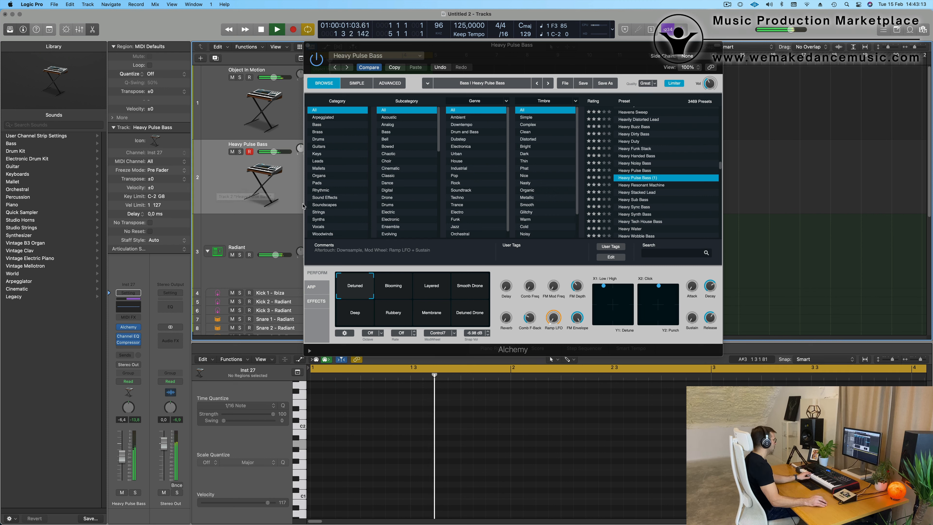
left_click(379, 285)
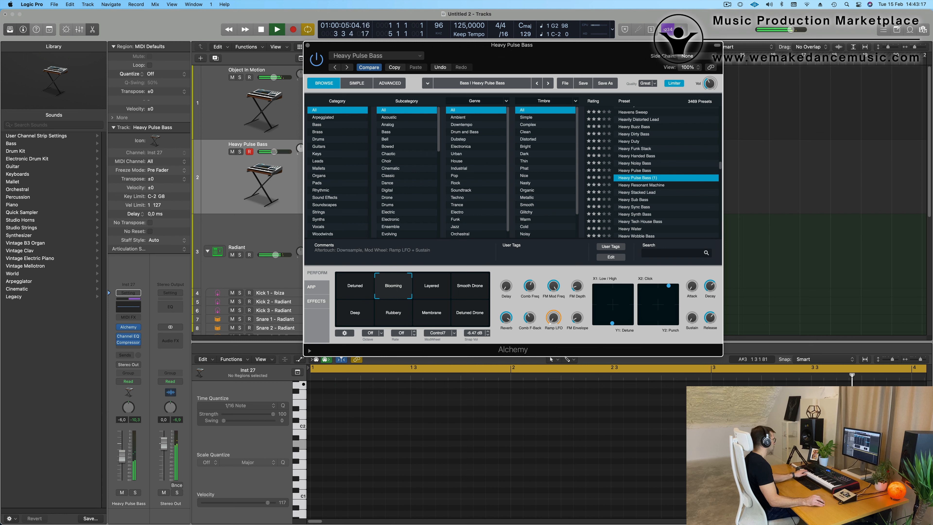
left_click(122, 450)
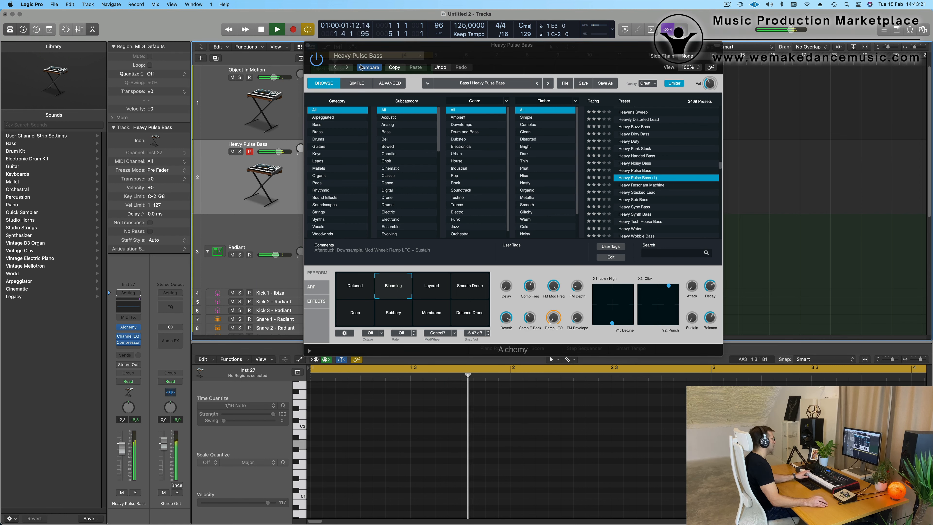
Load the Oblique Structures bass preset Opaque Deep Bass instead and set the track level to -3.6 dB
left_click(352, 55)
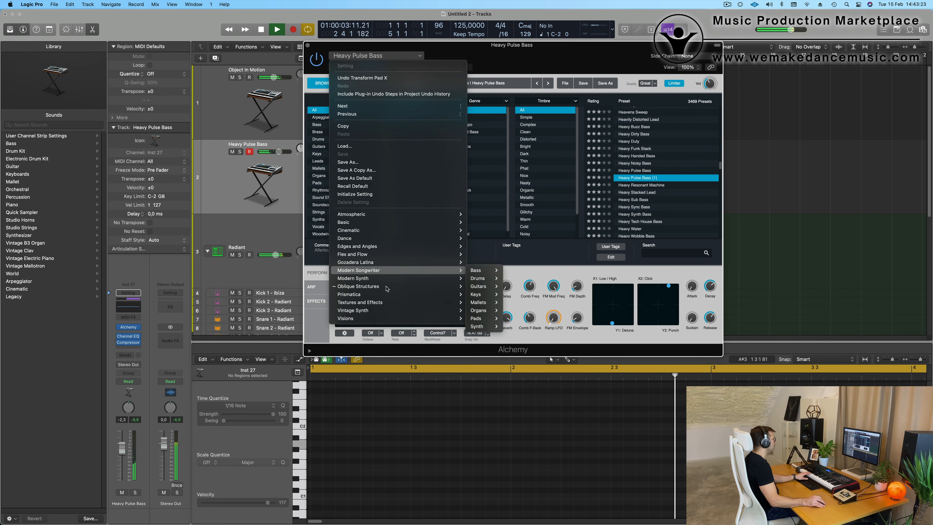
mouse_move(394, 293)
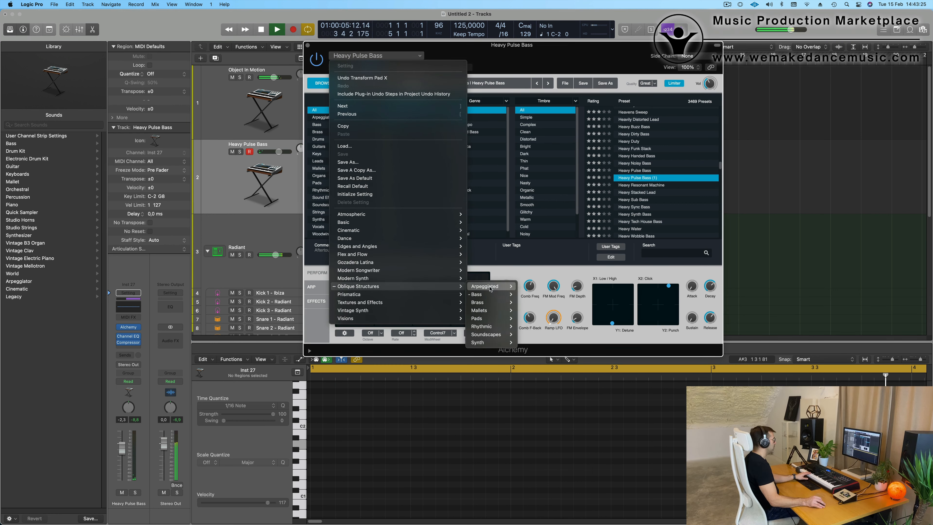
mouse_move(489, 288)
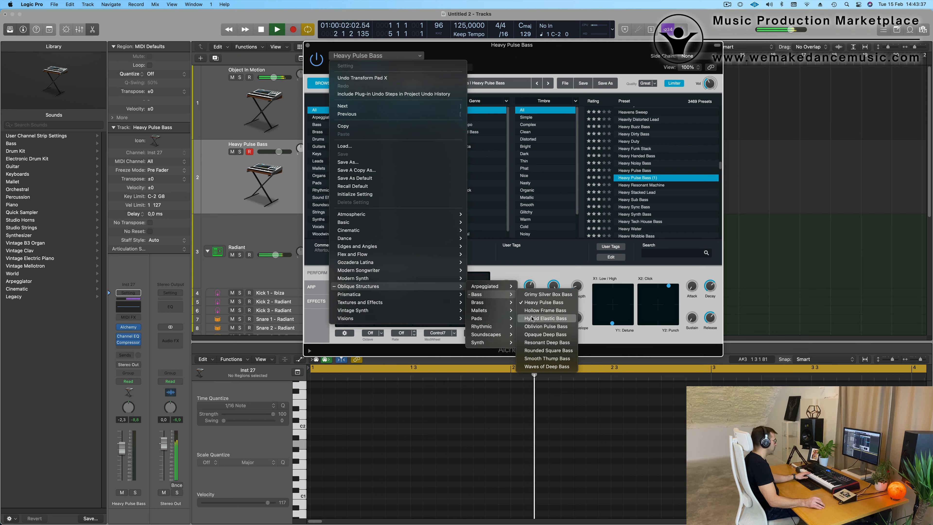
left_click(536, 334)
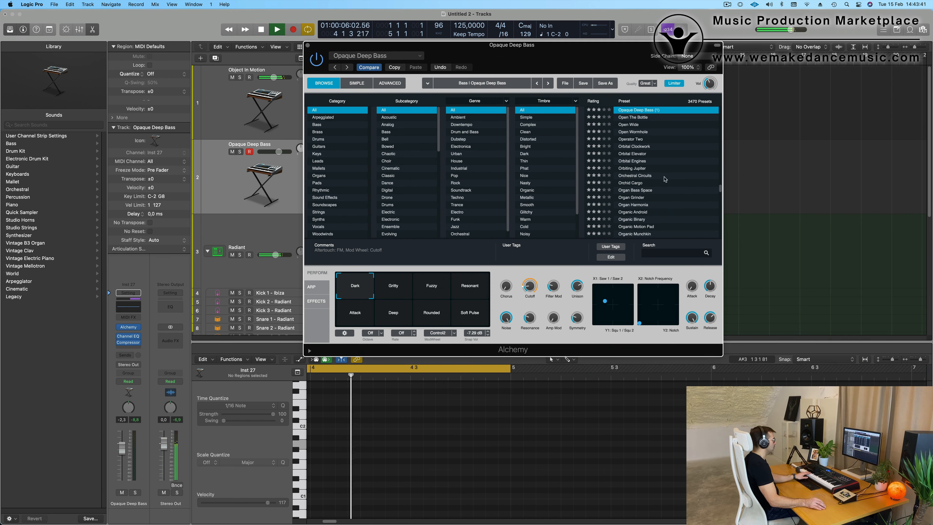
scroll(665, 179, "up", 3)
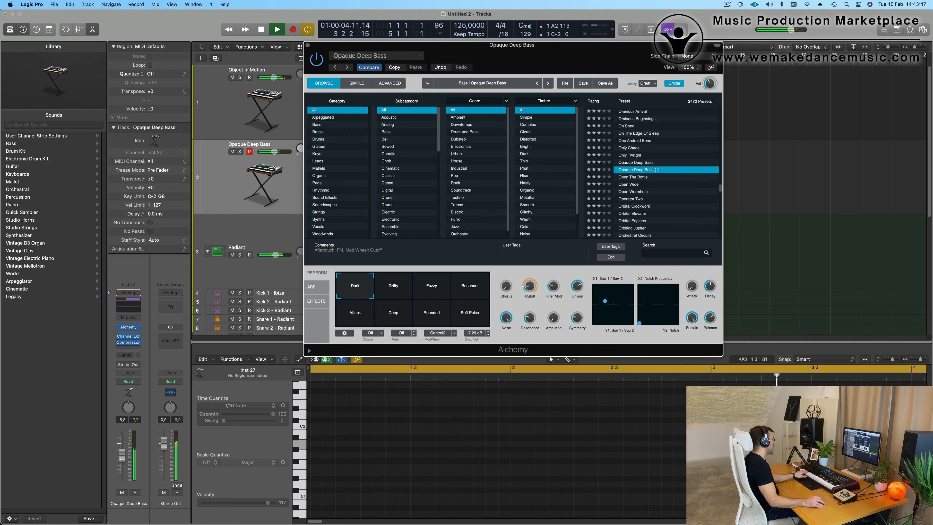
left_click_drag(122, 452, 122, 464)
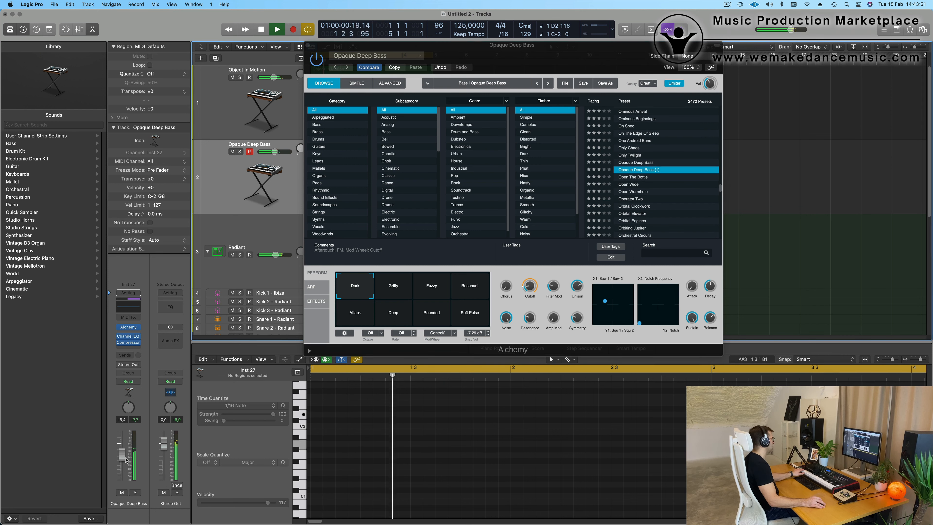
left_click_drag(125, 458, 125, 457)
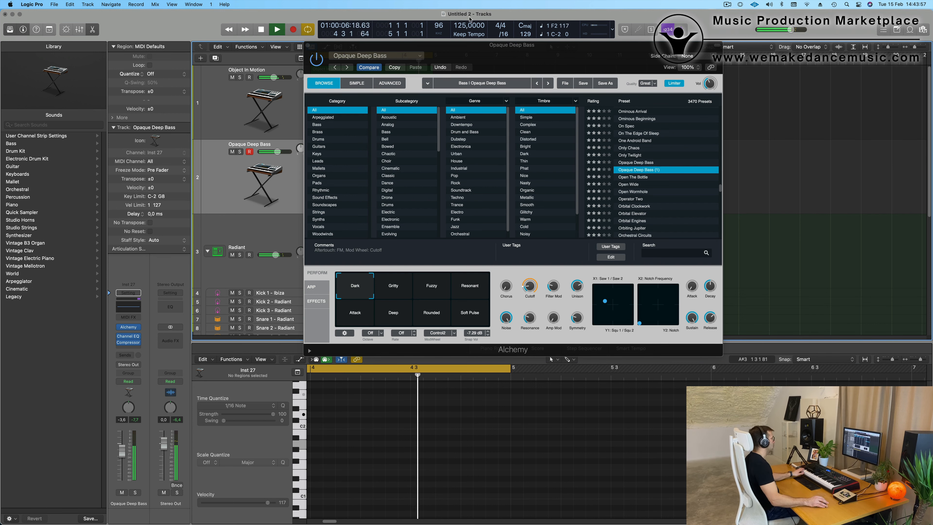
Copy the Object In Motion region to bar 1 of the Opaque Deep Bass track and play it
left_click_drag(519, 48, 772, 71)
left_click(369, 77)
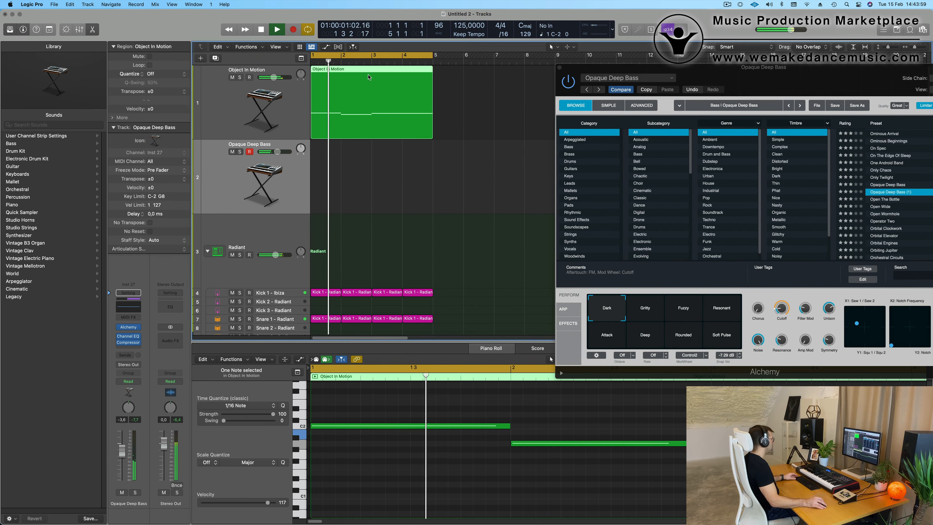
left_click_drag(369, 77, 369, 151)
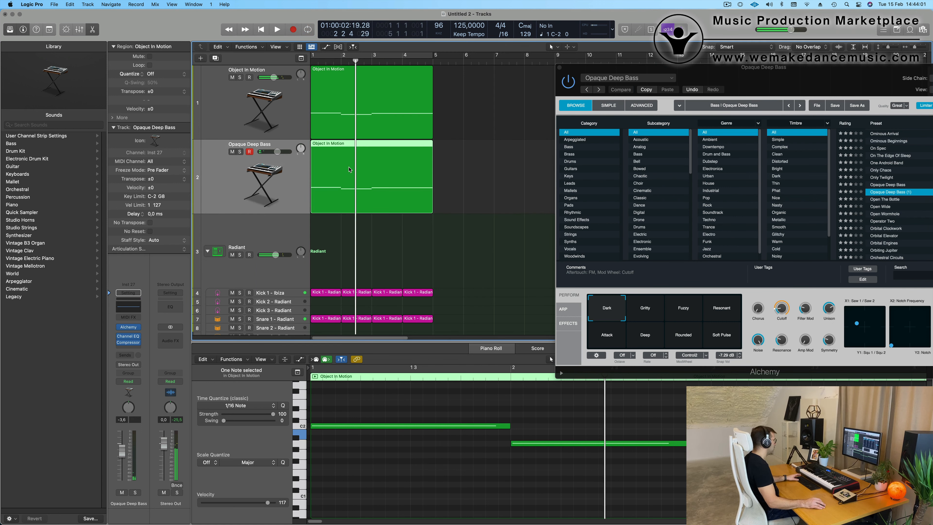
left_click(466, 250)
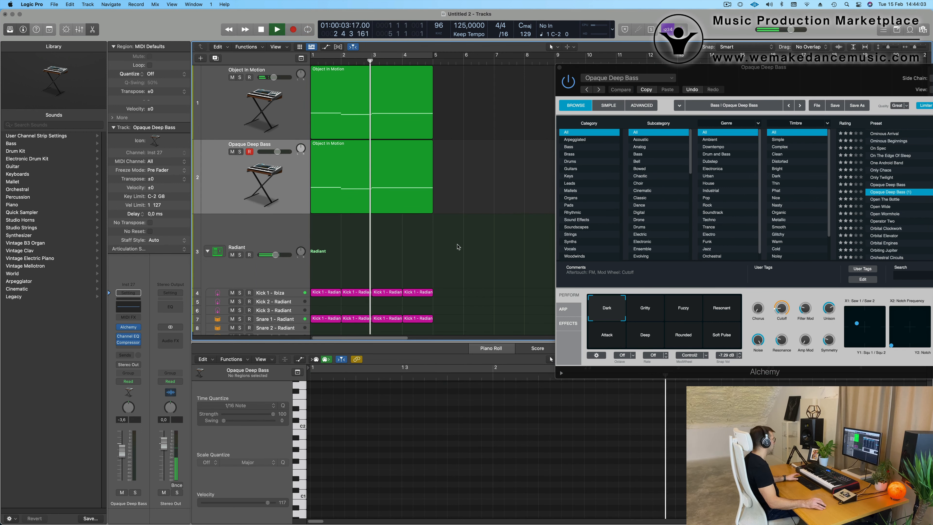
key("space")
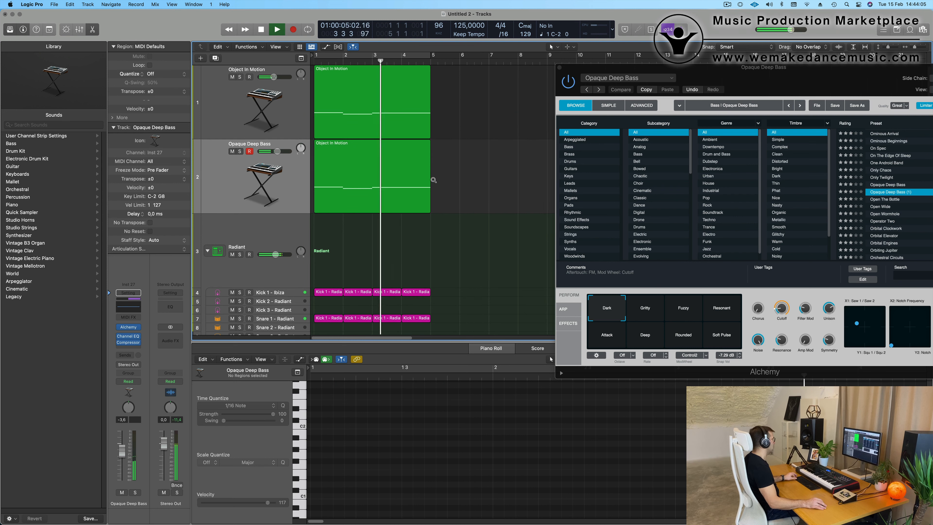
Play from the start with the four-bar cycle turned back on and transpose the bass region's three notes up an octave
key("super+Left")
key("space")
key("c")
key("space")
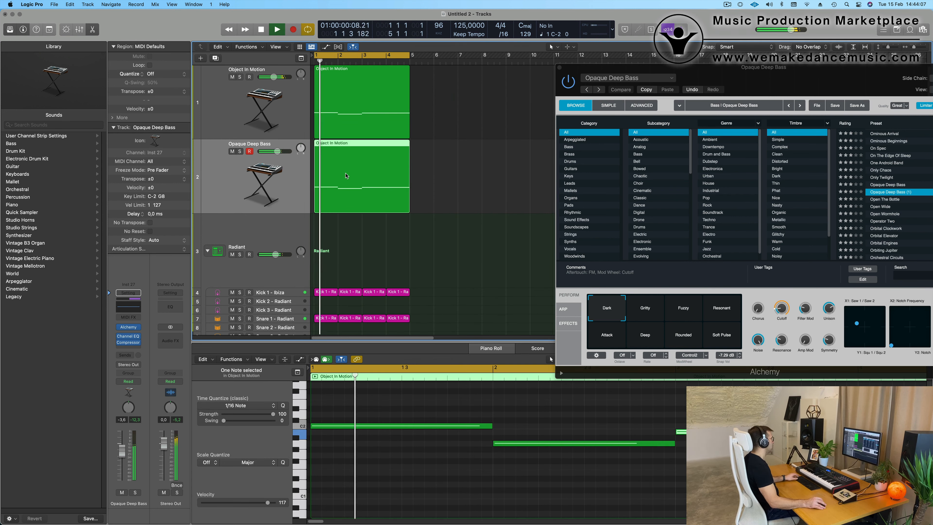
left_click(405, 462)
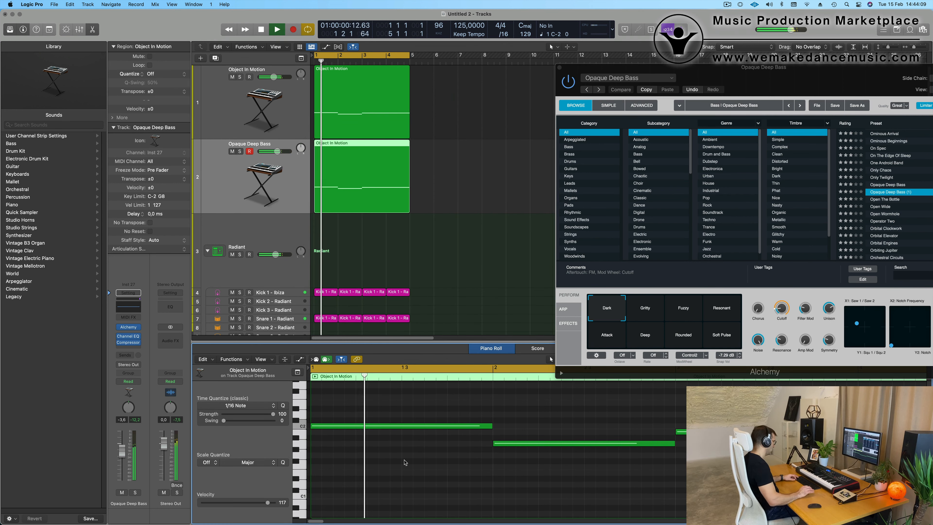
key("alt+shift+Up")
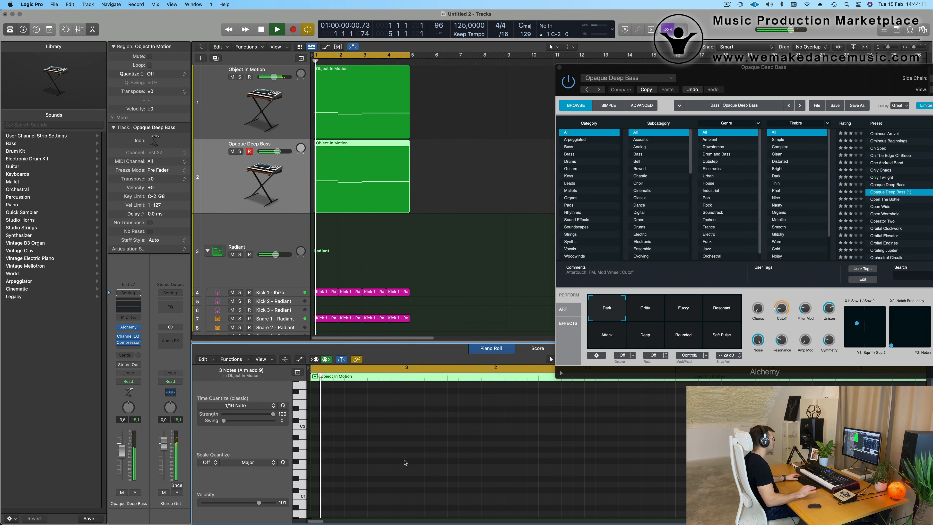
Audition the Gritty, Fuzzy, Resonant, Soft Pulse, Deep and Attack variations of Opaque Deep Bass, returning to Dark
left_click_drag(763, 72, 577, 123)
left_click(438, 357)
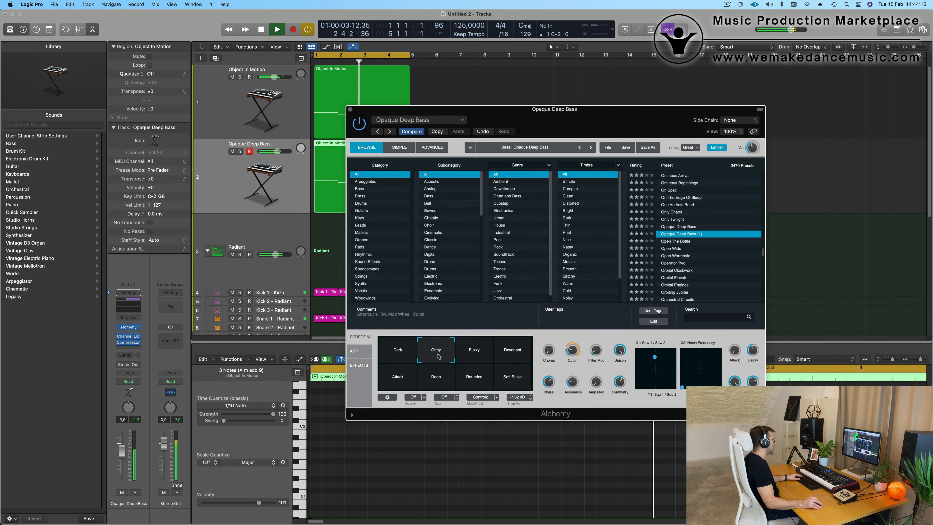
left_click(477, 356)
key("space")
left_click(512, 354)
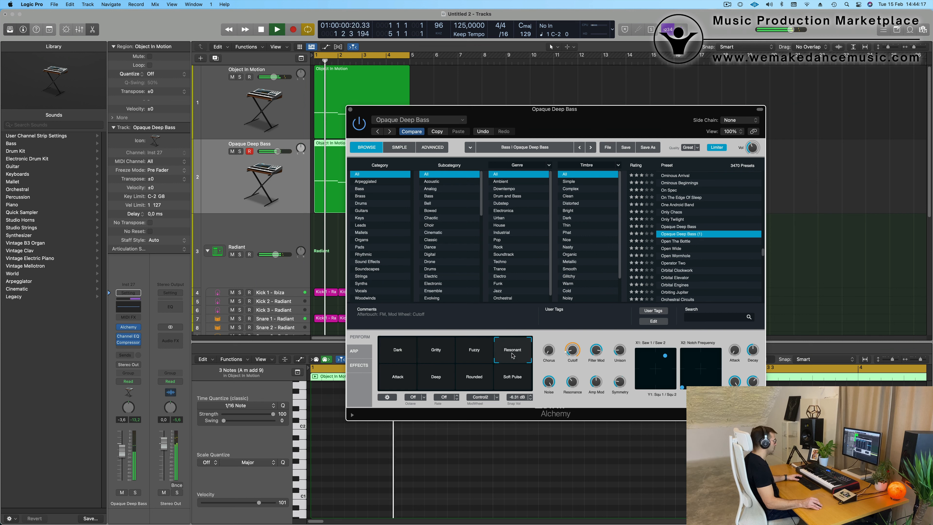
left_click(509, 380)
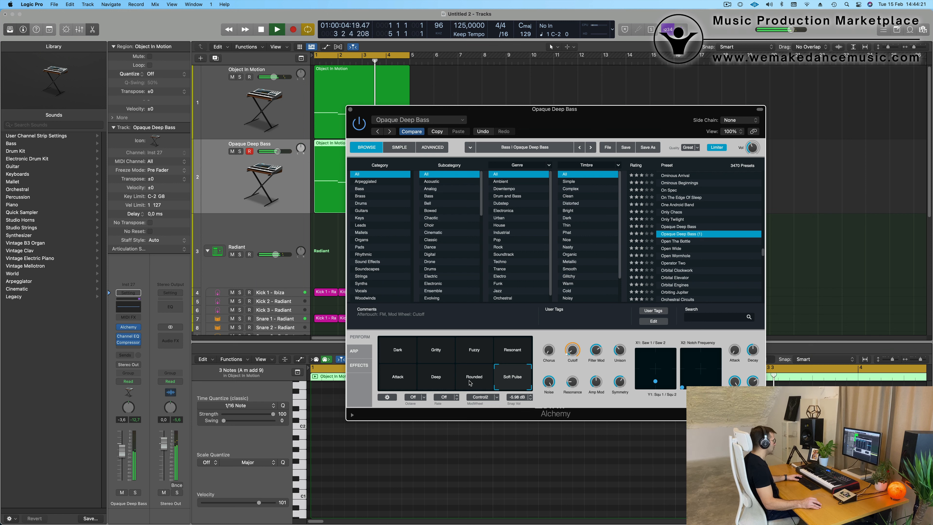
left_click(432, 383)
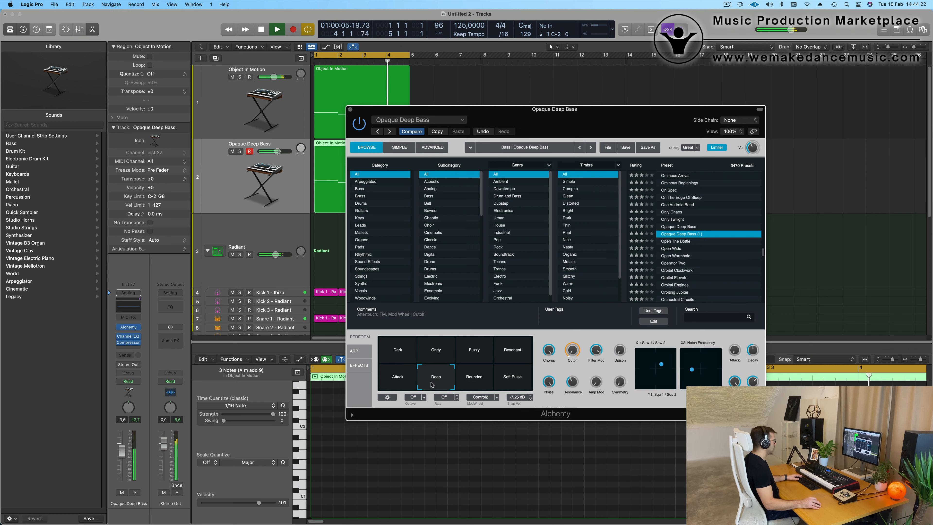
left_click(390, 380)
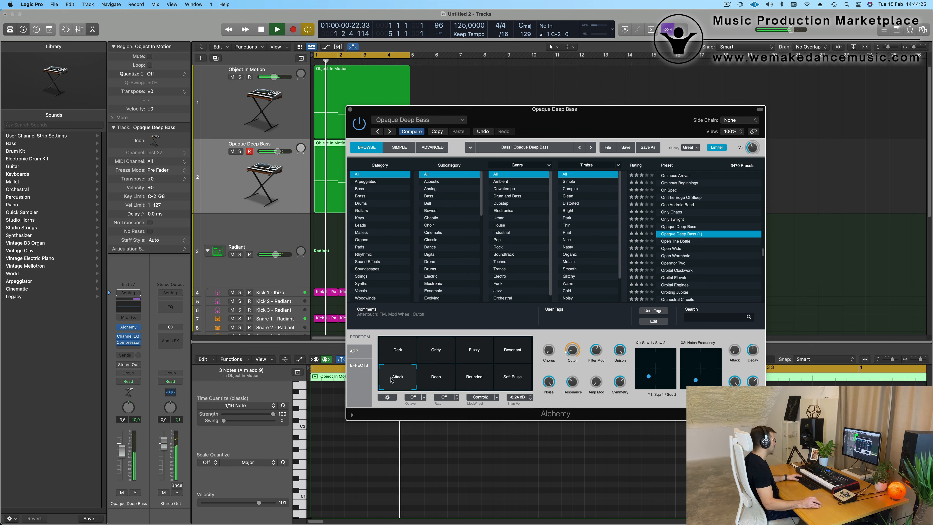
left_click(519, 351)
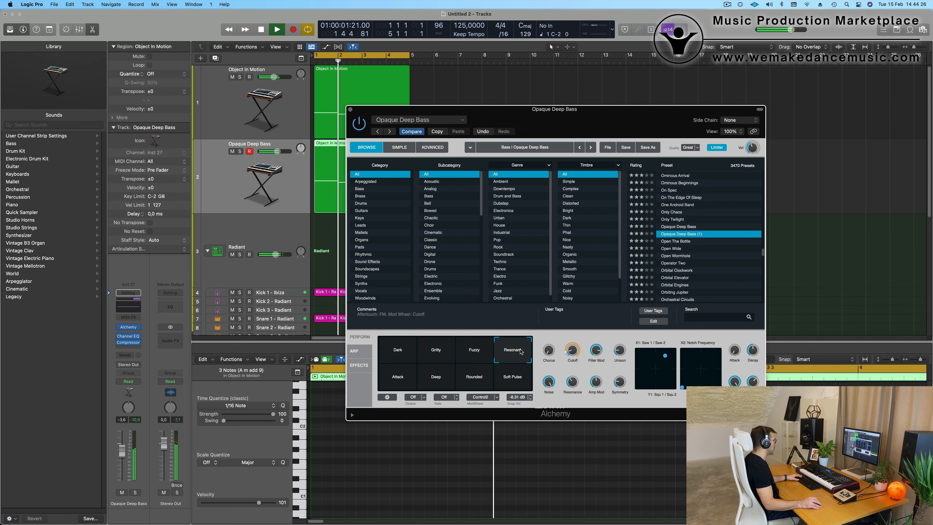
left_click(475, 351)
left_click(401, 352)
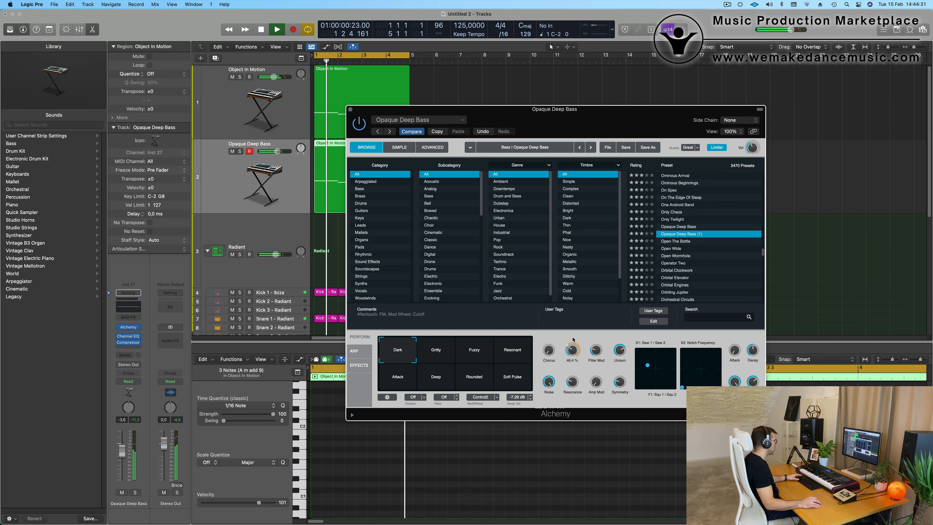
key("Return")
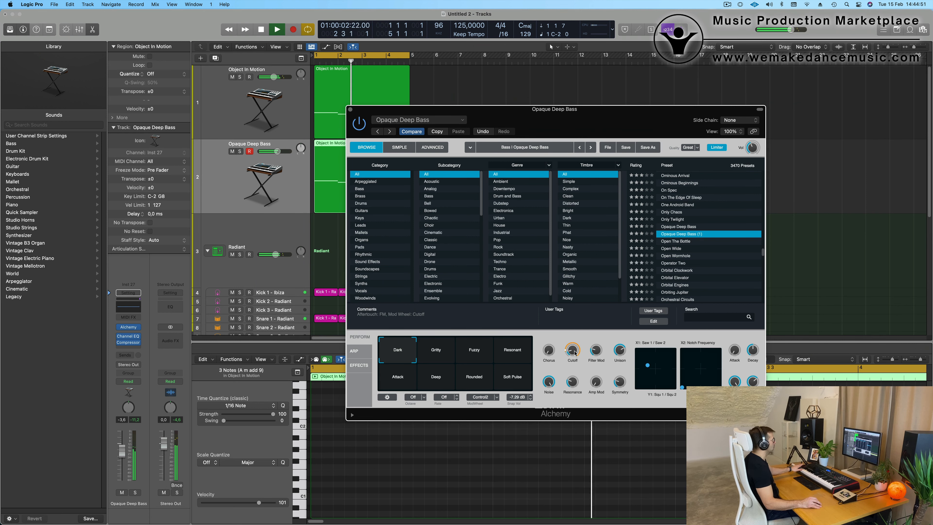
Move the Alchemy window clear of the regions, select the Object In Motion track and replay the loop from its start
left_click_drag(613, 111, 685, 56)
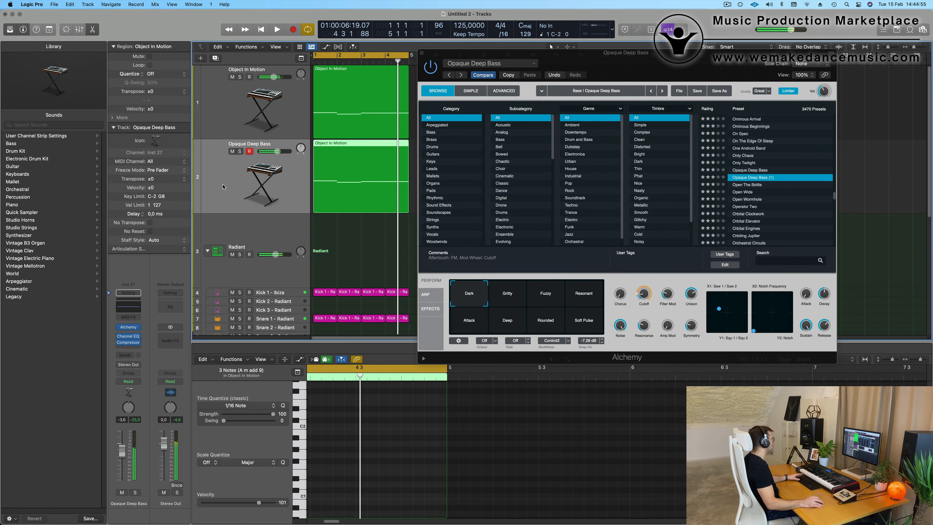
left_click_drag(126, 457, 122, 449)
key("Return")
key("Up")
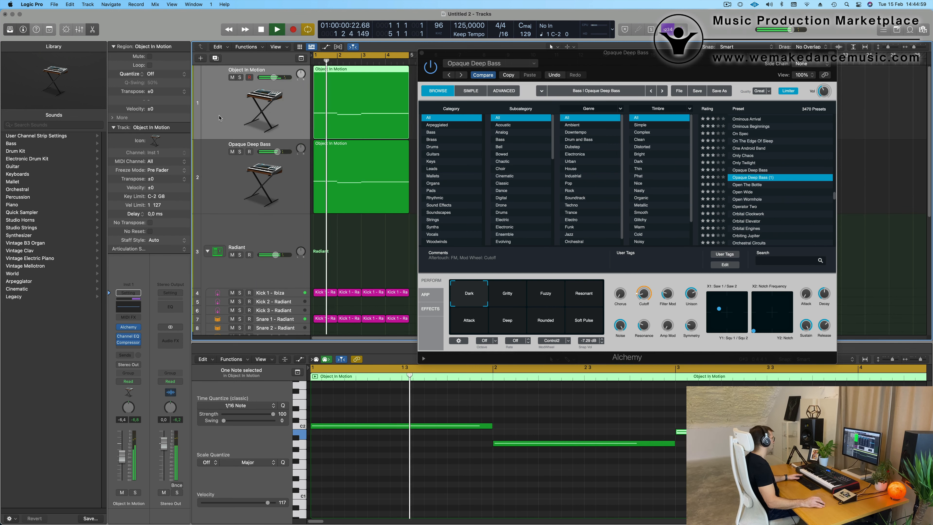
key("Return")
In Object In Motion's Channel EQ, add an 87.5 Hz low cut and set the 250 Hz band to 155 Hz, +1.0 dB
left_click(139, 305)
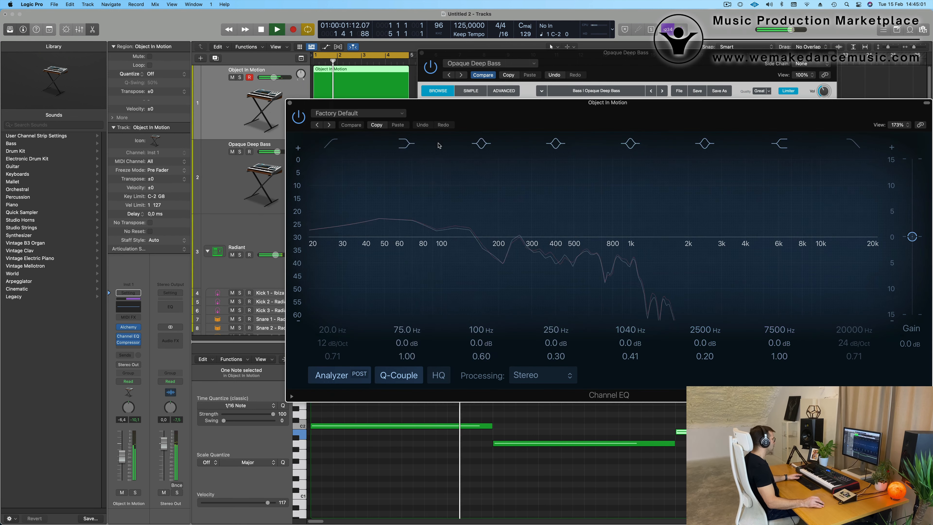
key("space")
key("space")
left_click_drag(349, 162, 448, 211)
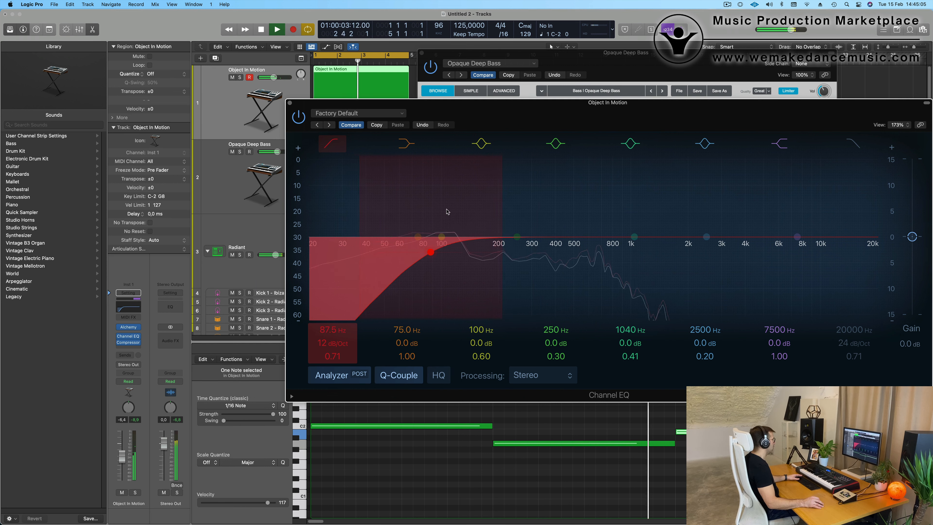
left_click_drag(517, 237, 477, 232)
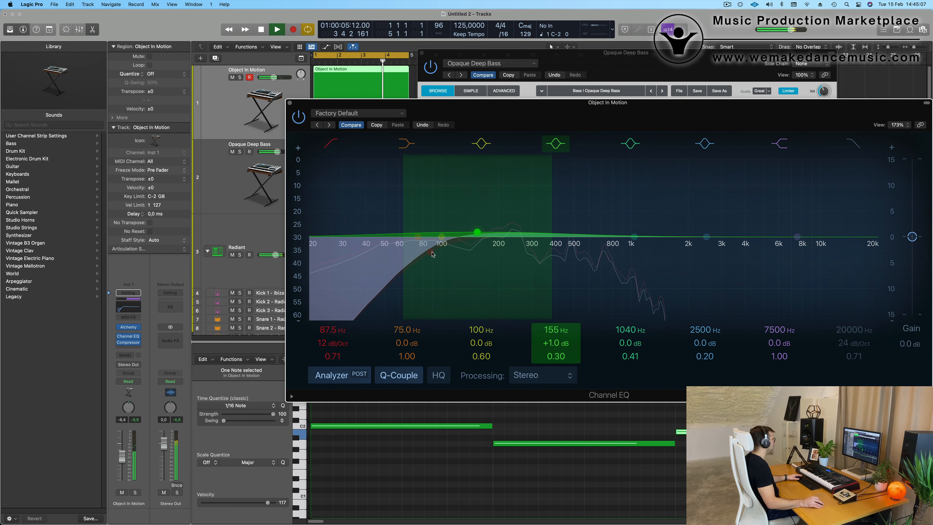
Steepen the low cut in Object In Motion's Channel EQ to 18 dB/Oct, close the EQ and move the Opaque Deep Bass window clear of the regions
left_click_drag(338, 336, 338, 331)
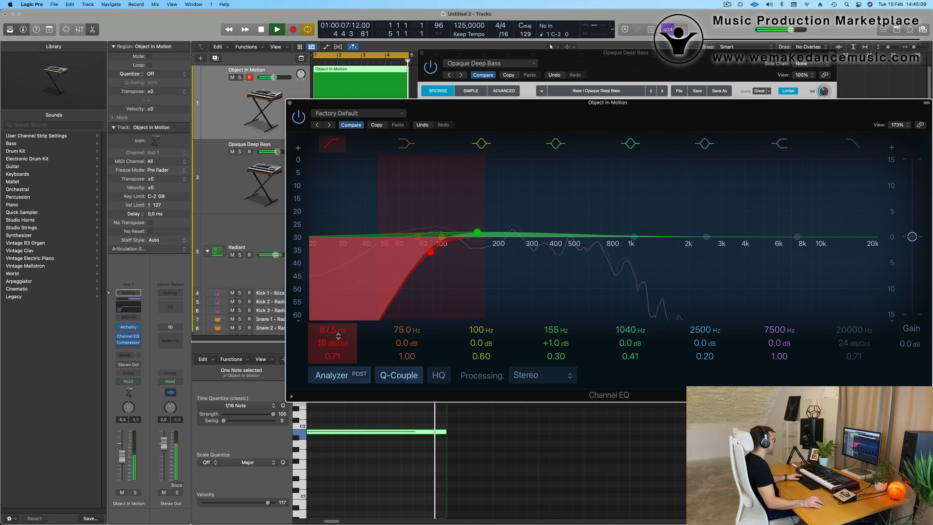
left_click_drag(326, 106, 268, 147)
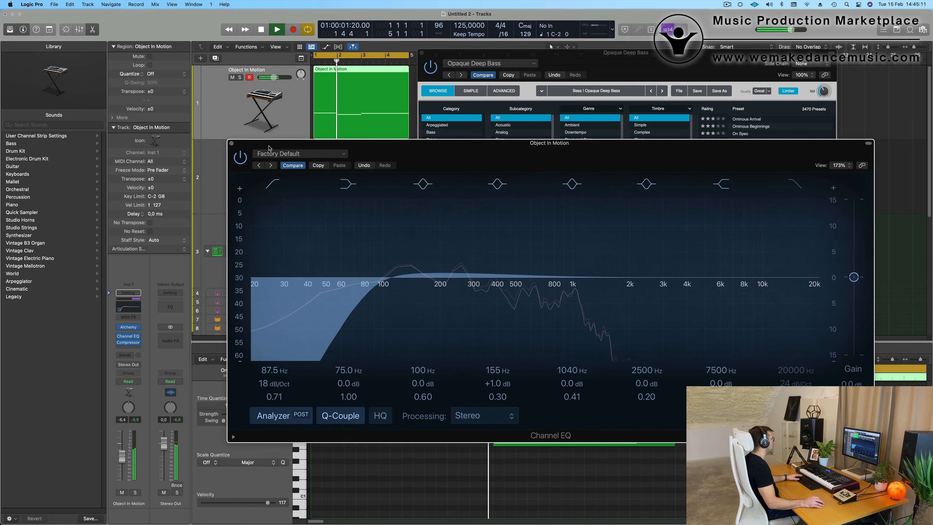
left_click(232, 143)
left_click_drag(618, 53, 655, 342)
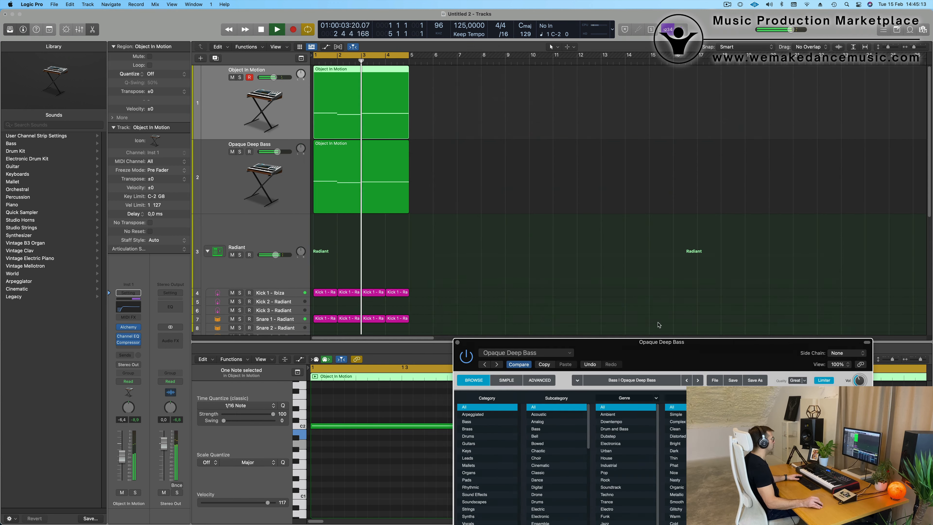
Replay the loop with the Object In Motion track selected and change the arpeggiator pattern in its Alchemy instrument
key("space")
left_click(220, 107)
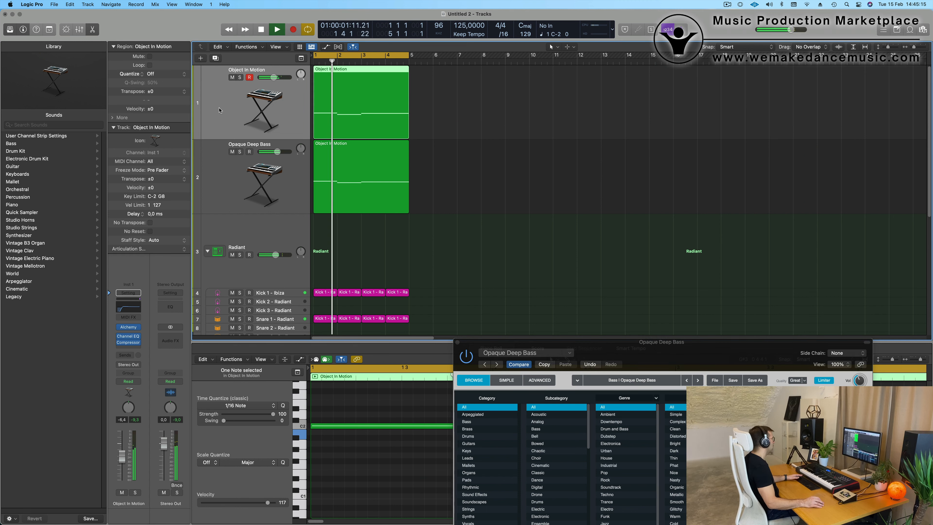
key("space")
key("space")
left_click(129, 327)
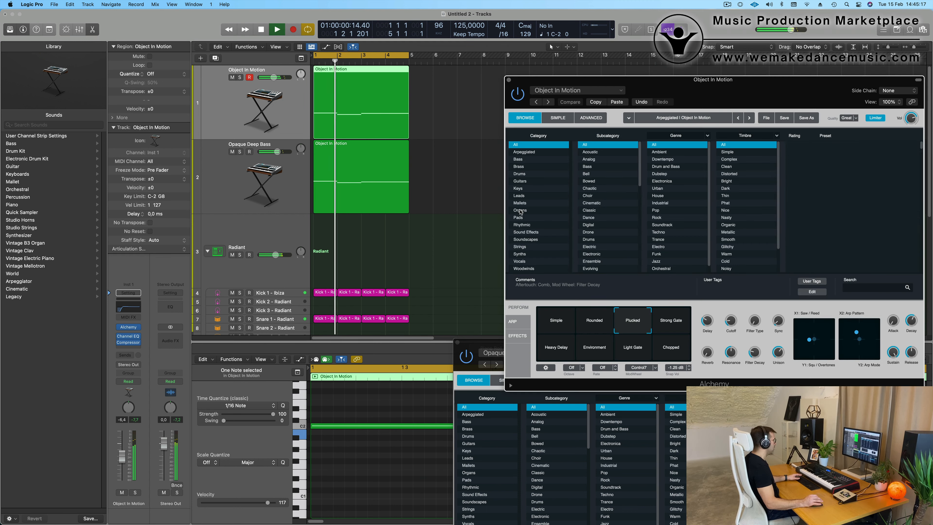
left_click_drag(750, 90, 551, 84)
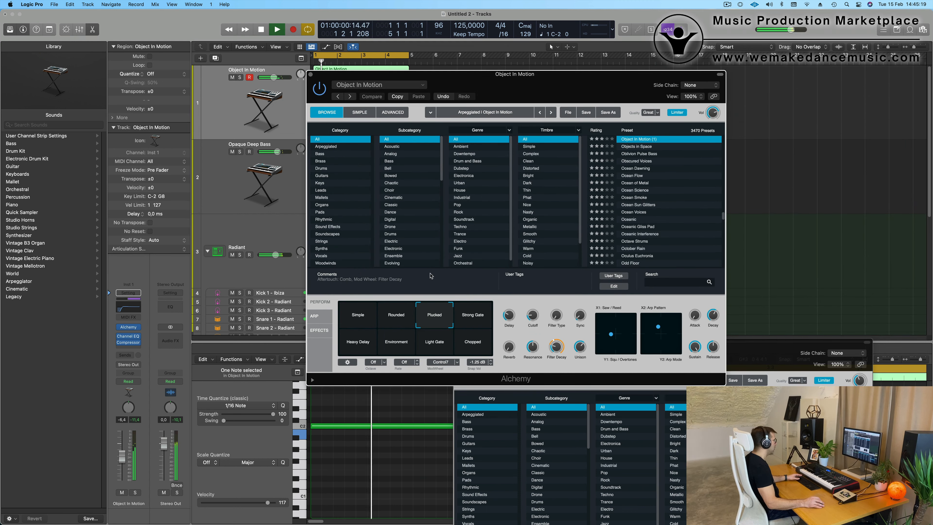
left_click(310, 317)
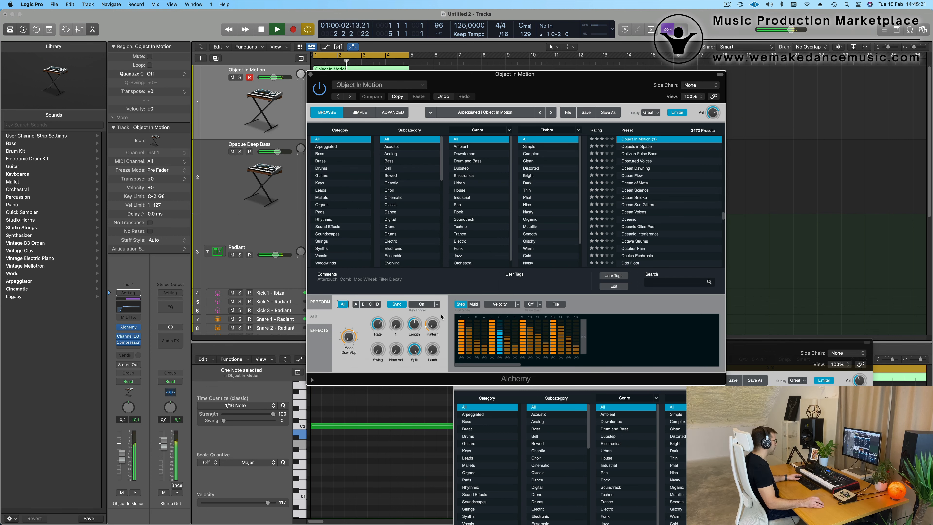
left_click_drag(437, 327, 437, 316)
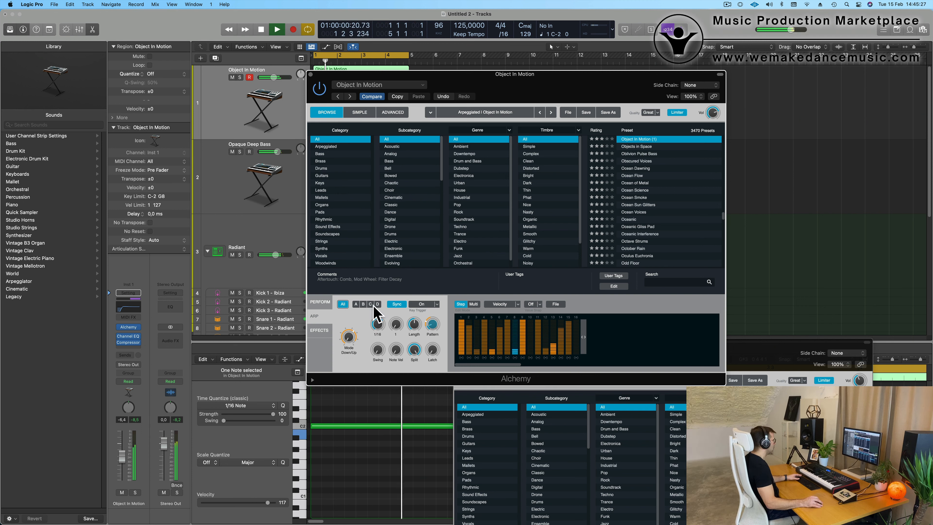
Lower Object In Motion's Alchemy cutoff to 22.8% among the performance controls and close the instrument
left_click(321, 300)
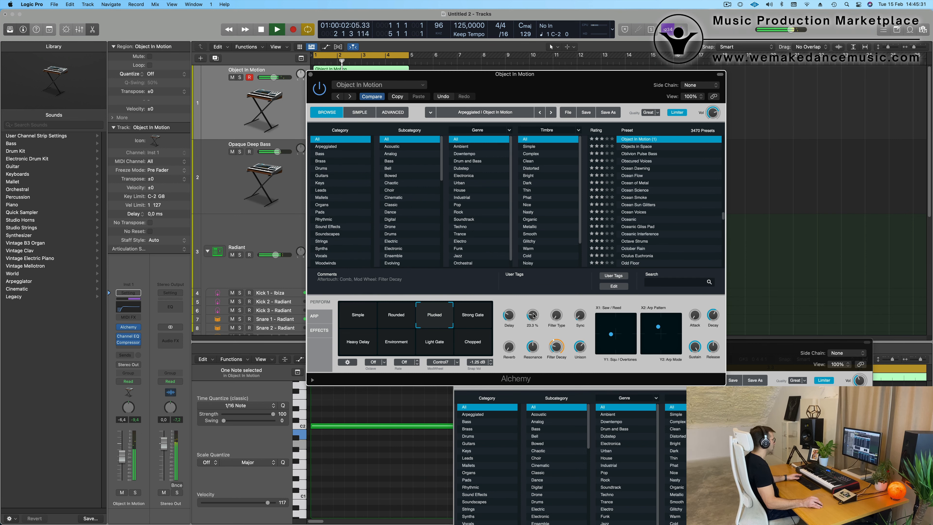
left_click_drag(327, 75, 418, 92)
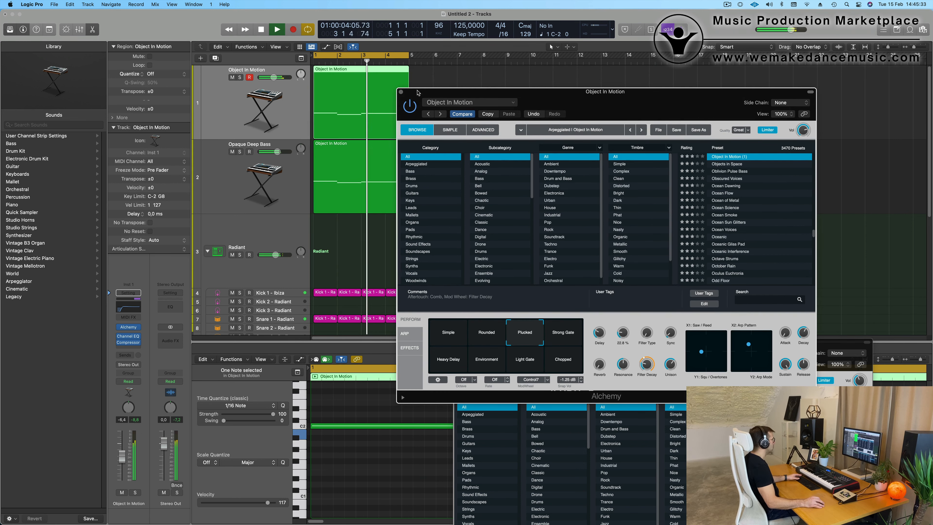
left_click(402, 92)
In Opaque Deep Bass's Alchemy, adjust the cutoff and the performance control beside it, then close the instrument
left_click(208, 203)
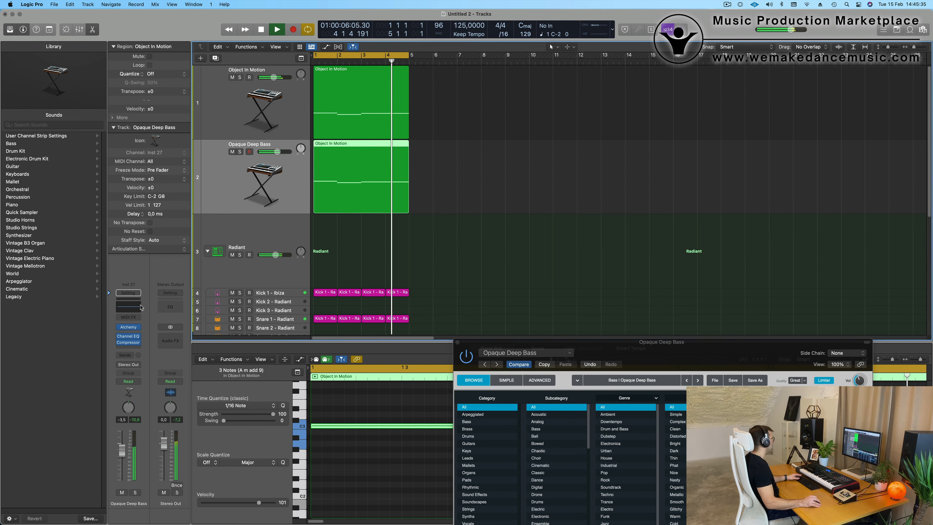
left_click(129, 327)
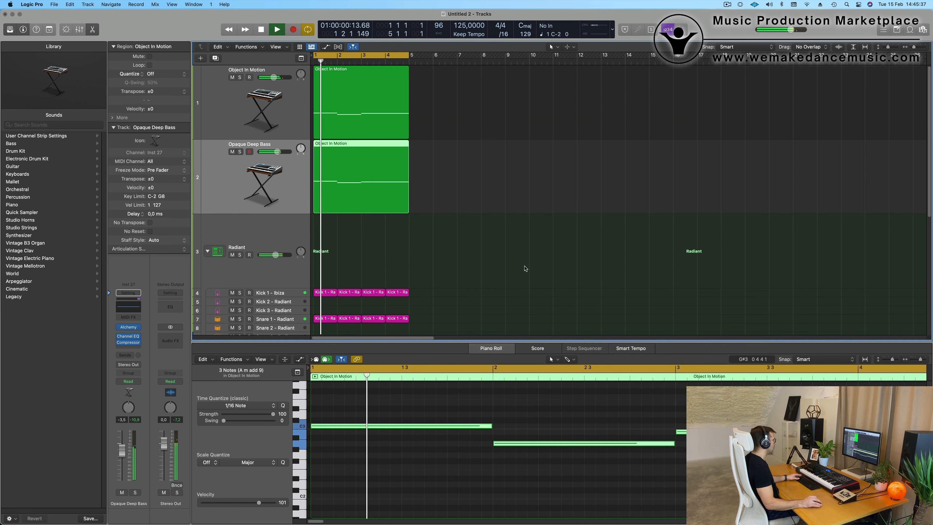
left_click(128, 327)
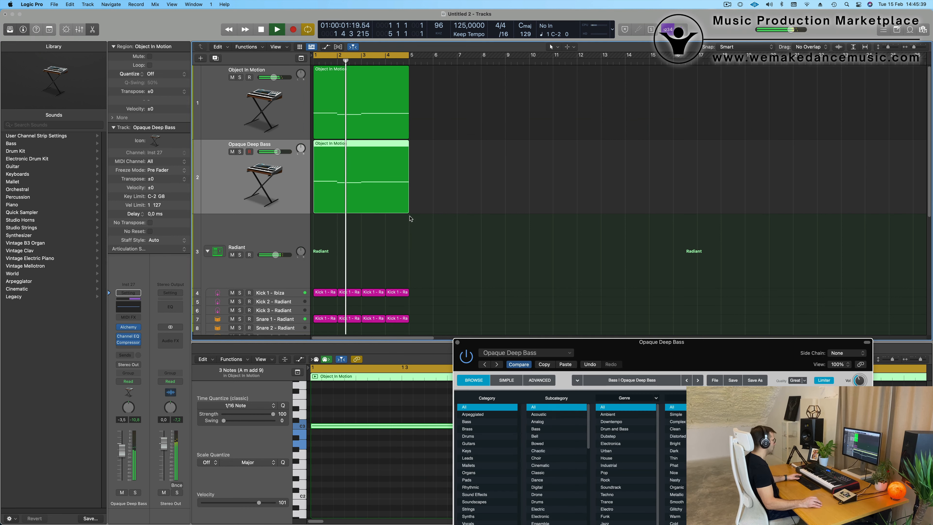
left_click_drag(668, 349, 592, 89)
left_click_drag(603, 324, 603, 329)
left_click_drag(627, 328, 632, 305)
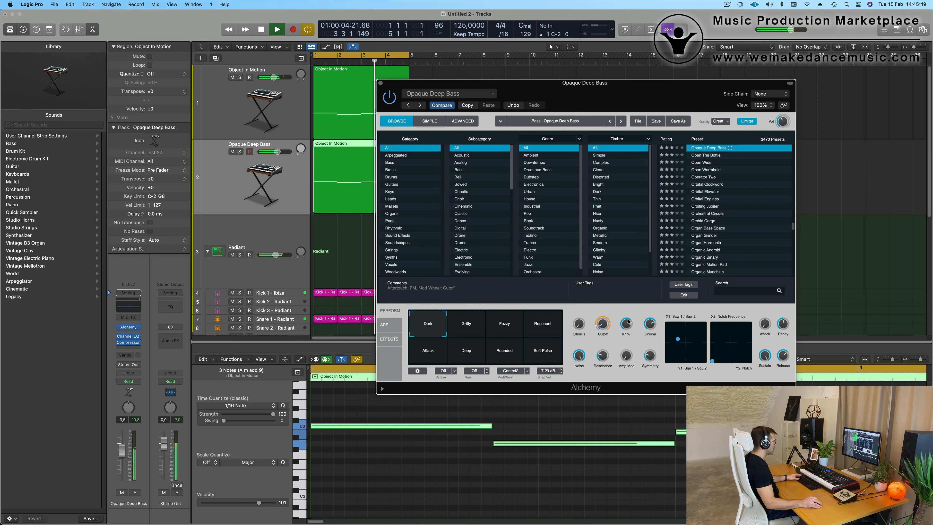
left_click_drag(626, 332, 625, 329)
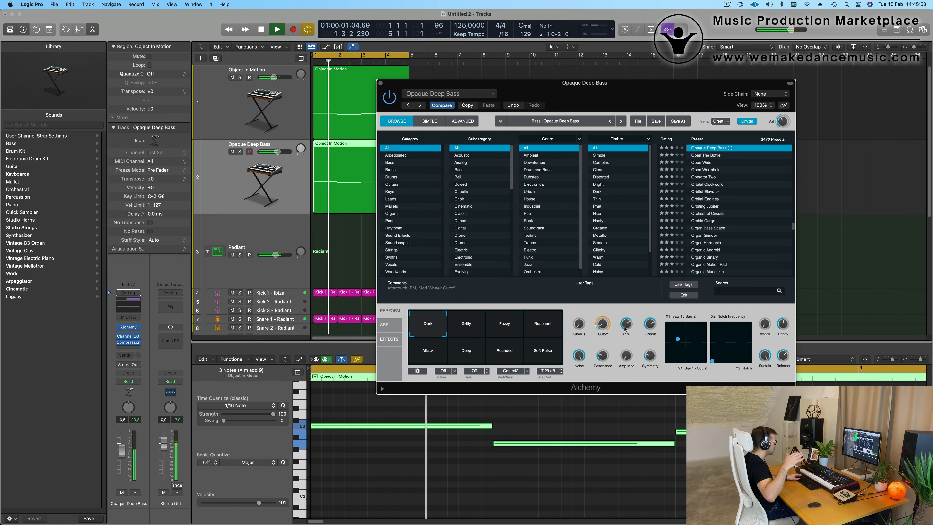
left_click_drag(466, 83, 448, 154)
left_click(363, 154)
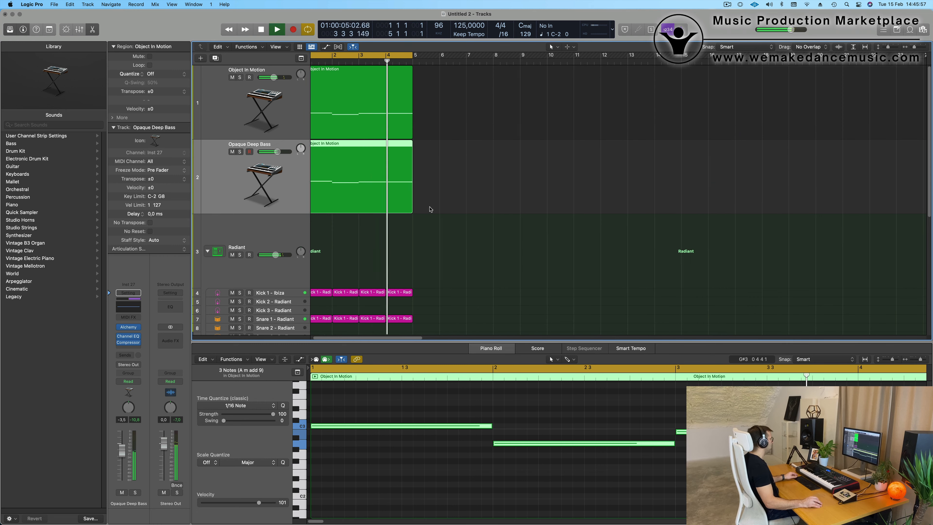
Raise the channel volume of the Hi-Hat 1 - Radiant track to -22.0 dB
scroll(451, 215, "up", 2)
scroll(451, 215, "down", 4)
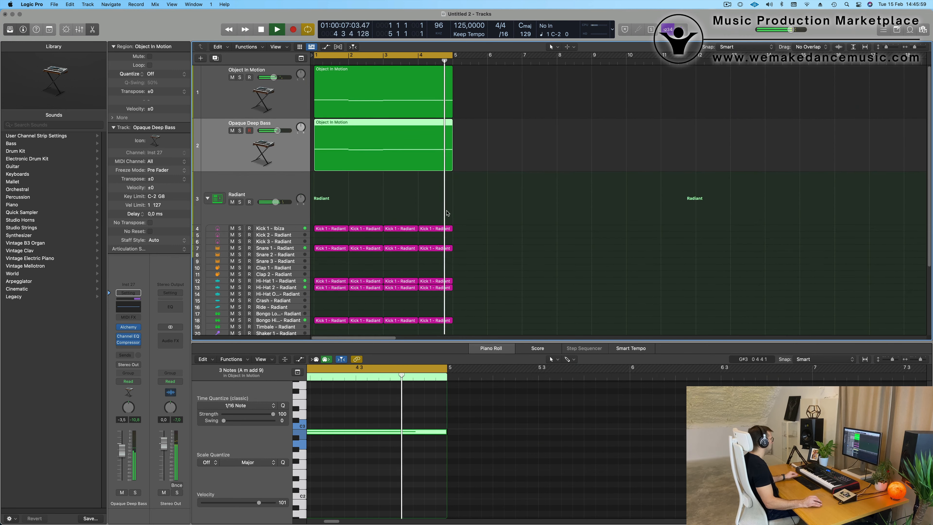
left_click(289, 264)
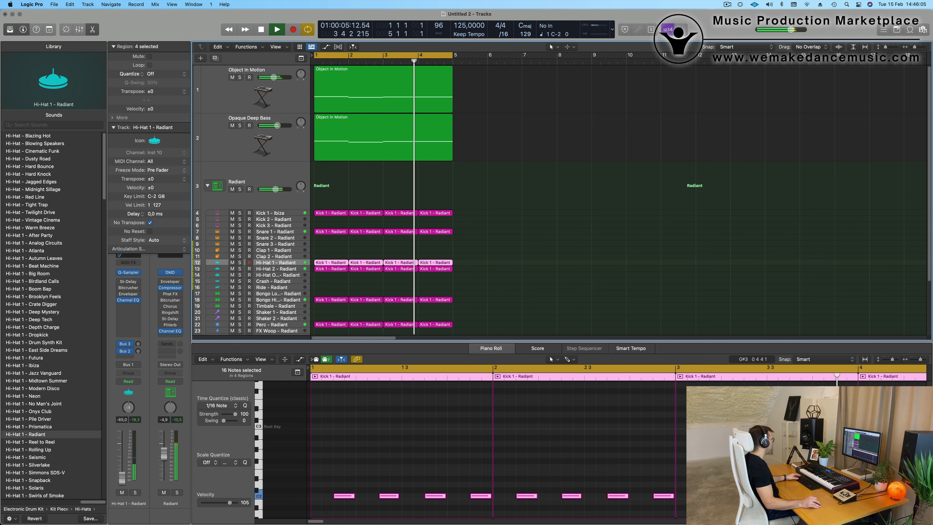
left_click_drag(123, 478, 125, 475)
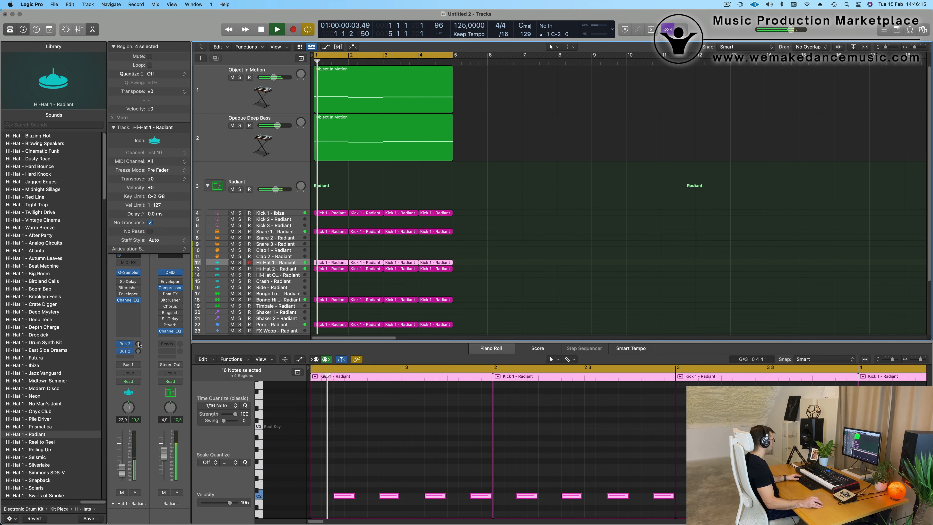
Set Hi-Hat 1's Bus 2 delay send to about -7.5 dB and its channel volume to -21.5 dB
left_click(139, 345)
left_click_drag(138, 351, 138, 334)
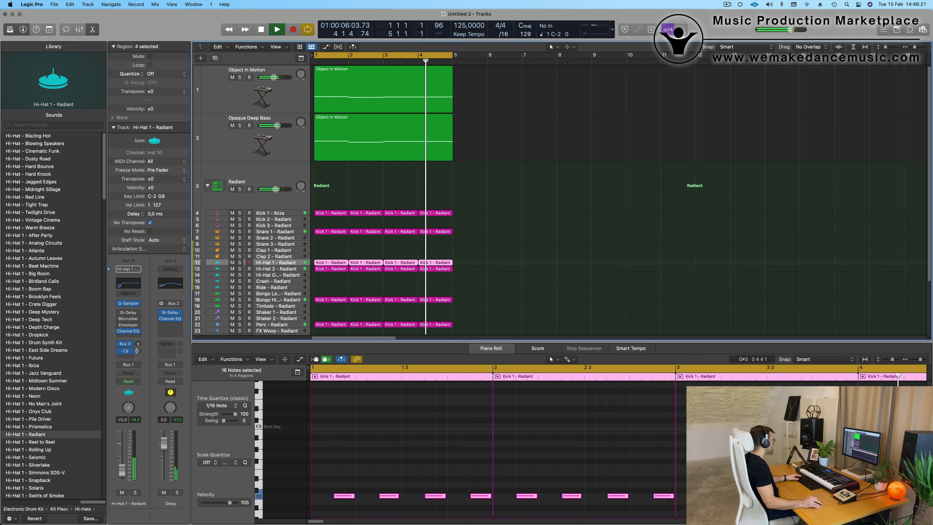
left_click_drag(138, 352, 138, 351)
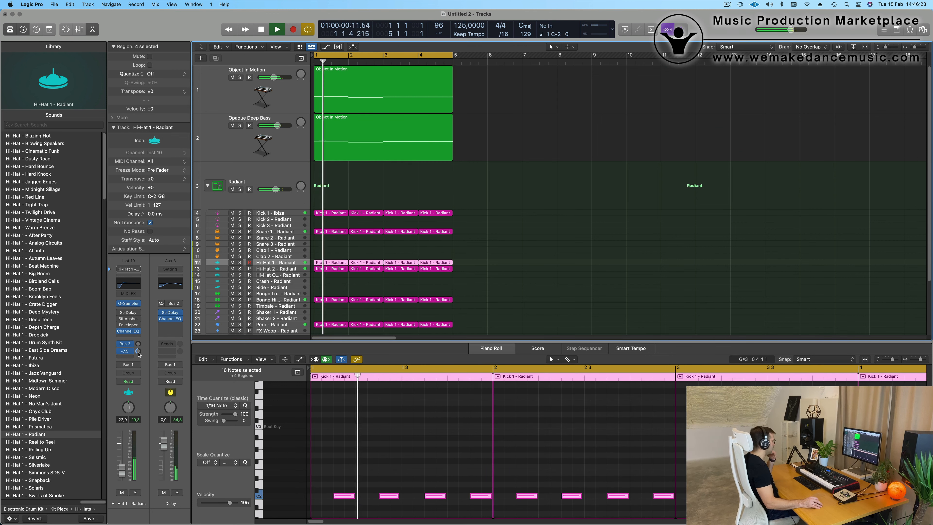
left_click_drag(122, 468, 121, 467)
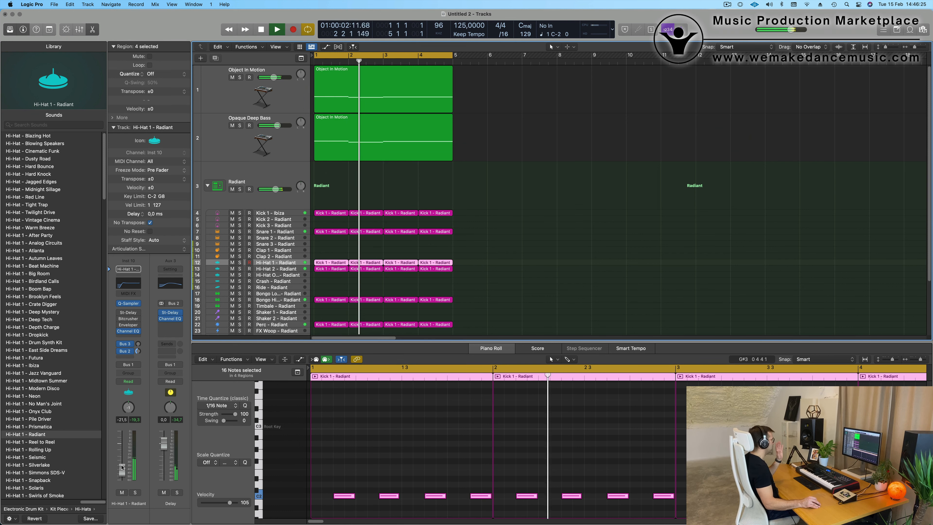
Duplicate the Object In Motion track without its region and move the copy below Opaque Deep Bass
scroll(537, 207, "down", 2)
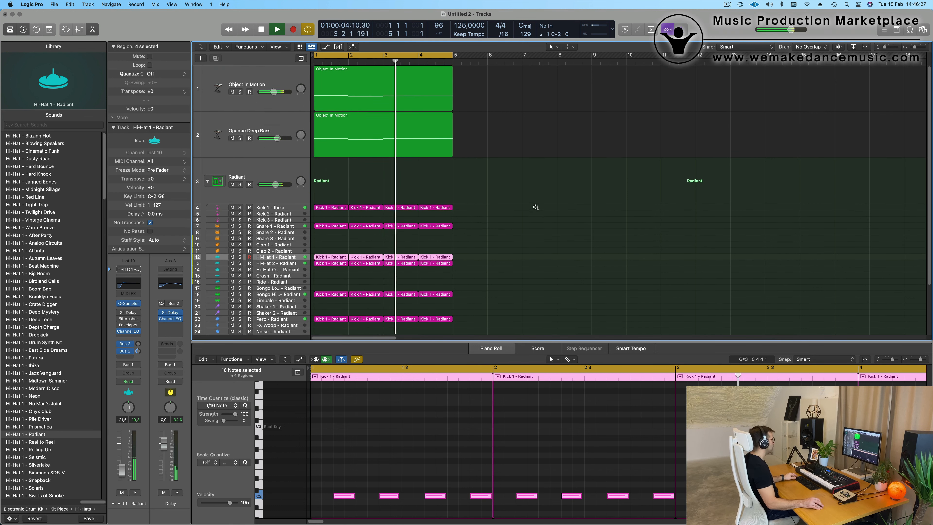
scroll(535, 207, "down", 3)
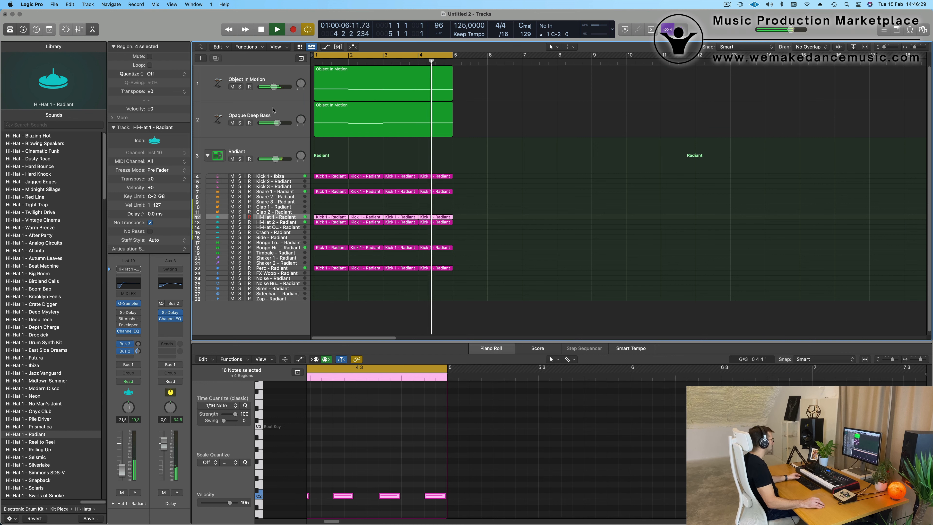
left_click(257, 118)
left_click(259, 75)
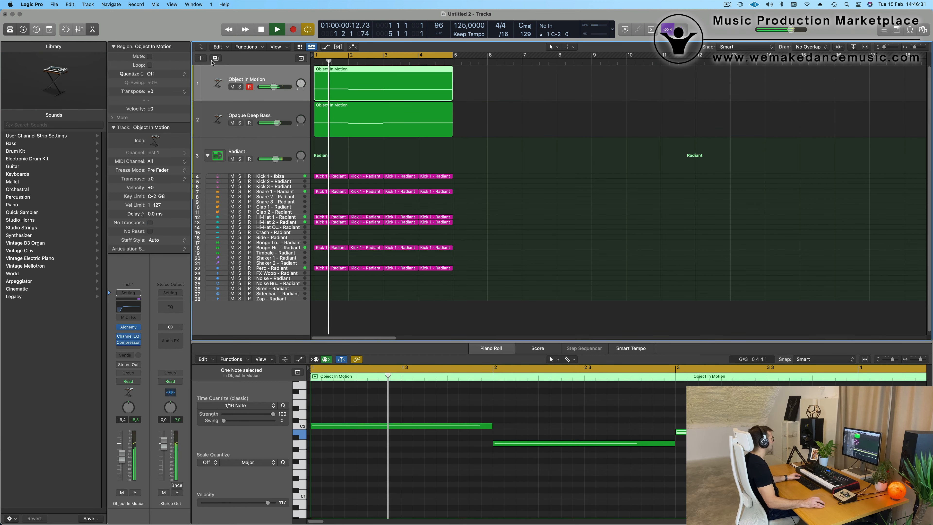
key("super+d")
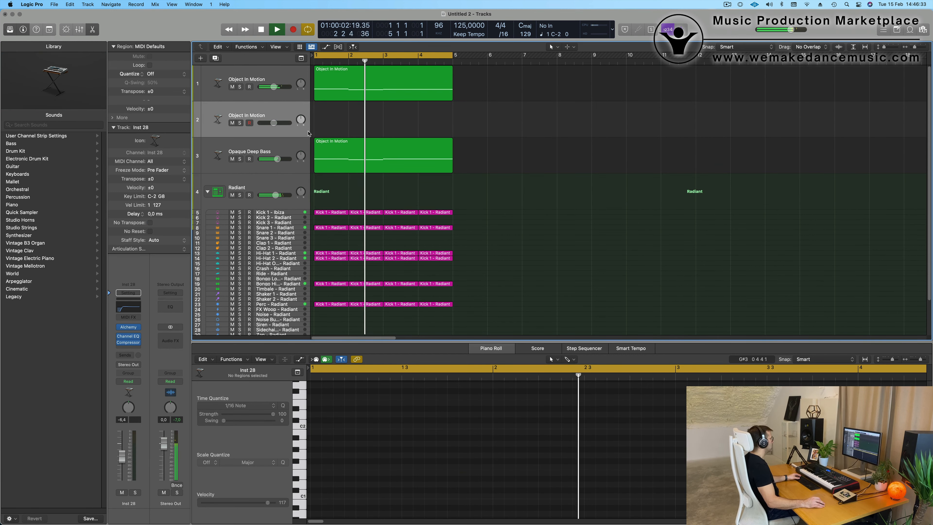
left_click_drag(275, 112, 291, 172)
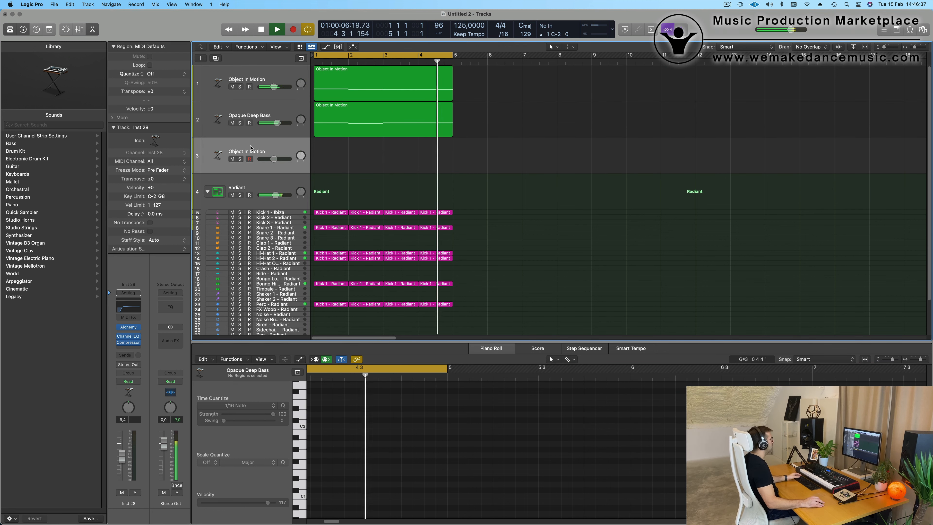
Flatten the duplicate track's Channel EQ curve and add a send from the track to Bus 5
left_click(125, 308)
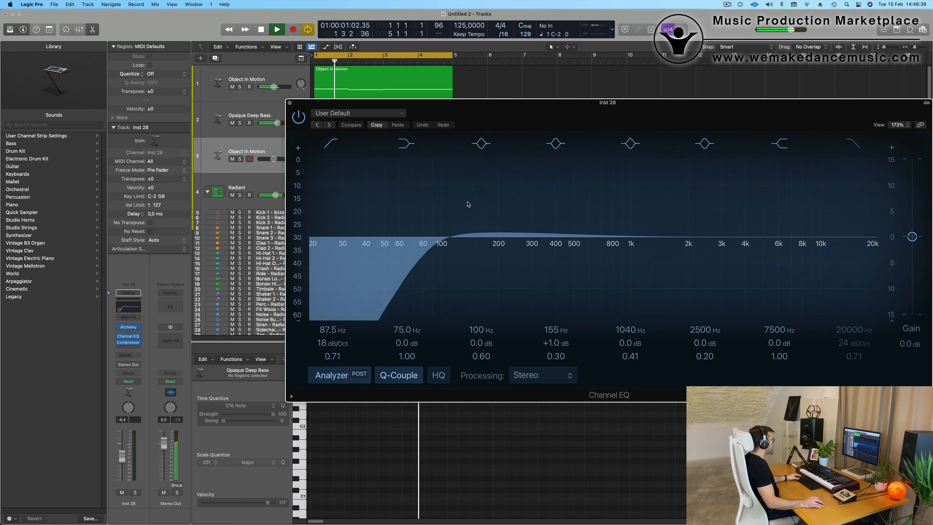
left_click(289, 103)
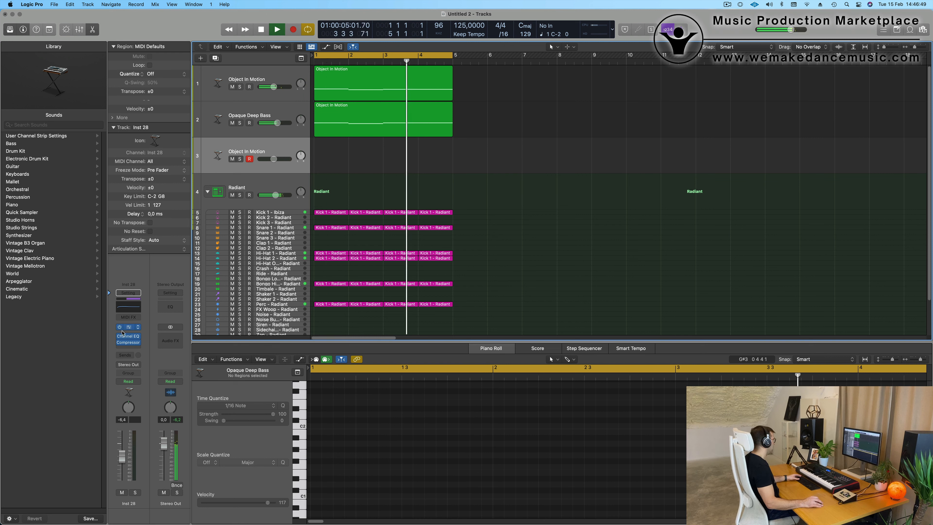
left_click(127, 355)
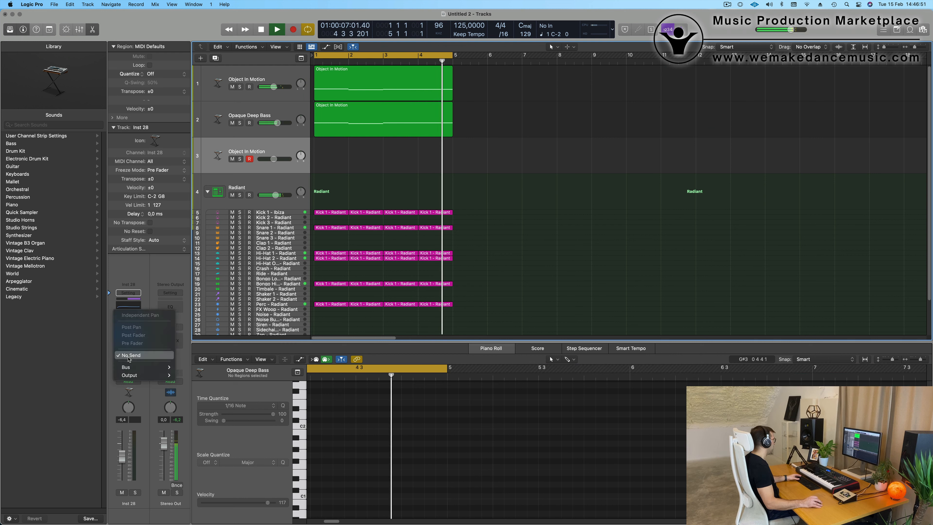
mouse_move(147, 366)
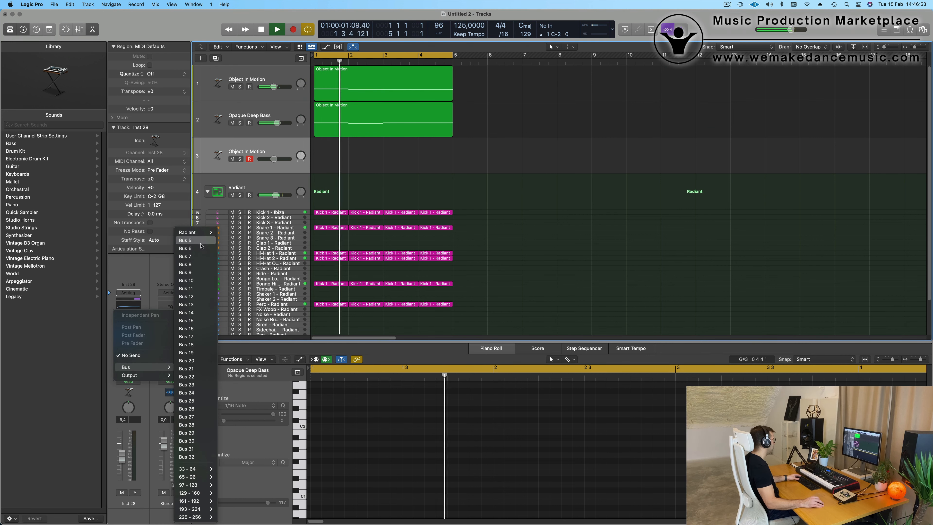
left_click(185, 240)
Insert a stereo SilverVerb on the Bus 5 aux channel and load its grandiose preset
left_click(170, 337)
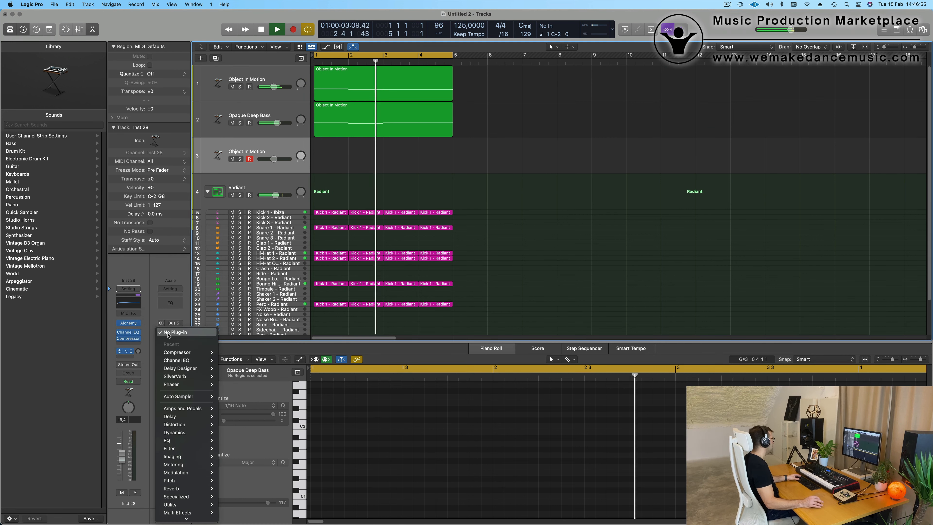
mouse_move(187, 481)
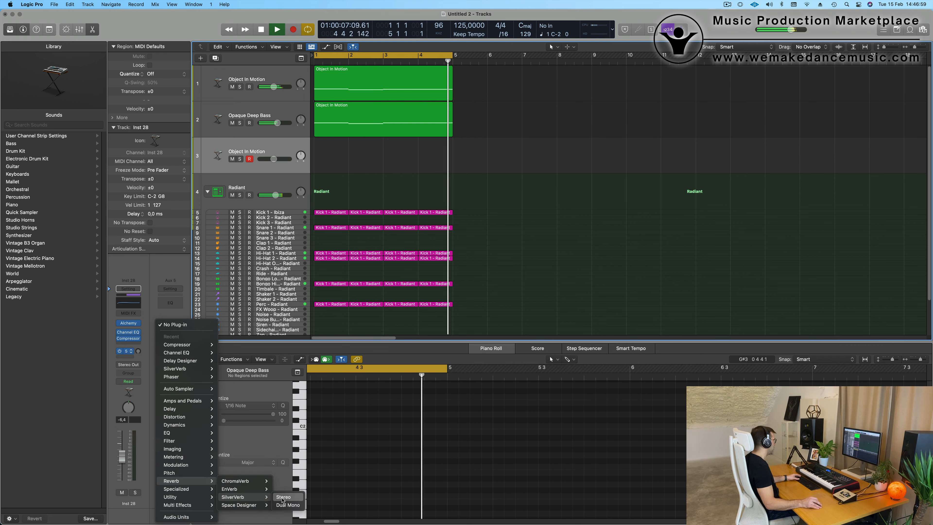
left_click(286, 497)
left_click(362, 112)
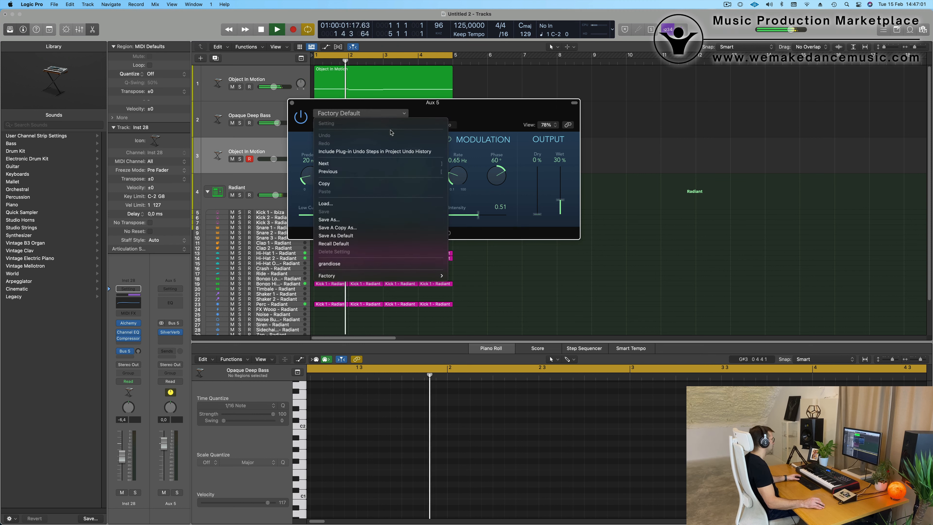
left_click(395, 264)
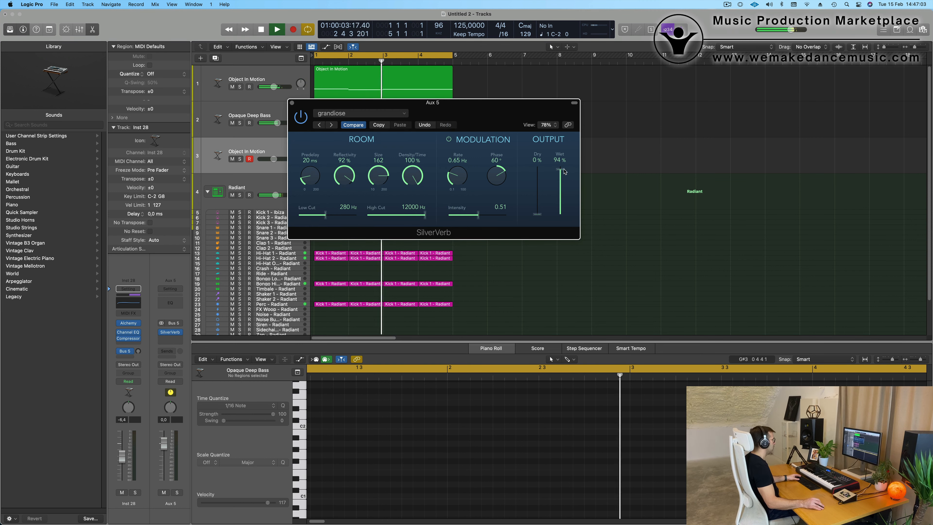
Close the SilverVerb window, repeat all regions three times and extend the cycle range to bar 17
left_click(293, 103)
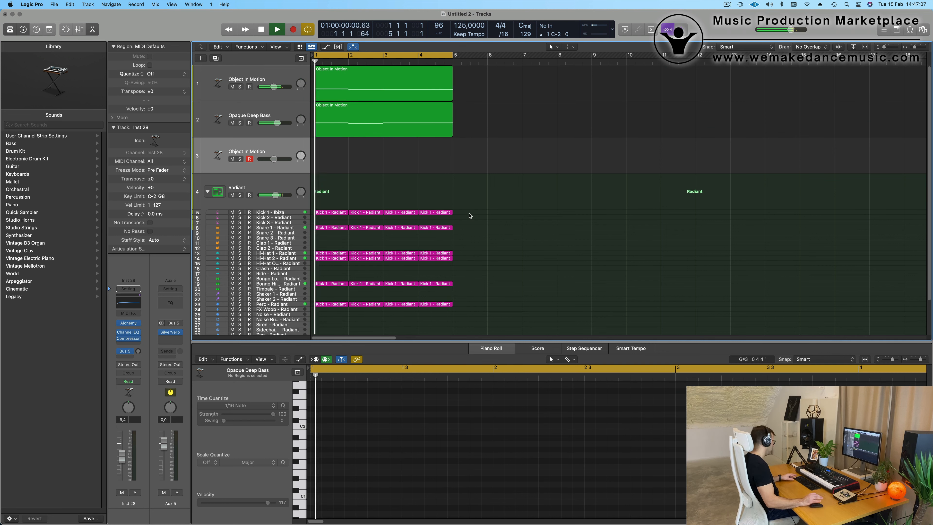
key("super+r")
key("super+r")
key("super+r")
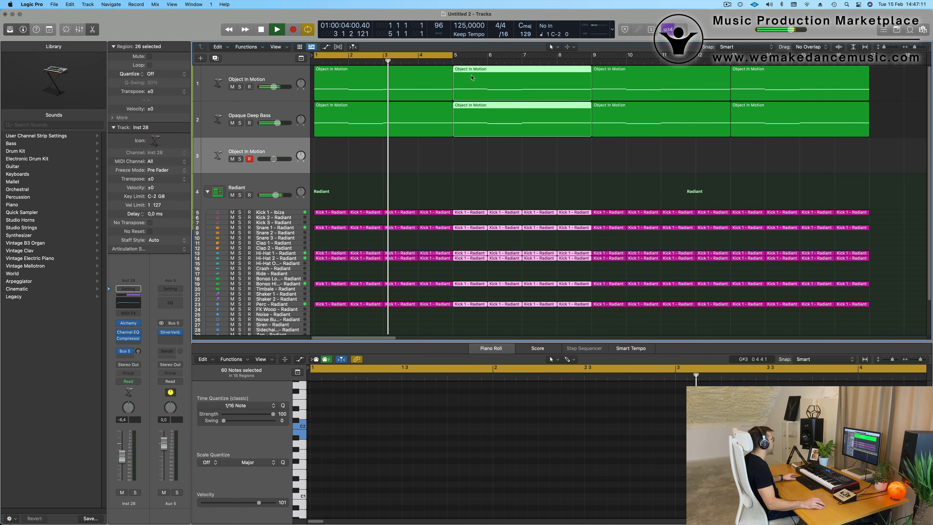
left_click_drag(453, 55, 870, 64)
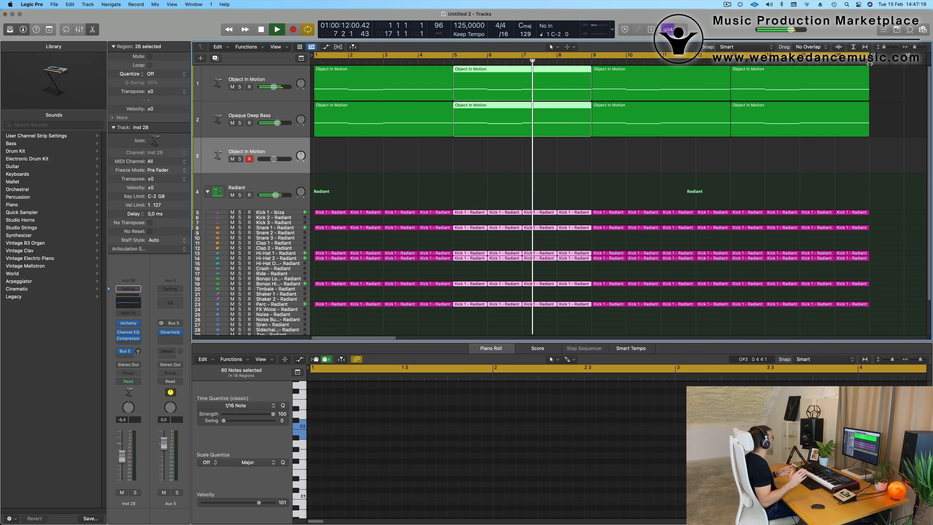
Deselect the regions and raise the Bus 5 send on the third track
left_click(468, 162)
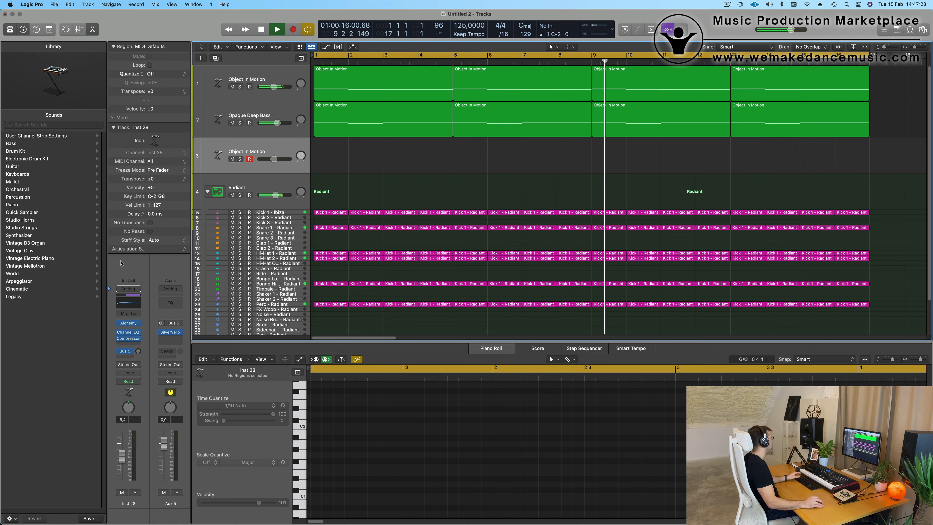
left_click_drag(142, 353, 146, 322)
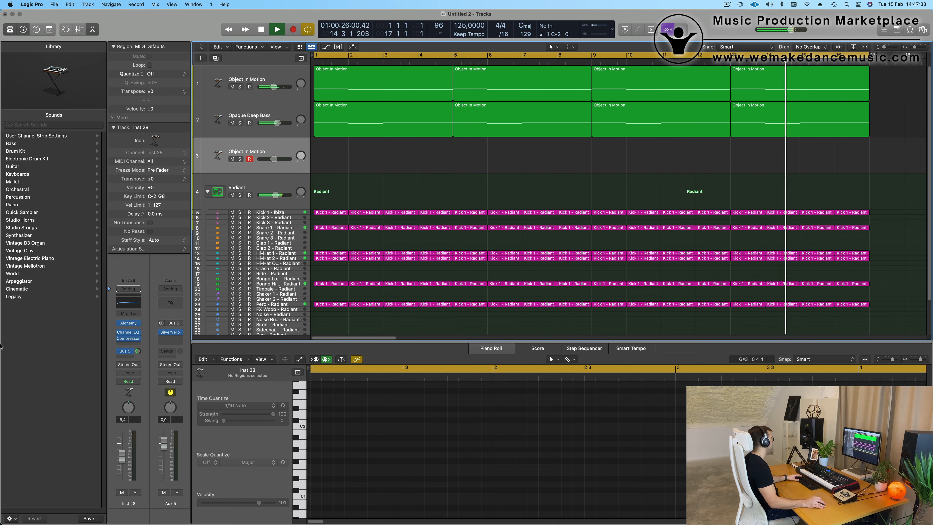
Load Alchemy's Weighted Pluck preset from Oblique Structures Mallets on the third track and set its volume to -0.9 dB
left_click(128, 324)
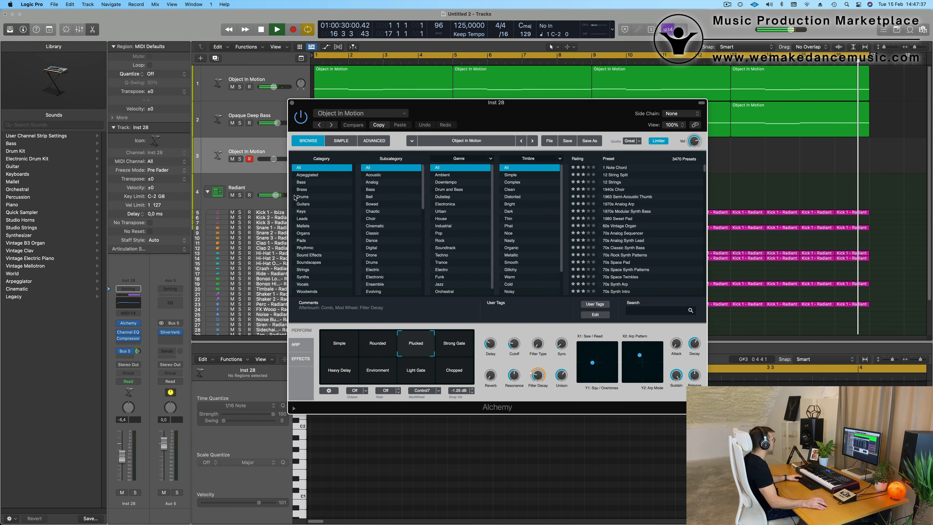
left_click(373, 116)
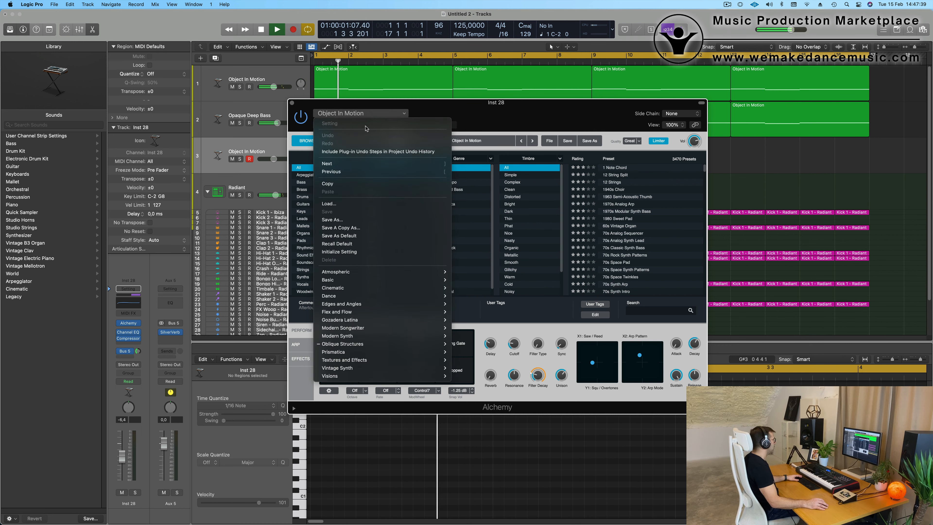
mouse_move(422, 344)
mouse_move(468, 368)
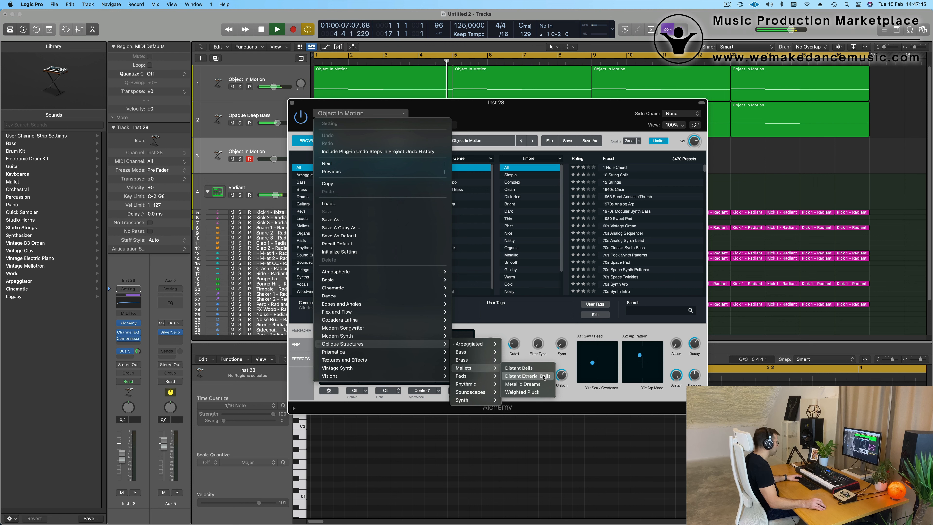
left_click(534, 392)
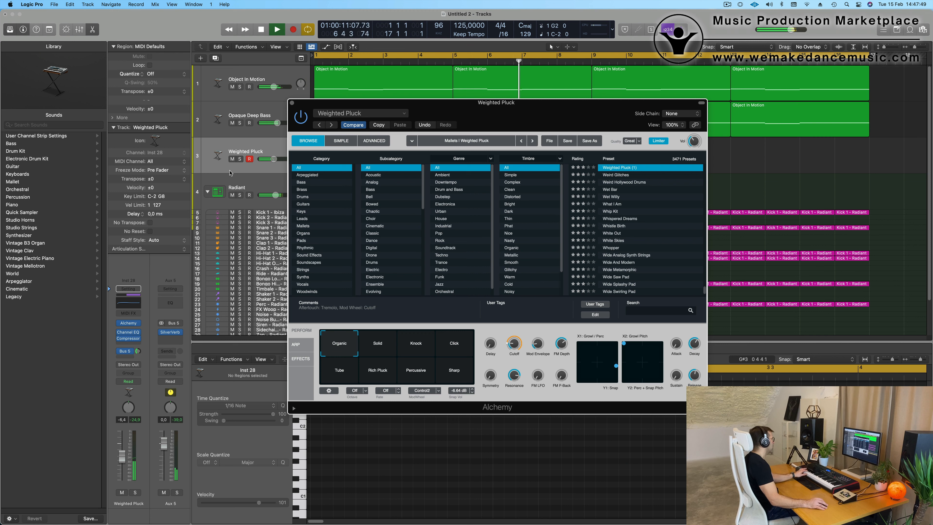
left_click(124, 444)
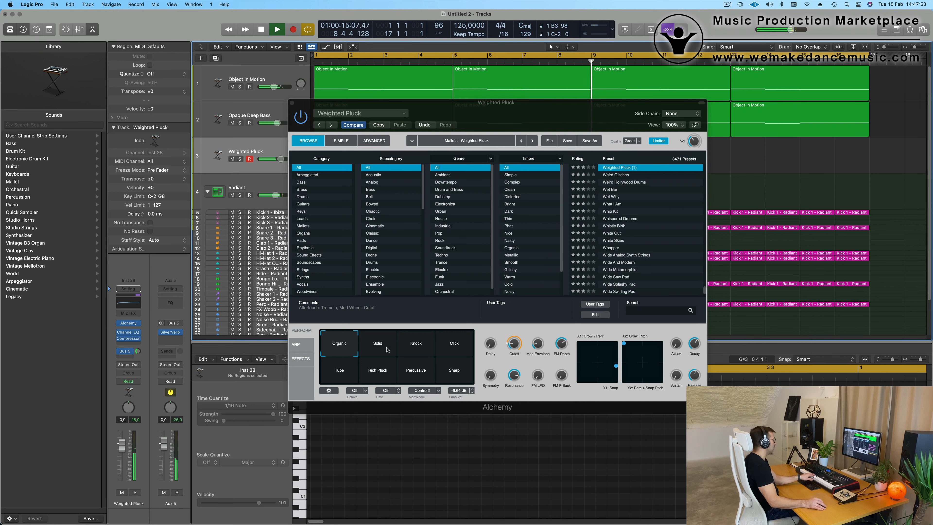
Audition Weighted Pluck's Solid, Knock, Click, Tube, Rich Pluck, Percussive and Sharp variations
left_click(380, 351)
left_click(426, 347)
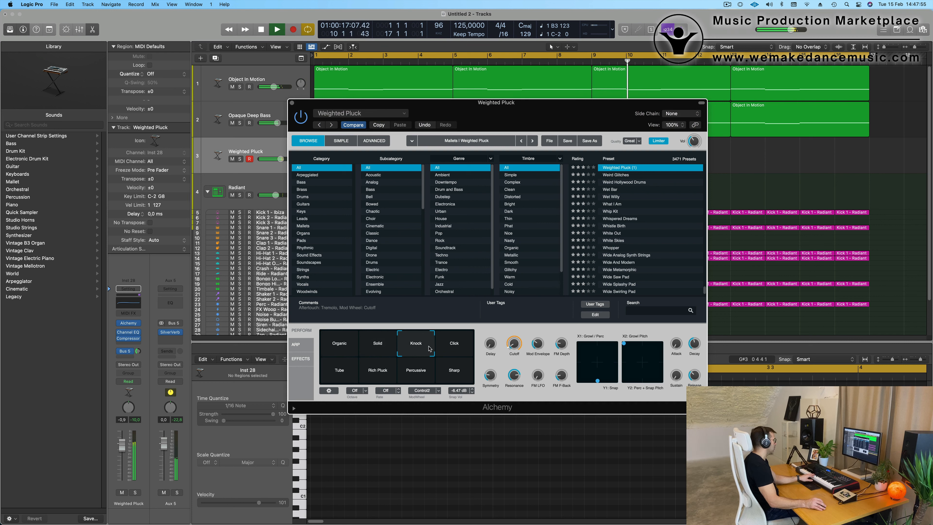
left_click(450, 349)
left_click(377, 347)
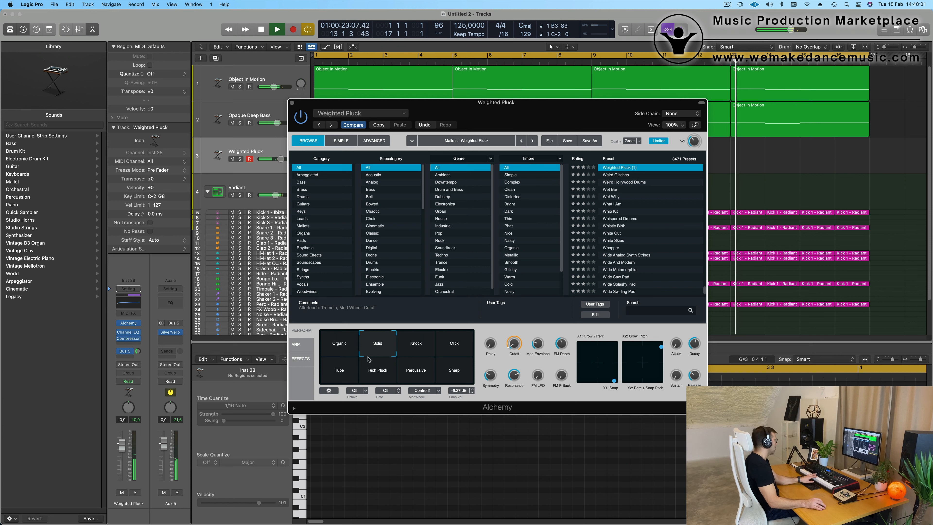
left_click(346, 374)
left_click(377, 374)
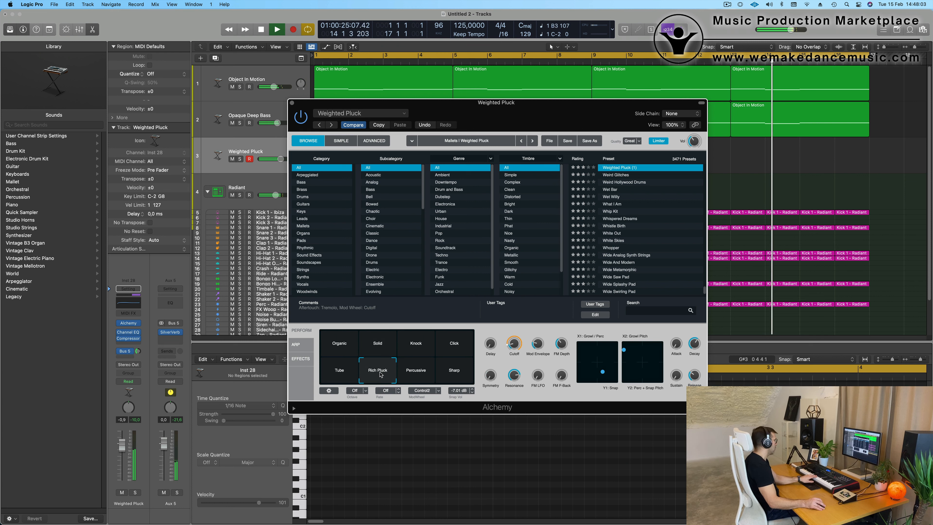
left_click(426, 373)
left_click(454, 371)
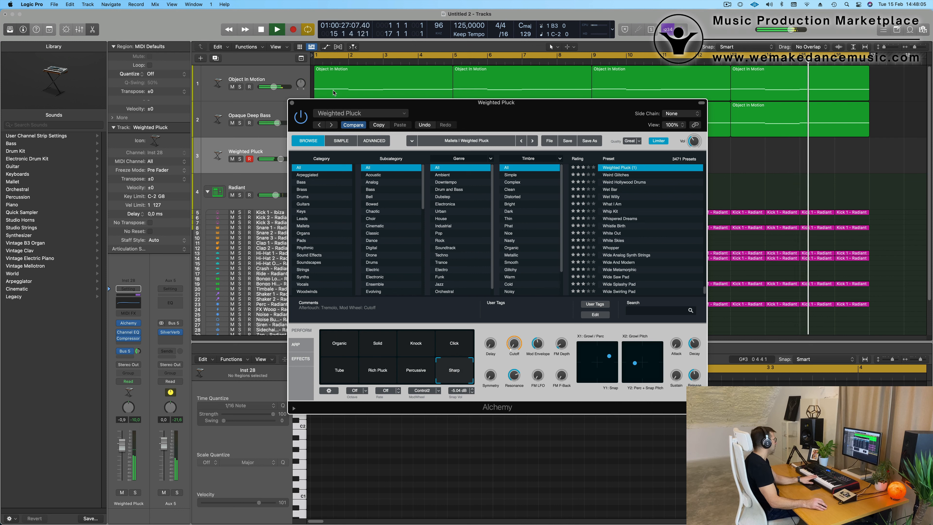
Load the Distant Etherial Bells preset from Oblique Structures Mallets with its Reversed variation, and lower the track volume to -13.6 dB
left_click(347, 114)
mouse_move(404, 343)
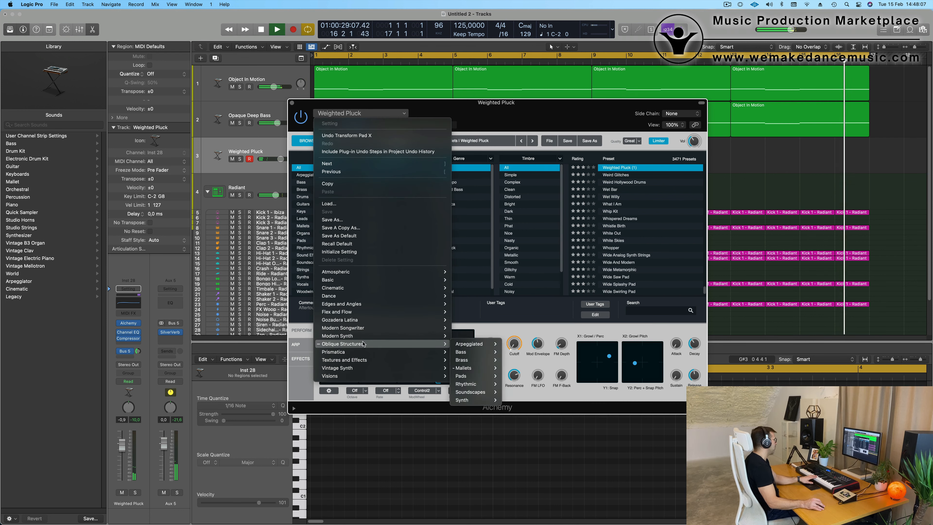
mouse_move(498, 369)
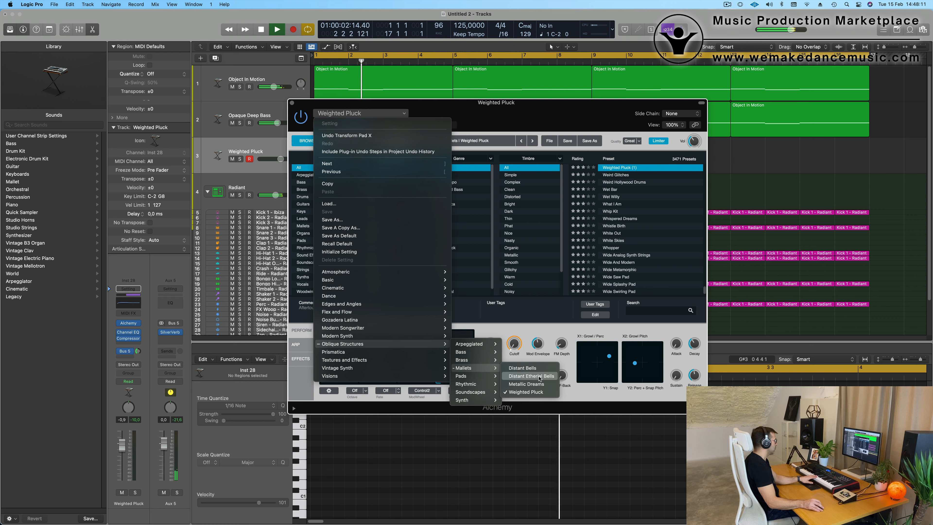
left_click(486, 213)
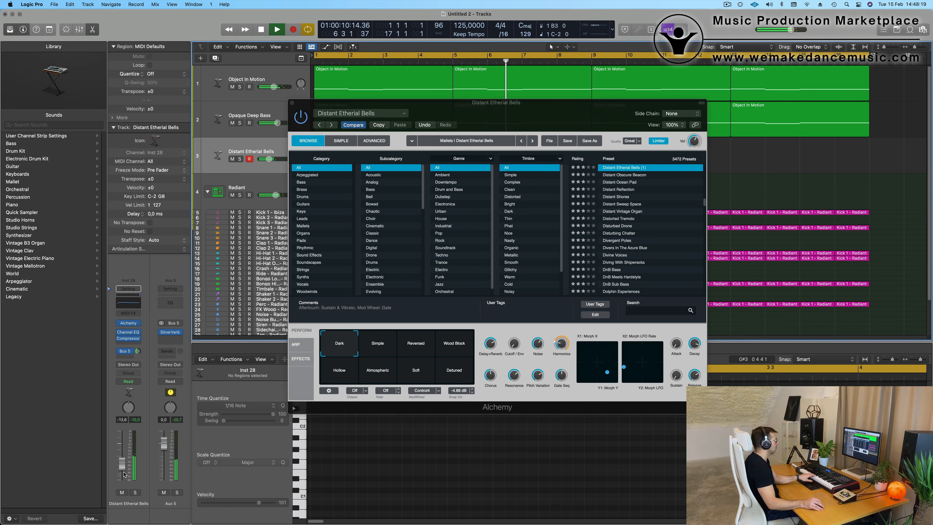
left_click(381, 346)
left_click(415, 347)
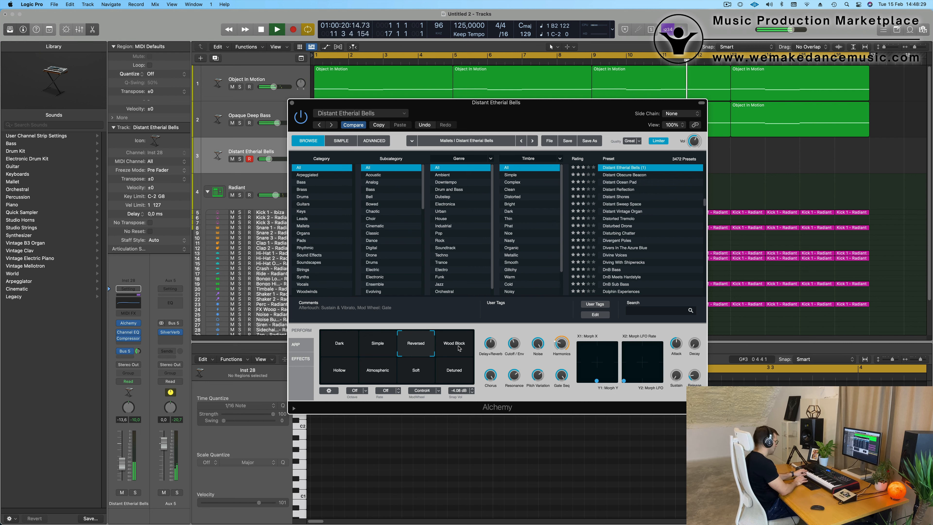
Record a four-note part on the Distant Etherial Bells track over the last bars of the cycle and open it in the Piano Roll
key("r")
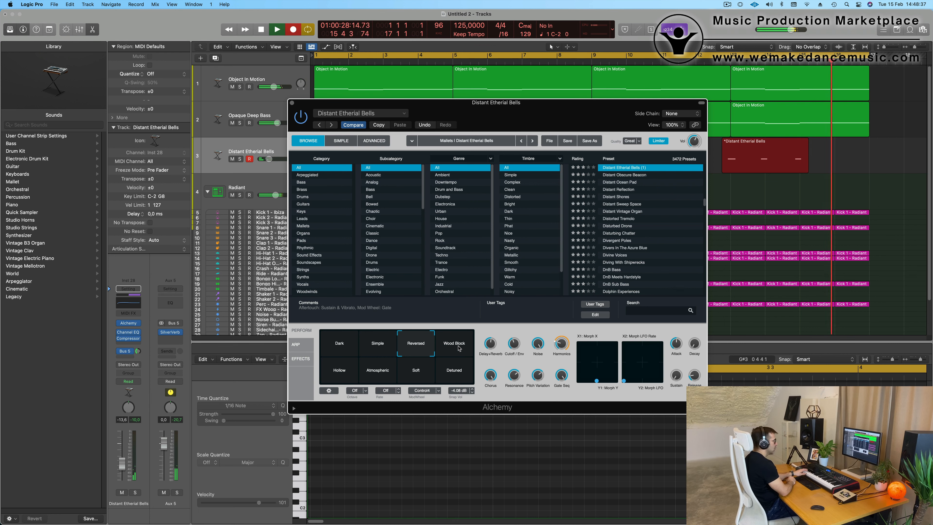
key("space")
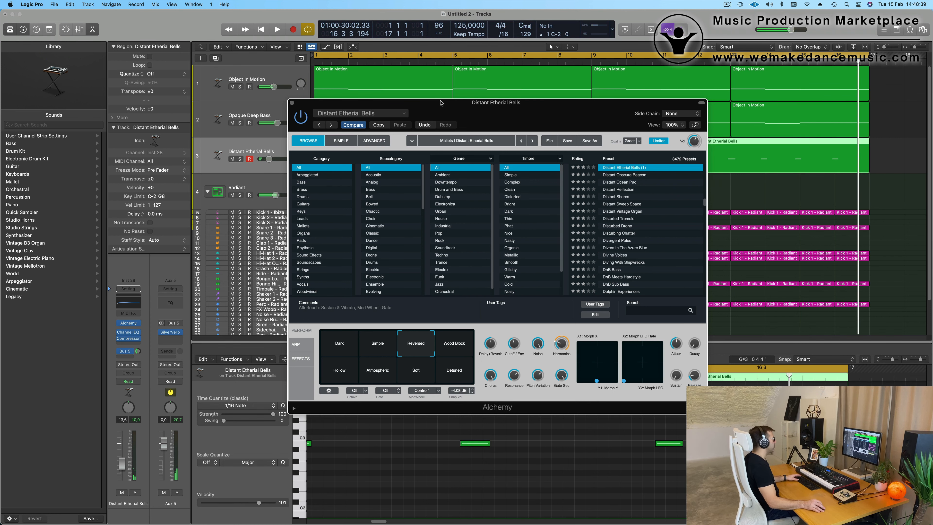
left_click_drag(564, 110, 501, 381)
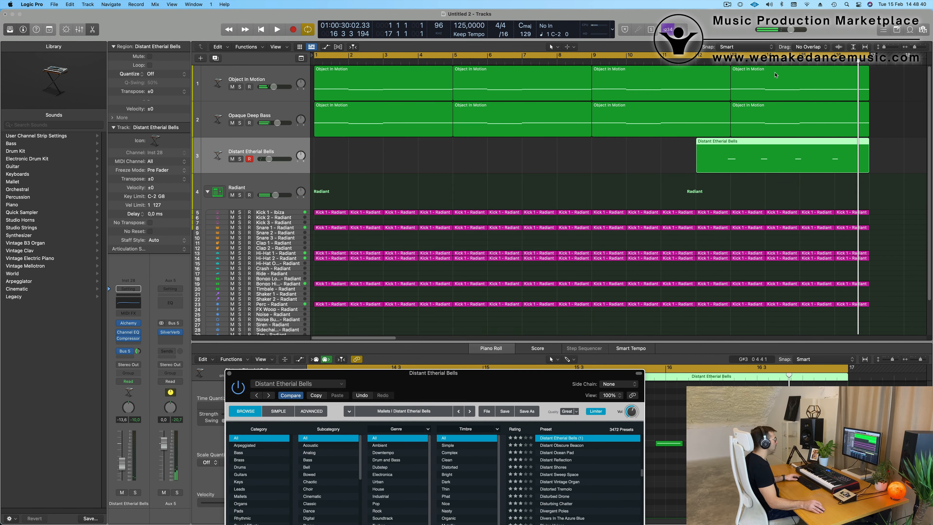
double_click(731, 143)
double_click(731, 143)
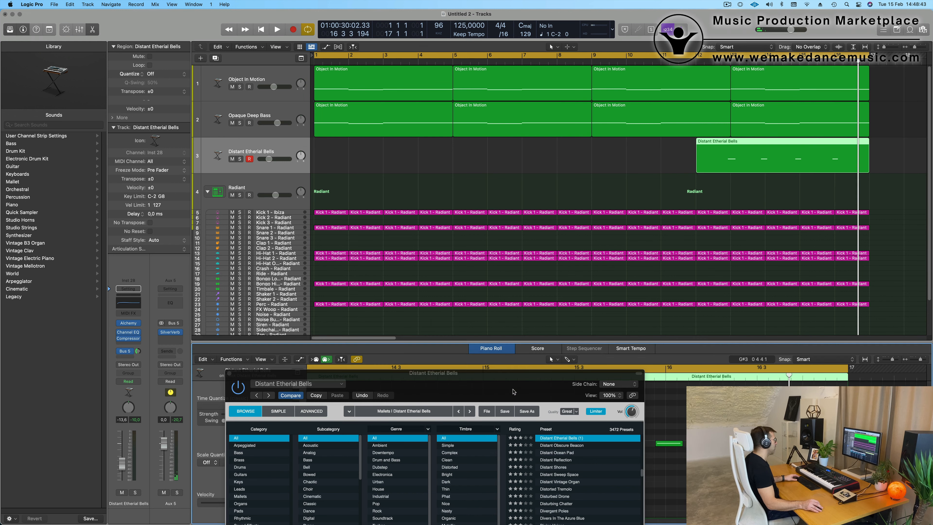
Nudge the recorded bell notes slightly later in the Piano Roll, shifting the last ones further to tighten their timing
left_click_drag(500, 378, 684, 75)
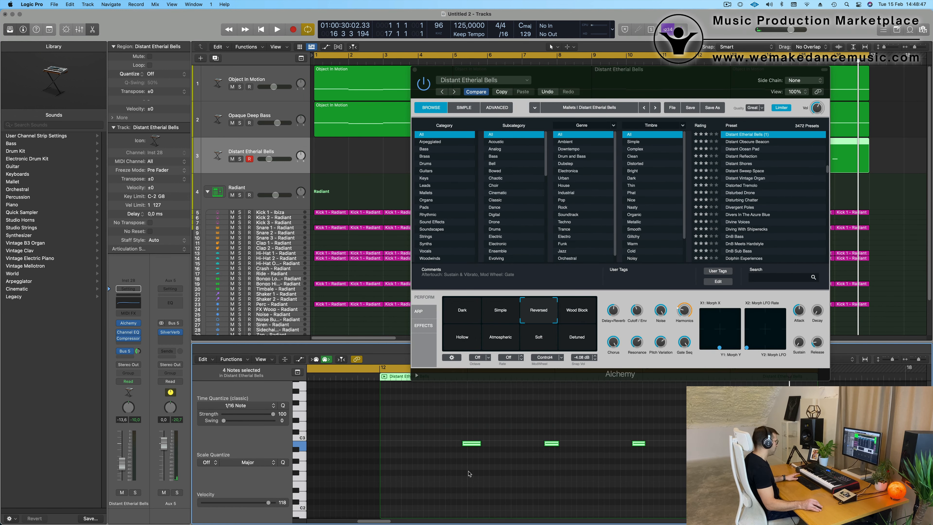
left_click_drag(470, 424, 689, 452)
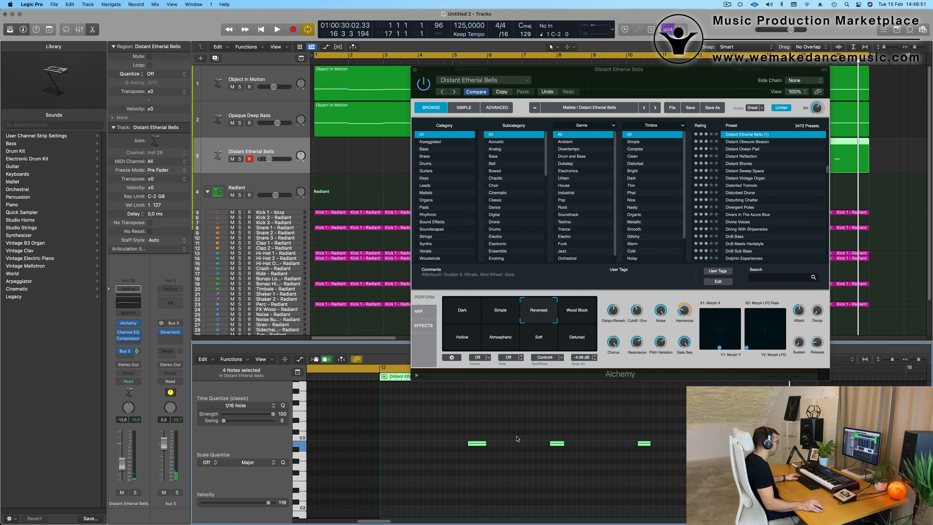
key("super+a")
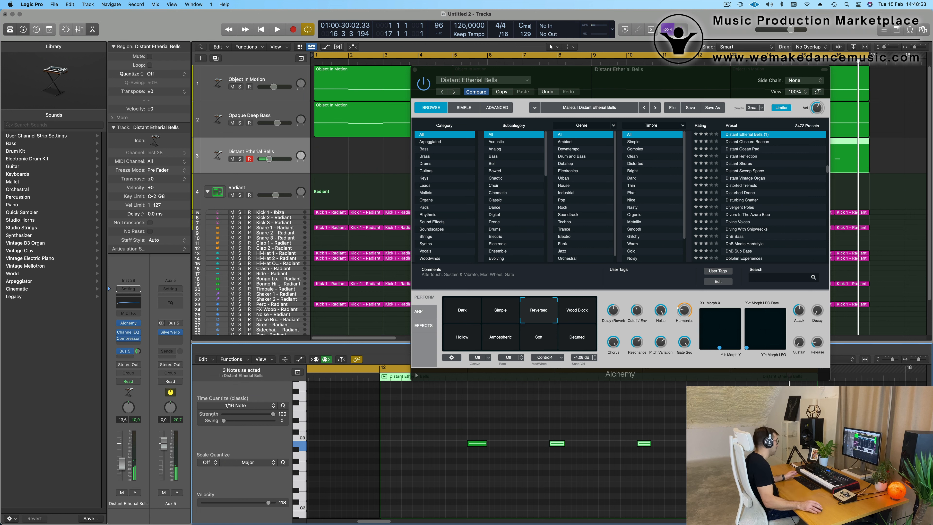
left_click_drag(552, 430, 700, 474)
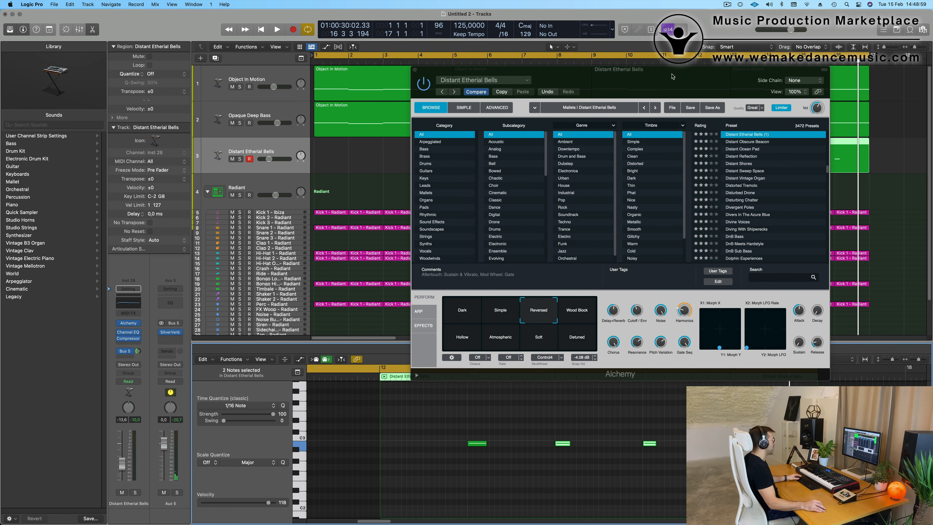
Split the bells region at bar 13, delete the part before it and move the remaining four bars to bar 1
left_click_drag(673, 76, 661, 292)
left_click(728, 150)
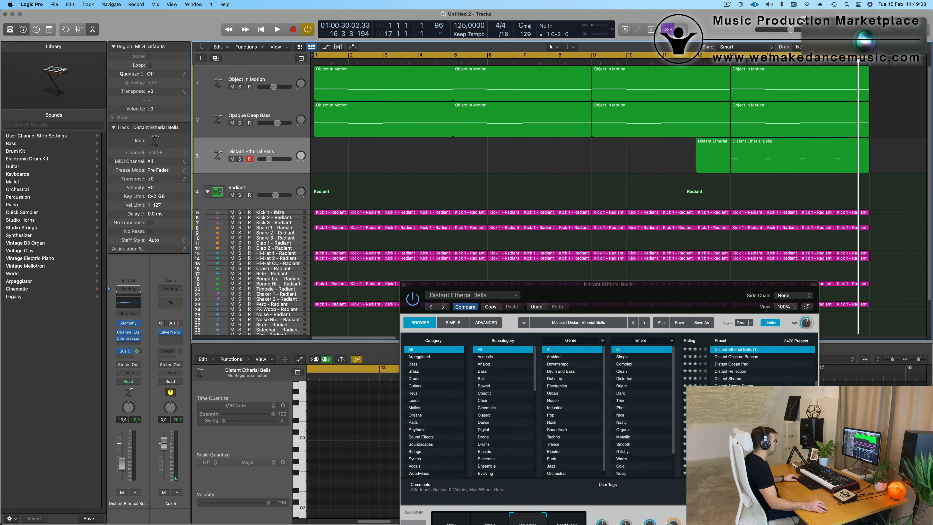
left_click(722, 152)
key("Delete")
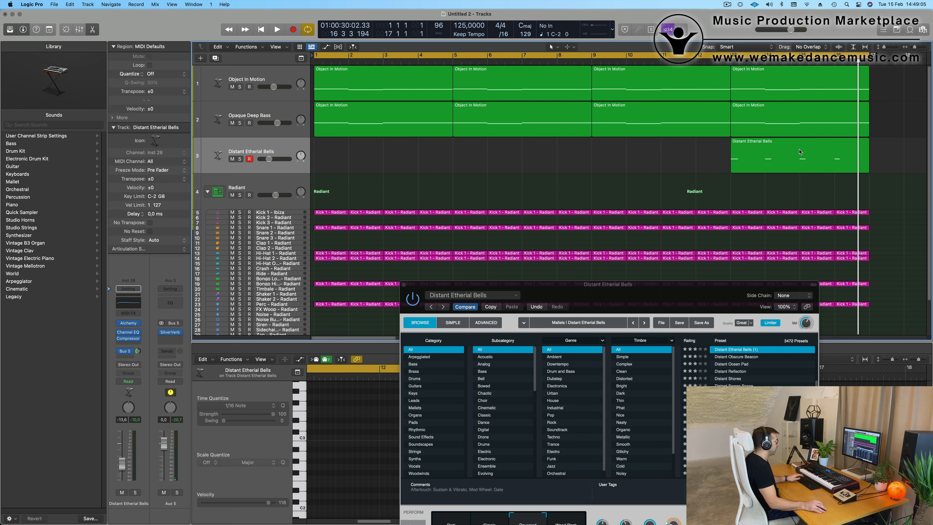
left_click_drag(747, 154, 332, 157)
Play the arrangement from the start and lower the Distant Etherial Bells track volume to -21.5 dB
key("space")
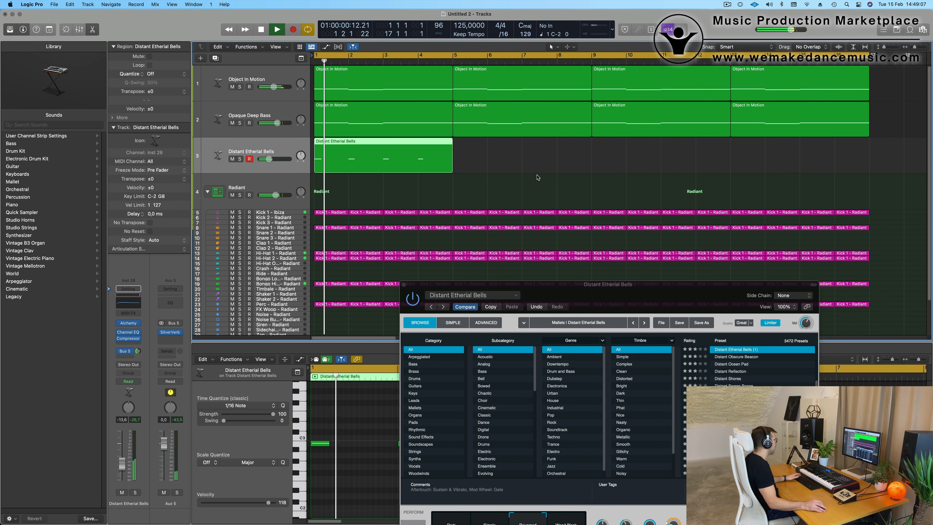
key("space")
key("space")
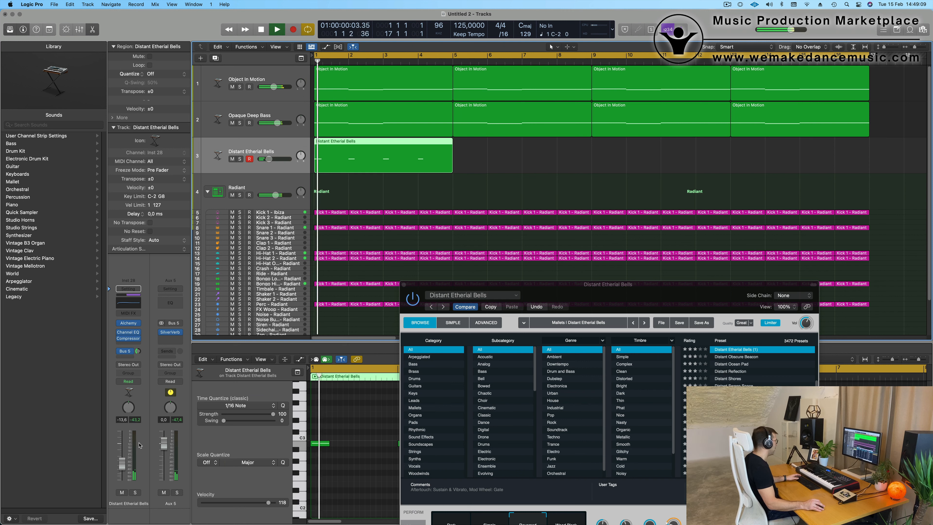
key("space")
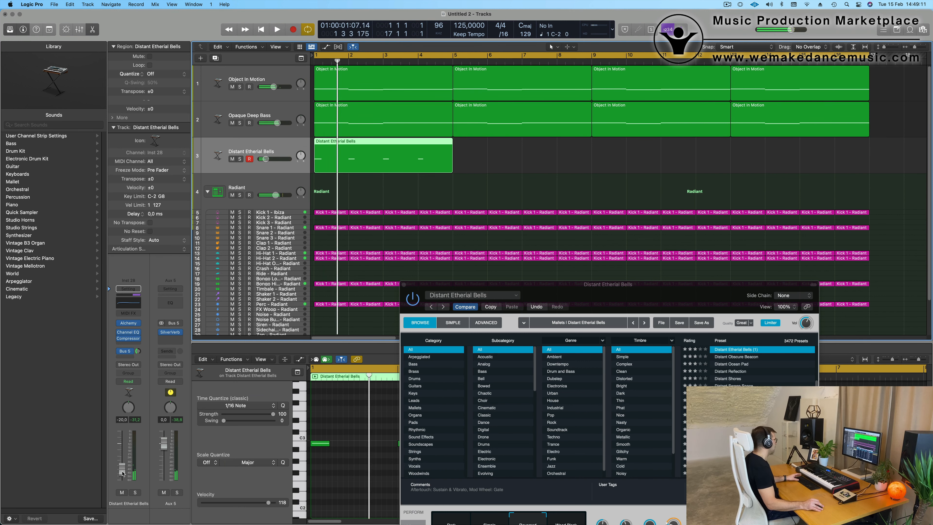
key("space")
Repeat the four-bar Distant Etherial Bells region three times to reach bar 17, and stop playback after listening
left_click_drag(555, 285, 346, 470)
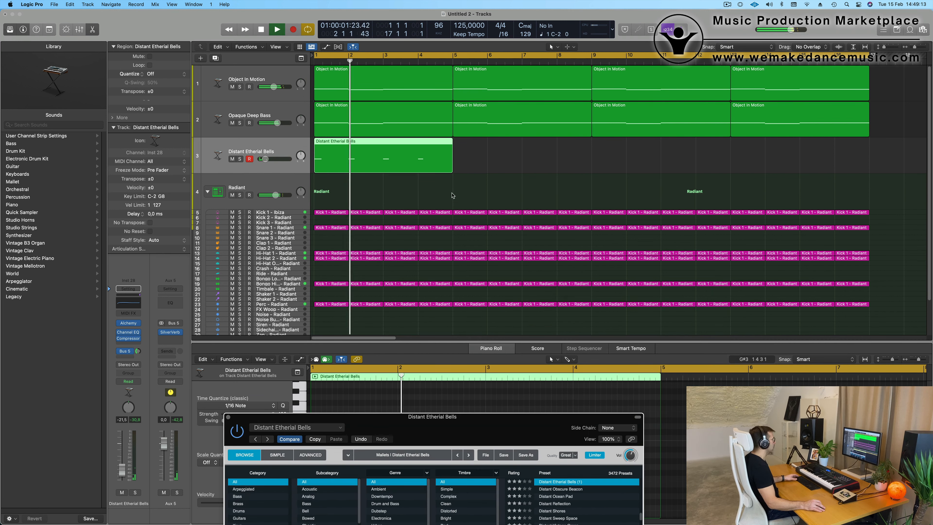
key("super+r")
key("super+r")
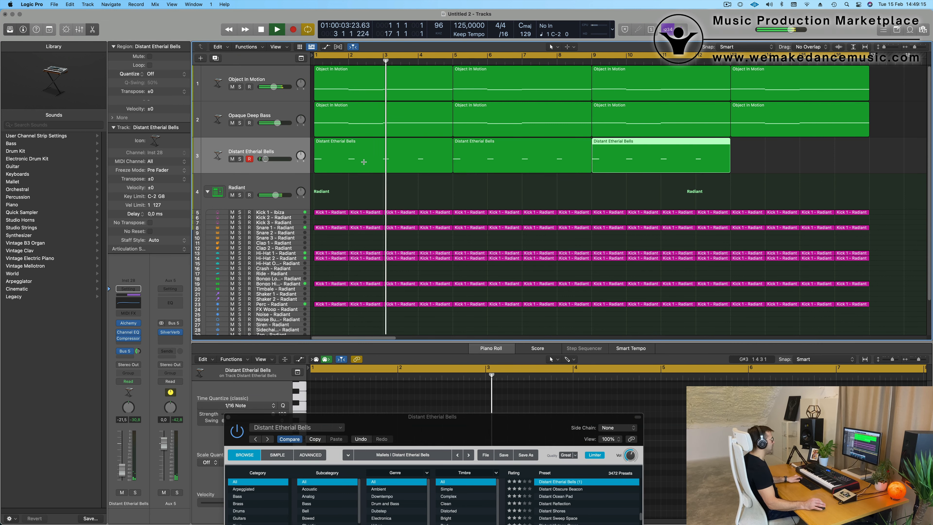
key("super+r")
key("super+Left")
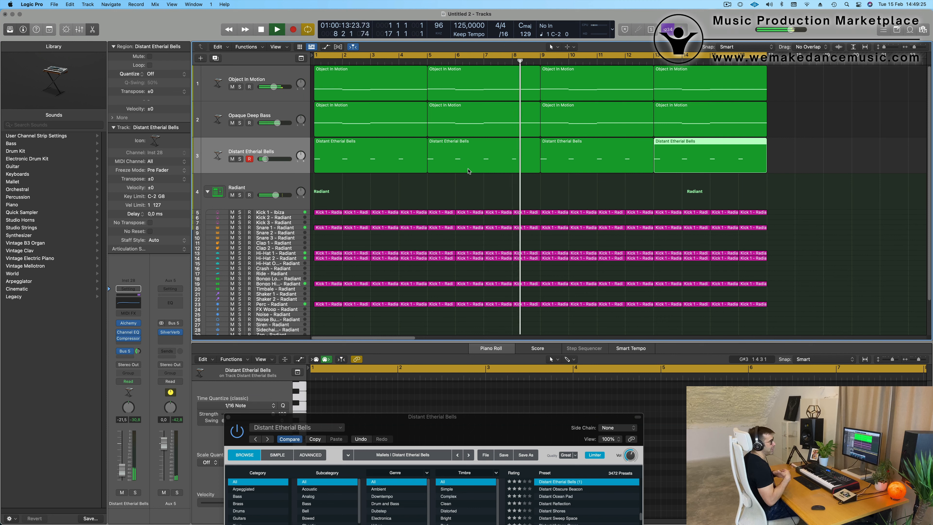
key("space")
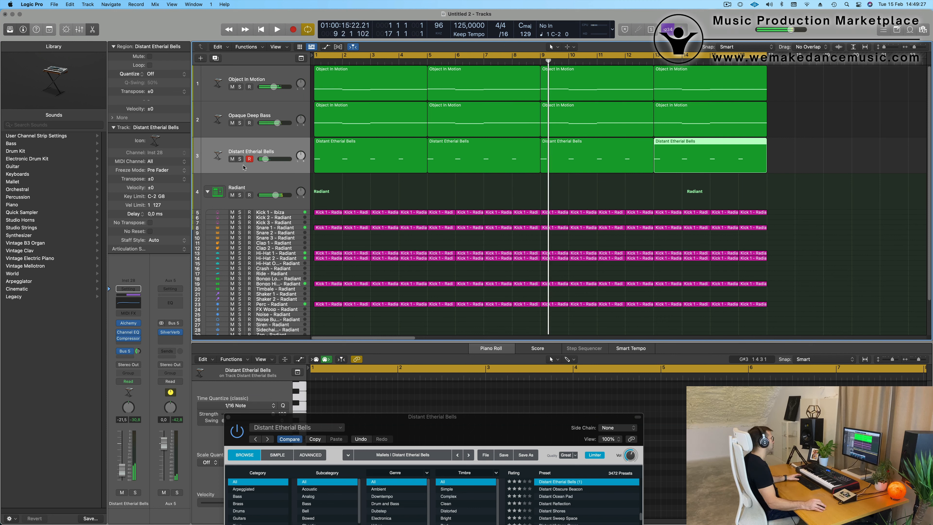
Play the arrangement with all Distant Etherial Bells regions selected and lower that track's volume to -22.5 dB
key("space")
left_click(254, 148)
left_click_drag(125, 469, 124, 471)
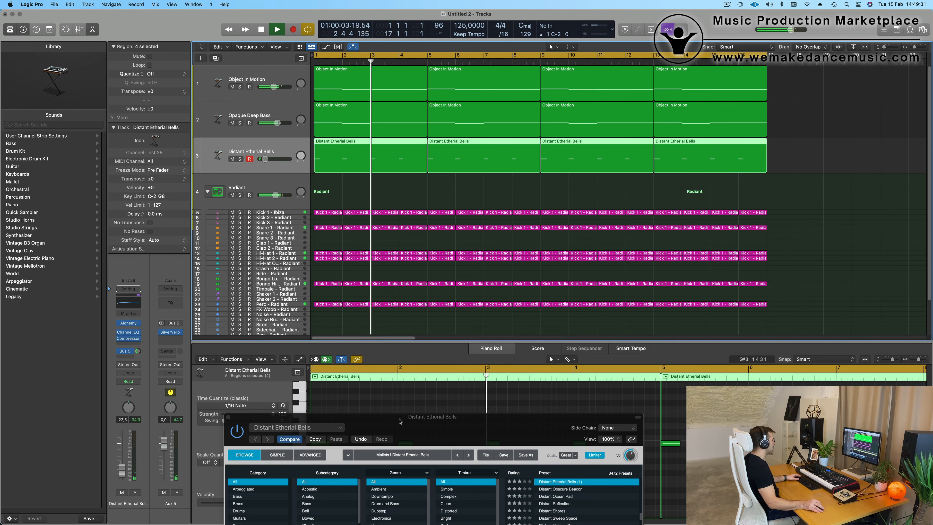
Bring the full Alchemy window into view, audition the Wood Block snapshot from the start, and return to Reversed
left_click_drag(400, 418, 381, 191)
key("space")
key("space")
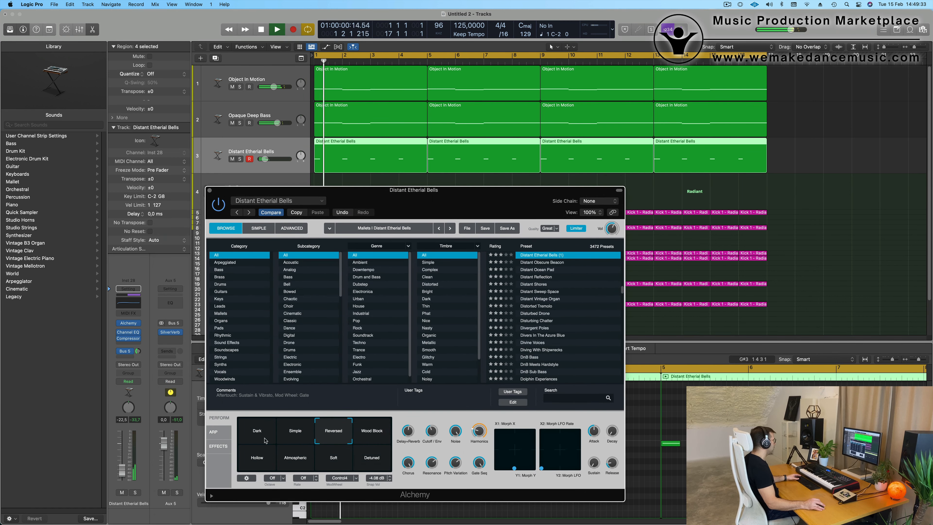
left_click(376, 438)
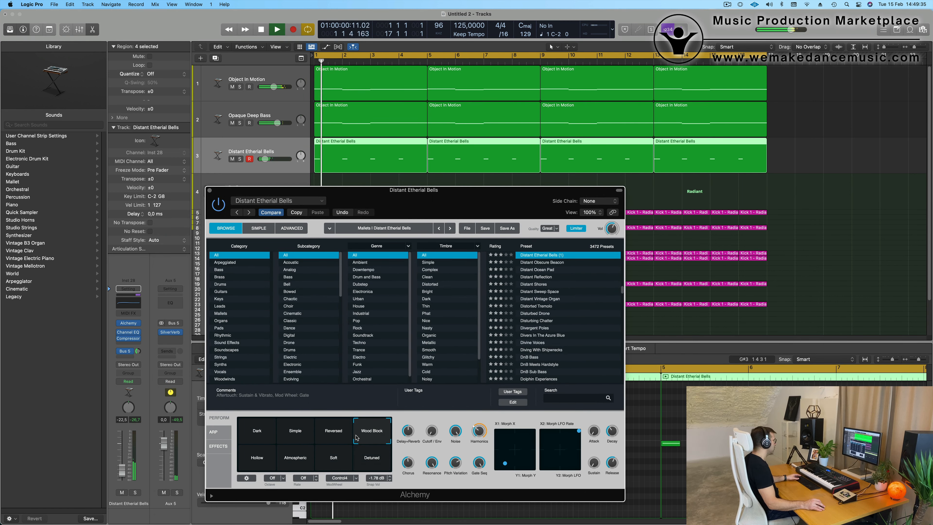
left_click(335, 435)
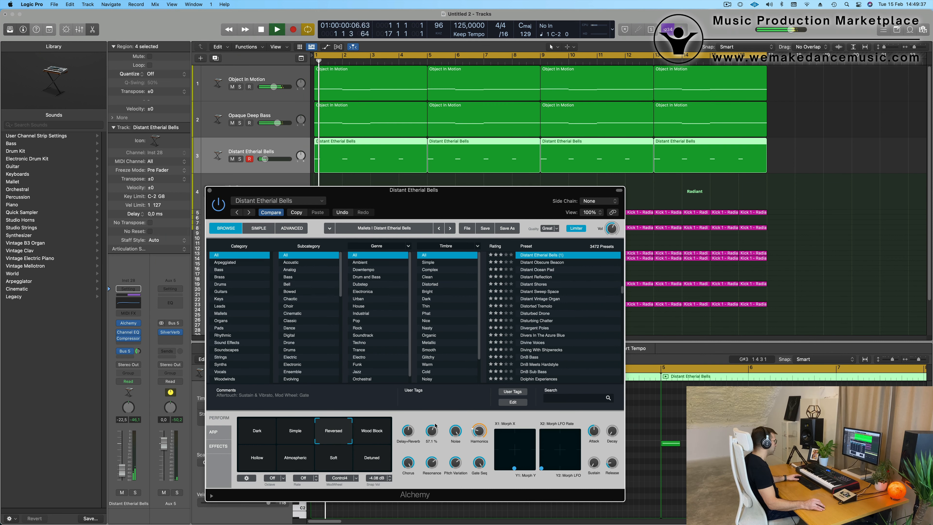
Adjust Alchemy's Cutoff / Env control to about 39% for the bells and restart playback to hear it
left_click_drag(432, 431, 432, 430)
key("space")
key("space")
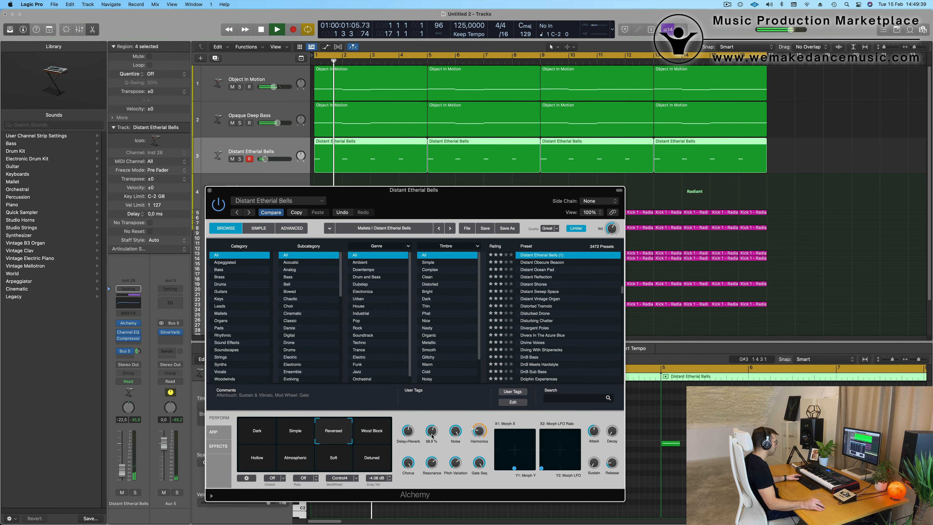
Move the Alchemy window off the track list and lower the Distant Etherial Bells volume to -26.0 dB, restarting playback to listen
left_click_drag(484, 202, 576, 264)
key("space")
key("space")
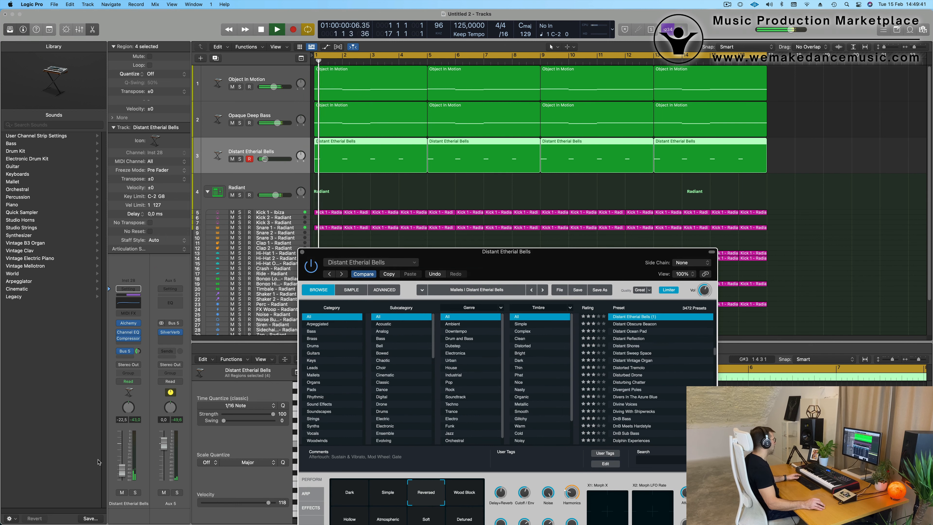
left_click_drag(122, 473, 122, 474)
key("space")
key("space")
Bring Alchemy's performance controls fully into view, replay from the start, and set Cutoff / Env to 44.0%
left_click_drag(528, 252, 527, 234)
key("space")
key("space")
left_click_drag(527, 476, 524, 480)
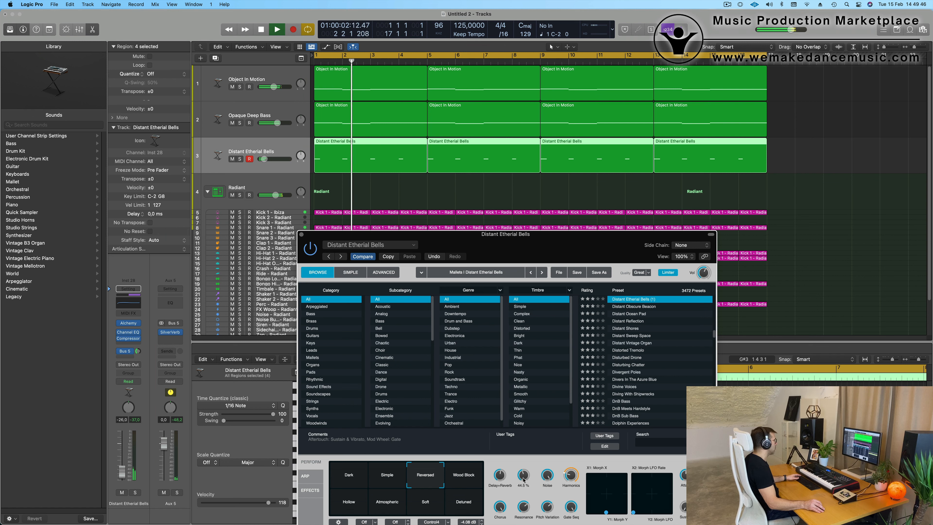
Close the Alchemy window and duplicate the Distant Etherial Bells track with its settings while the arrangement plays from the start
left_click(302, 234)
key("space")
key("space")
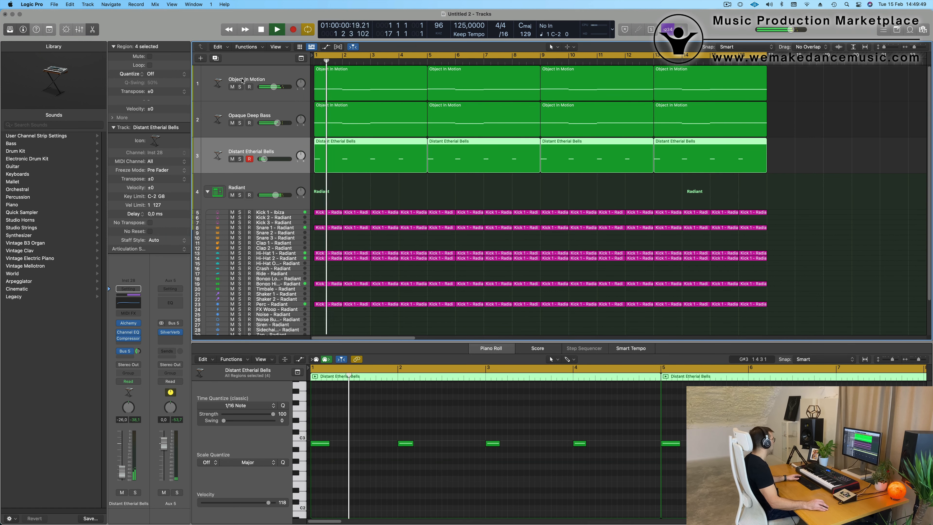
left_click(217, 58)
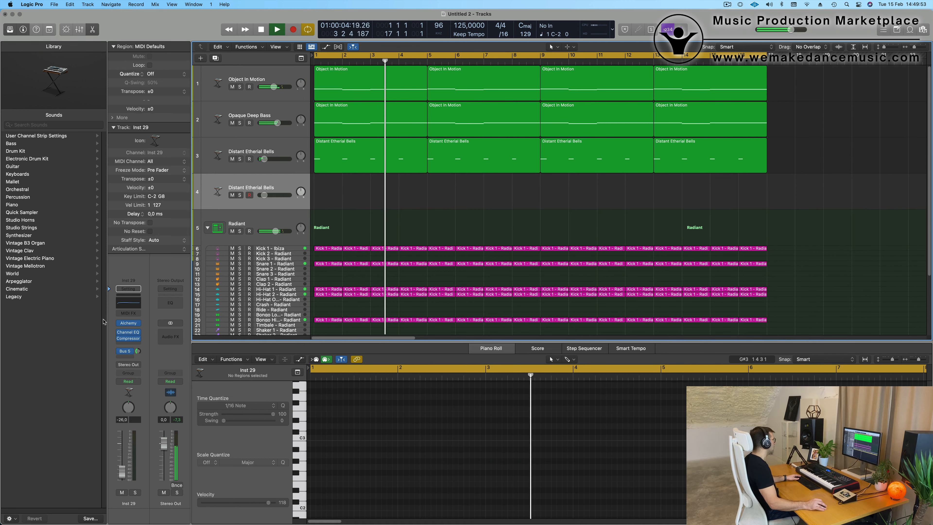
Open Alchemy on the duplicated track, filter its presets to the Mallets category and load Atlantean Bells
mouse_move(134, 324)
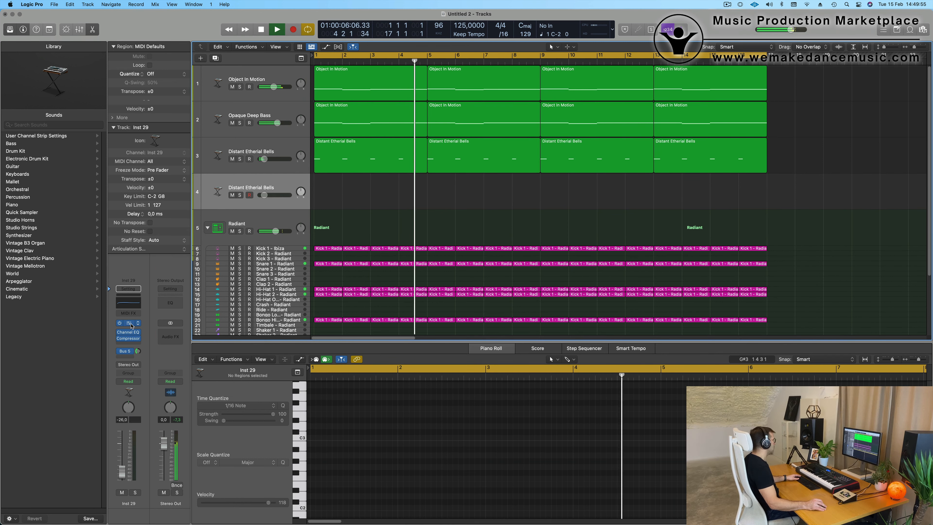
left_click(132, 325)
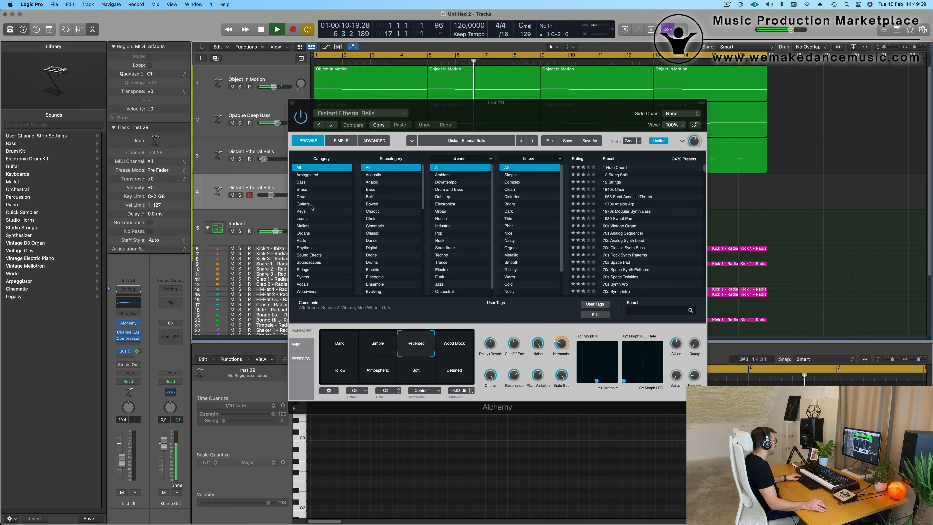
left_click(307, 225)
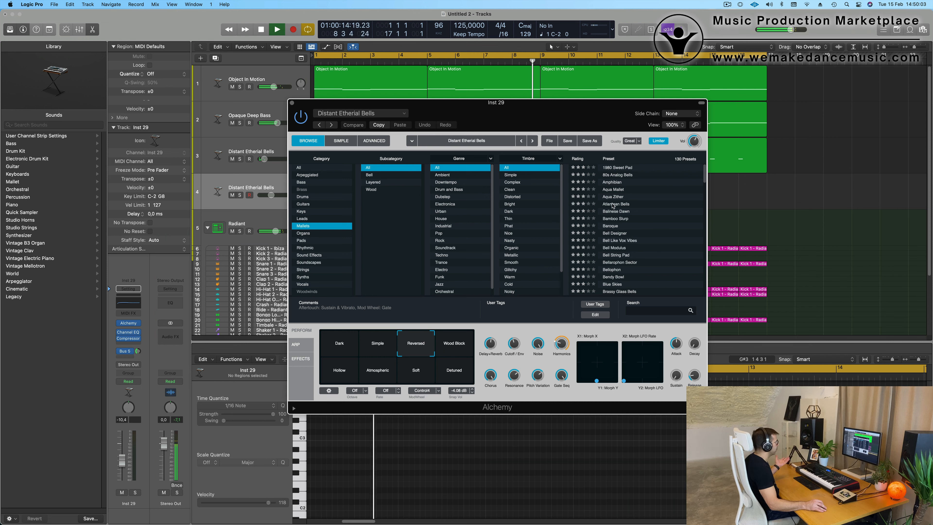
left_click(612, 205)
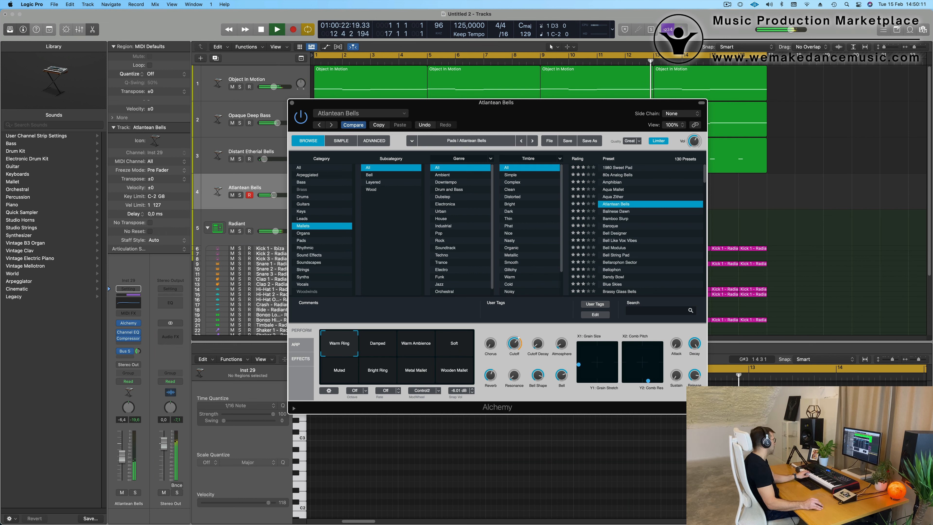
Audition the Damped and Warm Ambience variations of the Atlantean Bells preset
left_click(141, 354)
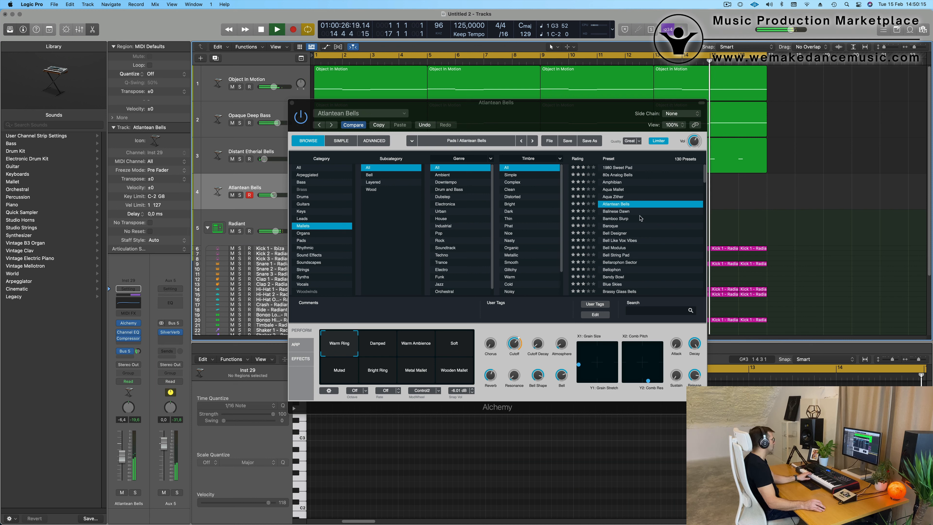
left_click(378, 344)
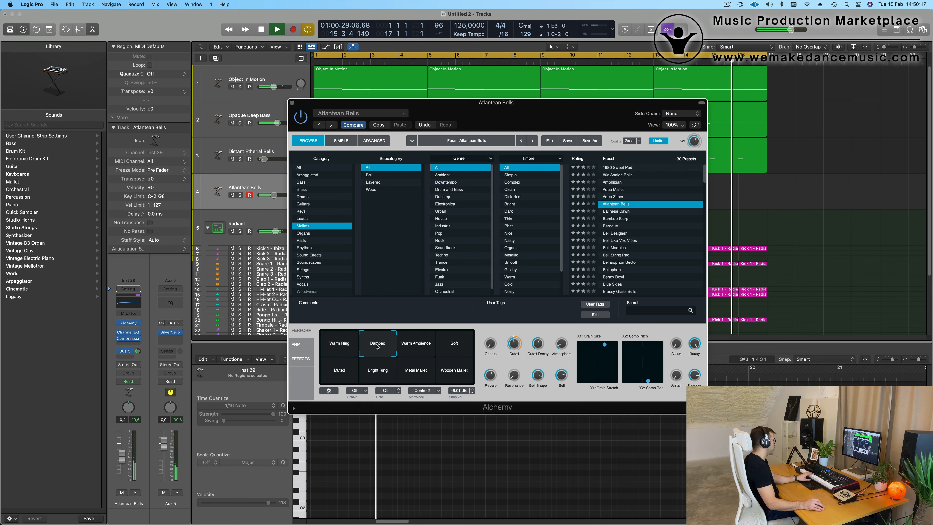
left_click(411, 345)
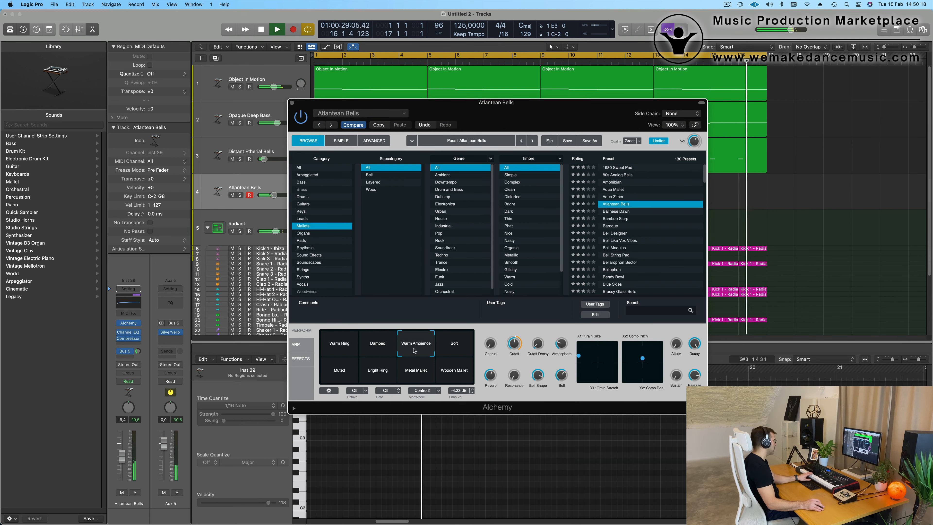
Try the Balinese Dawn preset at a track volume of -1.1 dB, auditioning its variations from Small Mallet to Rusty Pad
left_click(620, 211)
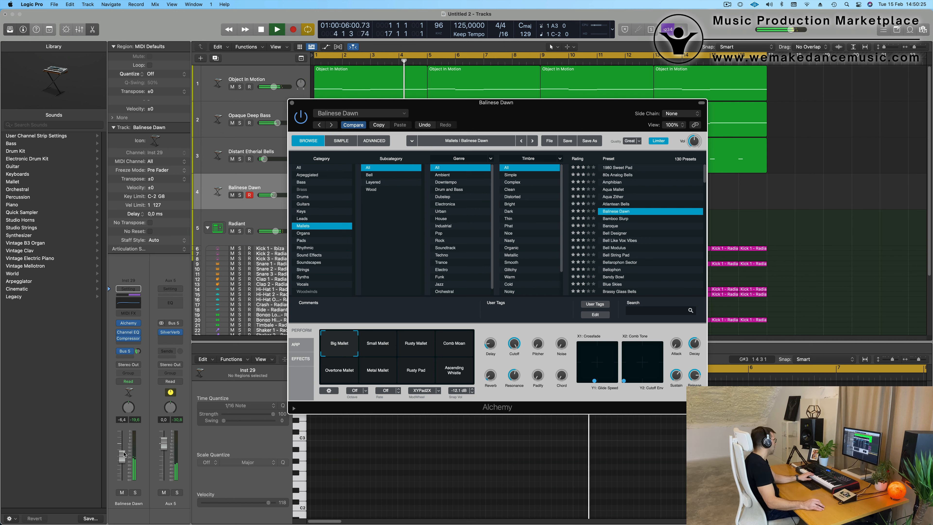
left_click_drag(125, 437, 125, 438)
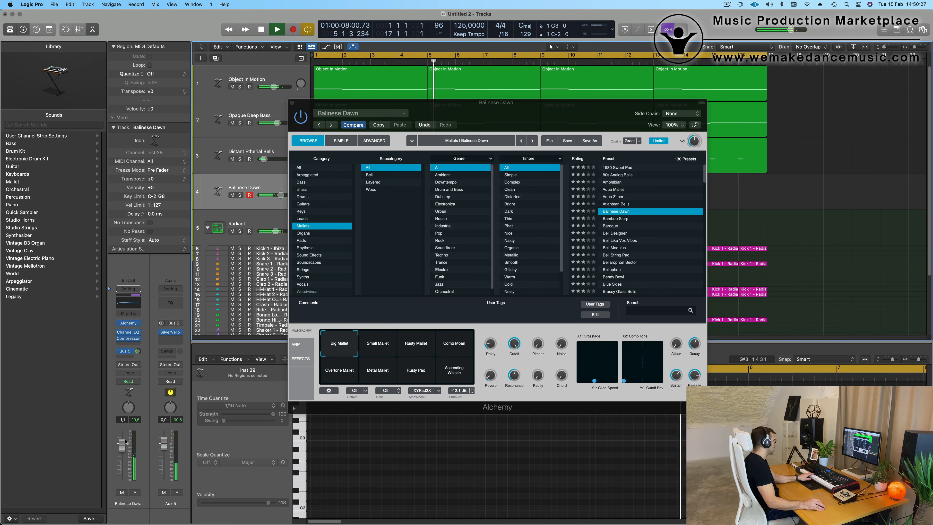
left_click(376, 345)
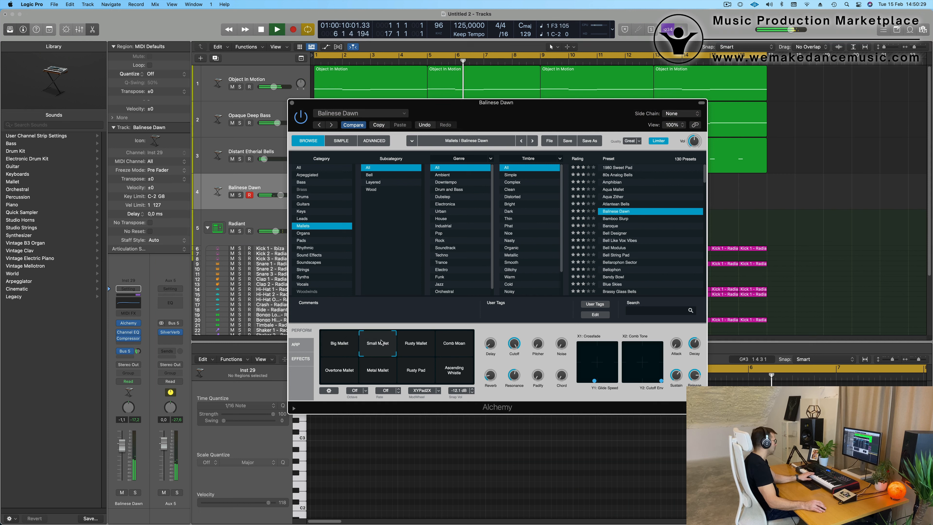
left_click(419, 347)
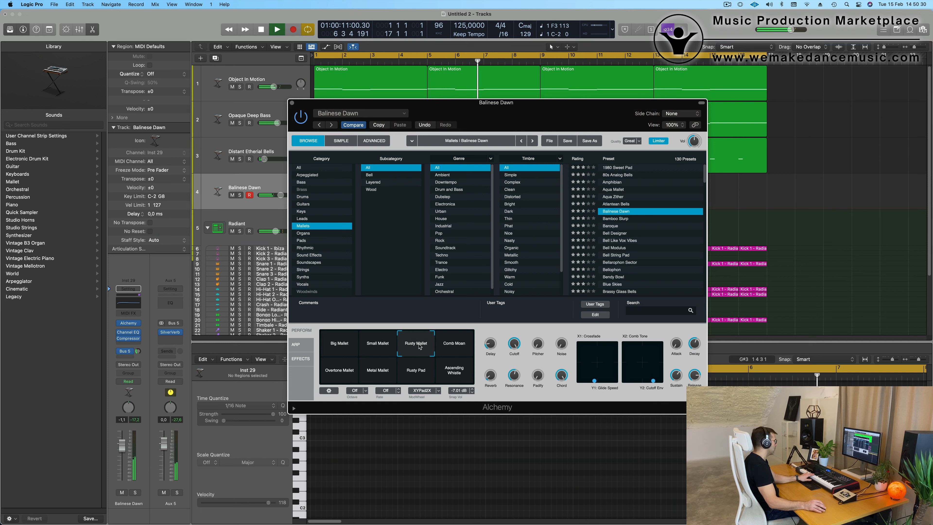
left_click(455, 345)
left_click(341, 377)
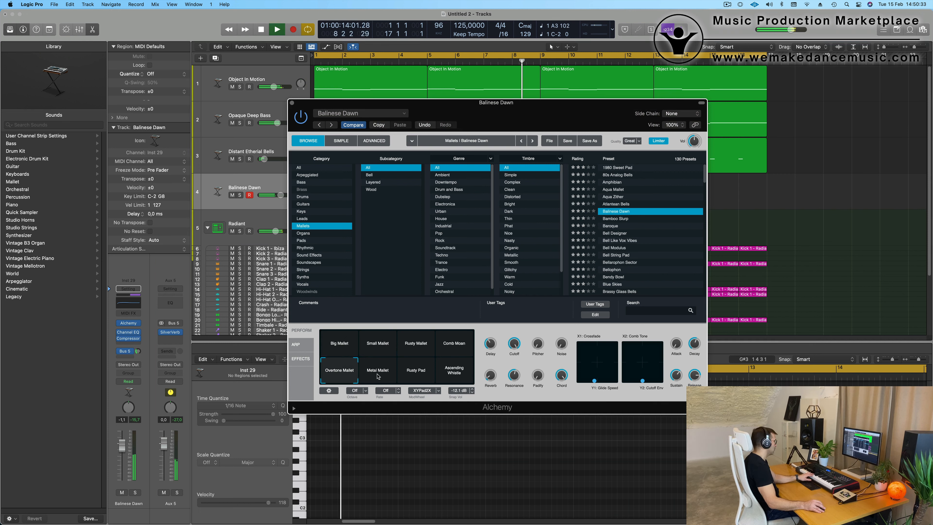
left_click(384, 375)
left_click(419, 375)
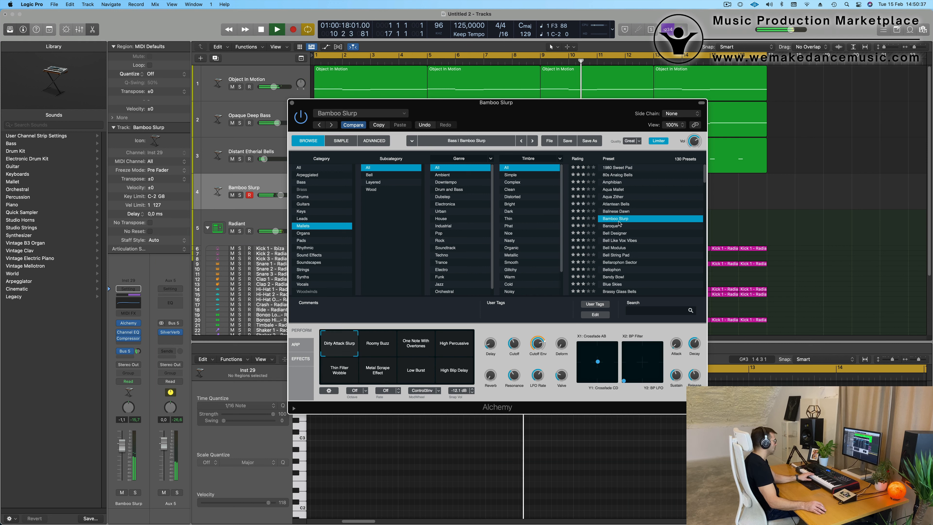
Load the Baroque preset and bring the track volume to -1.8 dB while auditioning the Round Bells and Release Stop variations
left_click(614, 226)
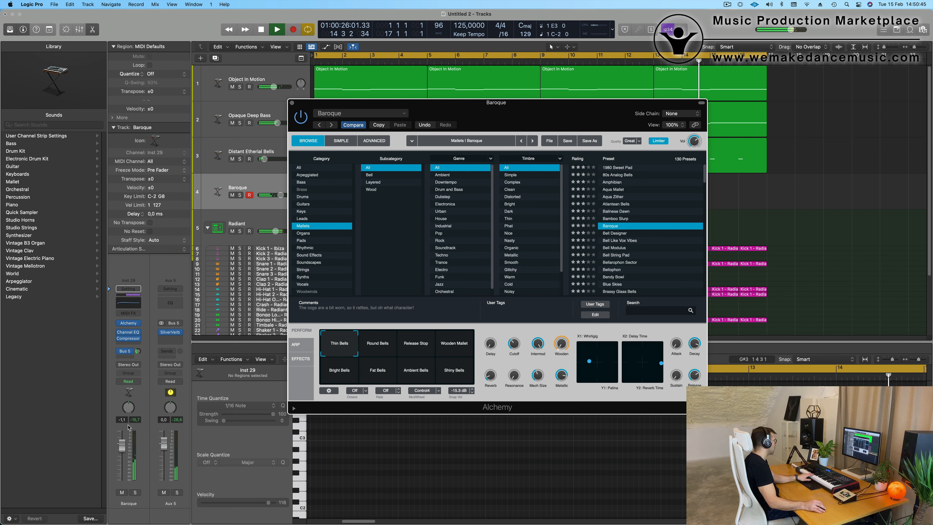
left_click_drag(124, 447, 123, 457)
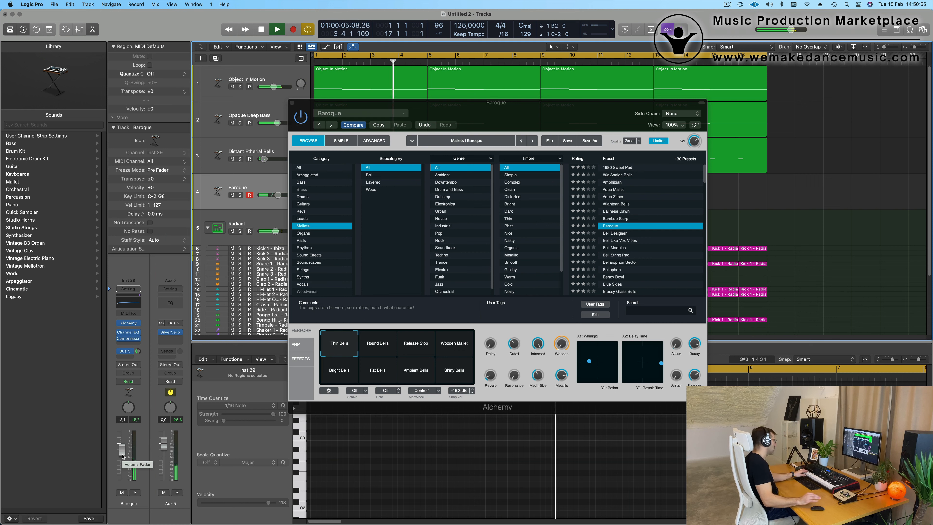
left_click(378, 344)
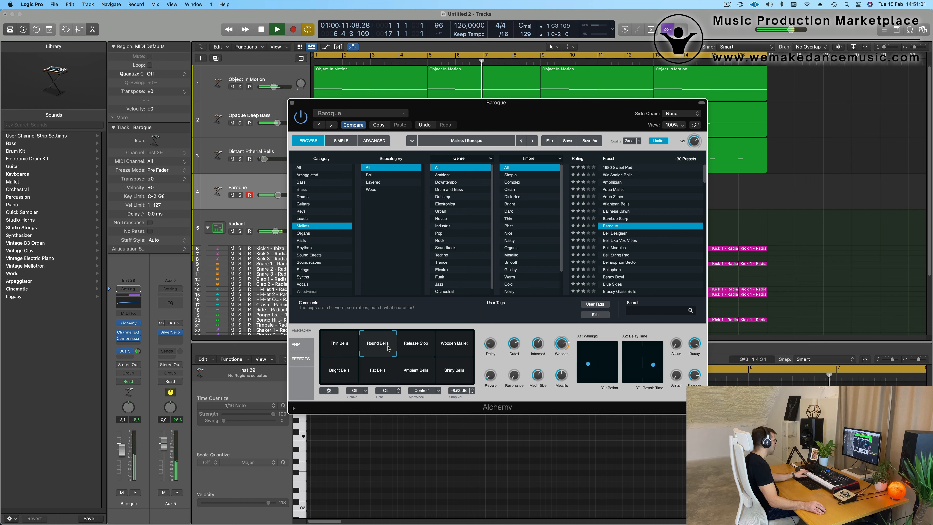
left_click(410, 347)
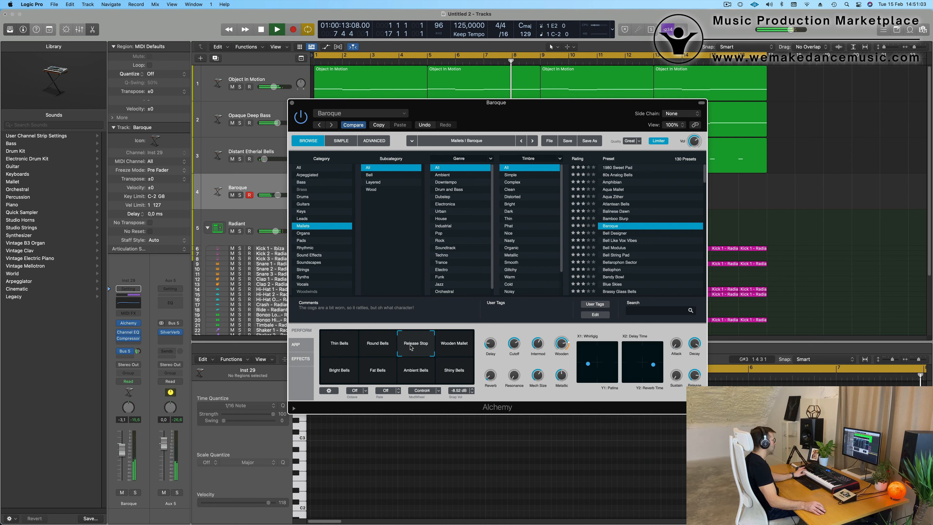
left_click(387, 348)
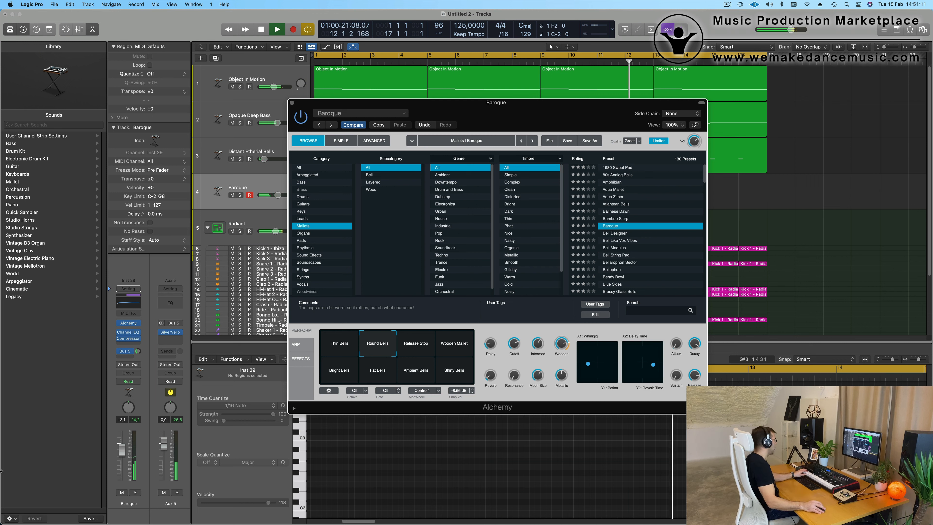
left_click_drag(121, 449, 122, 448)
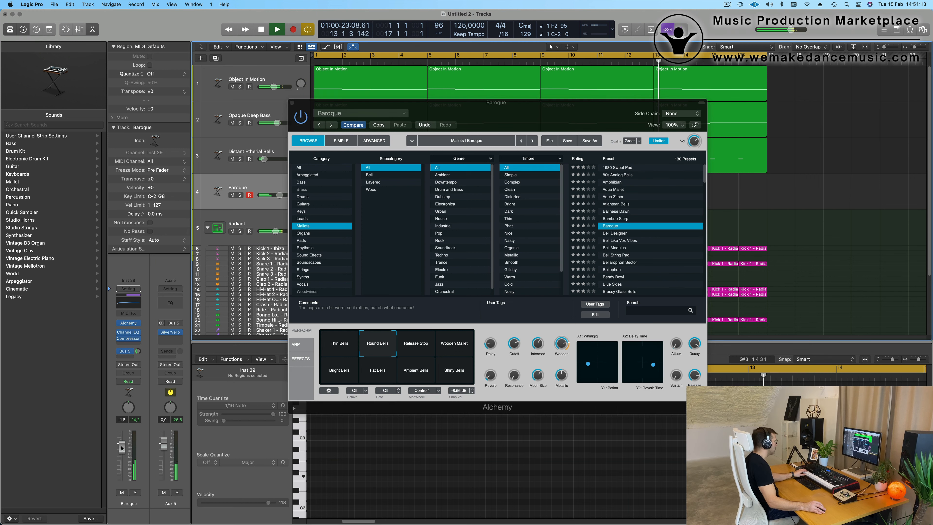
Compare the other Baroque variations, including Bright Bells, Ambient Bells and Shiny Bells, and choose Fat Bells
left_click(452, 345)
left_click(421, 348)
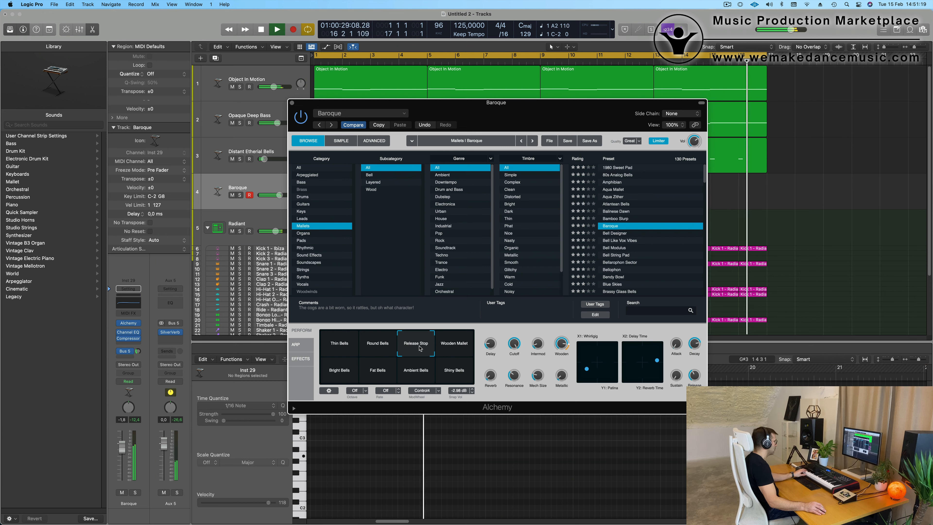
left_click(341, 373)
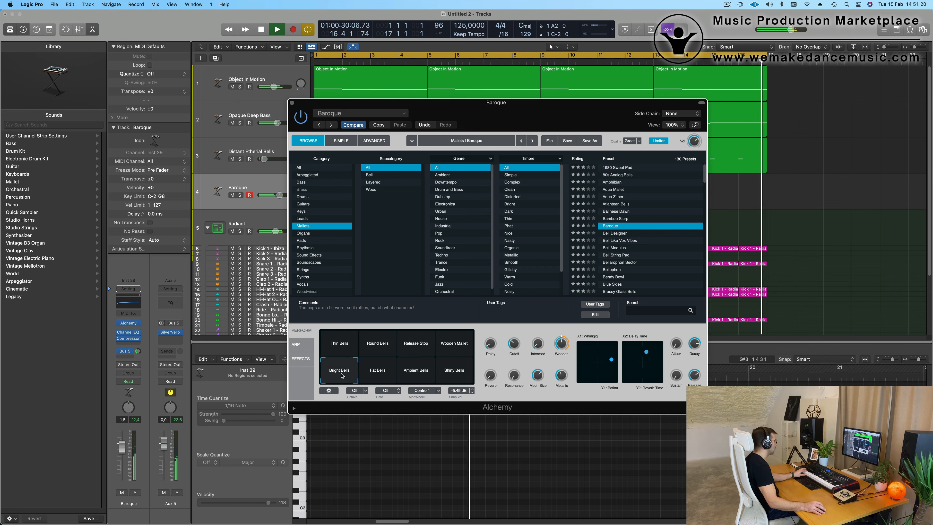
left_click(378, 375)
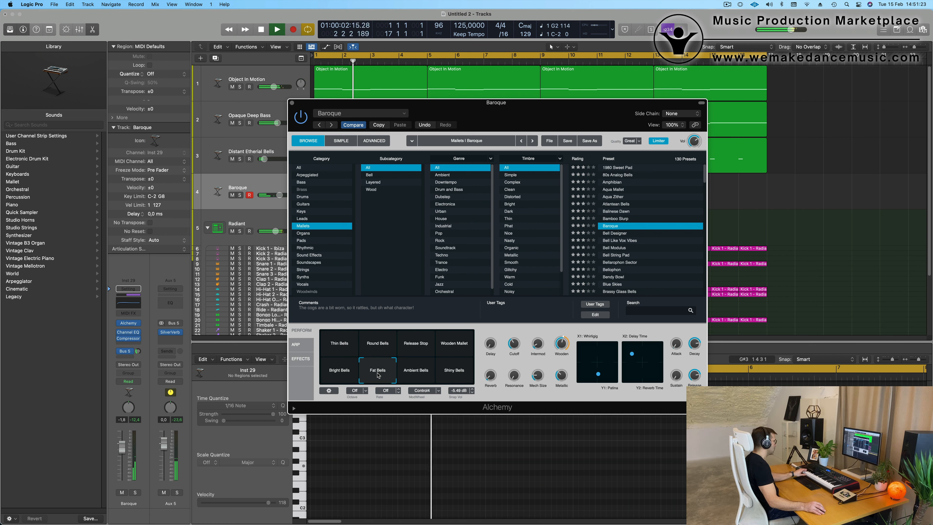
left_click(418, 375)
left_click(454, 376)
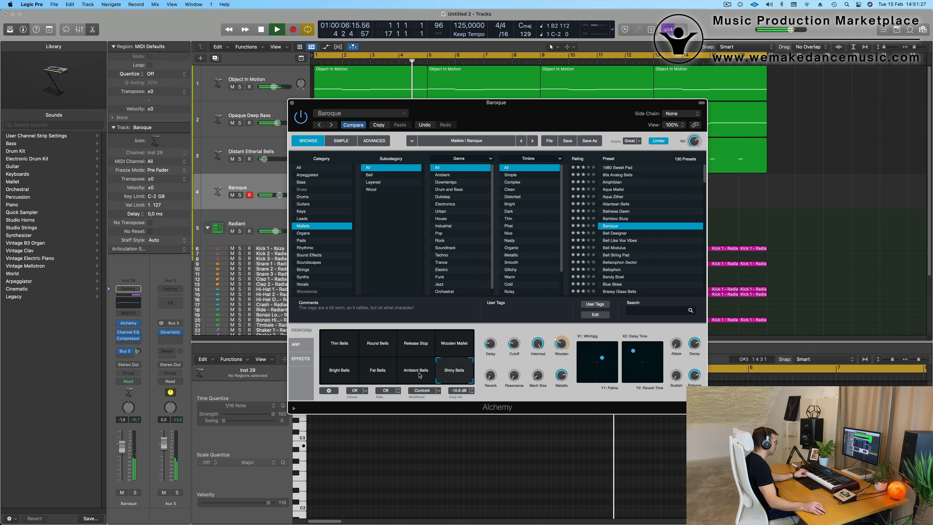
left_click(382, 375)
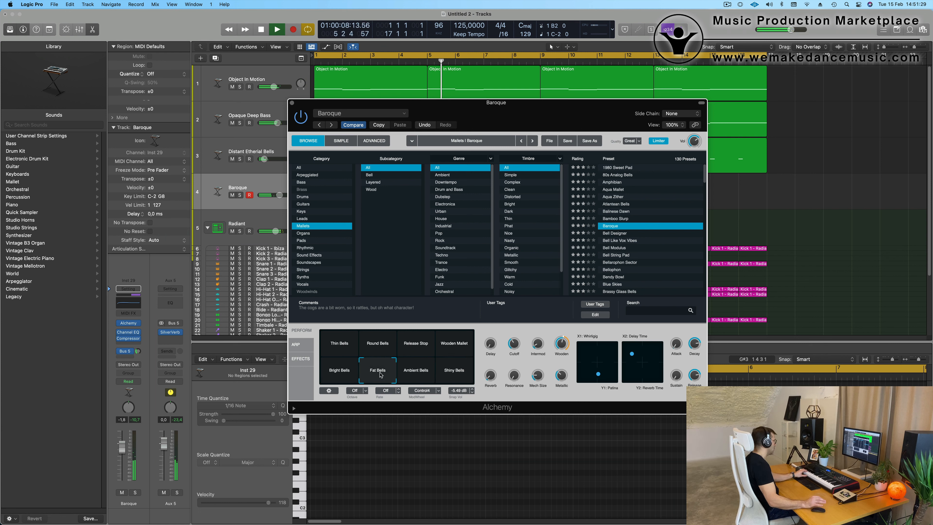
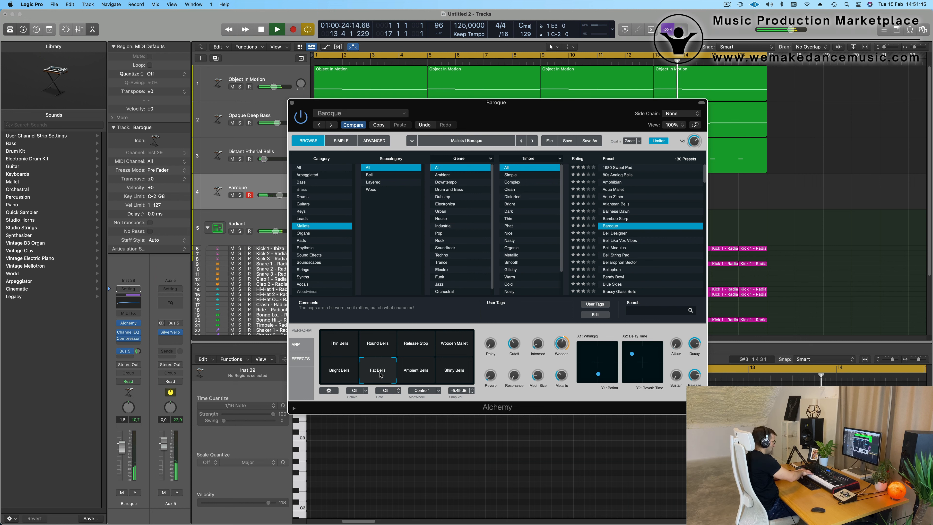
Record a bell melody on the Baroque track near the end of the loop and stop the recording
key("r")
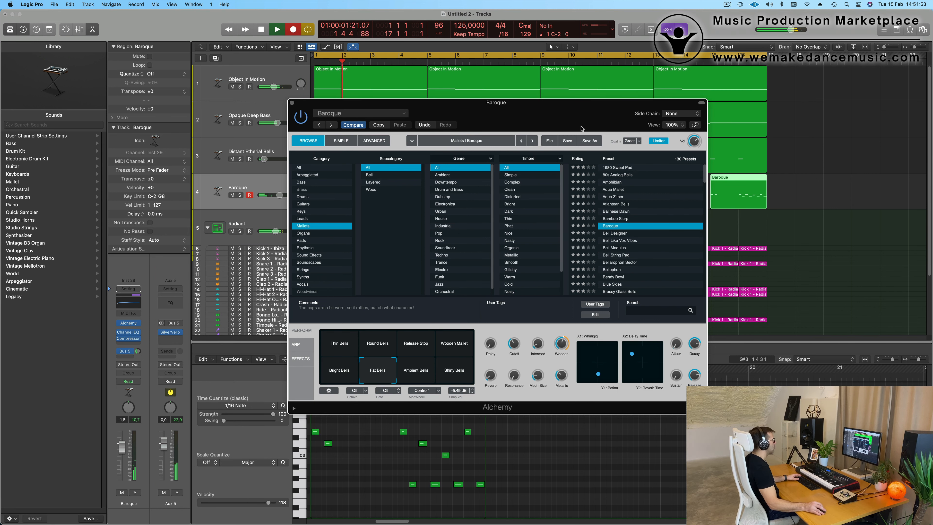
left_click_drag(581, 126, 570, 227)
key("space")
Split the recorded Baroque region at bar 16, delete its first part and move the remaining bar to bar 1
double_click(739, 186, "super")
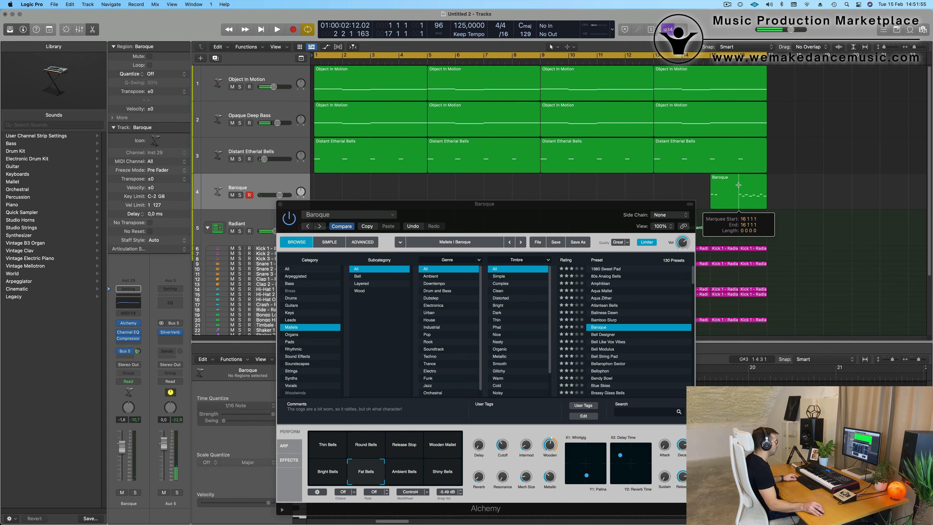
key("Delete")
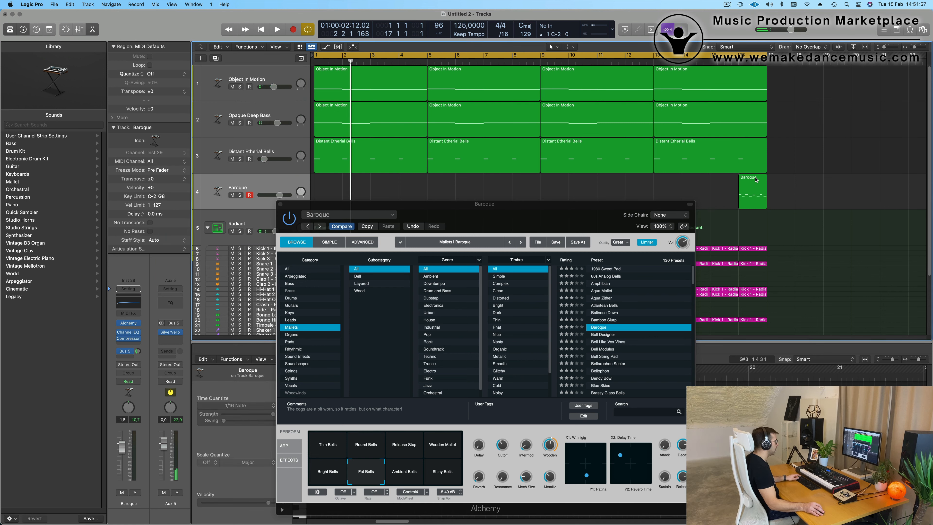
left_click(756, 179)
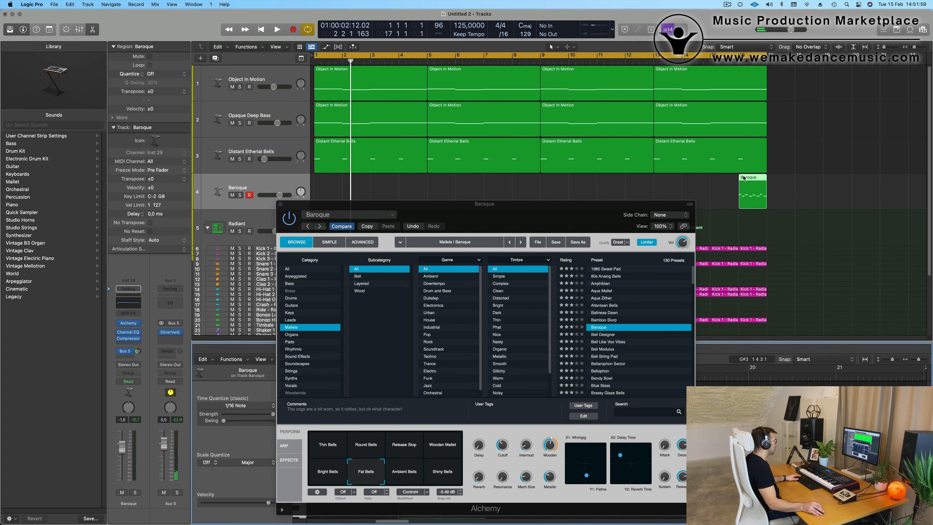
left_click_drag(744, 179, 319, 179)
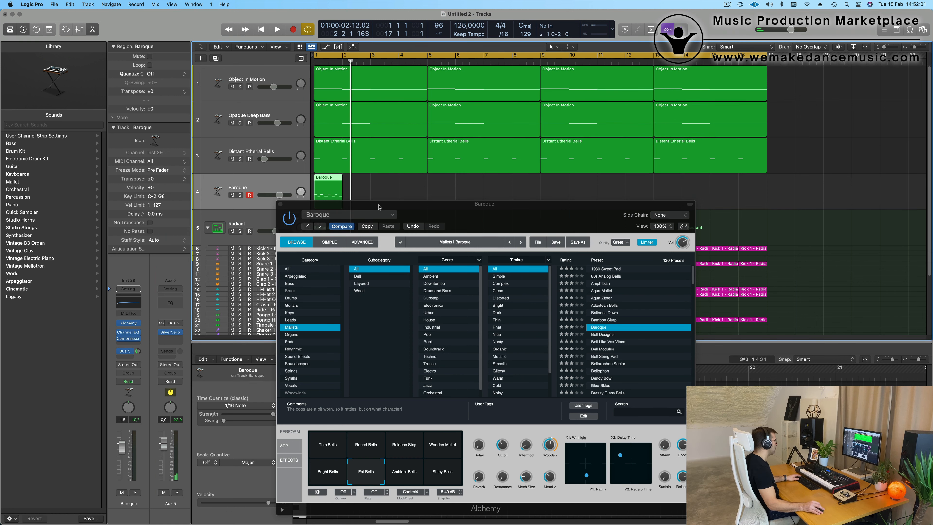
Open the Baroque region in the Piano Roll, quantize all its notes to 1/16 and play it with the arrangement
left_click_drag(378, 207, 692, 205)
double_click(330, 179)
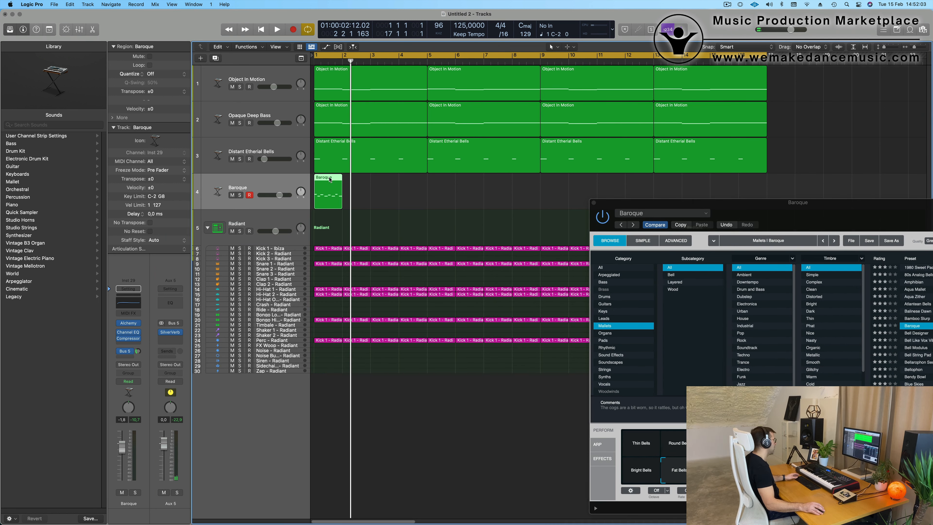
double_click(329, 179)
key("super+a")
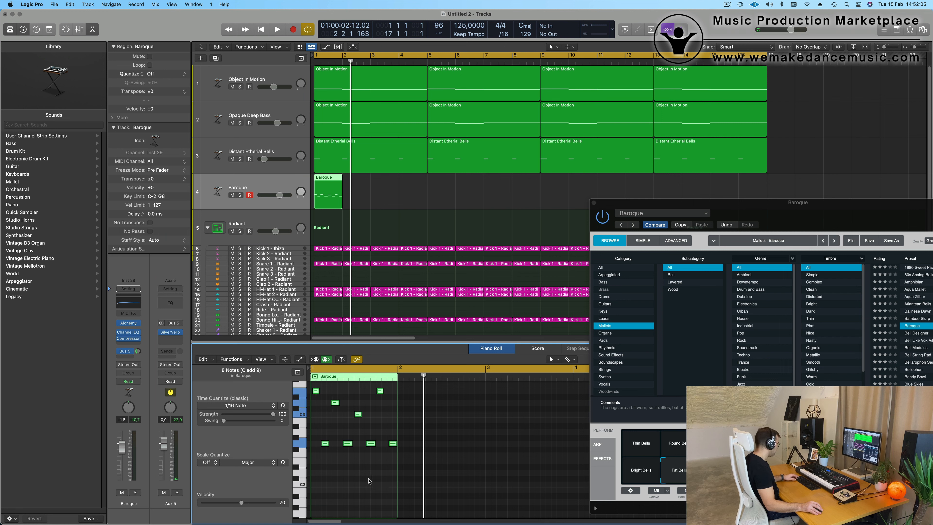
left_click(355, 492)
key("space")
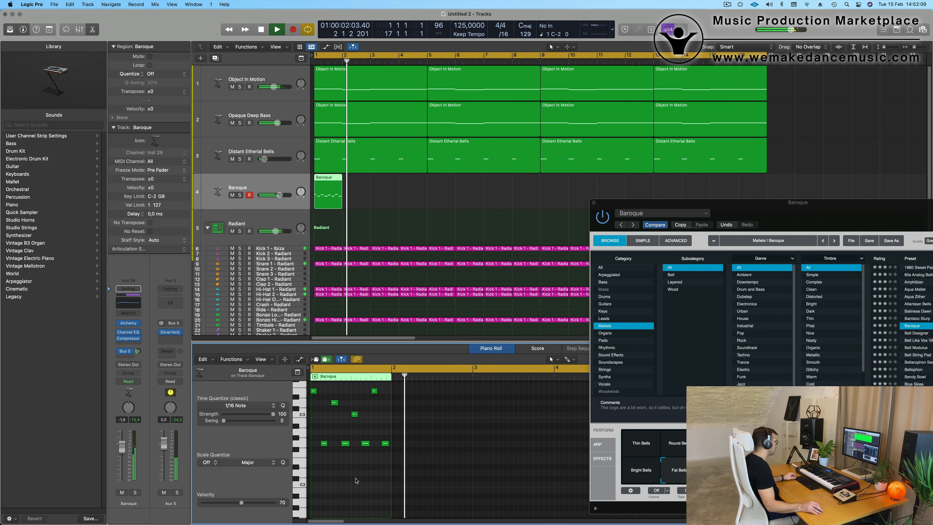
Play from the start and copy the one-bar Baroque region to bar 3 on the same track
key("Return")
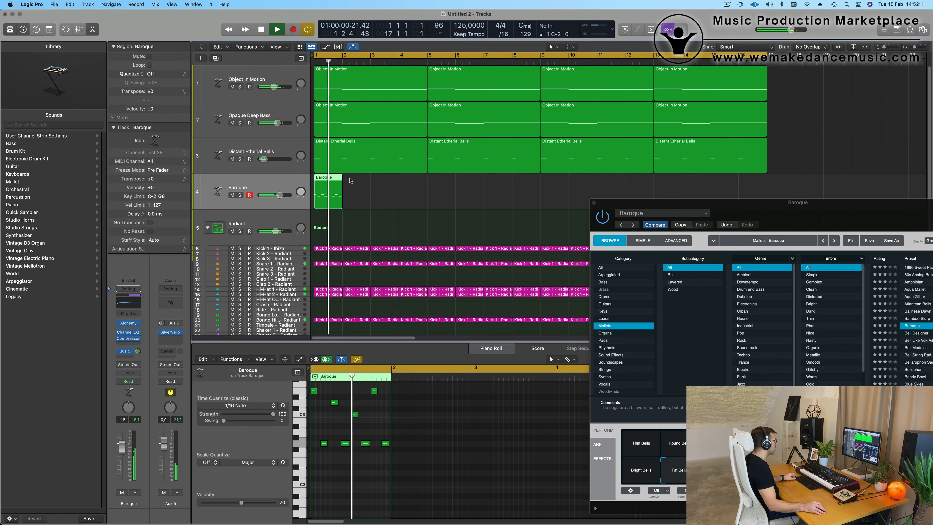
left_click_drag(333, 180, 390, 182)
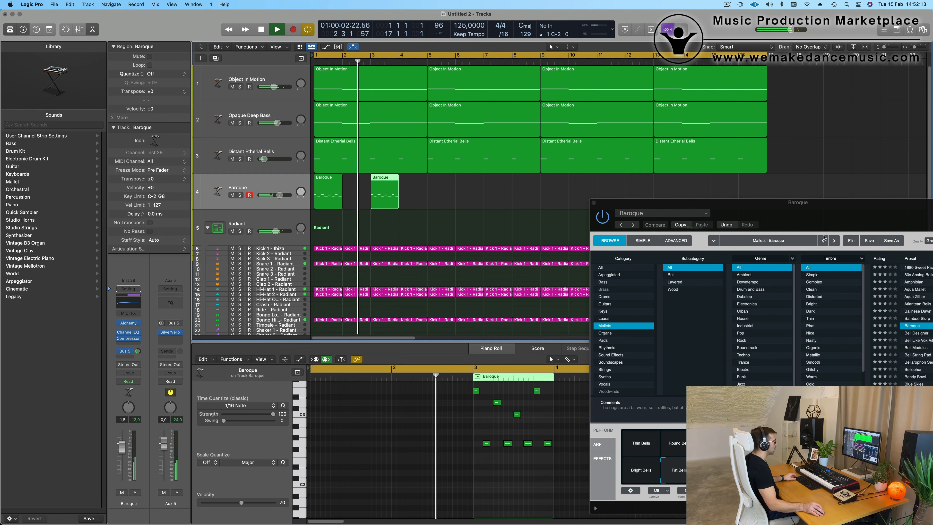
Lower the Baroque track's volume to -7.2 dB and set a low cut at 560 Hz in its Channel EQ
left_click_drag(733, 210, 337, 196)
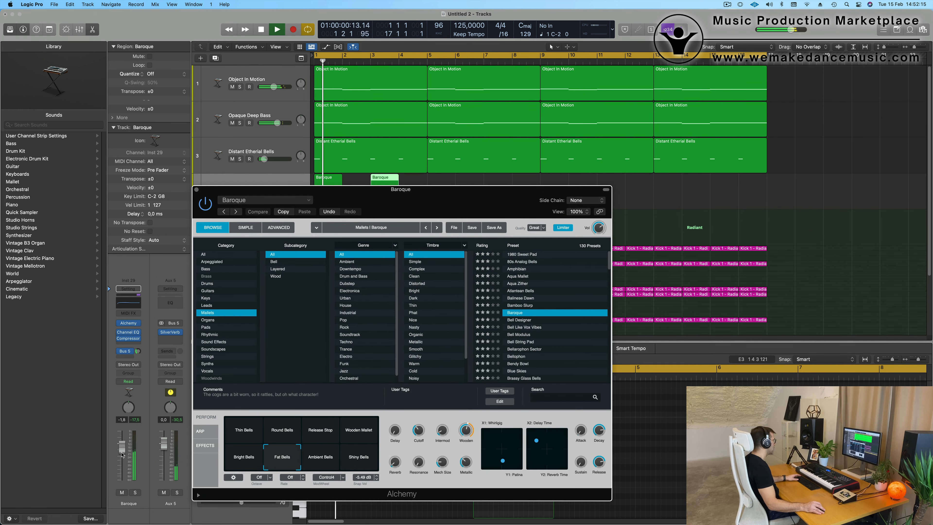
left_click(127, 304)
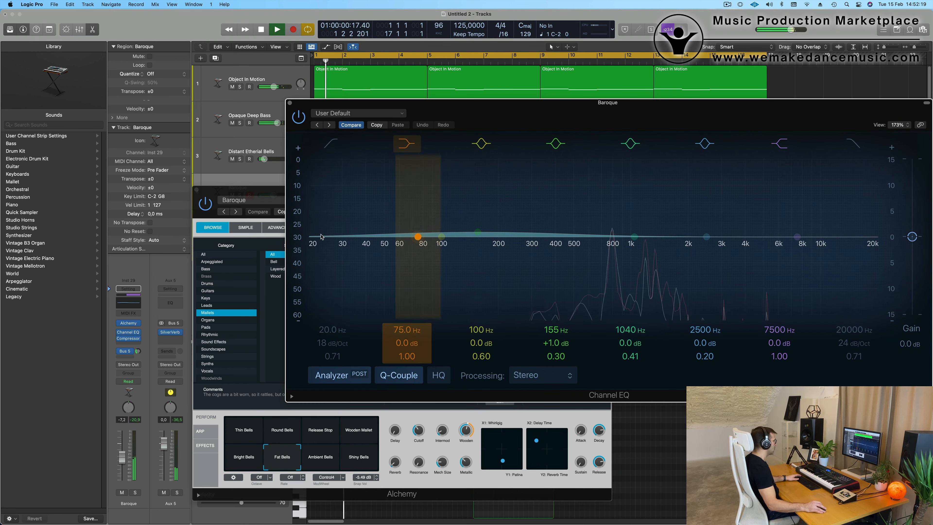
left_click_drag(335, 231, 606, 240)
left_click_drag(487, 113, 506, 337)
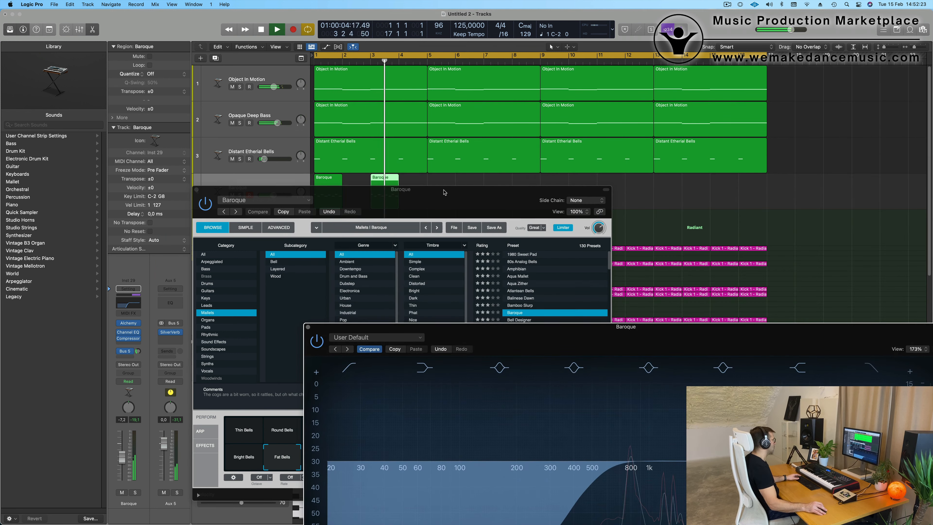
left_click_drag(360, 205, 703, 180)
Open the copied Baroque region at bar 3 in the Piano Roll and play it with the arrangement
left_click(388, 180)
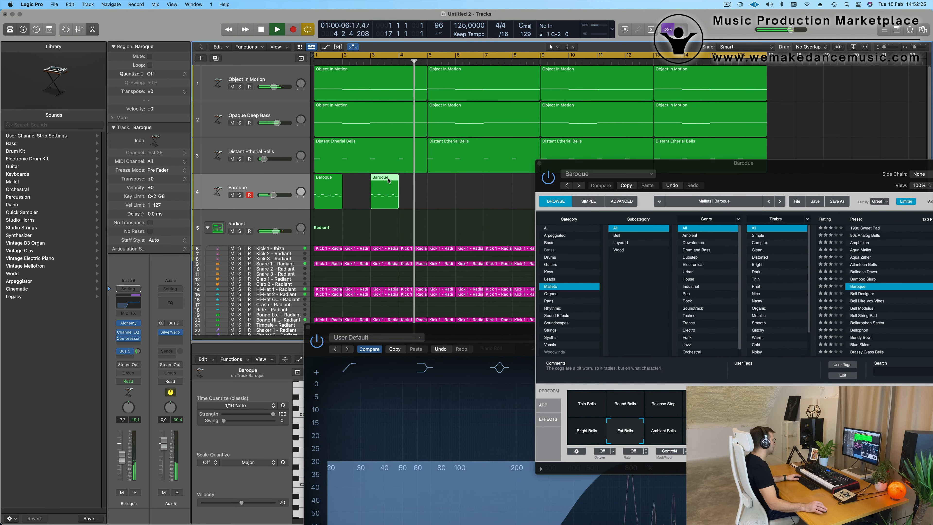
key("space")
key("space")
key("p")
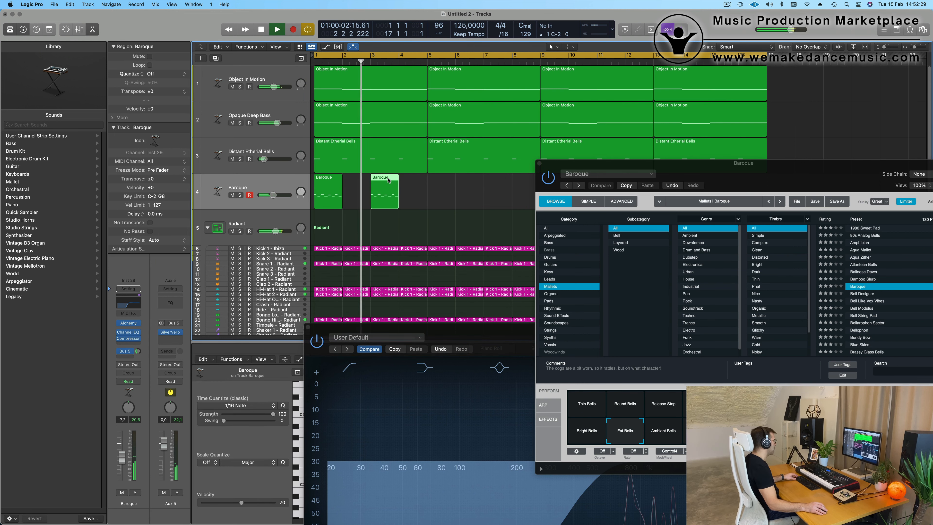
left_click_drag(378, 332, 731, 83)
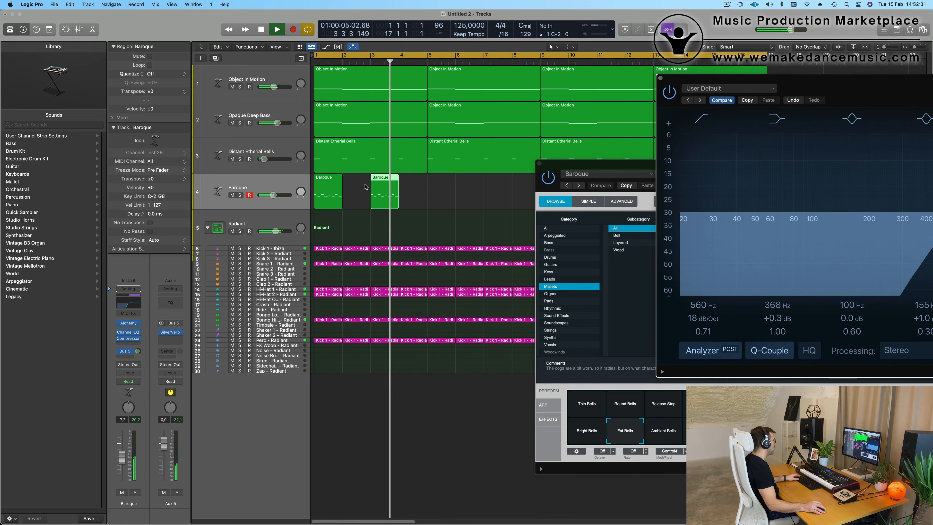
double_click(385, 178)
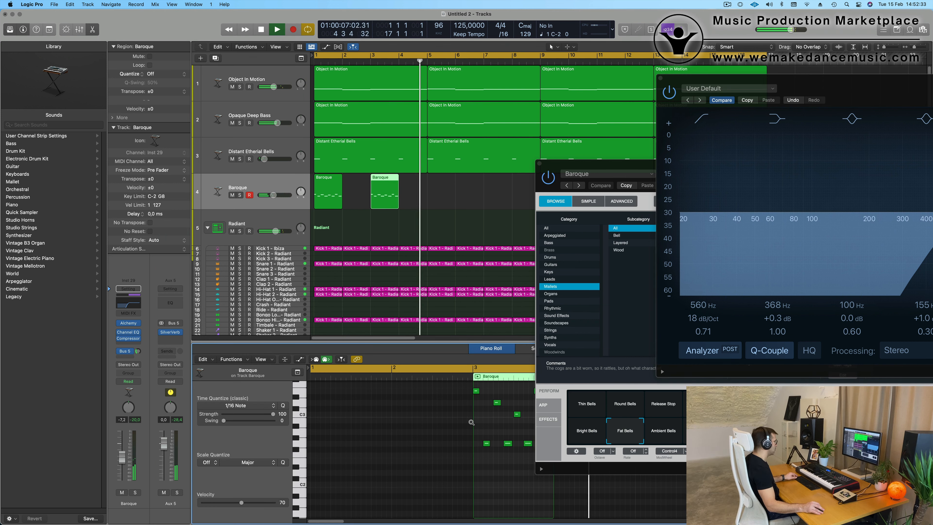
scroll(474, 424, "down", 1)
key("space")
key("space")
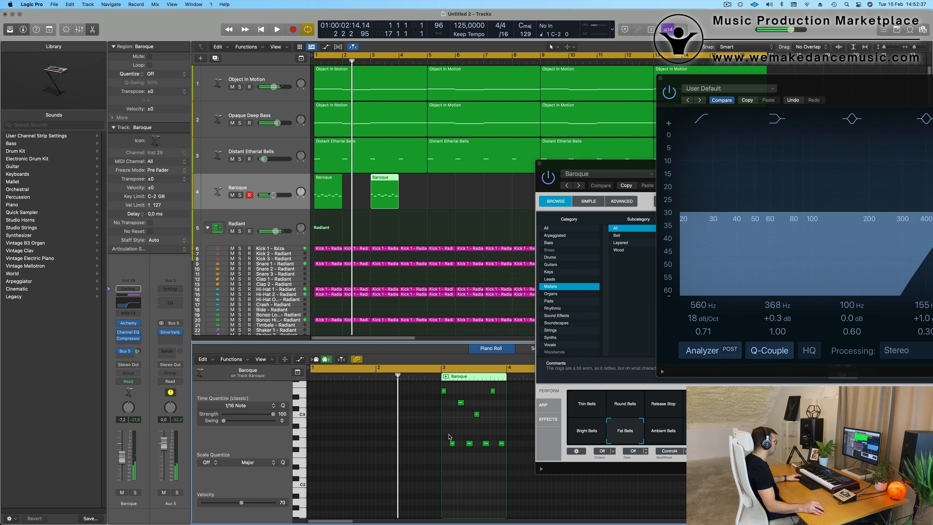
Try transposing the four lowest notes of the bar 3 Baroque region by semitones, then return them to their original pitch
left_click_drag(448, 435, 532, 453)
key("space")
key("space")
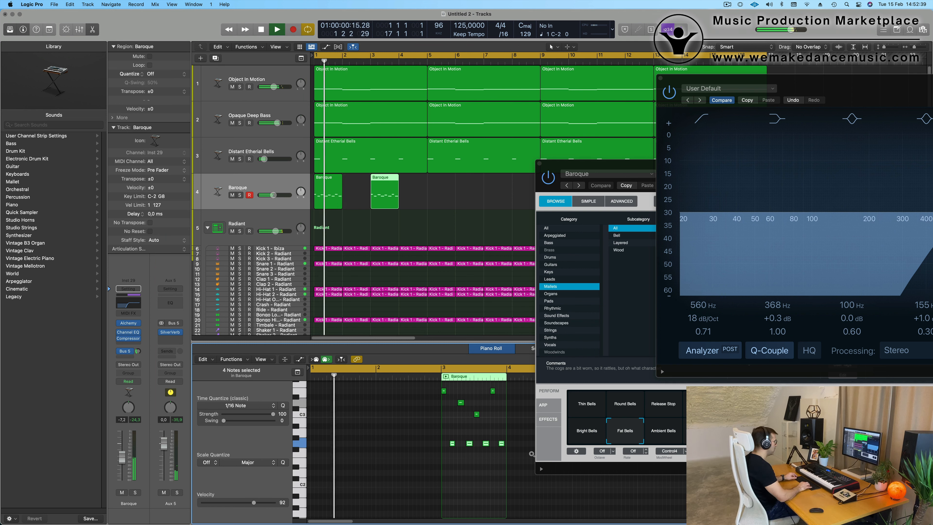
key("alt+Down")
key("alt+Up")
key("alt+Up")
key("alt+Up")
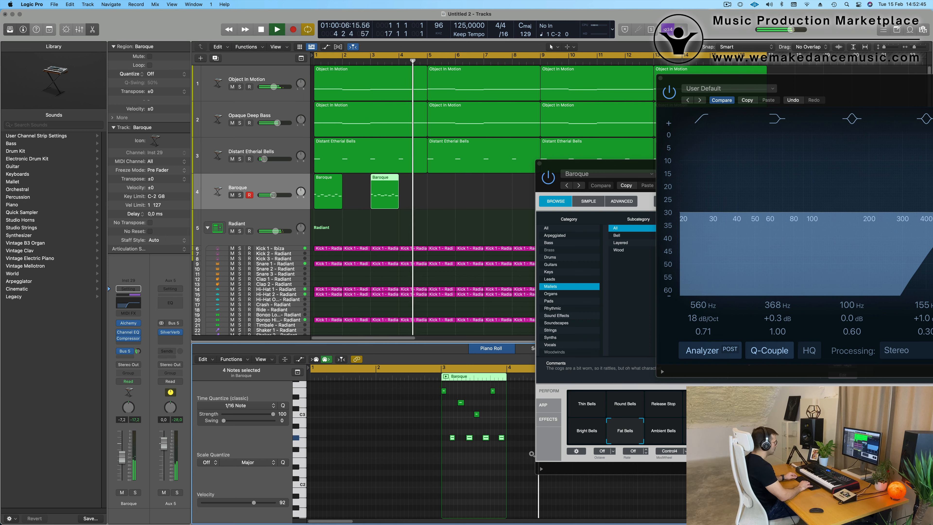
key("alt+Down")
key("alt+Down")
key("alt+Down")
key("alt+Down")
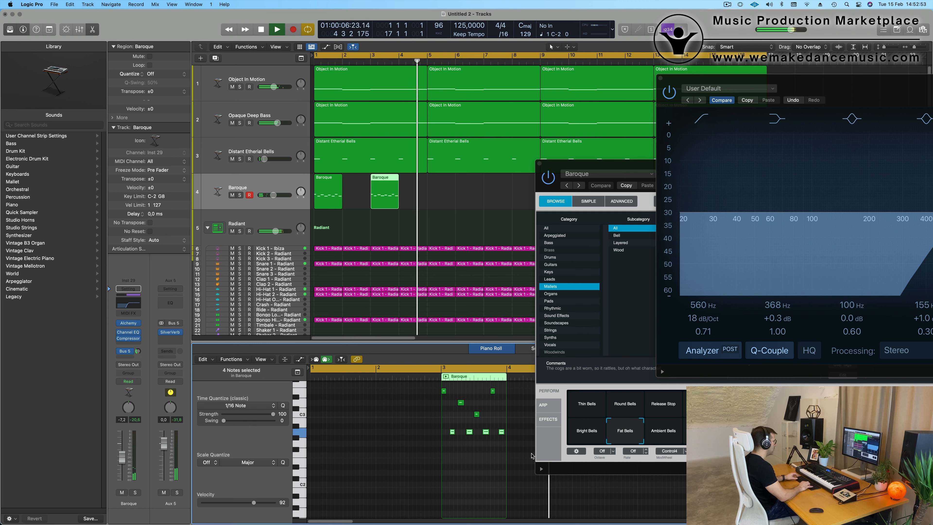
key("alt+Up")
key("alt+Up")
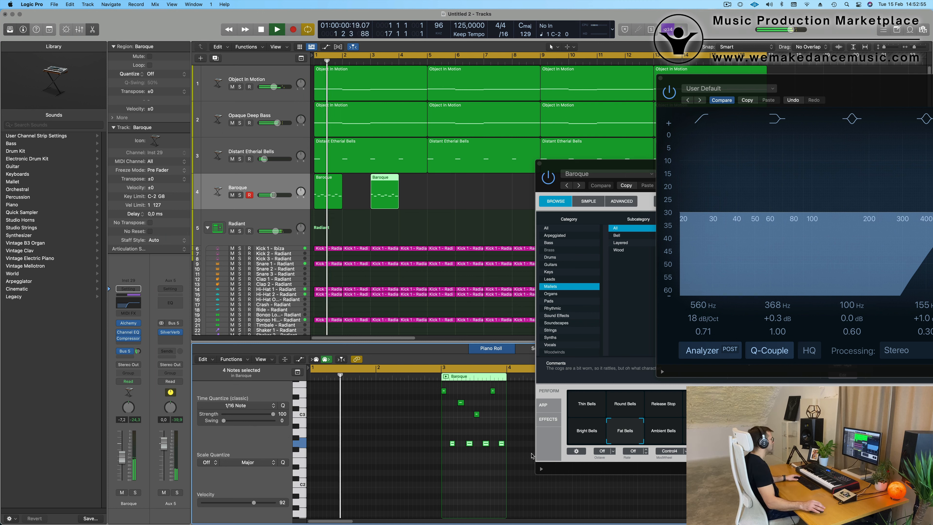
Rearrange the two middle melody notes of the bar 3 Baroque region to B2 followed by D3, and play the result
key("space")
key("space")
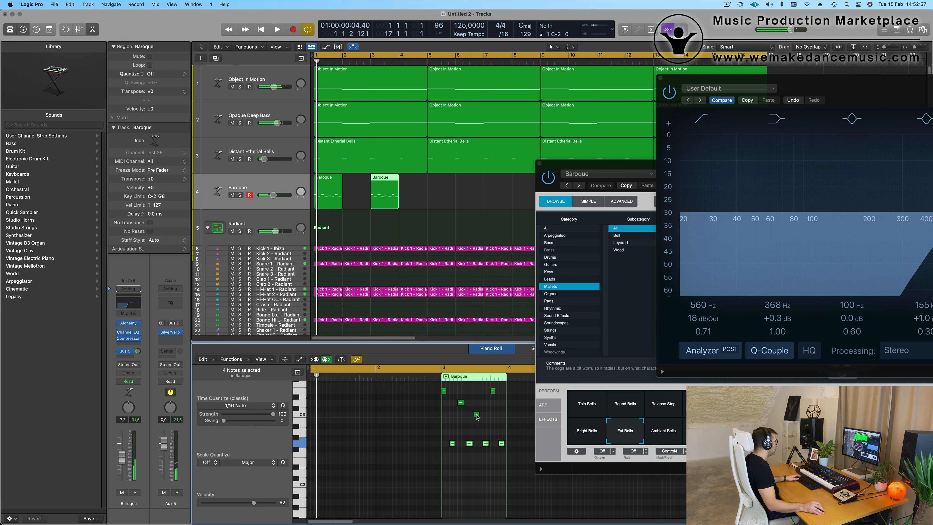
mouse_move(477, 416)
left_mouse_down()
mouse_move(476, 403)
mouse_move(462, 422)
left_mouse_up()
key("space")
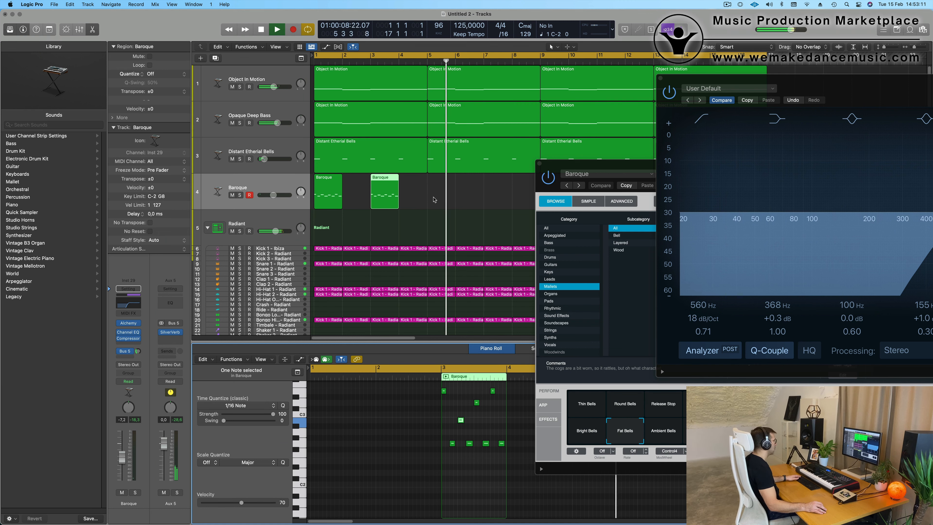
Copy the two Baroque regions to bars 5 and 7, and copy all four regions onward from bar 9
left_click_drag(435, 198, 331, 191)
key("Return")
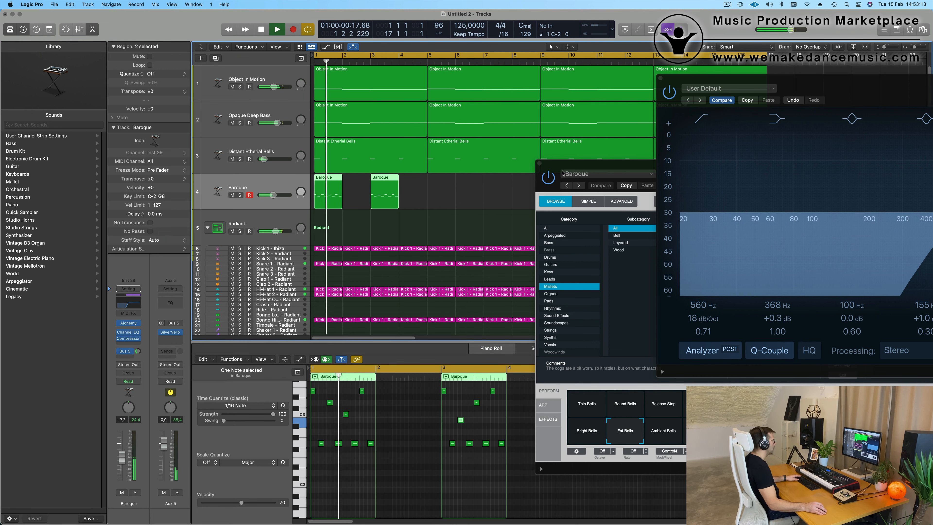
left_click_drag(581, 166, 340, 221)
left_click_drag(457, 237, 453, 270)
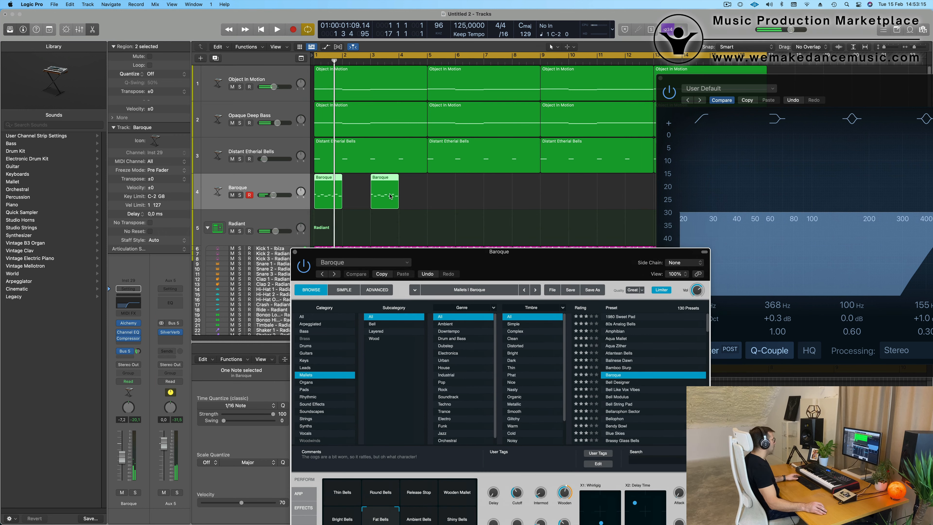
left_click_drag(378, 186, 491, 187)
left_click_drag(821, 85, 765, 289)
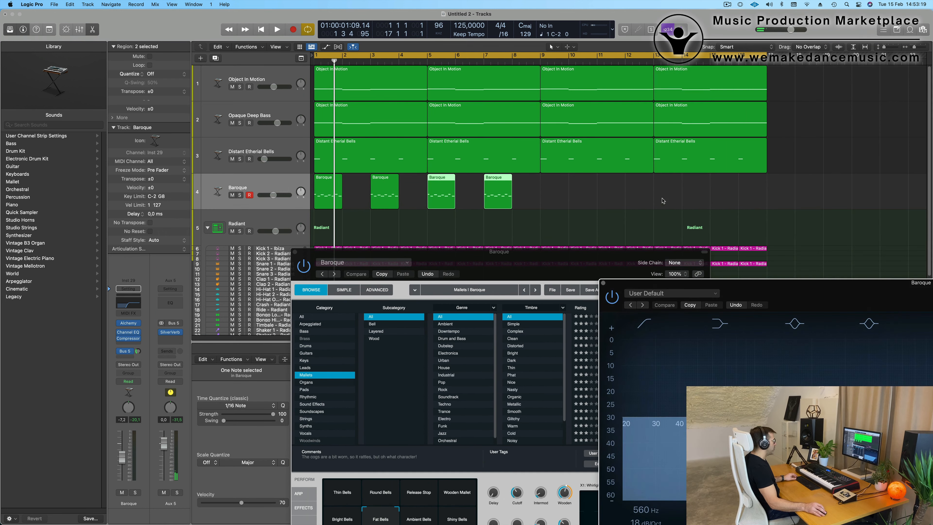
left_click(205, 203)
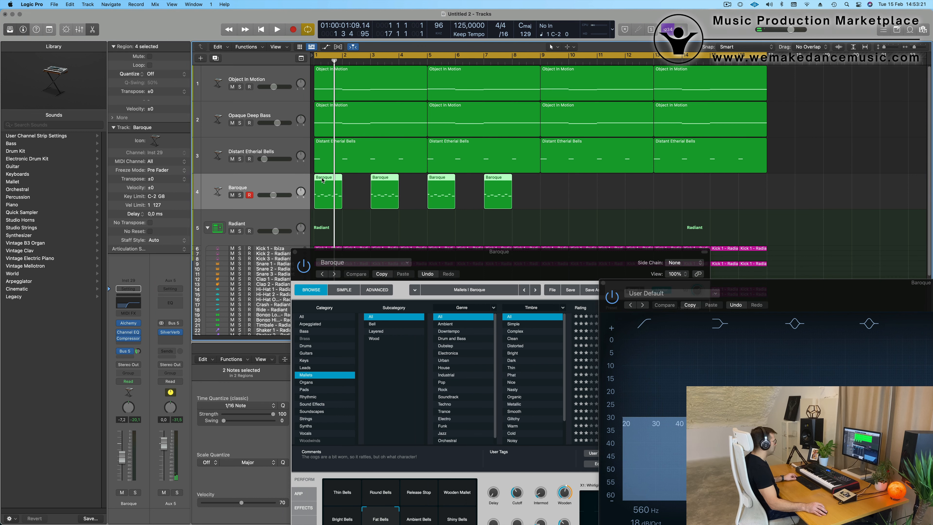
left_click_drag(323, 180, 548, 189)
Compare Ambient Bells, Wooden Mallet, Release Stop and Round Bells with Fat Bells during playback, and return to Fat Bells
key("space")
left_click_drag(506, 265, 549, 107)
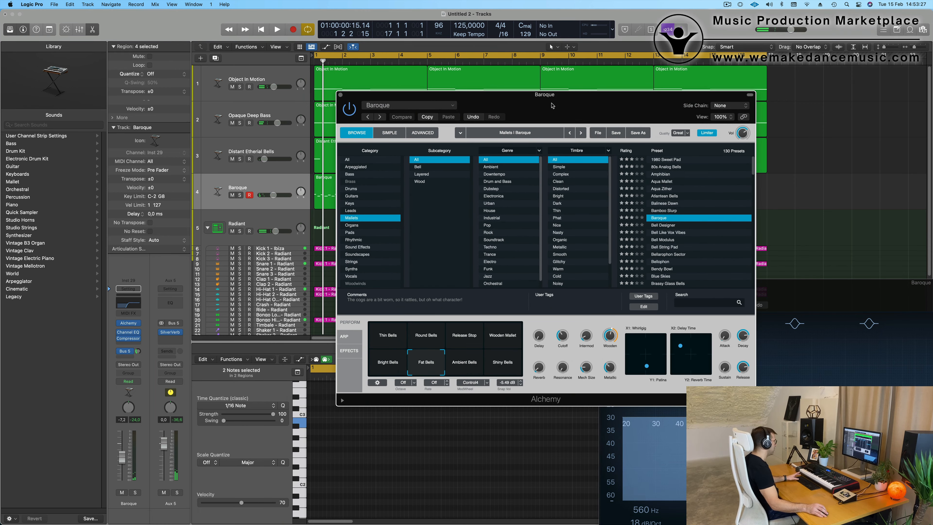
left_click(445, 367)
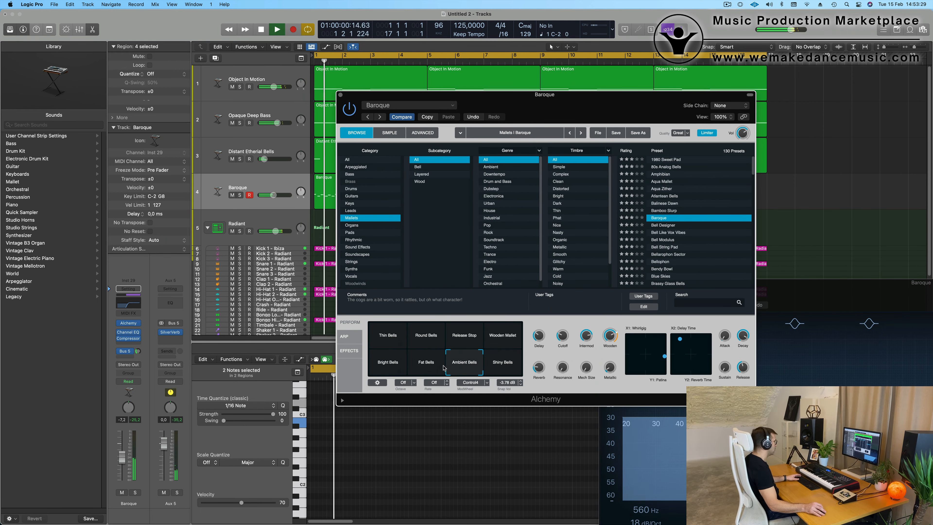
left_click(427, 366)
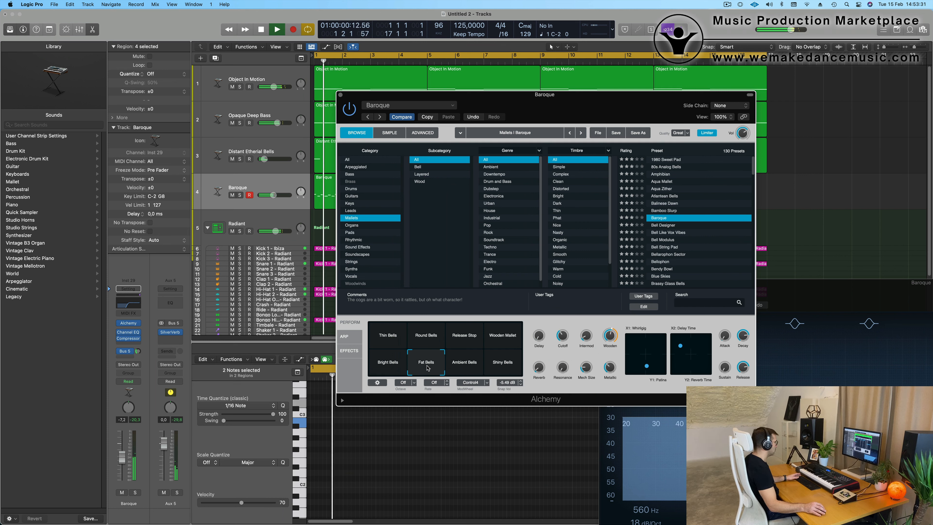
left_click(464, 363)
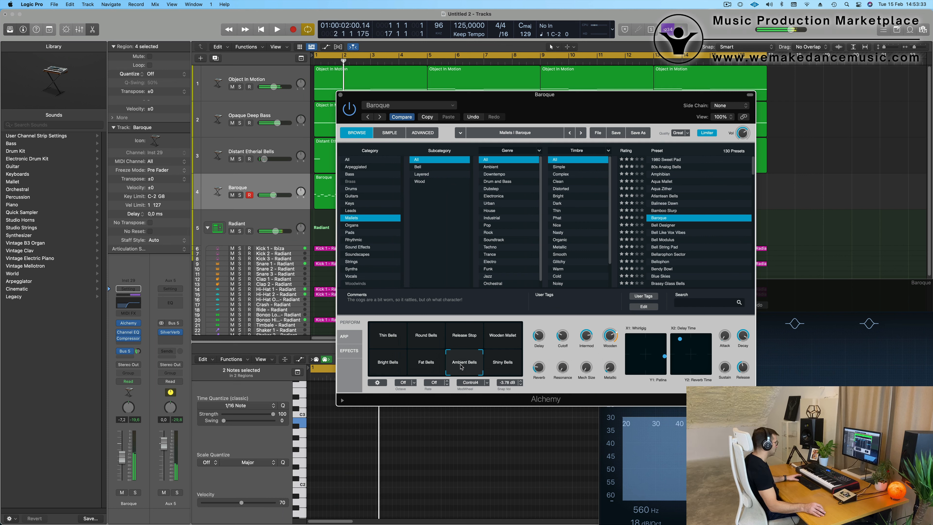
left_click(507, 339)
left_click(464, 335)
left_click(422, 337)
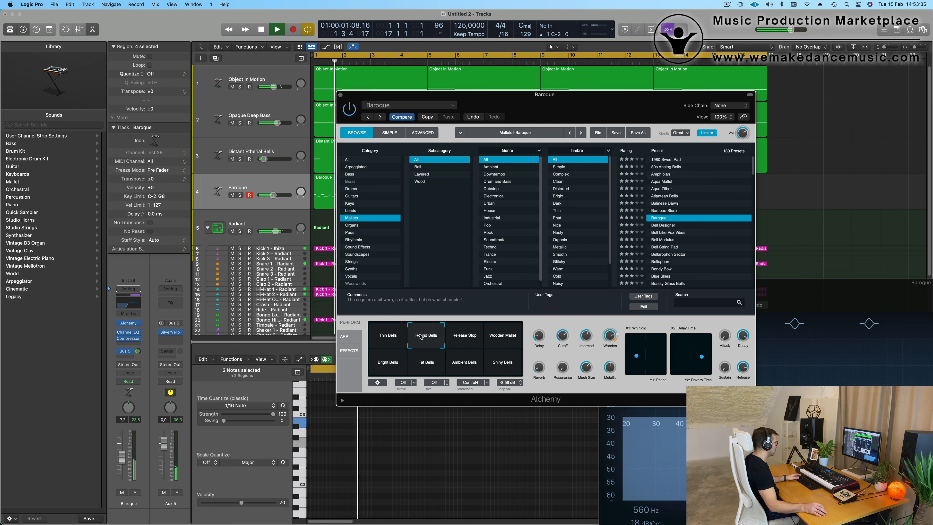
left_click(426, 366)
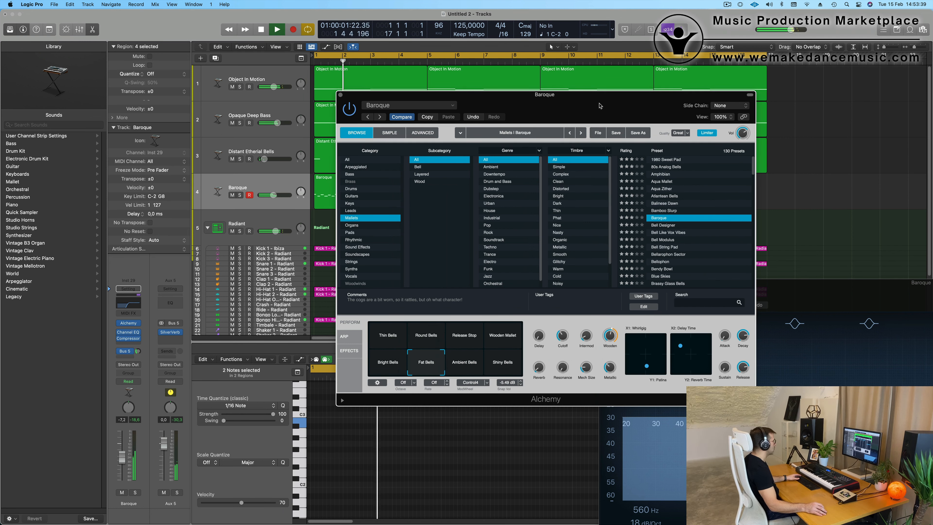
Lower the Baroque track's volume to -11.0 dB and solo the track briefly during playback
left_click_drag(600, 106, 717, 84)
left_click(264, 186)
key("space")
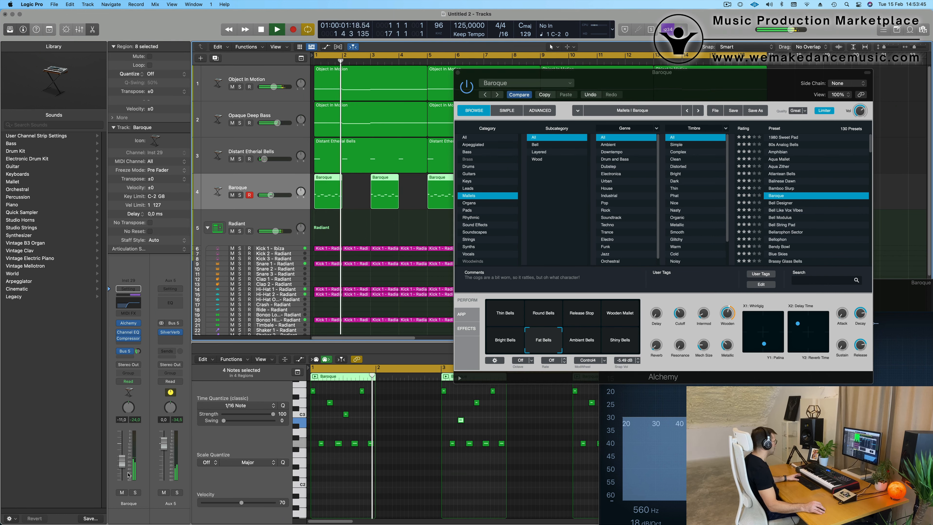
key("s")
key("s")
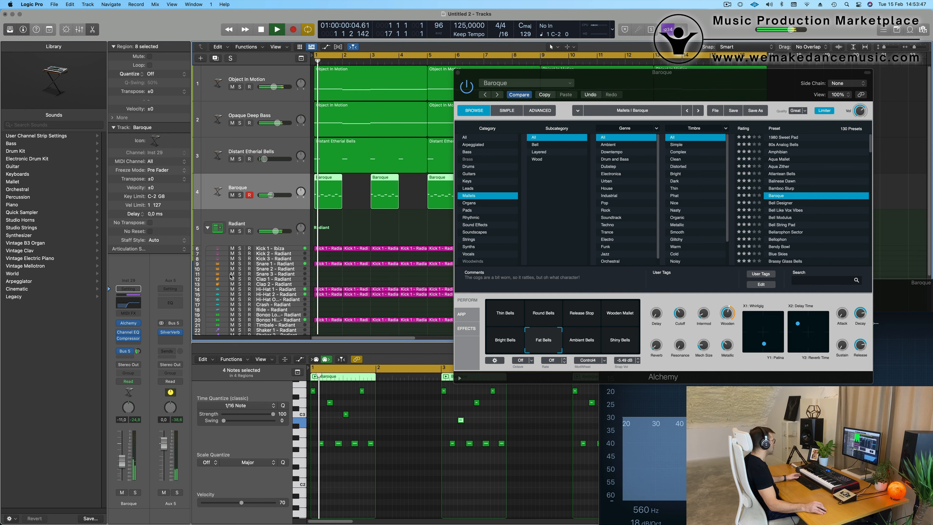
Select the Distant Etherial Bells track and close the Alchemy window to expose the whole arrangement
left_click(278, 147)
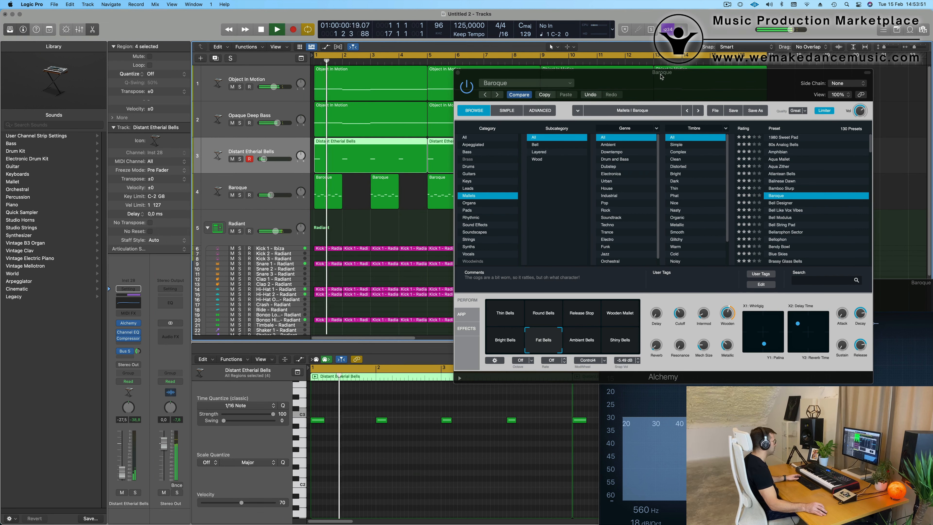
left_click_drag(660, 77, 373, 125)
left_click(322, 128)
scroll(413, 245, "left", 5)
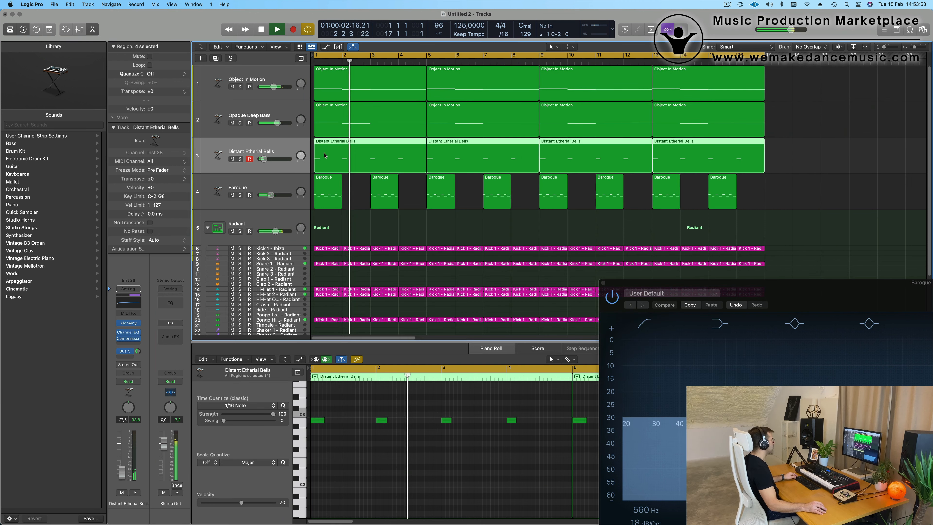
scroll(393, 231, "right", 2)
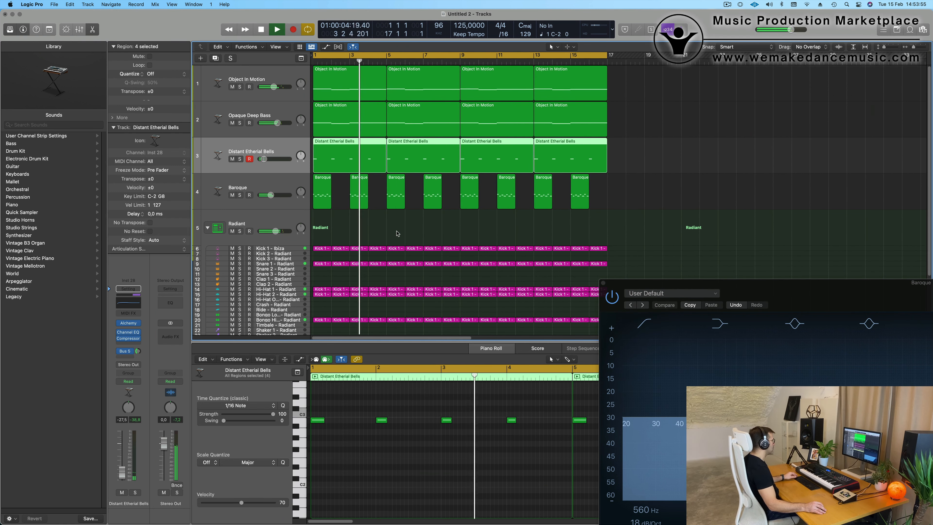
scroll(397, 232, "right", 1)
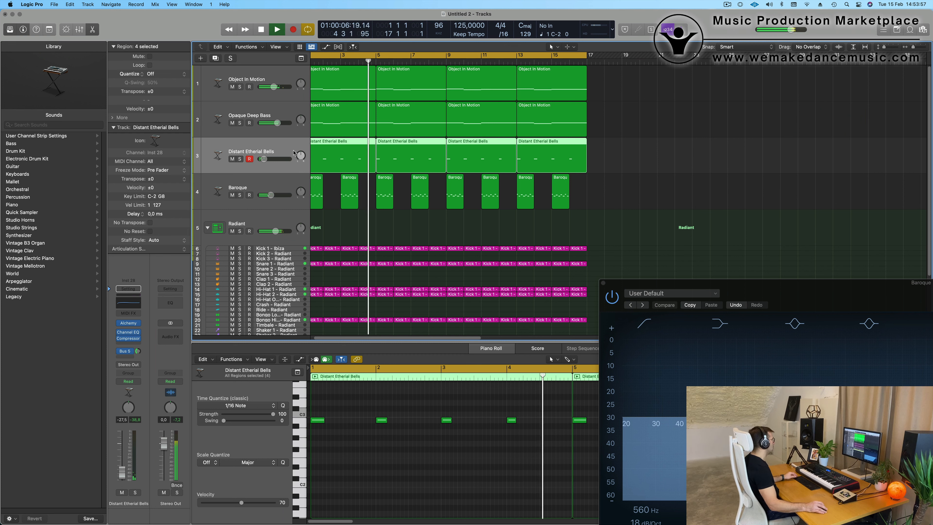
Duplicate the Opaque Deep Bass track with its settings and copy its first Object In Motion region onto the new track at bar 1
left_click(210, 125)
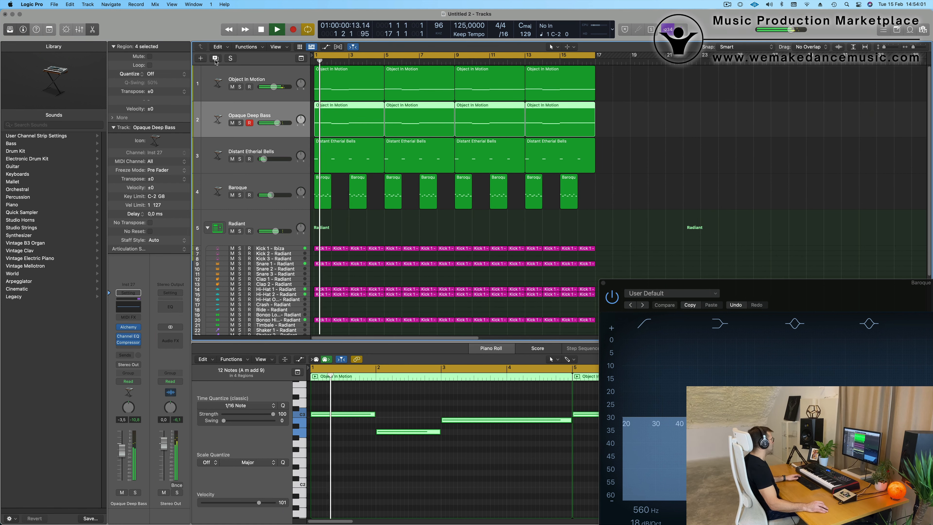
key("super+d")
left_click_drag(351, 120, 351, 155)
key("space")
key("space")
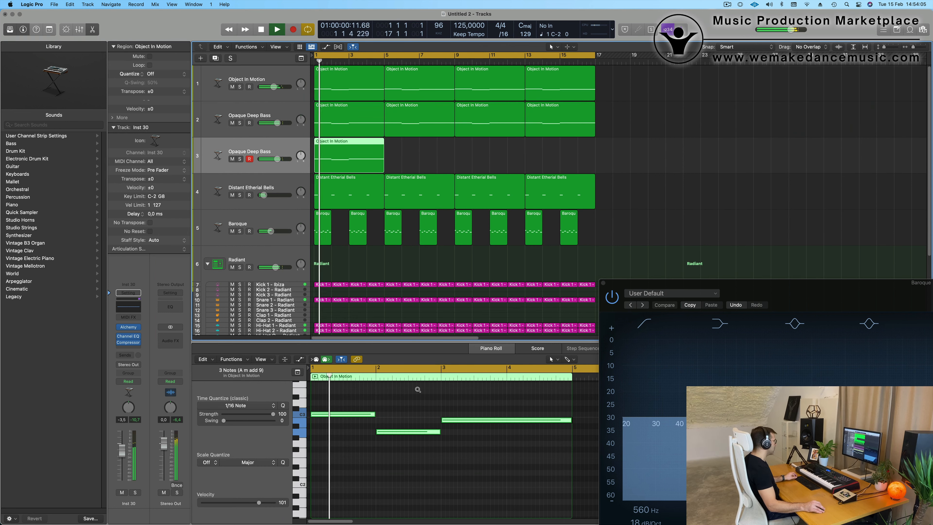
Shorten the notes in the copied Object In Motion region to brief stabs and add a repeat of the third note at bar 4
scroll(409, 393, "left", 5)
key("space")
left_click_drag(363, 402, 446, 468)
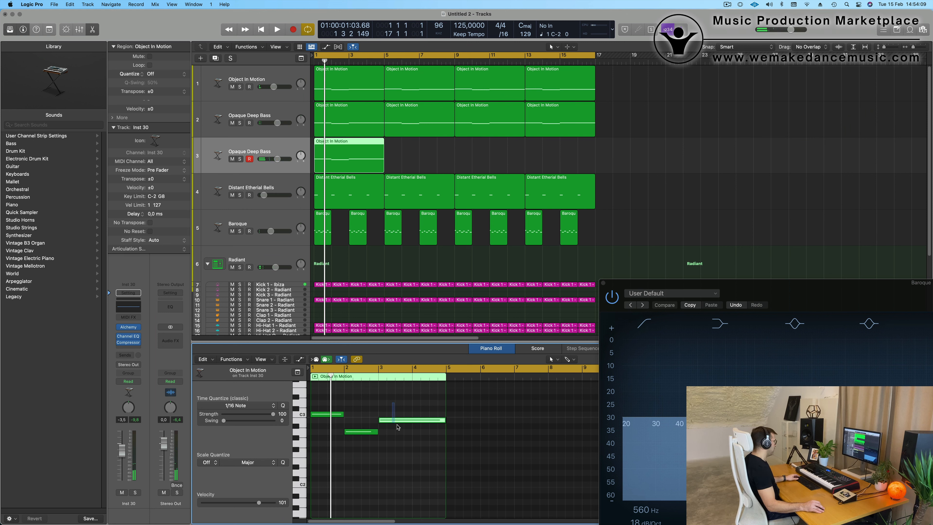
mouse_move(434, 420)
left_mouse_down()
mouse_move(409, 423)
mouse_move(424, 425)
left_mouse_up()
key("super+a")
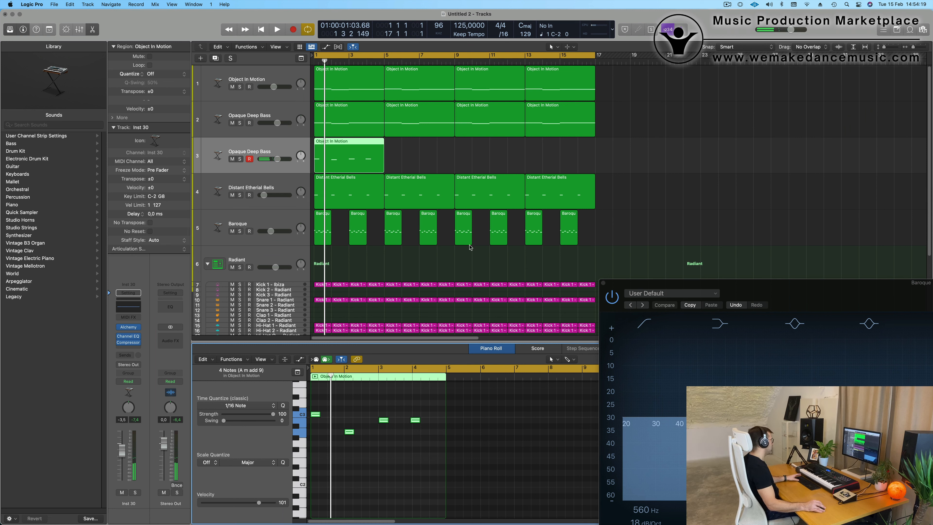
key("space")
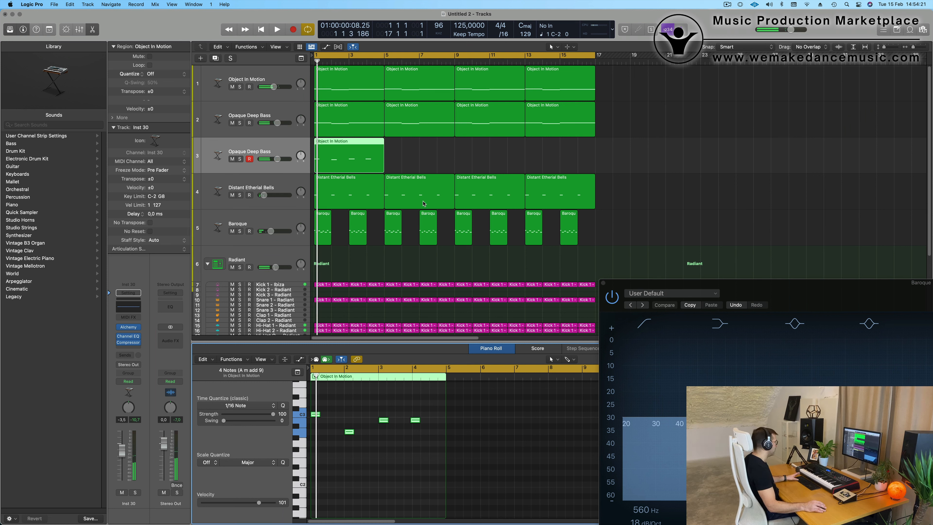
key("space")
key("space")
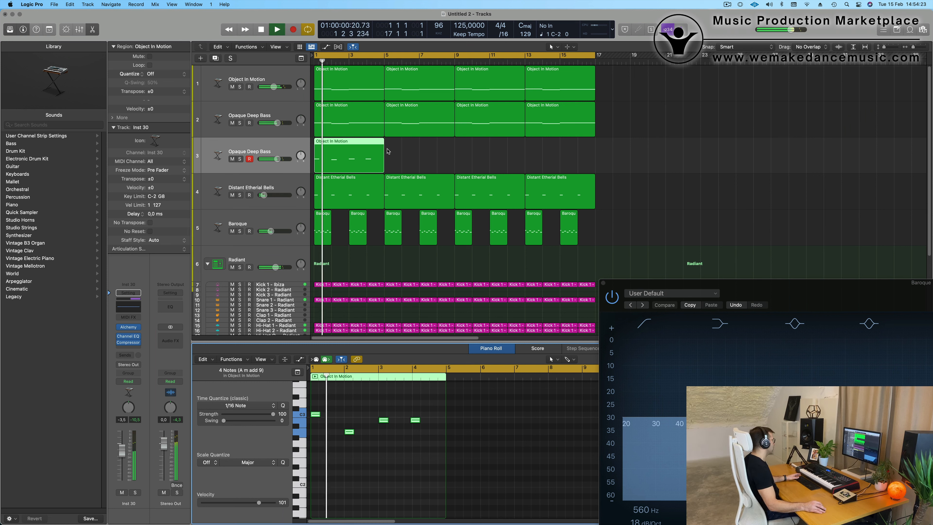
Repeat the edited Object In Motion region three times on the duplicated bass track to fill 16 bars
key("super+r")
key("super+r")
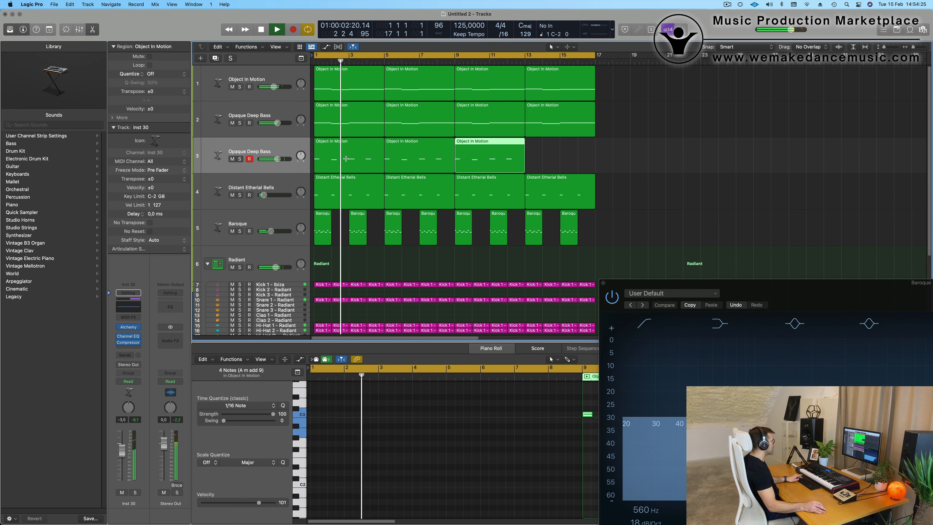
key("super+r")
key("space")
key("space")
Load the Prophetic Brass preset from the Vintage Synth Brass category into the duplicated track's Alchemy and play it from the start
left_click(283, 151)
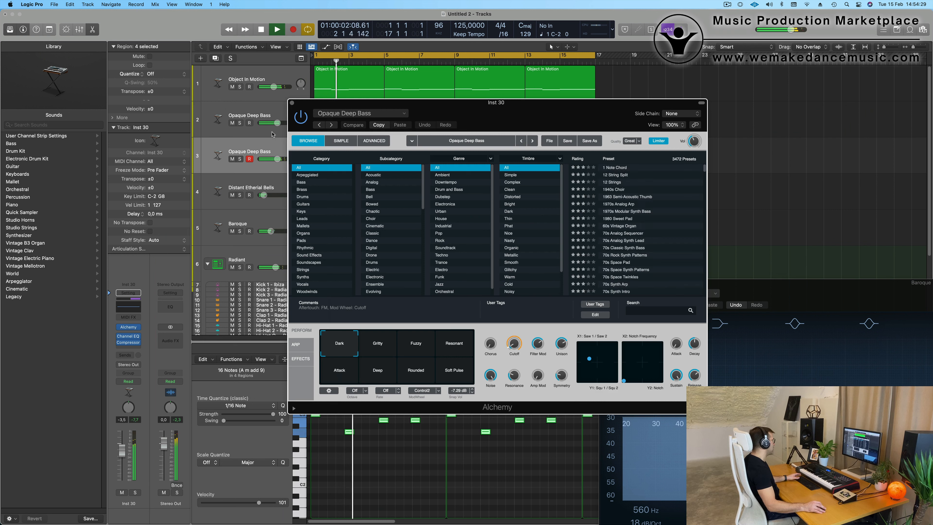
left_click(349, 115)
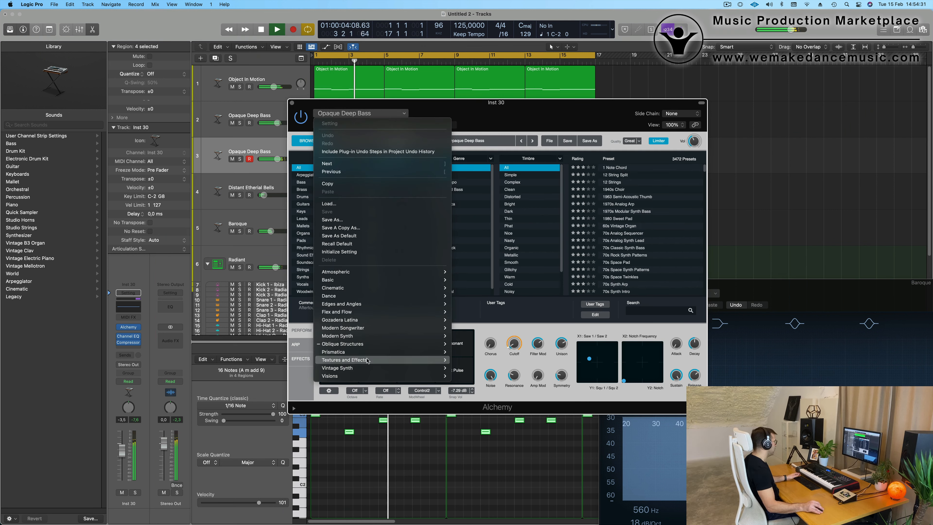
mouse_move(367, 363)
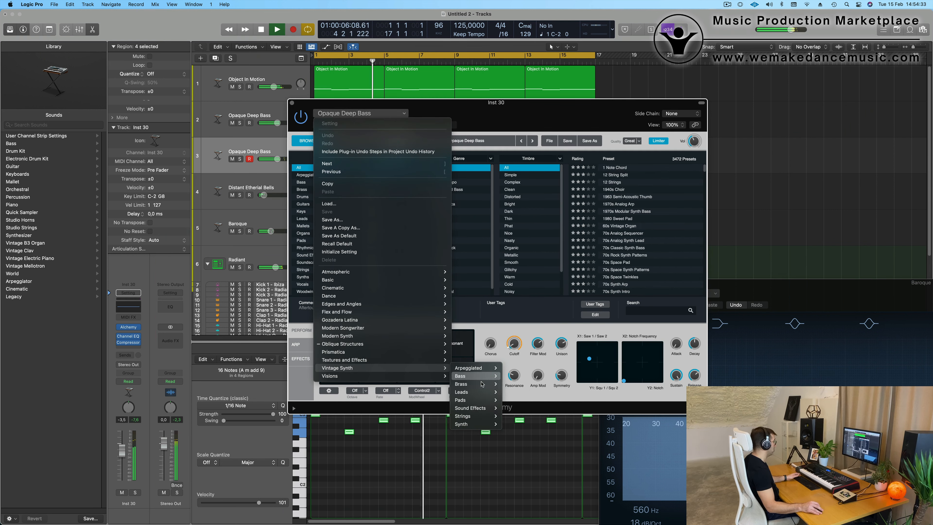
mouse_move(482, 384)
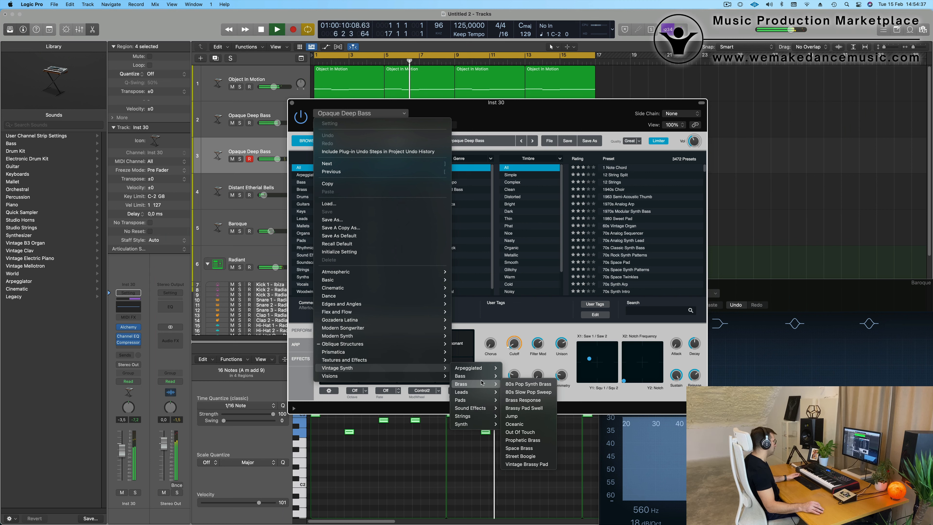
left_click(529, 438)
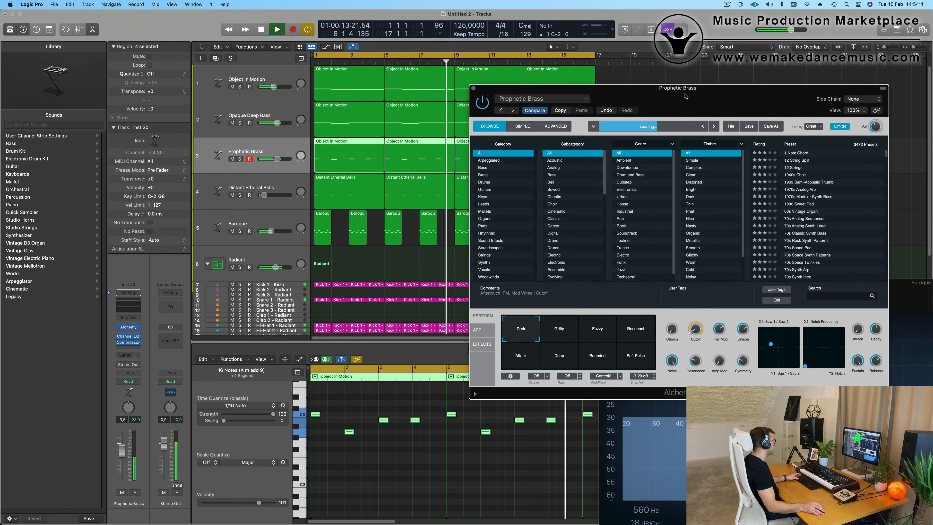
key("space")
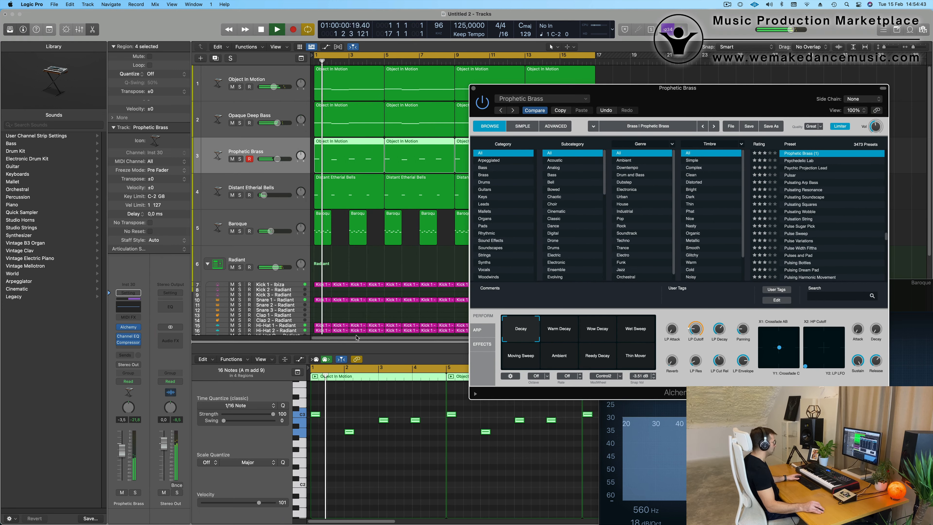
Try the Warm Decay variation of Prophetic Brass with LP Cutoff at 41.2% during playback
left_click(558, 334)
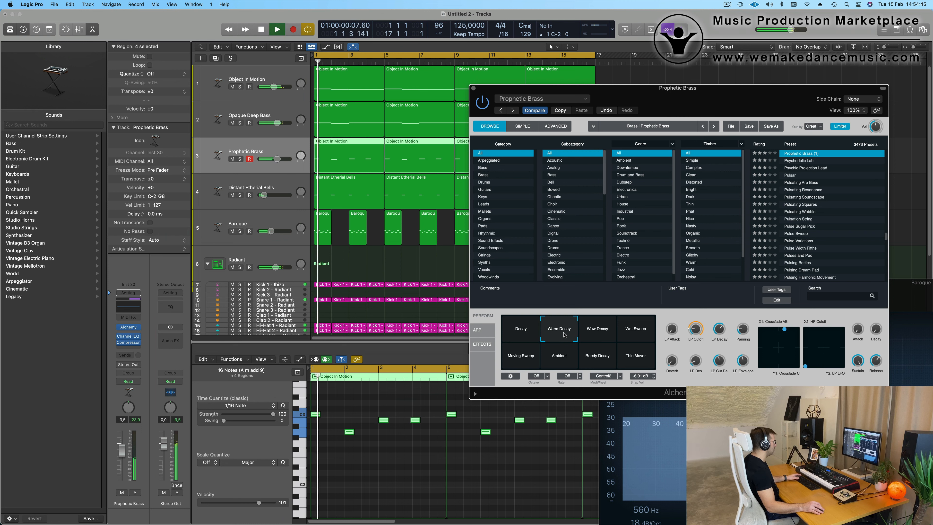
key("Return")
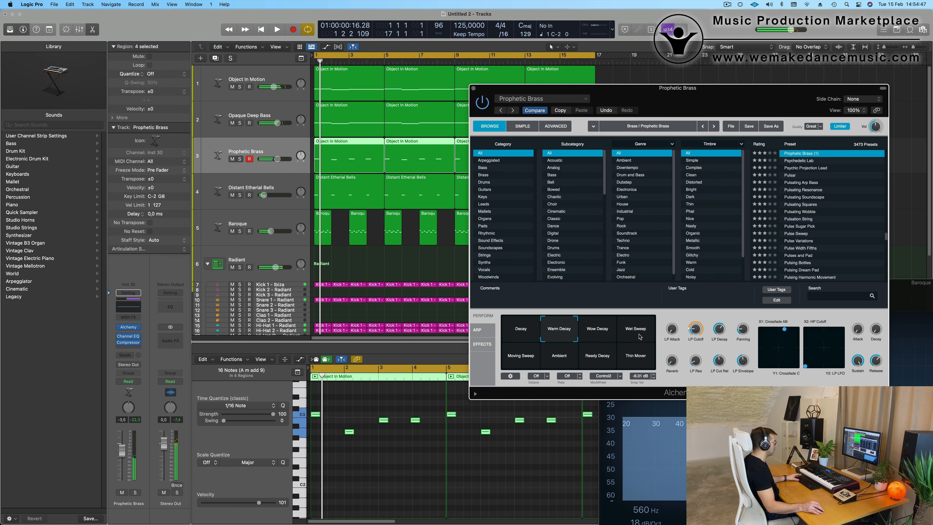
key("Return")
left_click_drag(693, 332, 694, 327)
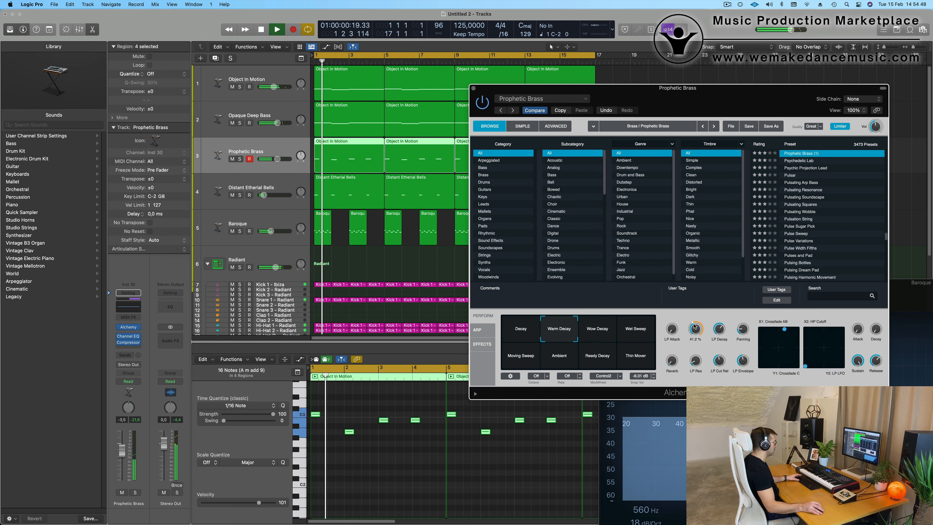
Switch Prophetic Brass to the Wow Decay variation and raise the track's volume to -1.9 dB
left_click(599, 331)
key("Return")
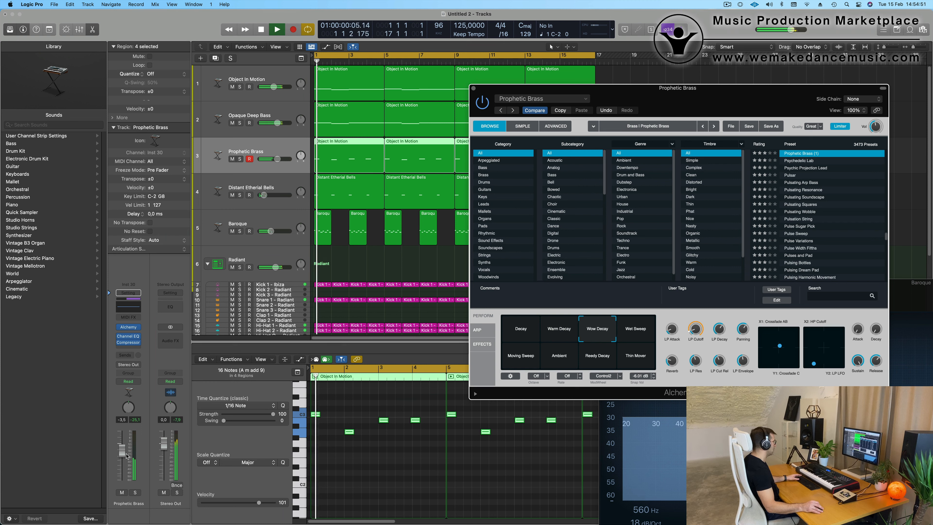
key("Return")
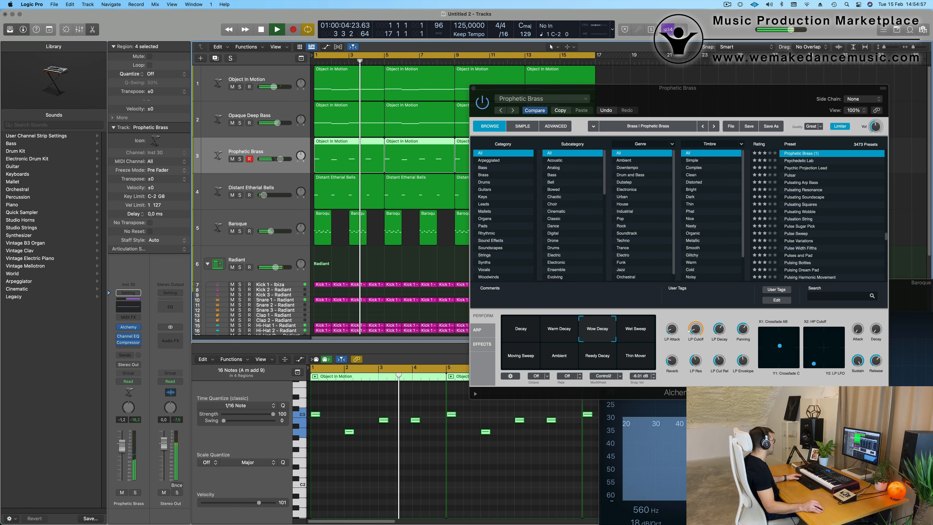
key("Return")
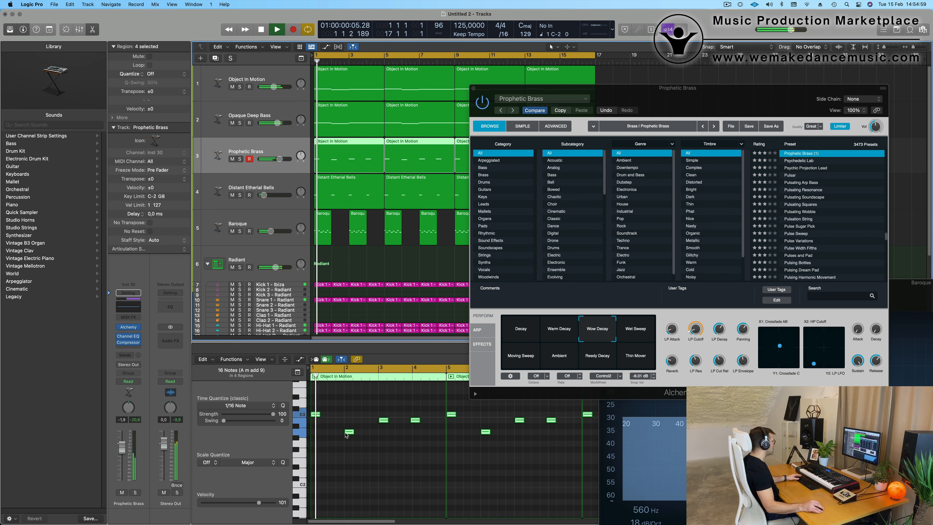
Nudge the bar 4 note slightly later in the first Prophetic Brass region and replace the three following regions with repeats of it
left_click(415, 420)
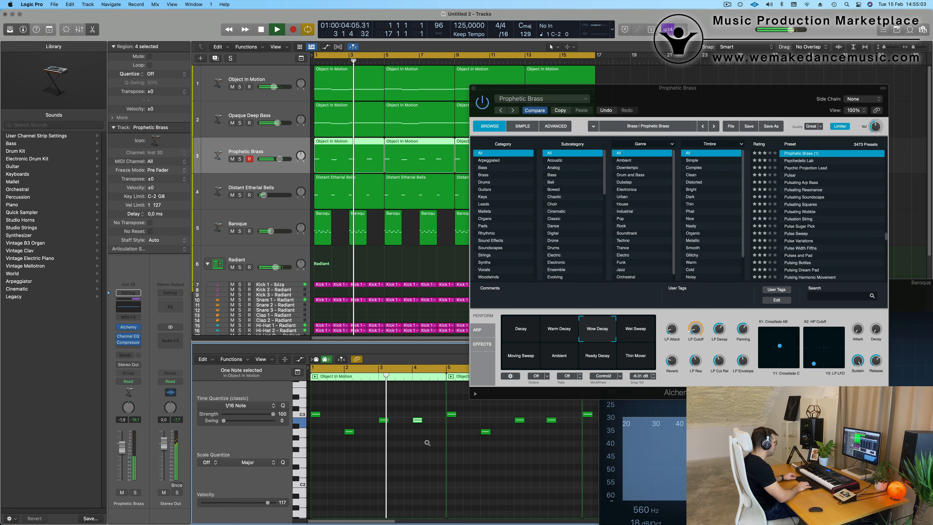
left_click_drag(657, 90, 527, 260)
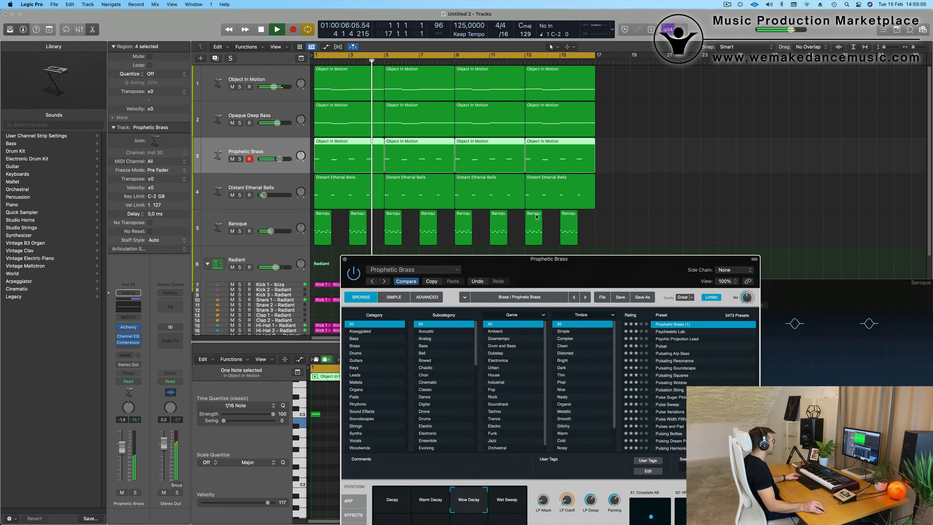
key("space")
key("space")
left_click_drag(621, 155, 393, 153)
key("Delete")
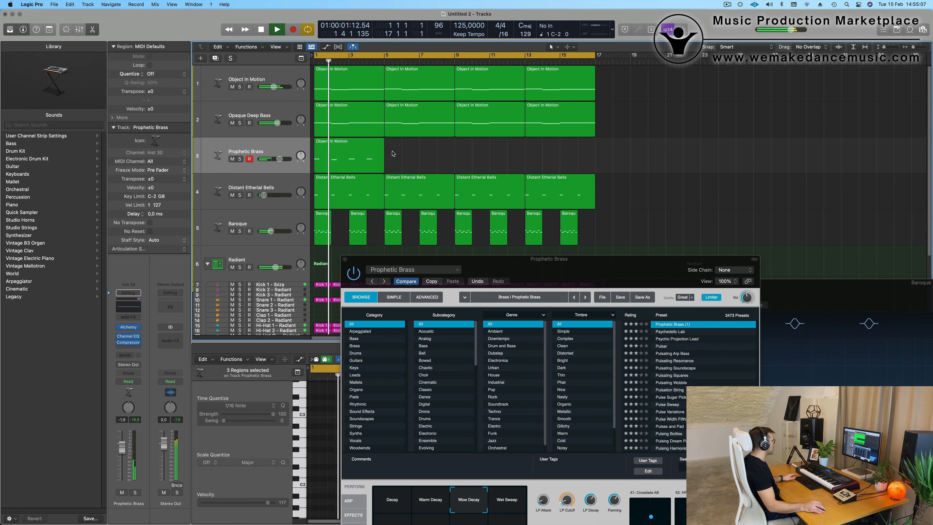
left_click(334, 162)
key("super+r")
key("super+r")
key("super+r")
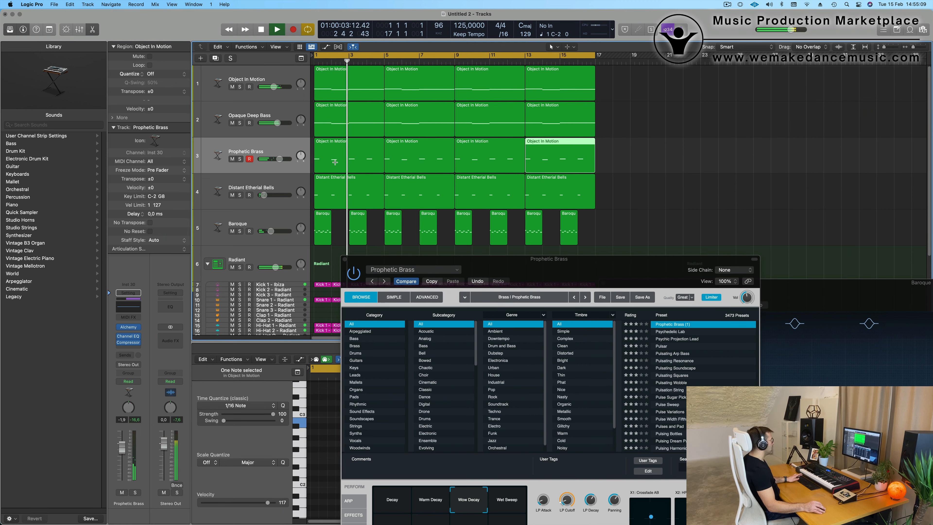
Compare the Wet Sweep, Moving Sweep, Ambient, Reedy Decay and Thin Mover variations of Prophetic Brass during playback, and return to Wow Decay
left_click(658, 163)
left_click_drag(606, 262, 693, 109)
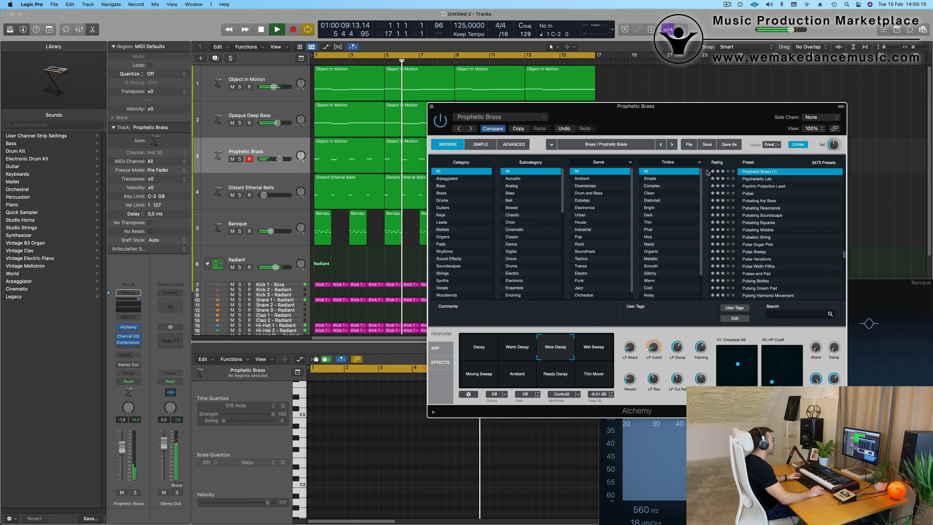
left_click_drag(673, 136, 684, 97)
key("space")
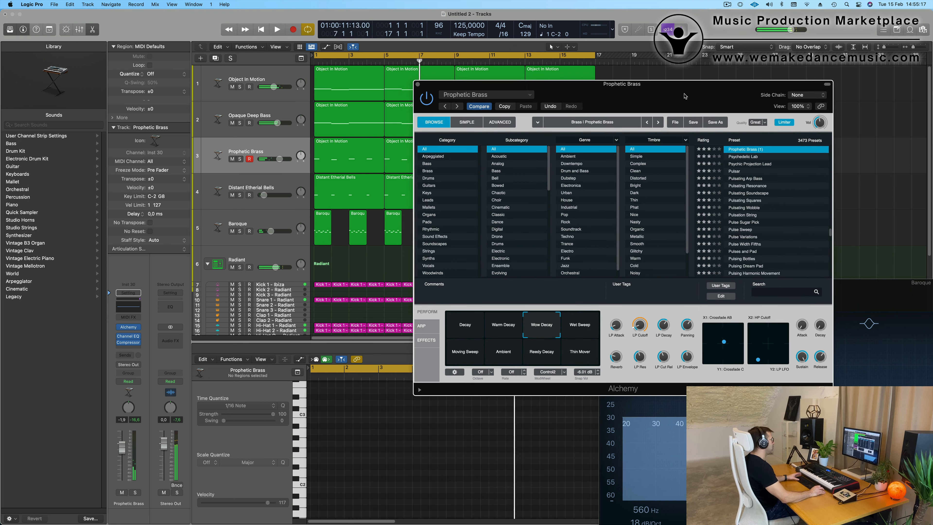
left_click(582, 325)
key("space")
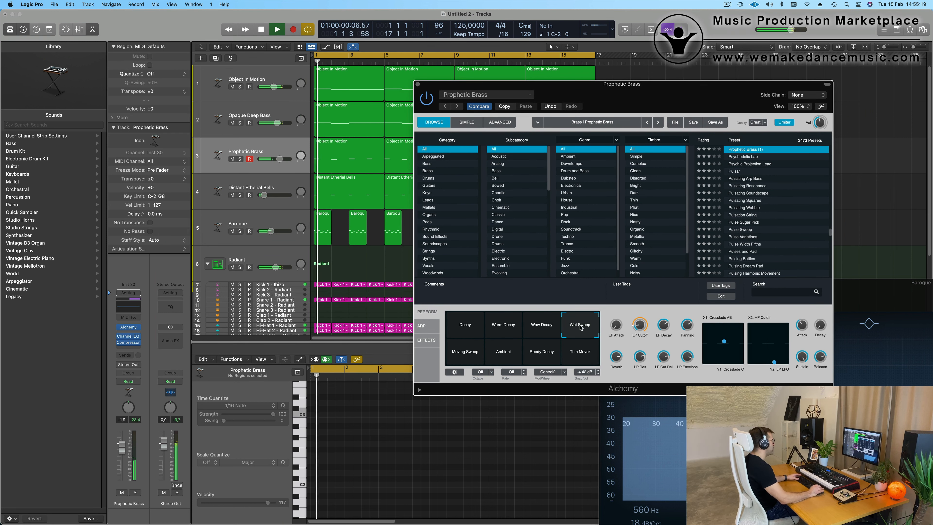
left_click(467, 361)
left_click(505, 357)
key("space")
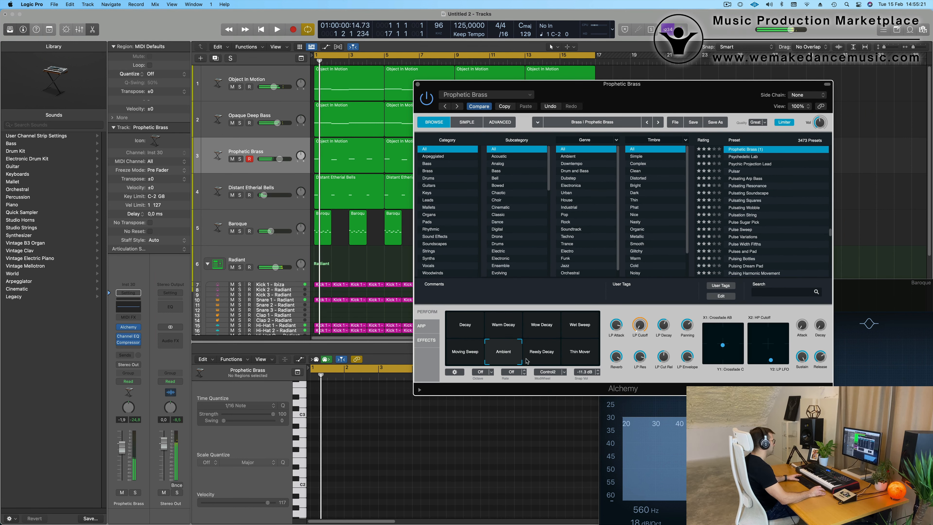
left_click(546, 357)
key("space")
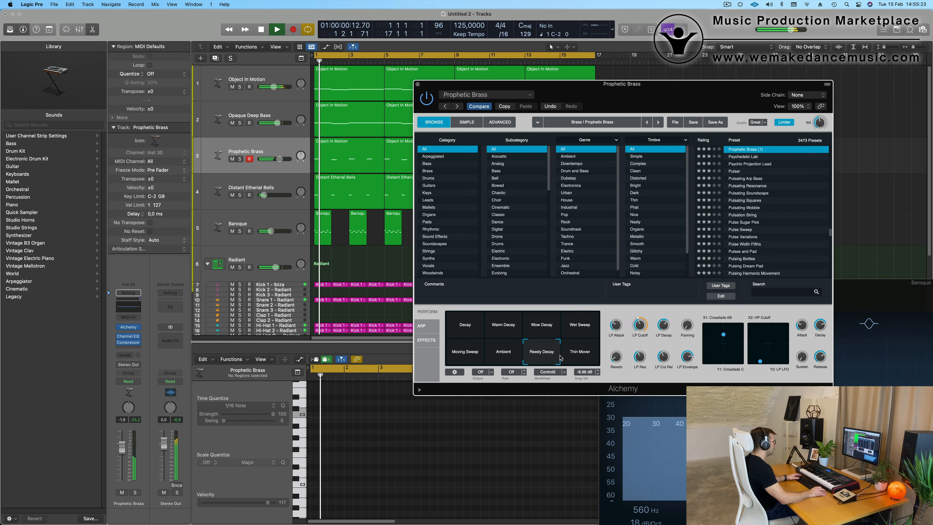
left_click(578, 358)
key("space")
left_click(585, 326)
key("space")
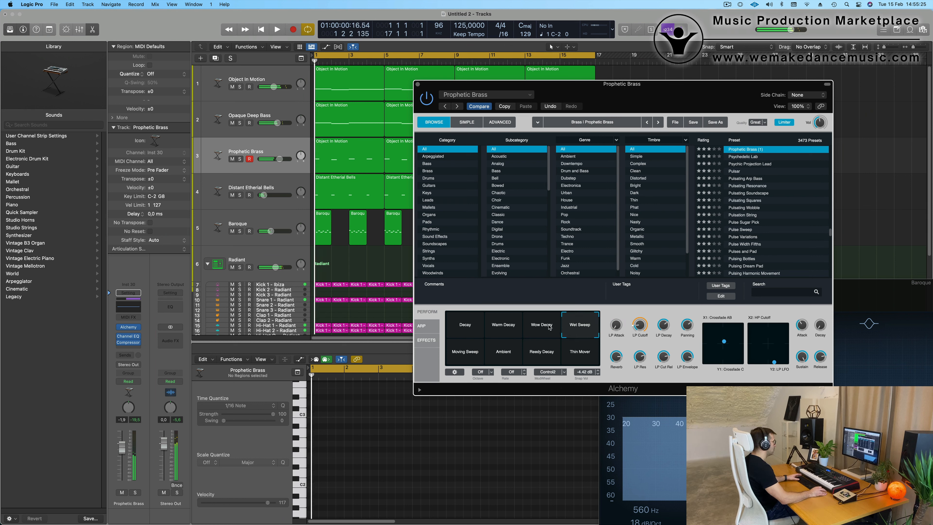
key("space")
left_click(545, 329)
key("space")
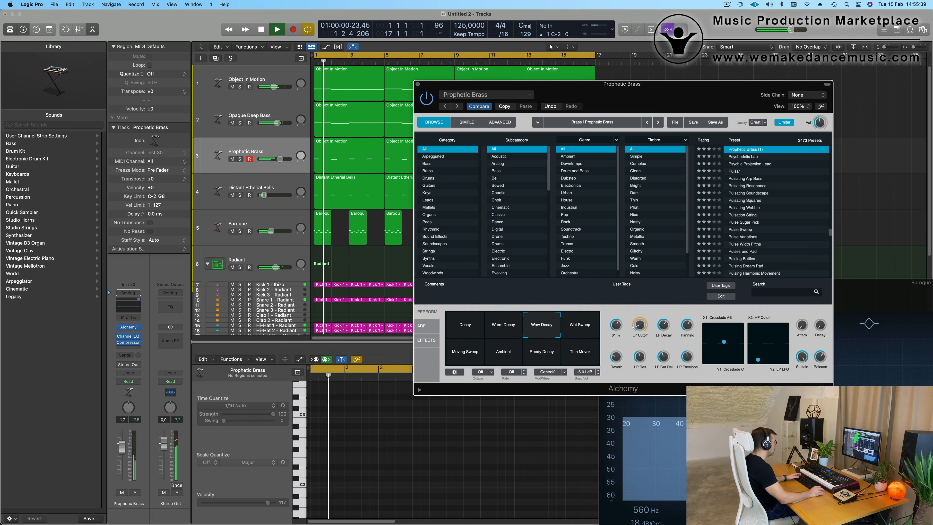
Fine-tune the LP Cutoff and Reverb of the Wow Decay sound during playback and close the Alchemy window
key("Return")
left_click_drag(645, 323, 641, 324)
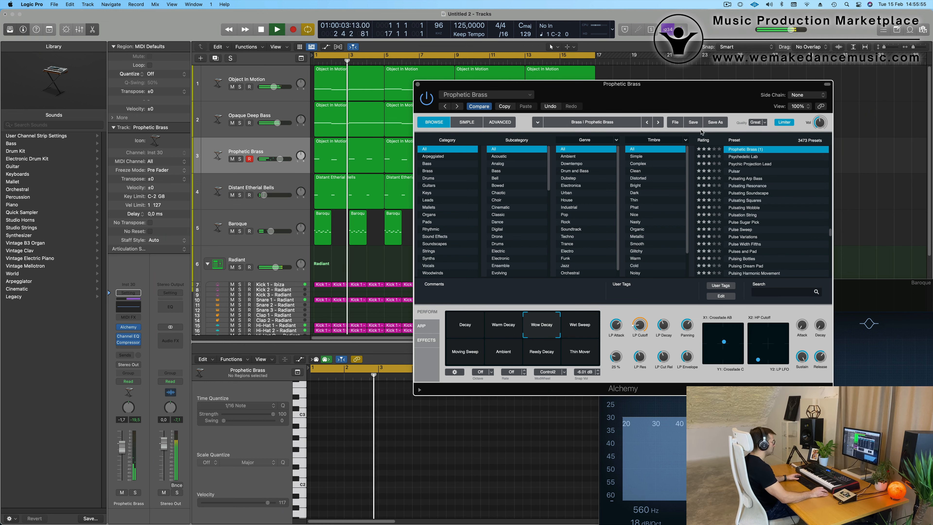
left_click_drag(718, 95, 730, 123)
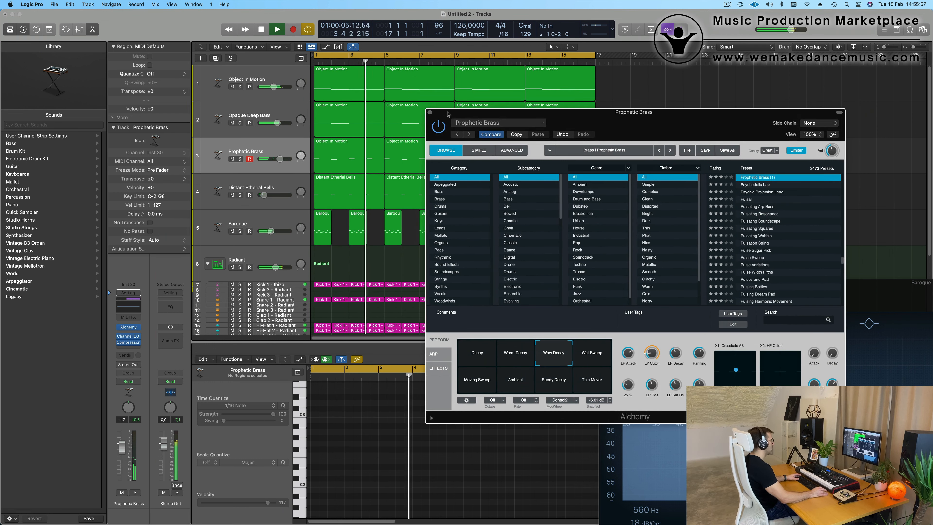
left_click(430, 112)
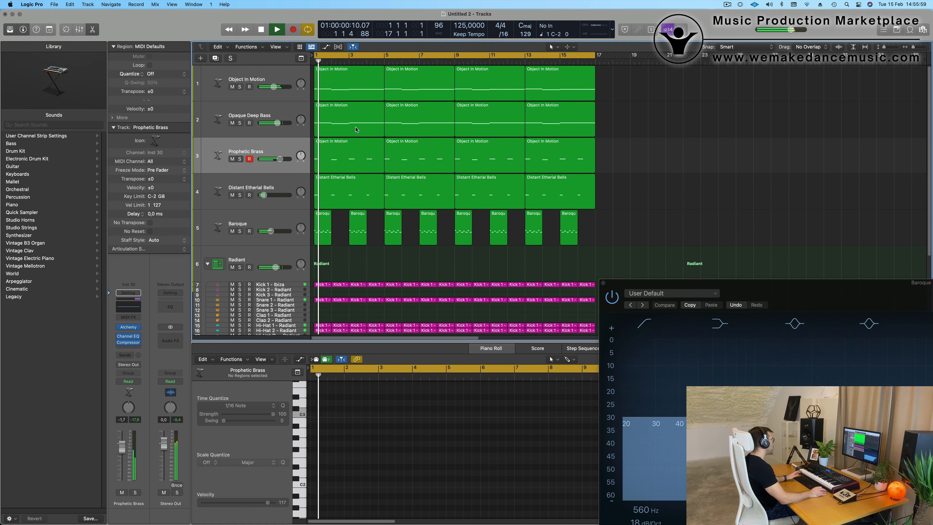
Add a low cut at 122 Hz with a 24 dB/Oct slope in the Prophetic Brass track's Channel EQ and close it
left_click(280, 154)
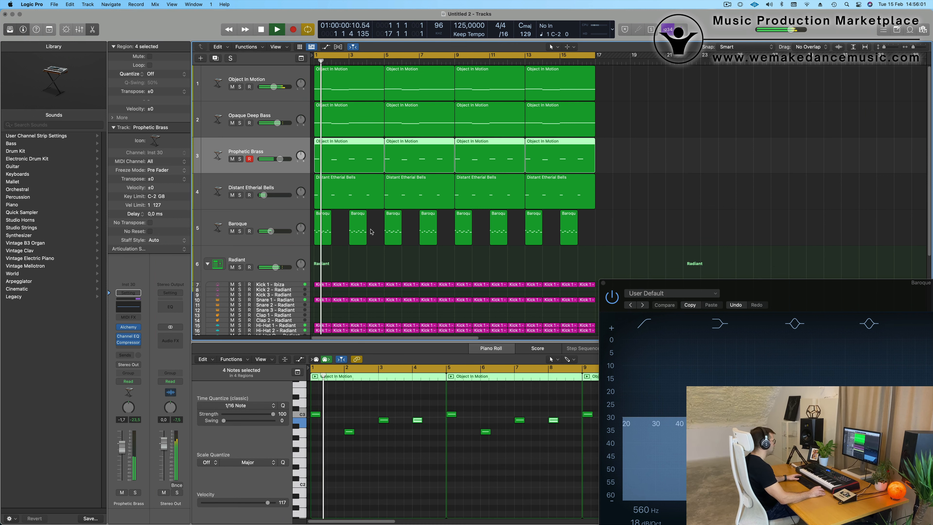
left_click(336, 145)
left_click_drag(342, 245, 403, 268)
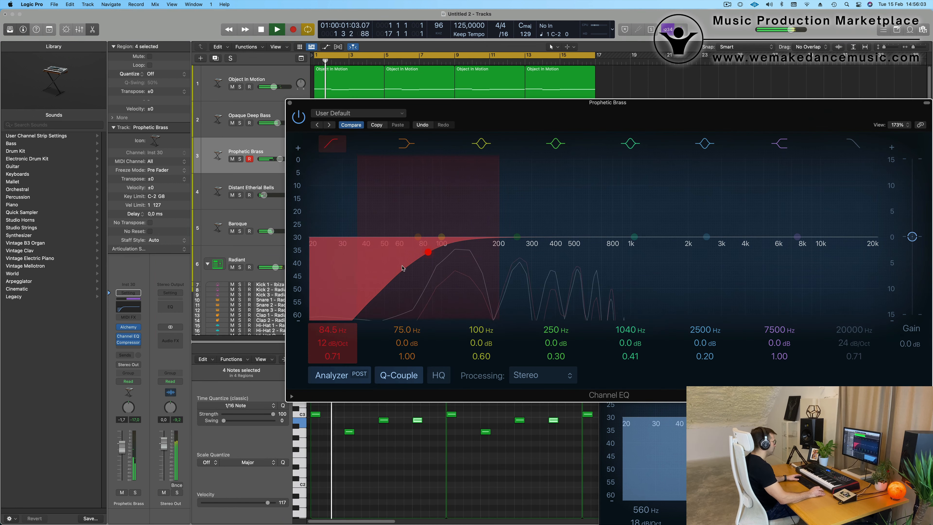
left_click_drag(332, 347, 332, 324)
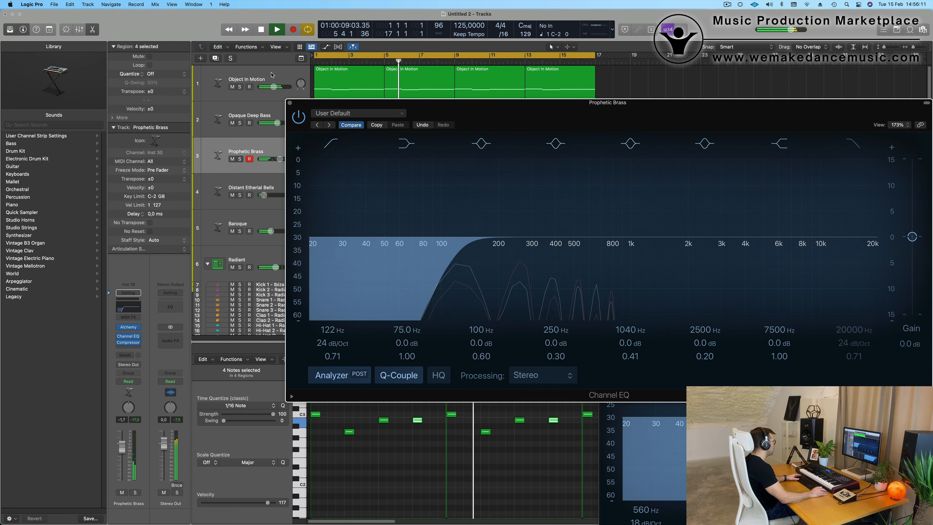
left_click(291, 104)
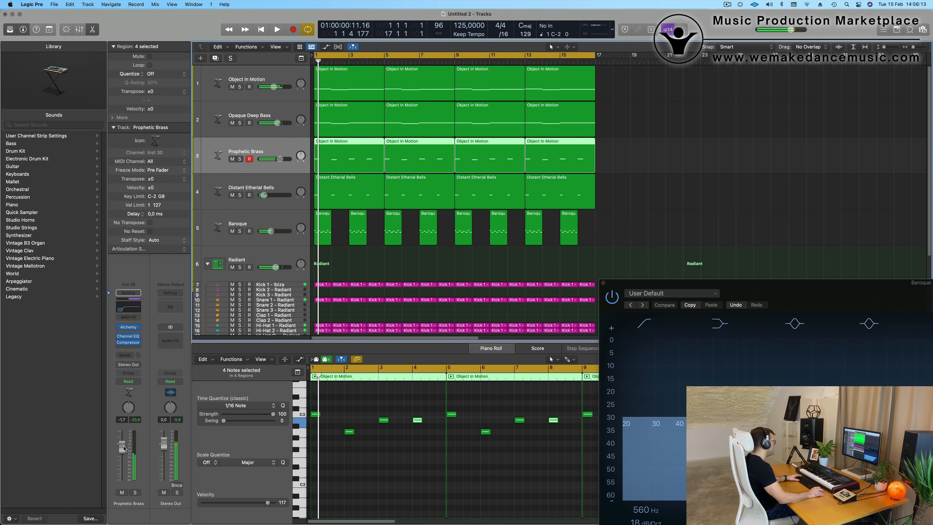
Set the Prophetic Brass track volume to -4.3 dB during playback and close the Baroque track's EQ window
left_click_drag(122, 449, 122, 456)
key("space")
key("space")
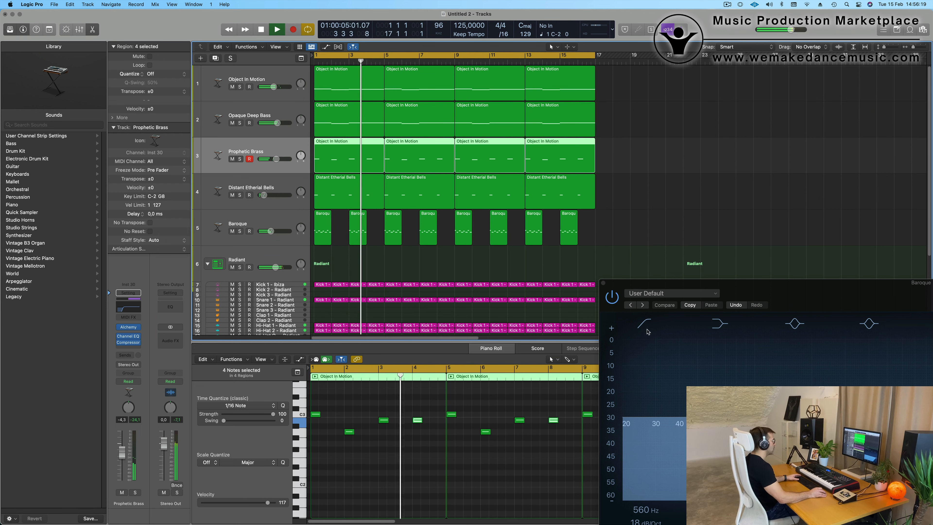
left_click(603, 283)
scroll(502, 270, "up", 1)
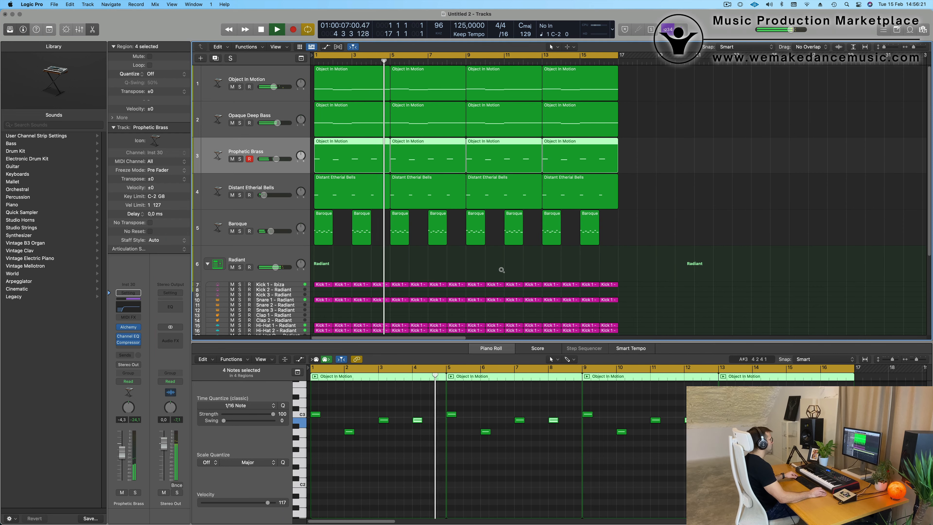
scroll(501, 270, "down", 3)
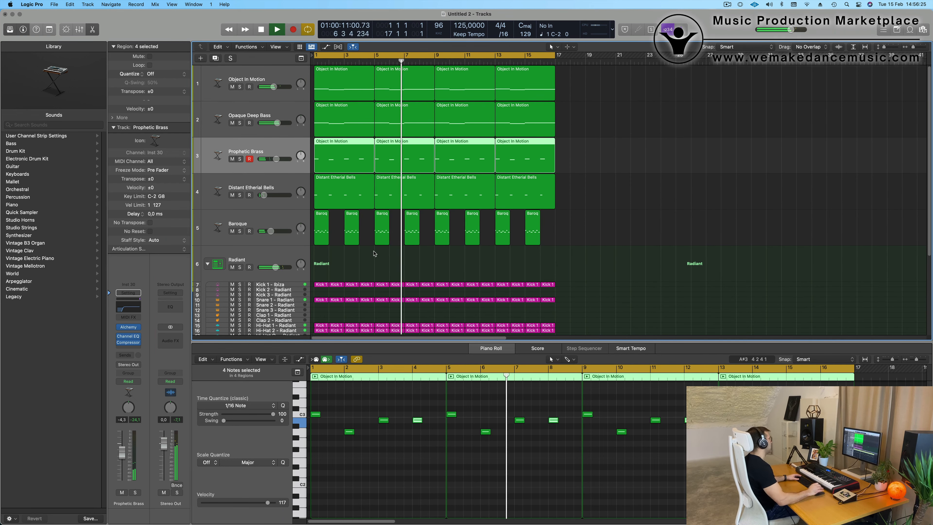
scroll(374, 253, "down", 1)
scroll(285, 88, "up", 1)
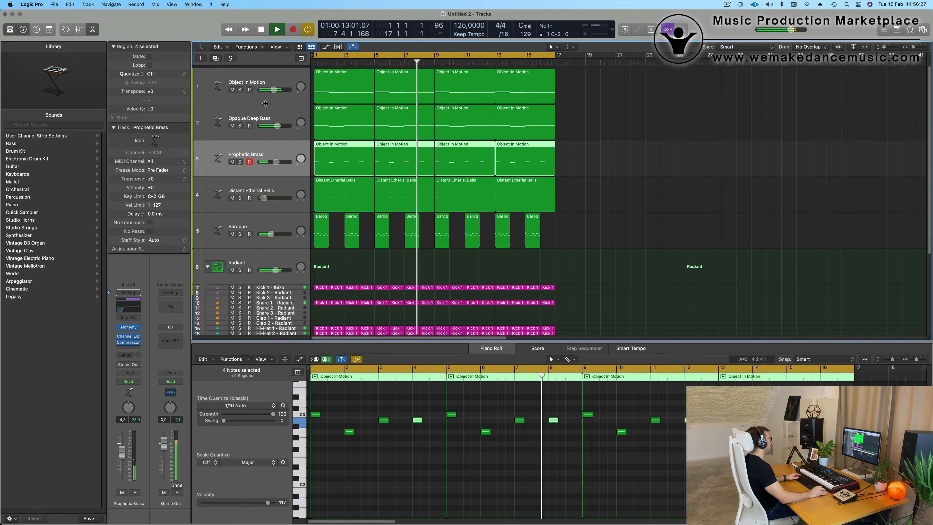
Check the Object In Motion track briefly in solo, then duplicate it and place the new track directly below Baroque
left_click(264, 79)
left_click(239, 87)
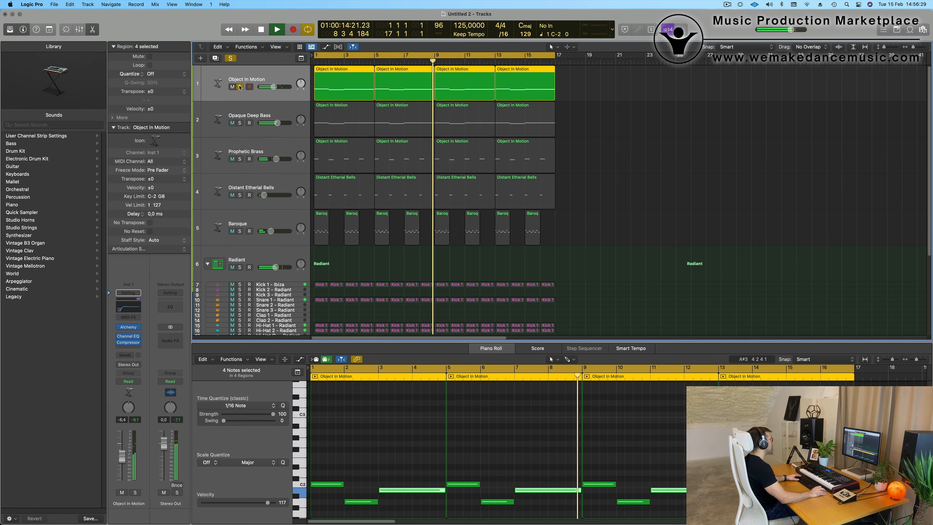
left_click(239, 87)
key("Return")
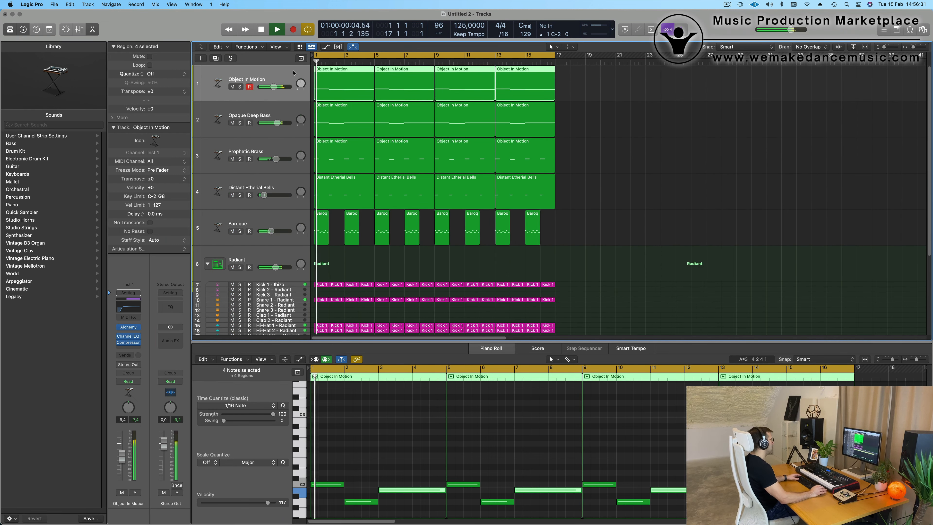
key("super+d")
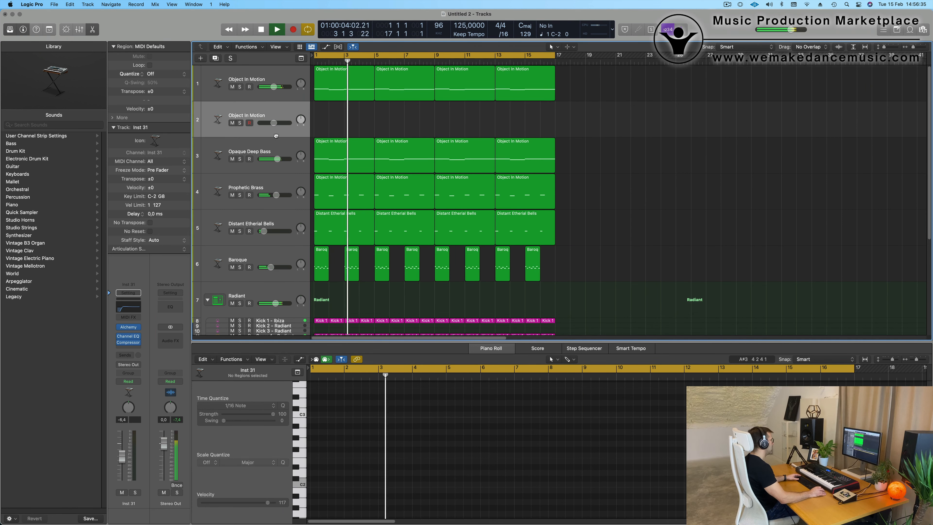
left_click_drag(271, 118, 277, 254)
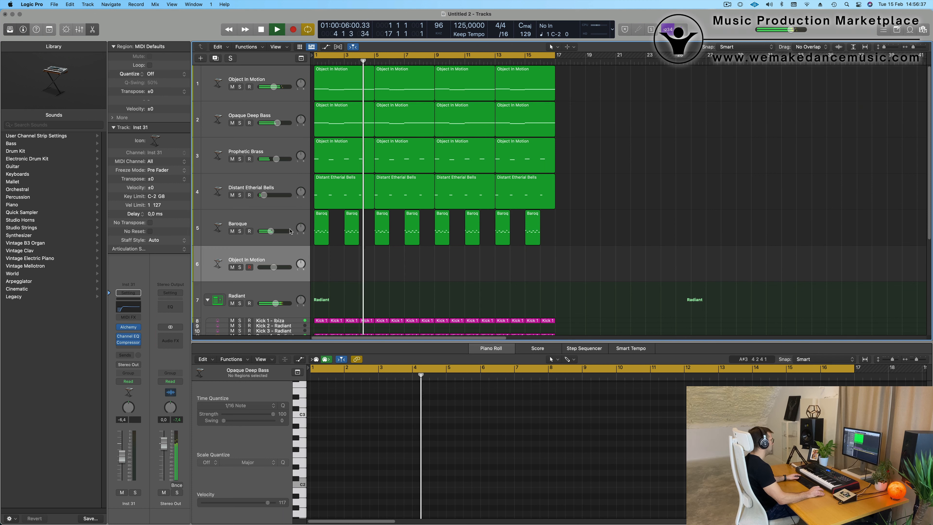
Copy the first Object In Motion region onto the duplicated track and copy its three notes one octave (+12) higher
left_click_drag(338, 95, 338, 275)
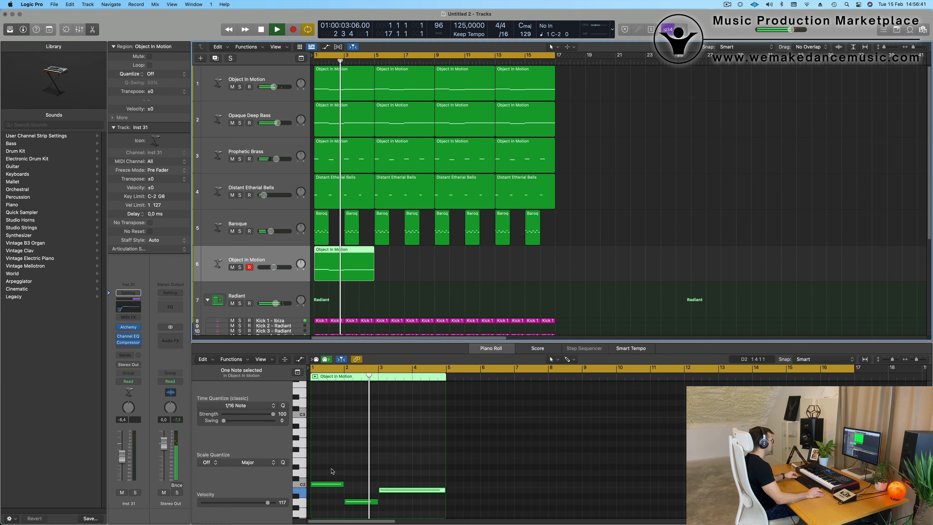
left_click_drag(331, 468, 404, 511)
left_click_drag(336, 482, 336, 416)
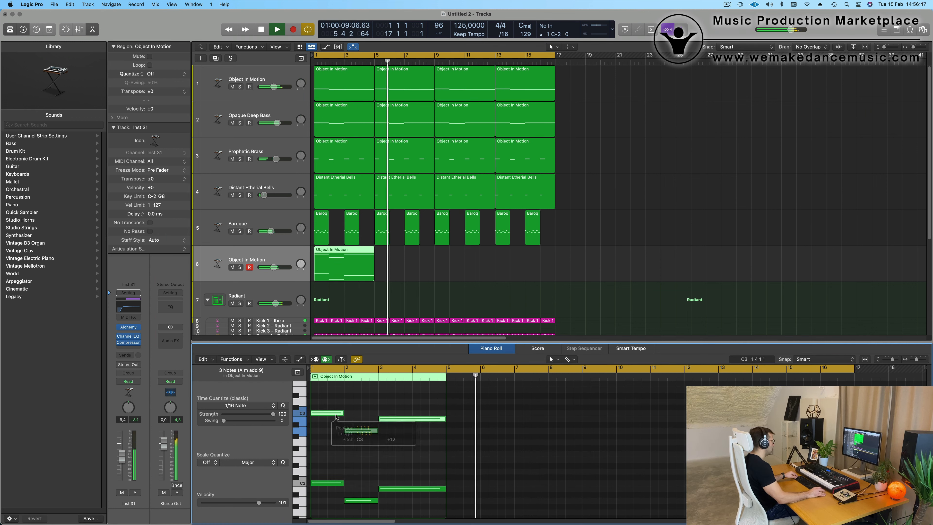
key("Return")
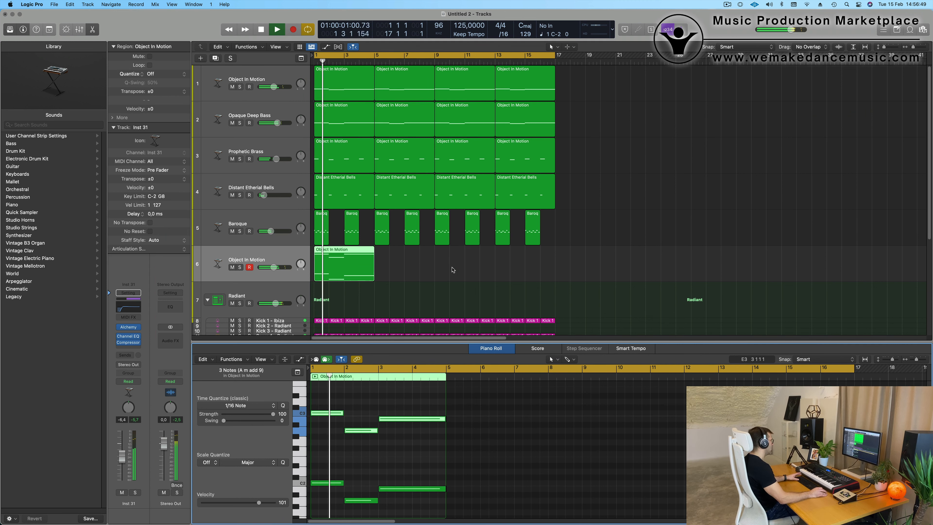
key("space")
key("space")
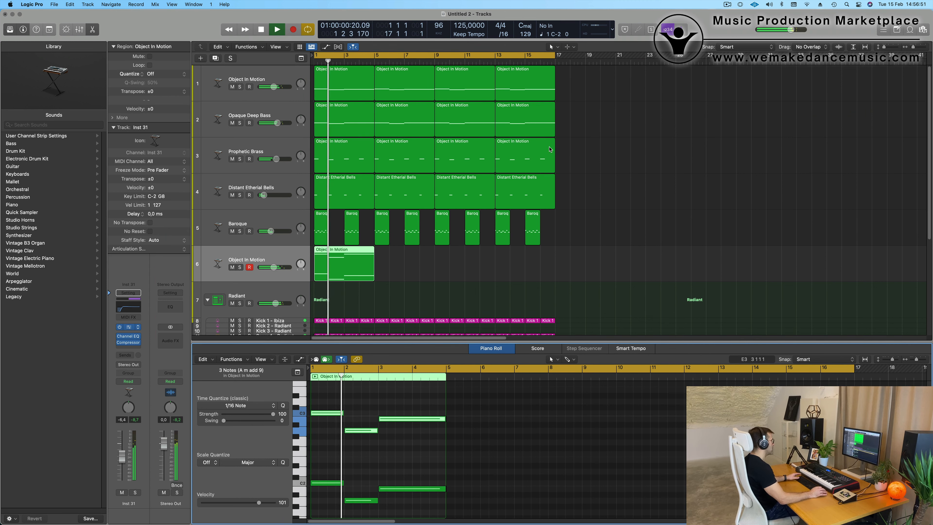
Open the duplicated track's Alchemy instrument and repeat its four-bar region three times to fill the 16 bars
left_click(129, 327)
left_click_drag(514, 116, 770, 118)
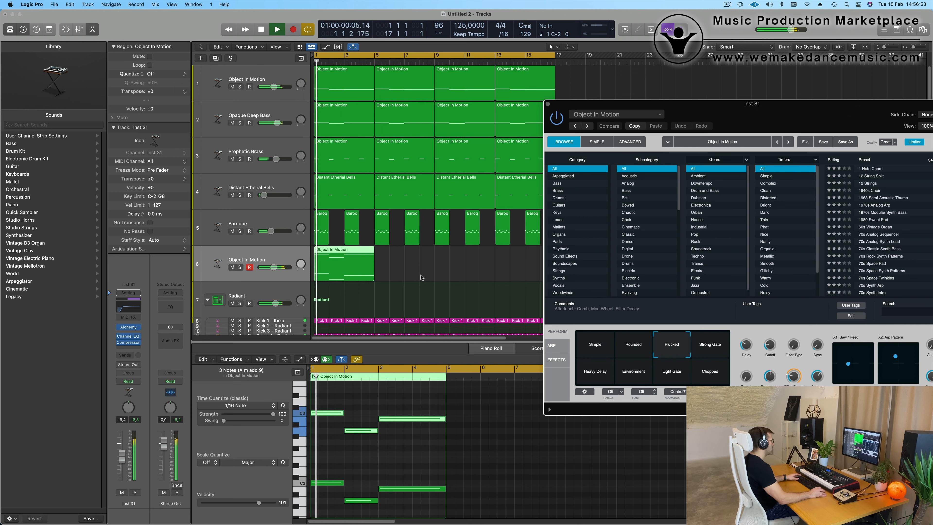
key("super+r")
key("super+r")
key("super+r")
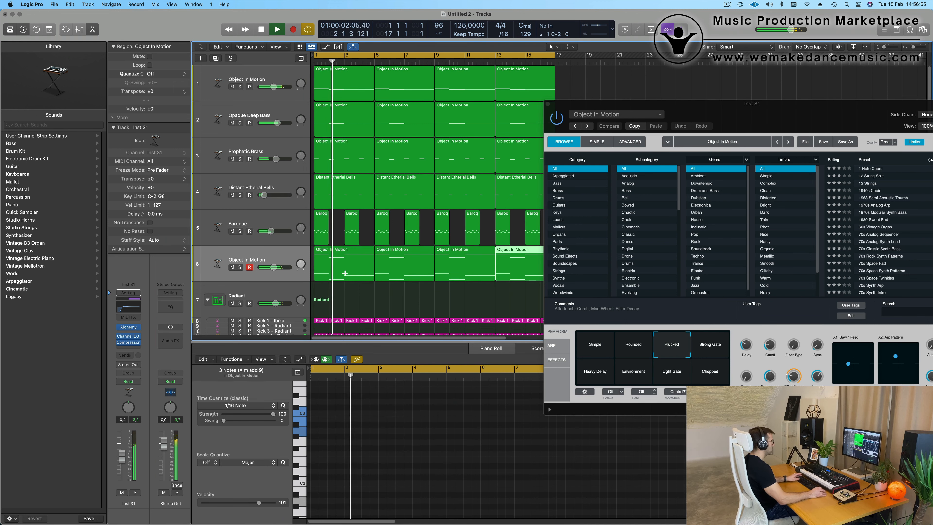
Filter the Alchemy presets to the Pads category and load Cirrus Clouds for playback
left_click_drag(788, 113, 597, 105)
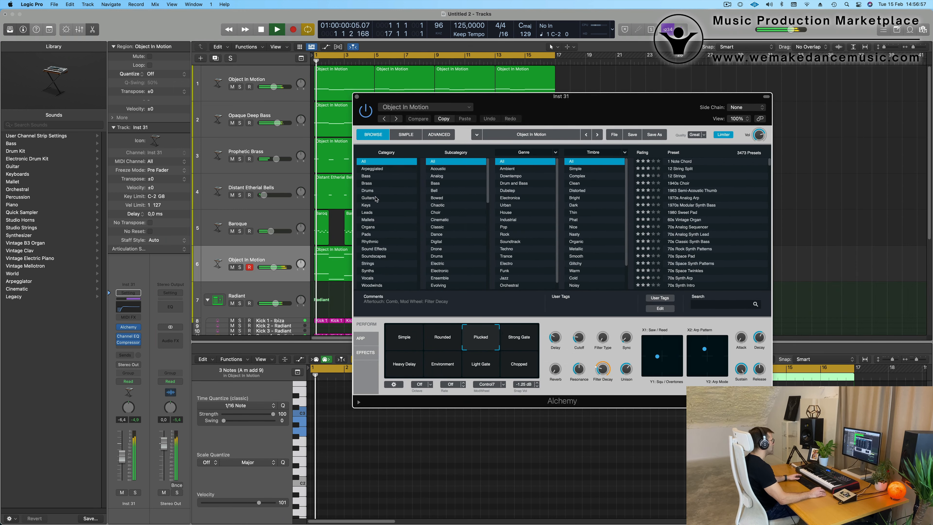
left_click(369, 234)
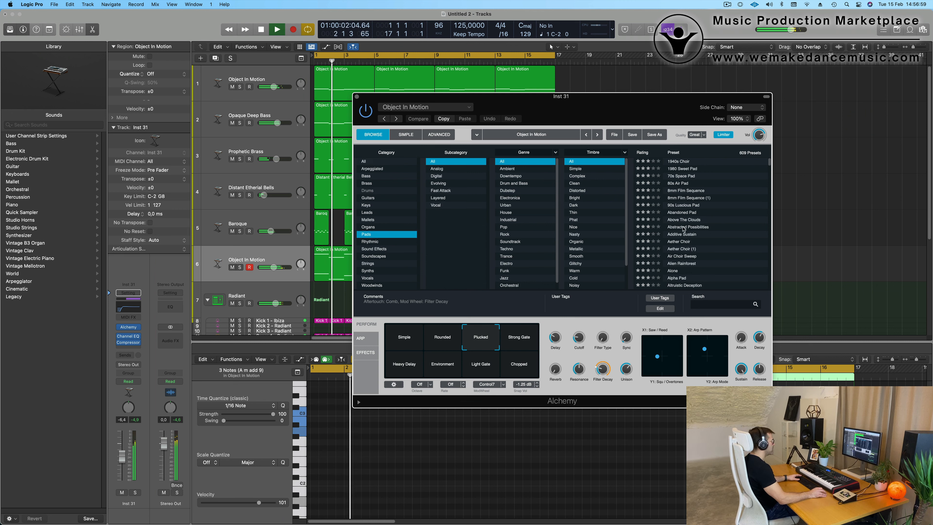
scroll(682, 233, "down", 3)
scroll(683, 233, "down", 5)
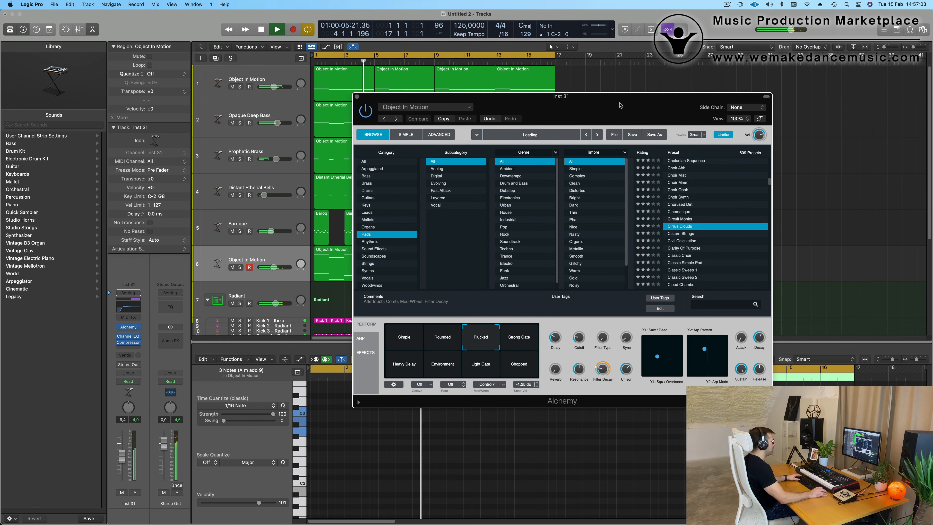
left_click_drag(620, 106, 701, 101)
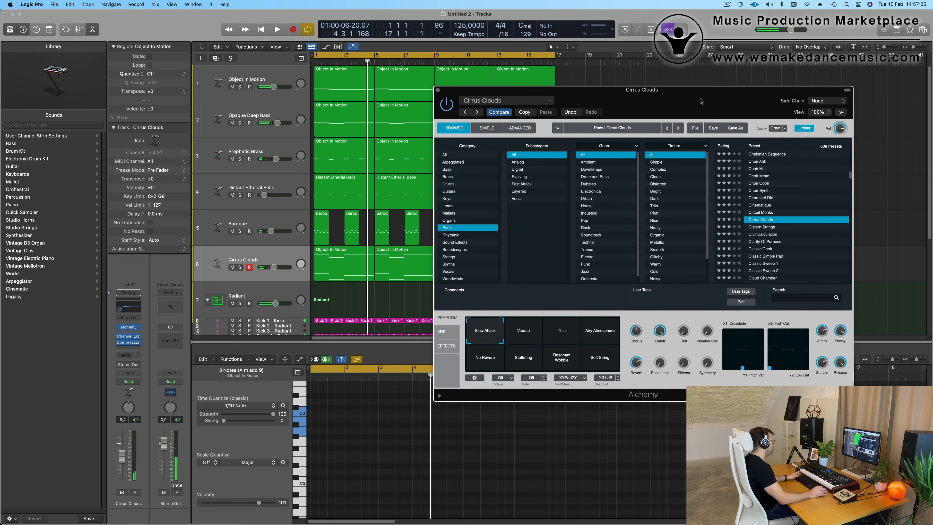
key("space")
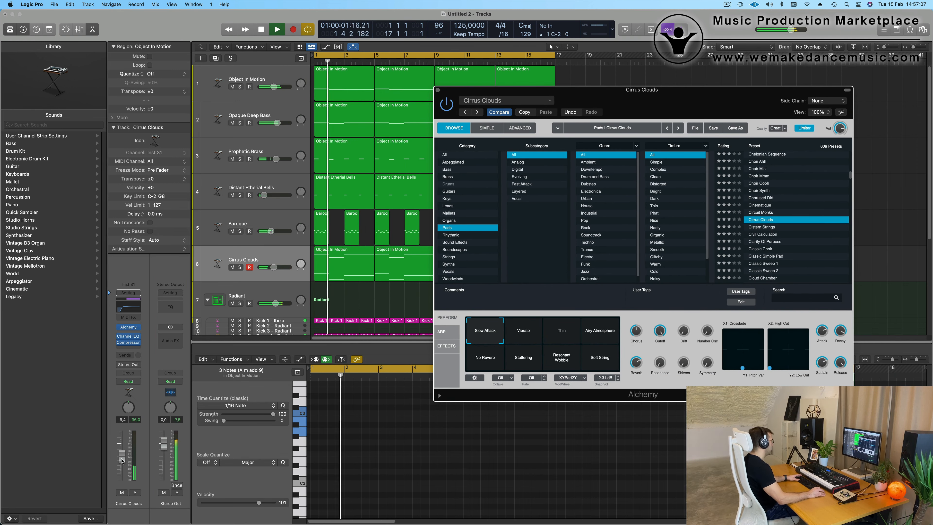
Set the pad track's volume to -4.0 dB while comparing Cirrus Clouds' Vibrato, Thin and No Reverb variations and adjusting attack and sustain
left_click(121, 444)
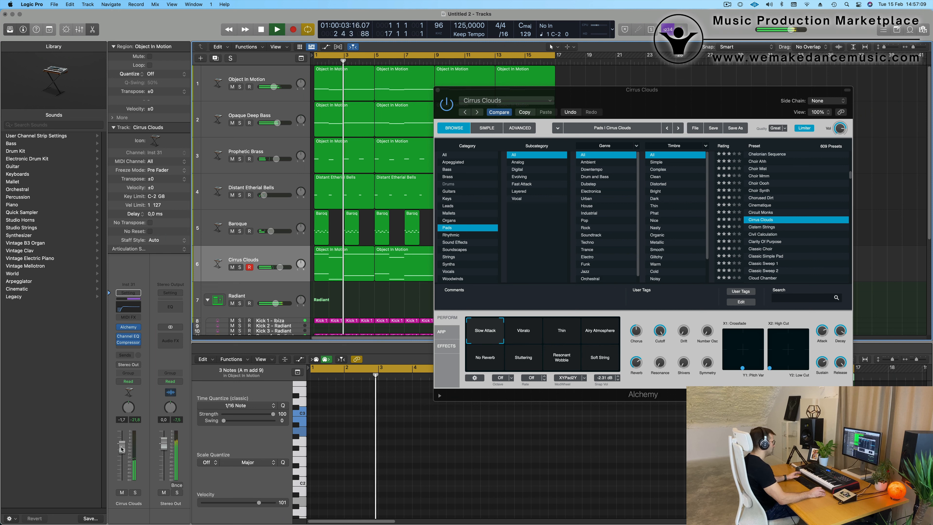
left_click(532, 333)
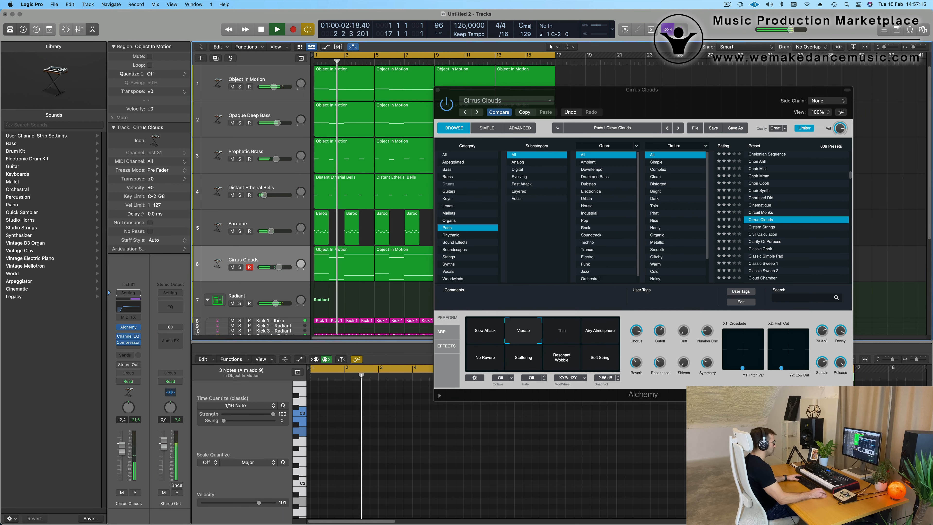
key("space")
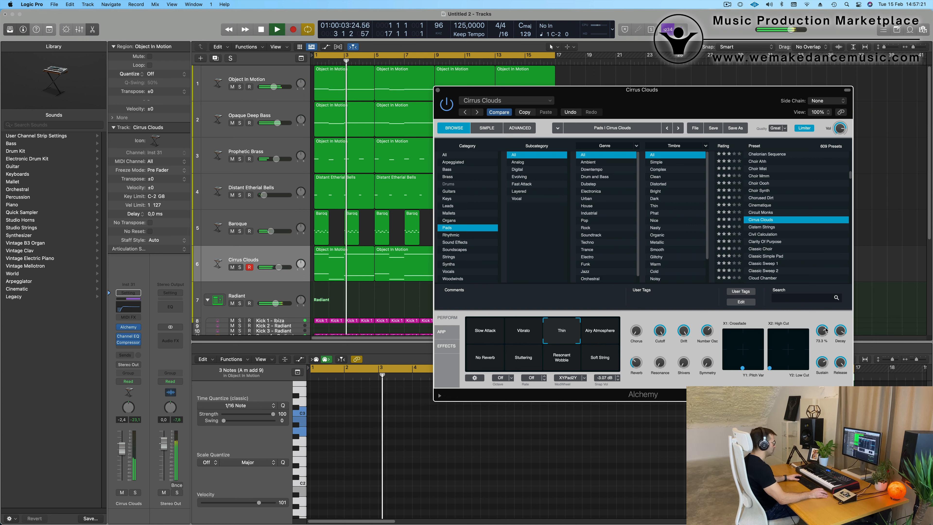
left_click_drag(822, 331, 821, 363)
key("Return")
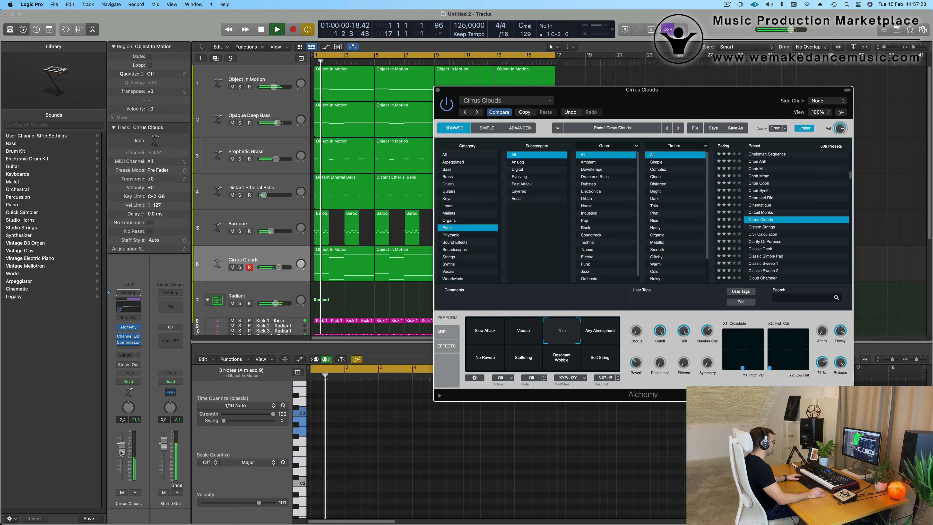
left_click(488, 364)
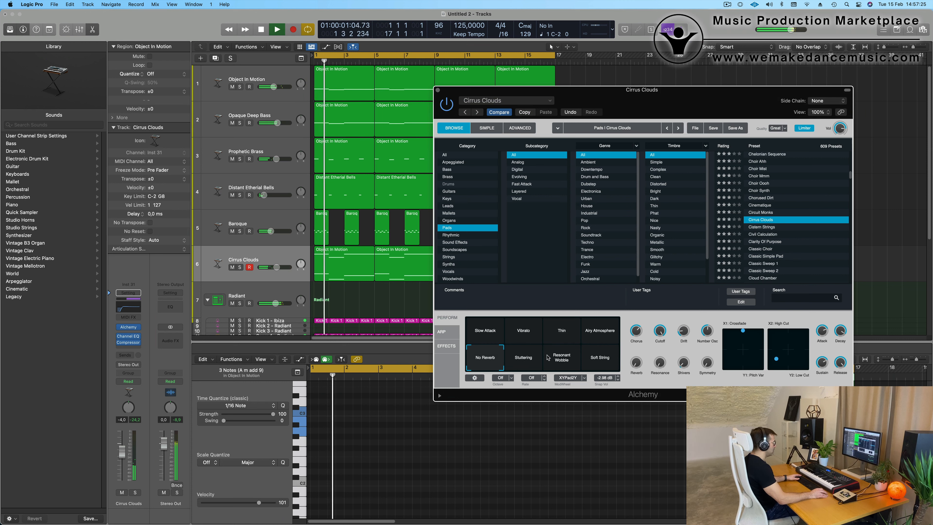
Audition the Cistern Strings pad preset from the start of the arrangement
key("space")
left_click(762, 227)
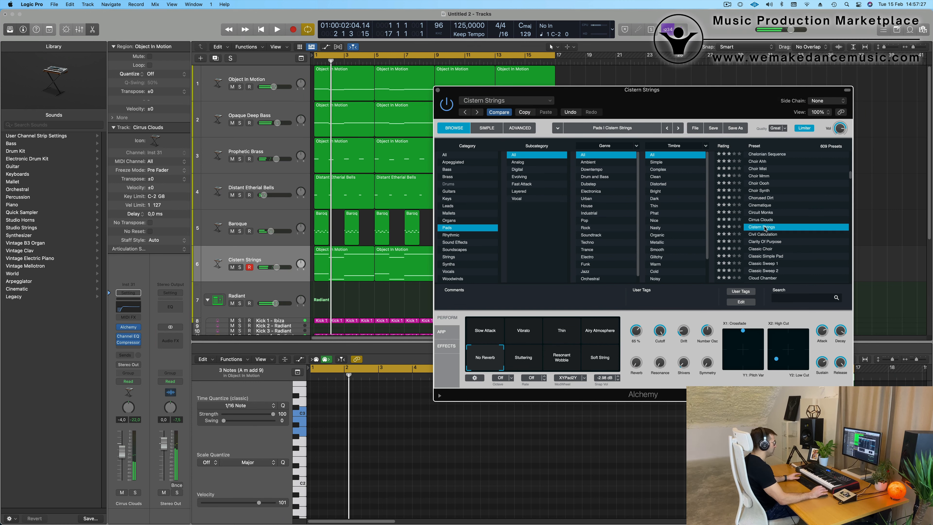
key("space")
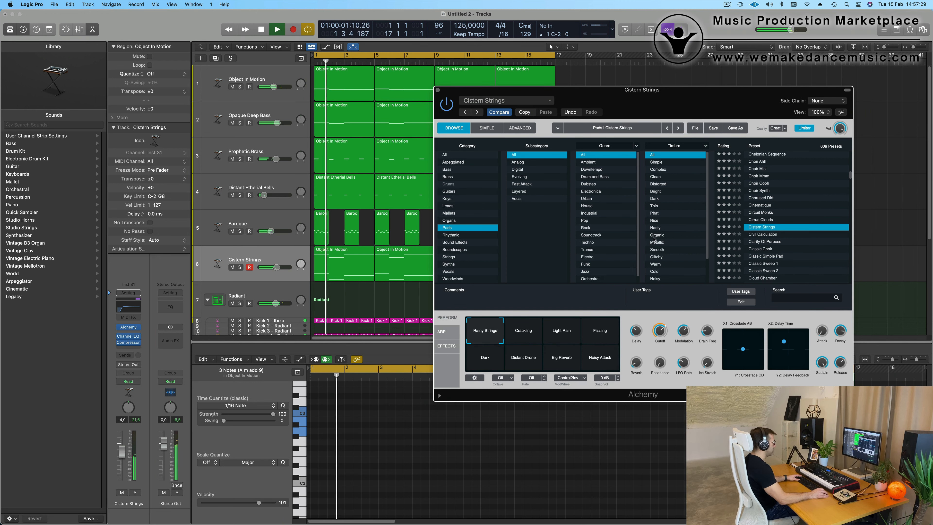
left_click_drag(713, 101, 600, 93)
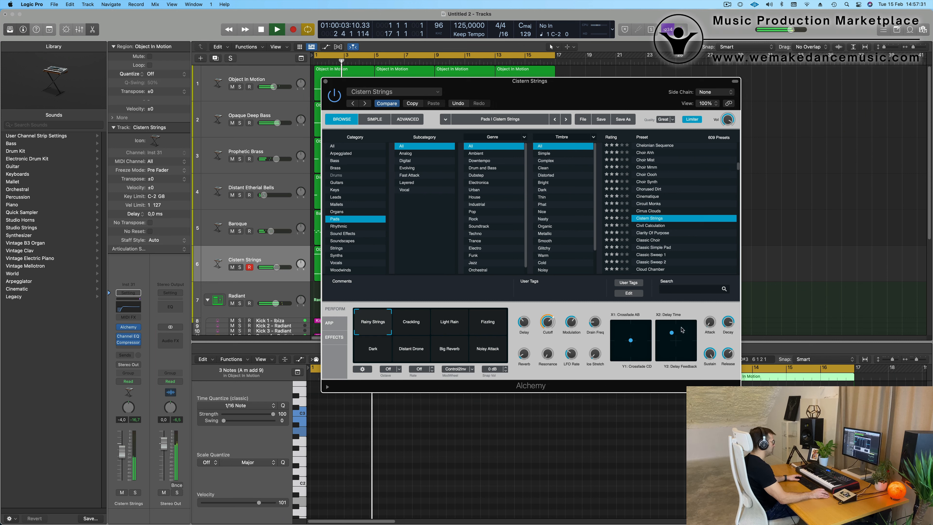
Load the Classic Sweep 1 preset from the Pads category and play it with the arrangement
scroll(664, 253, "down", 3)
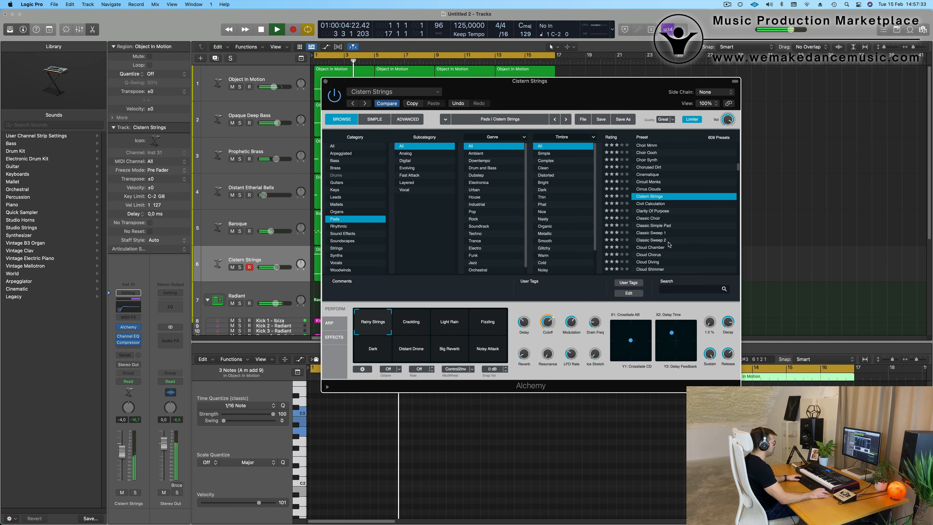
left_click(645, 234)
key("space")
key("space")
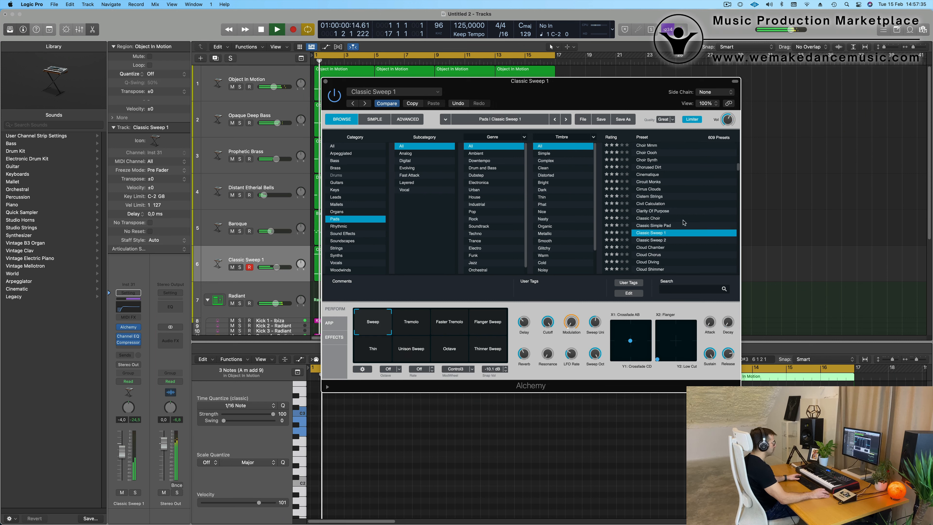
left_click_drag(588, 100, 639, 119)
Compare the Tremolo, Faster Tremolo, Flanger Sweep, Thin, Unison Sweep, Octave and Thinner Sweep variations of Classic Sweep 1, and return to Sweep
left_click(468, 352)
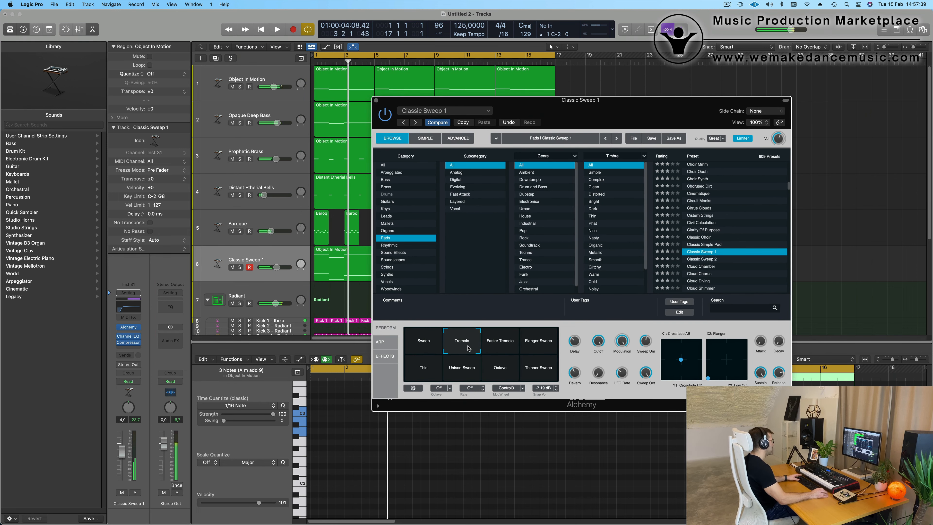
key("Return")
left_click(506, 345)
key("Return")
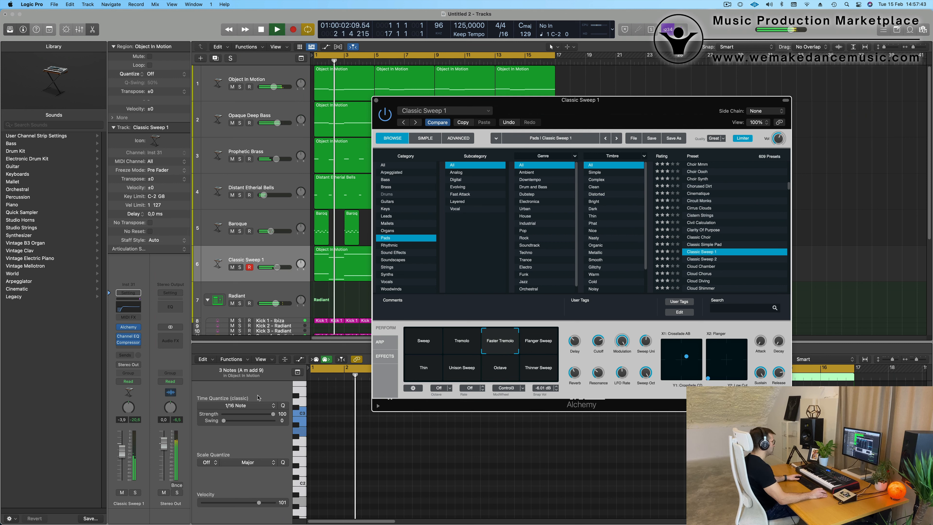
left_click(543, 349)
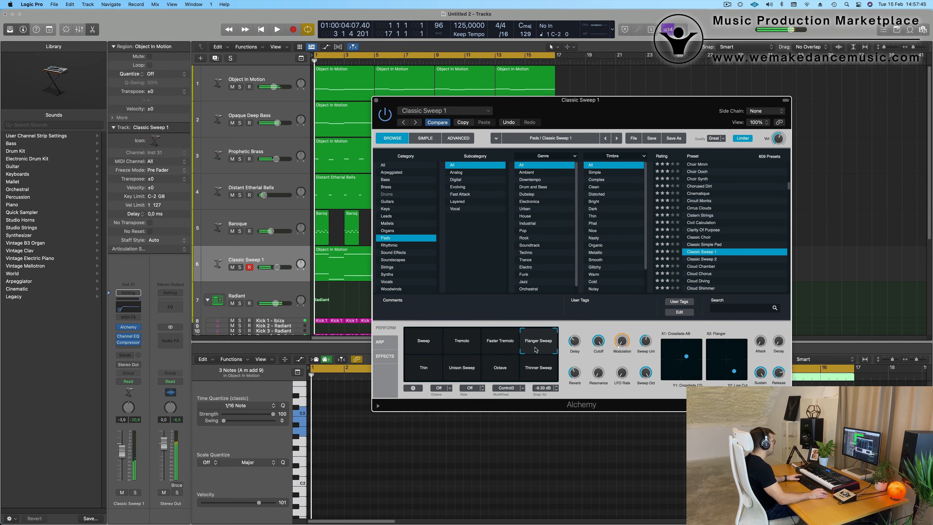
left_click(419, 373)
left_click(460, 372)
left_click(500, 370)
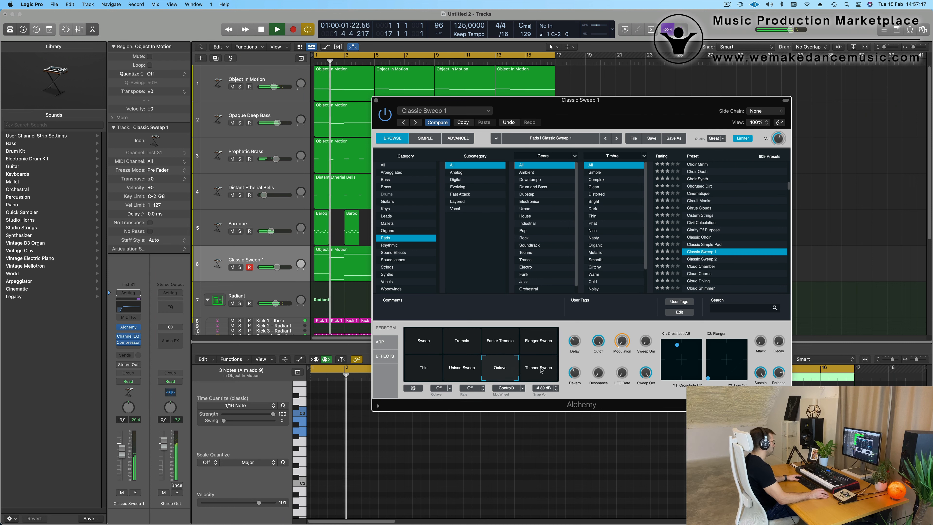
left_click(545, 370)
left_click(542, 339)
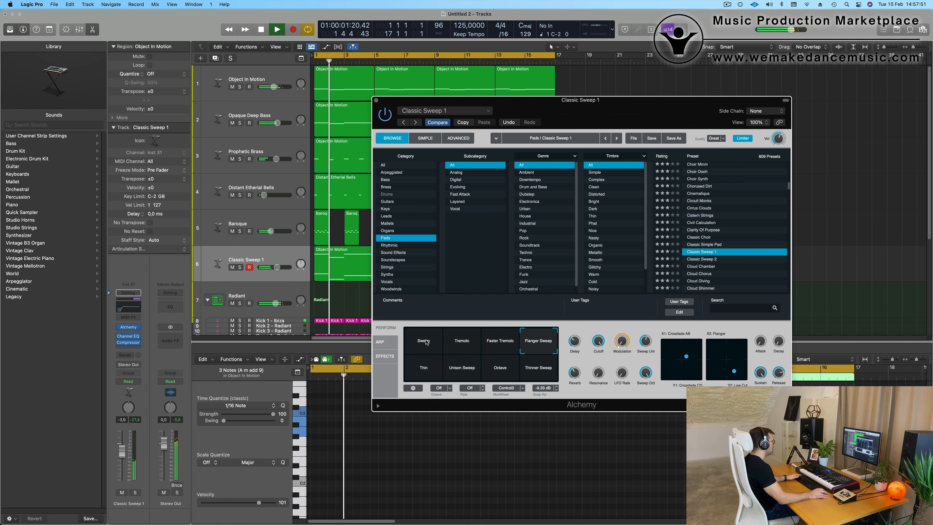
left_click(426, 342)
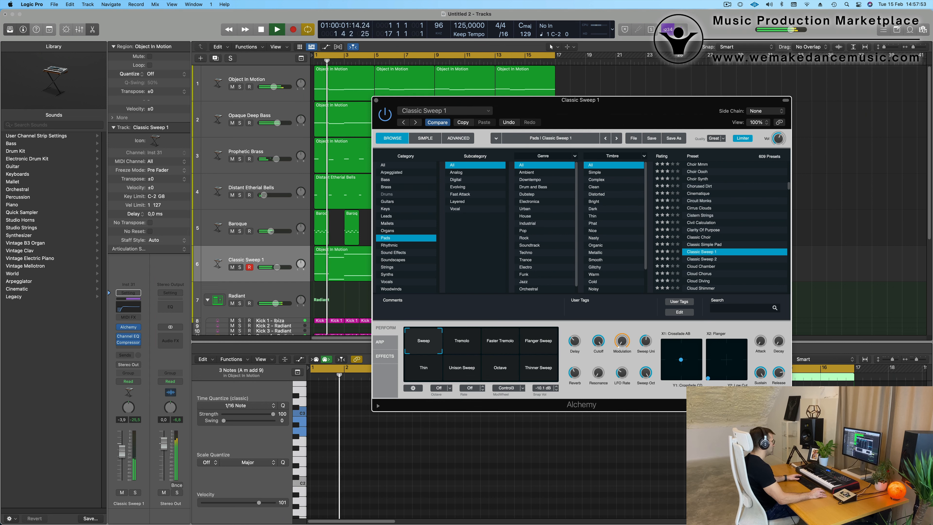
Adjust the Classic Sweep 1 pad's filter cutoff and set its track volume to -1.1 dB while the arrangement plays
left_click(598, 344)
left_click_drag(598, 345, 604, 390)
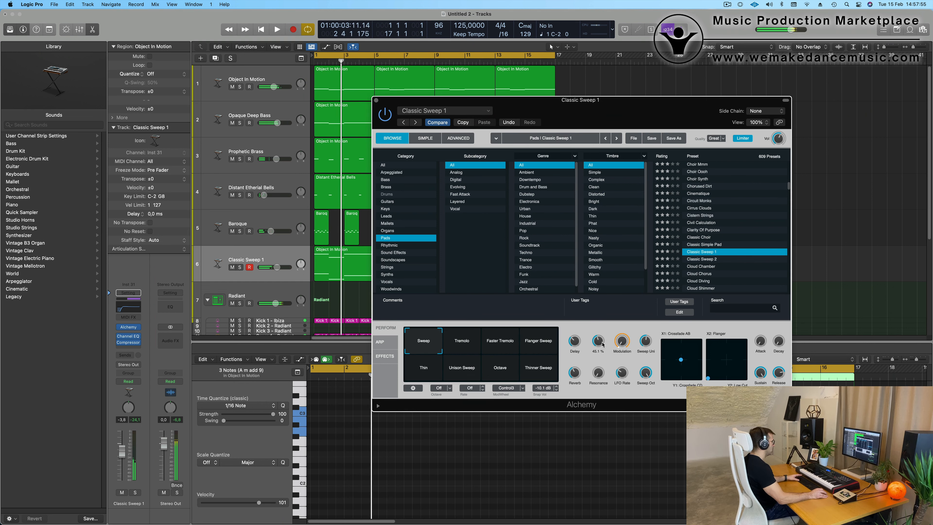
left_click_drag(603, 344, 603, 332)
key("space")
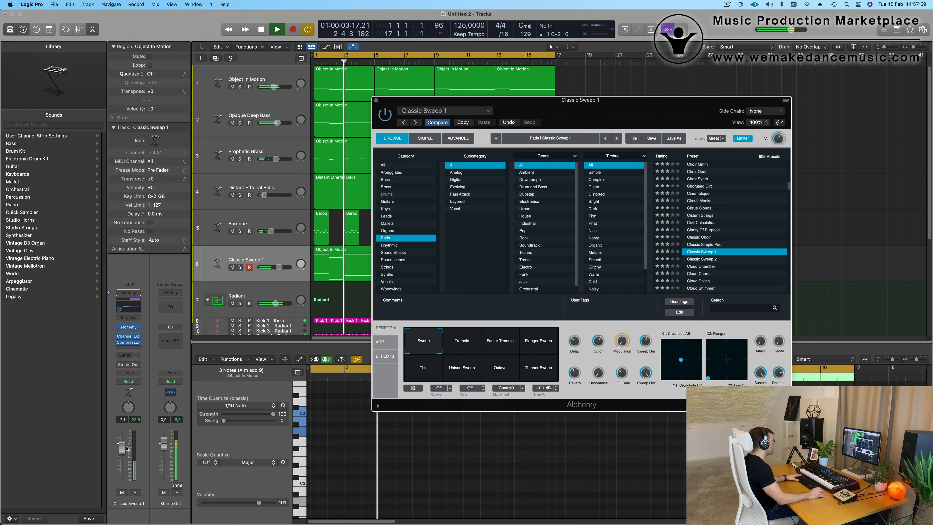
left_click_drag(122, 452, 122, 445)
key("Return")
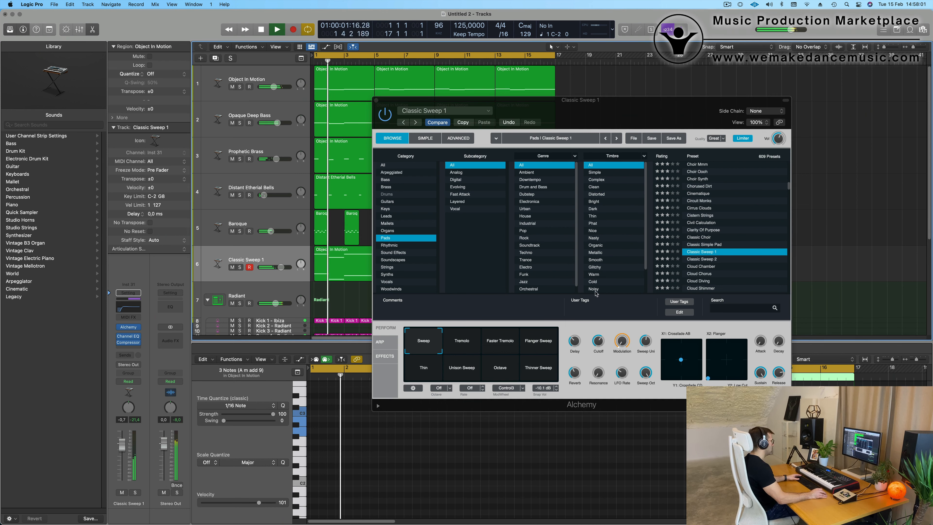
left_click_drag(602, 346, 601, 342)
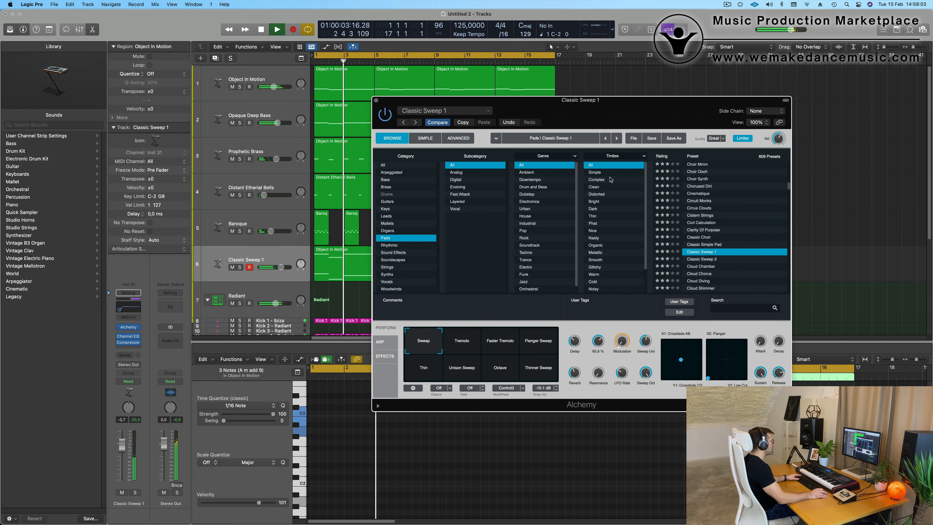
left_click_drag(629, 114, 640, 107)
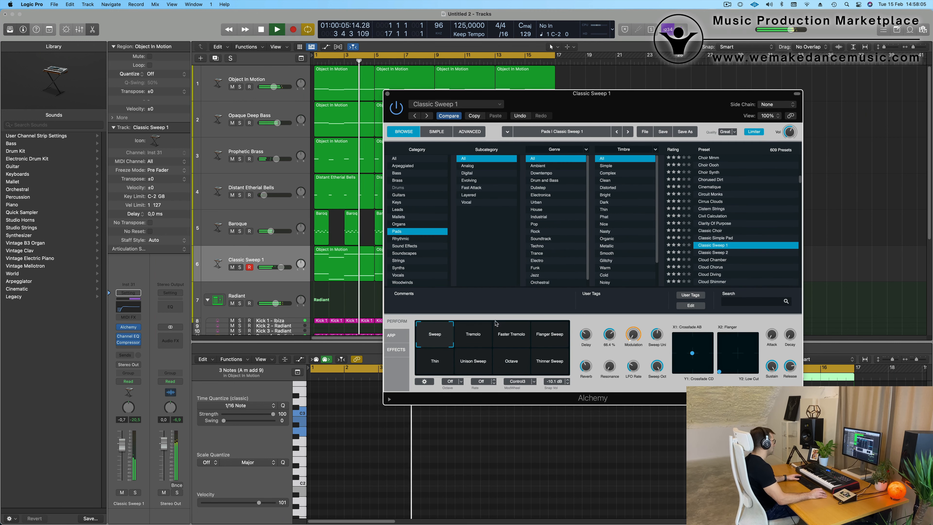
left_click(122, 446)
left_click_drag(121, 448, 121, 448)
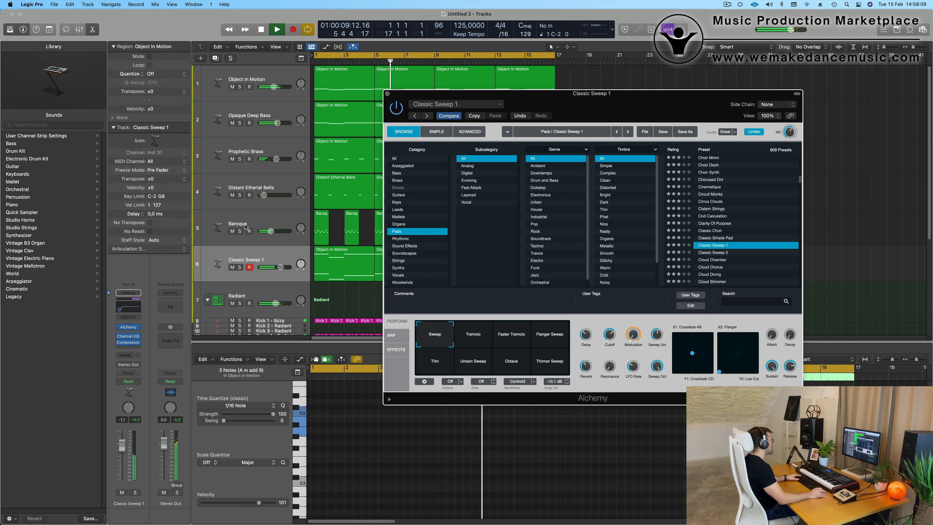
Close the pad's instrument window and check the Classic Sweep 1 track alone and within the full mix
left_click(388, 94)
left_click(240, 267)
left_click(239, 268)
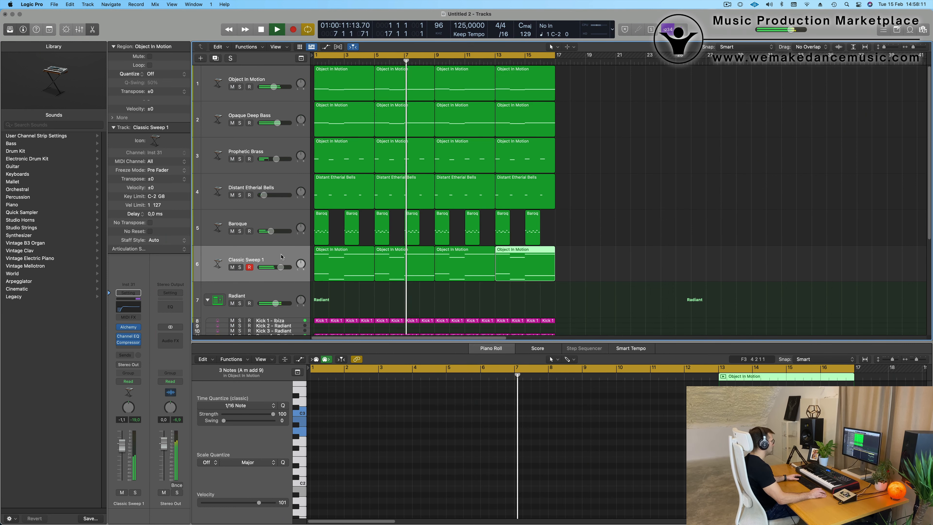
left_click(283, 258)
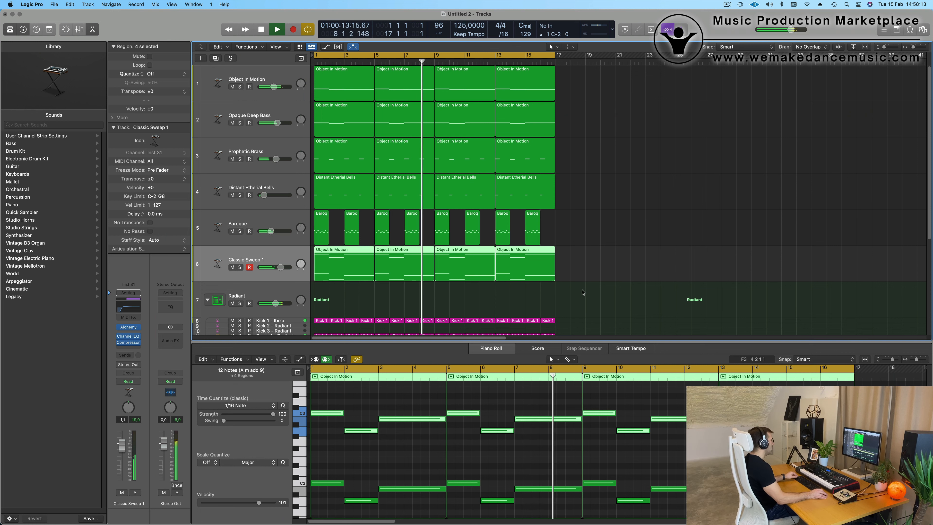
scroll(618, 188, "down", 2)
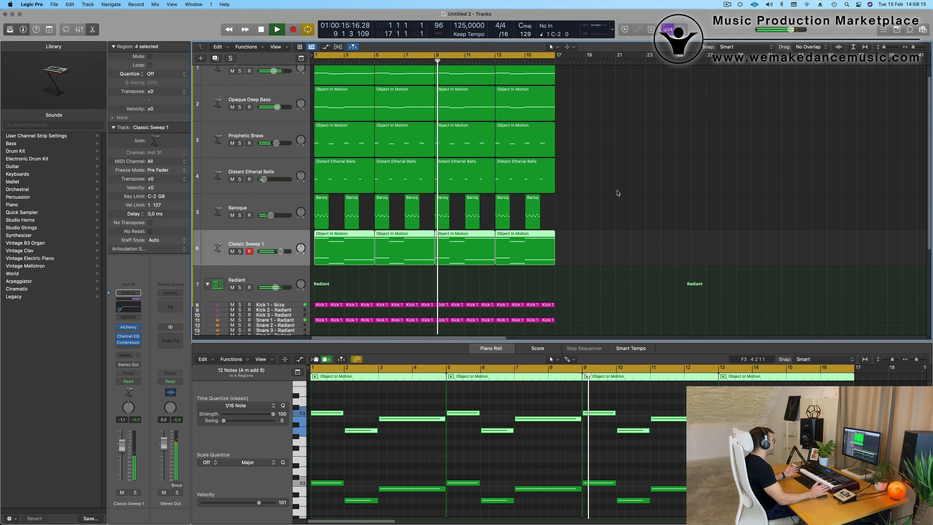
scroll(618, 189, "up", 2)
left_click(616, 193)
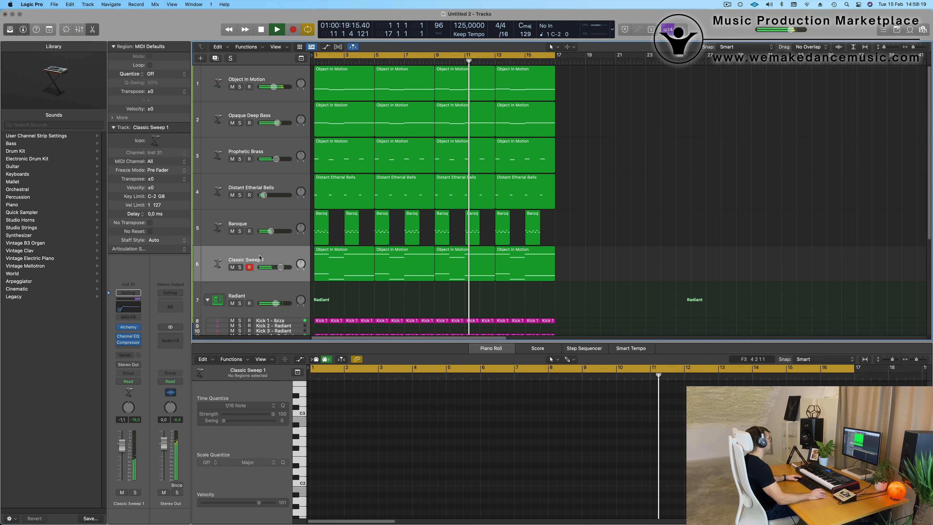
Repeat all regions of the 16-bar arrangement once so that every track runs to bar 33
left_click(239, 254)
left_click(705, 156)
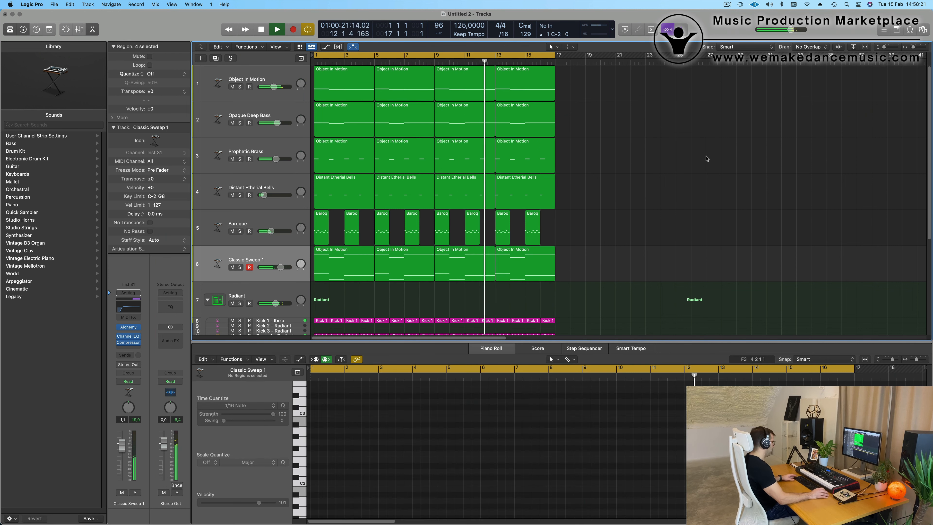
key("super+a")
key("super+r")
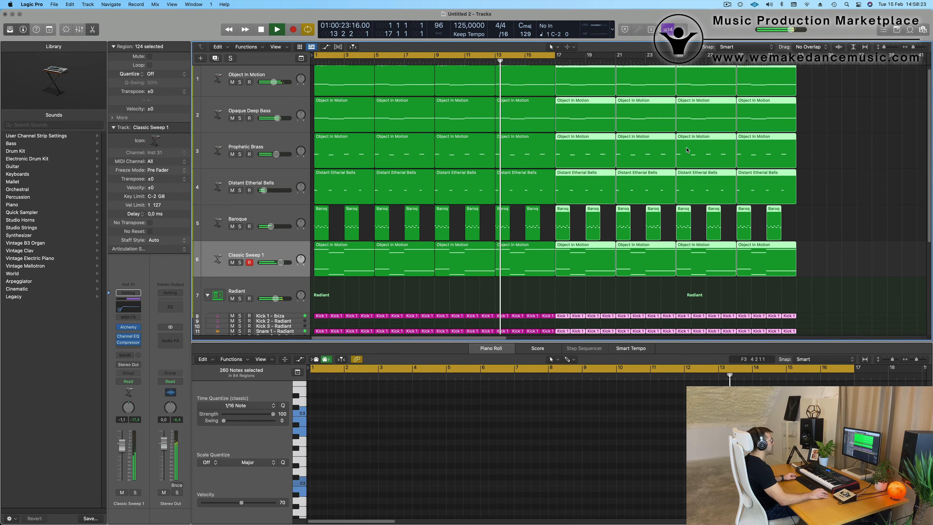
key("super+Left")
key("super+Left")
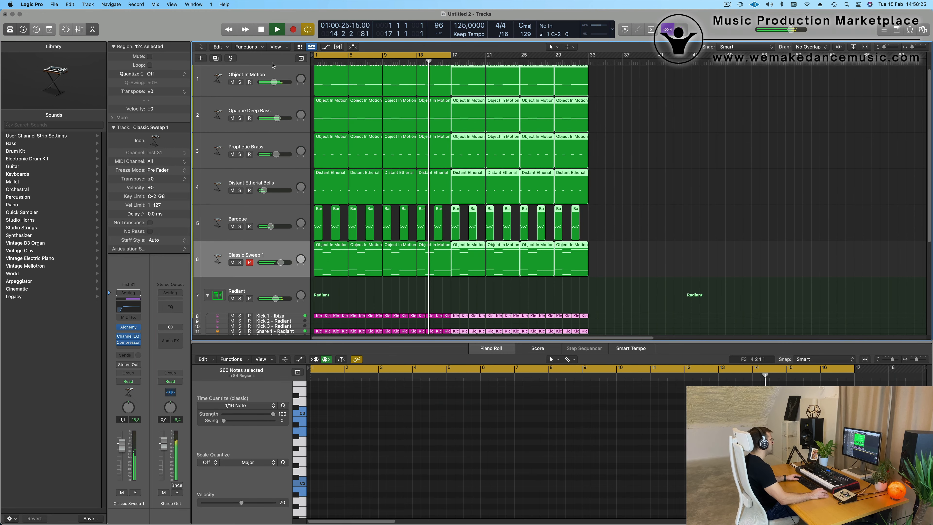
Show the secondary time ruler and extend the cycle range to the end of the regions at bar 33
left_click(285, 49)
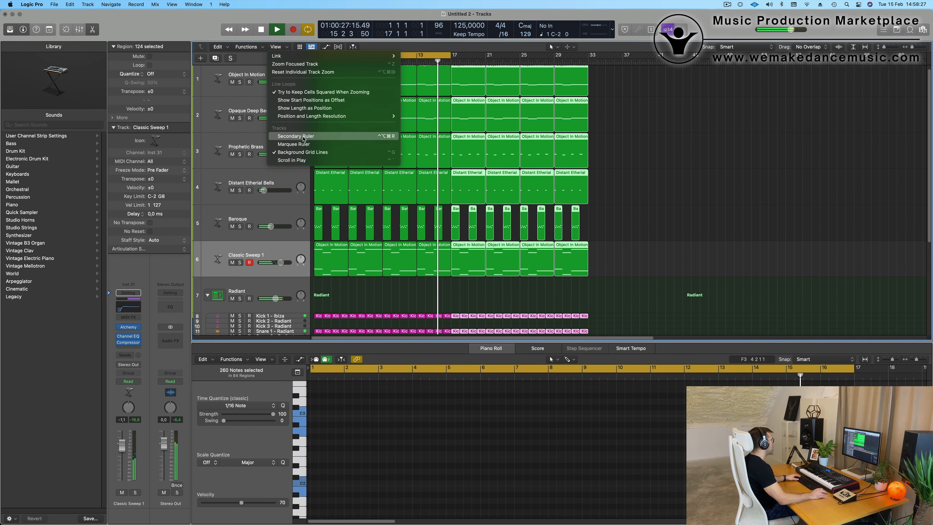
left_click(295, 136)
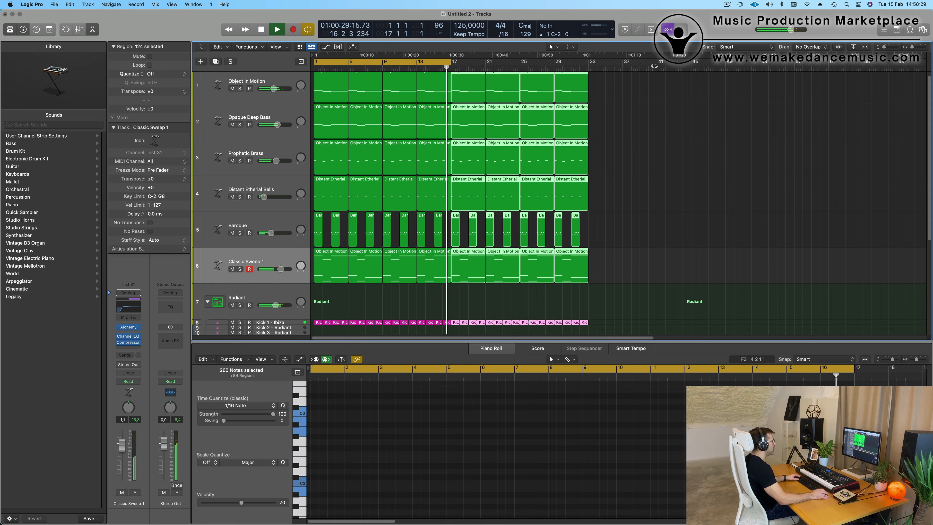
left_click(633, 139)
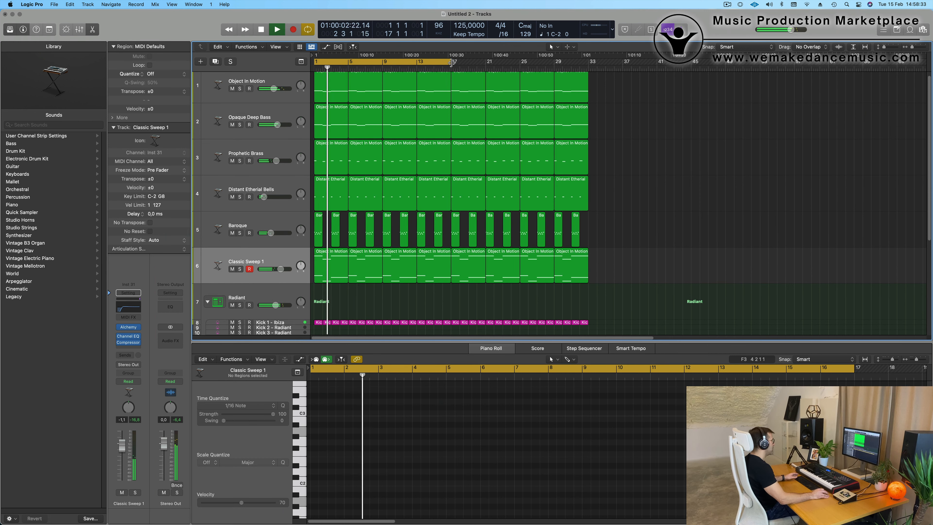
left_click_drag(446, 54, 588, 77)
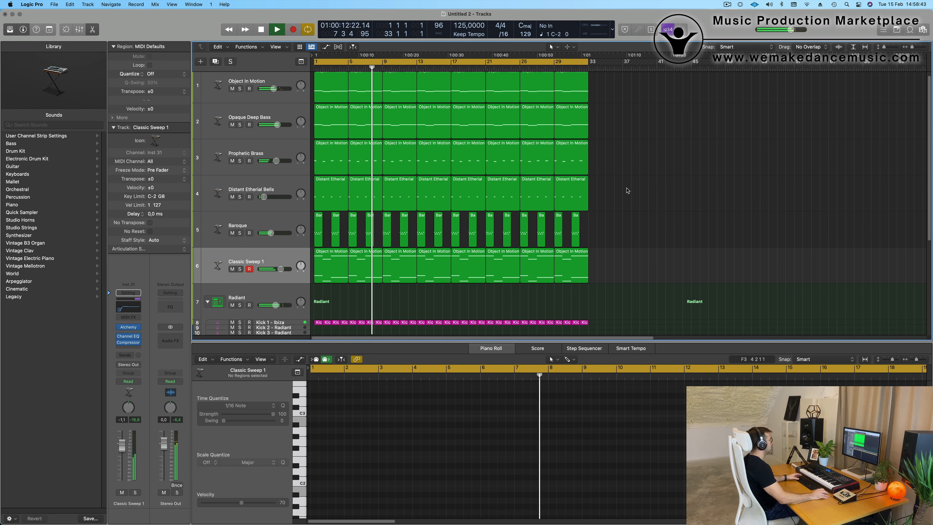
Play the extended arrangement from the start and listen to the Classic Sweep 1 pad in solo
key("Return")
scroll(642, 191, "up", 1)
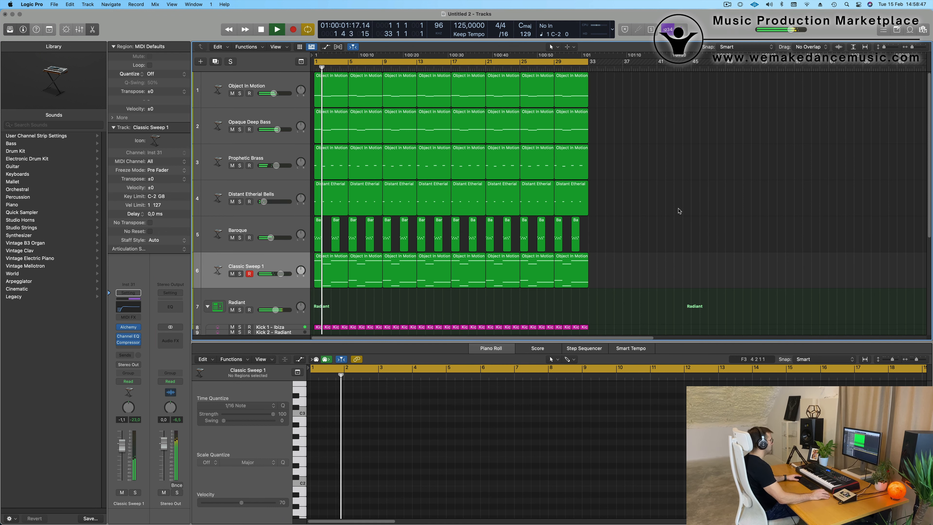
left_click(240, 275)
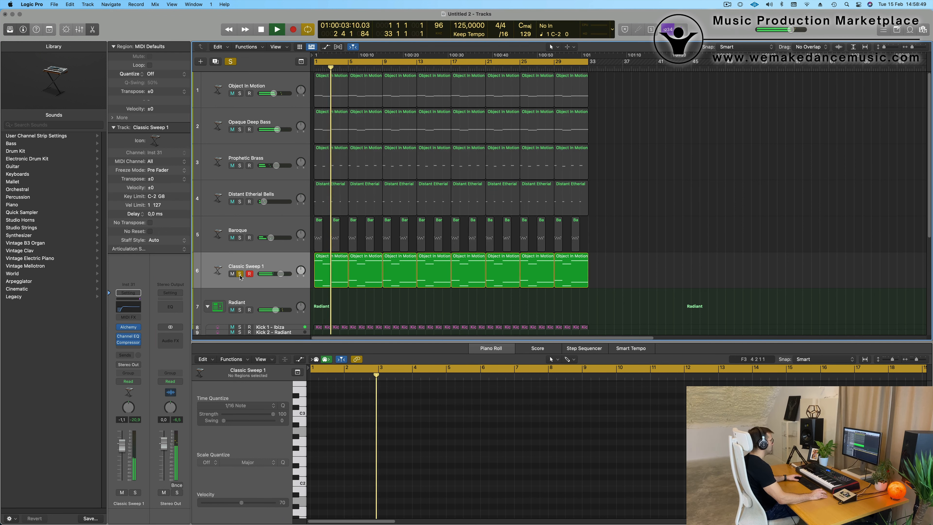
left_click(279, 262)
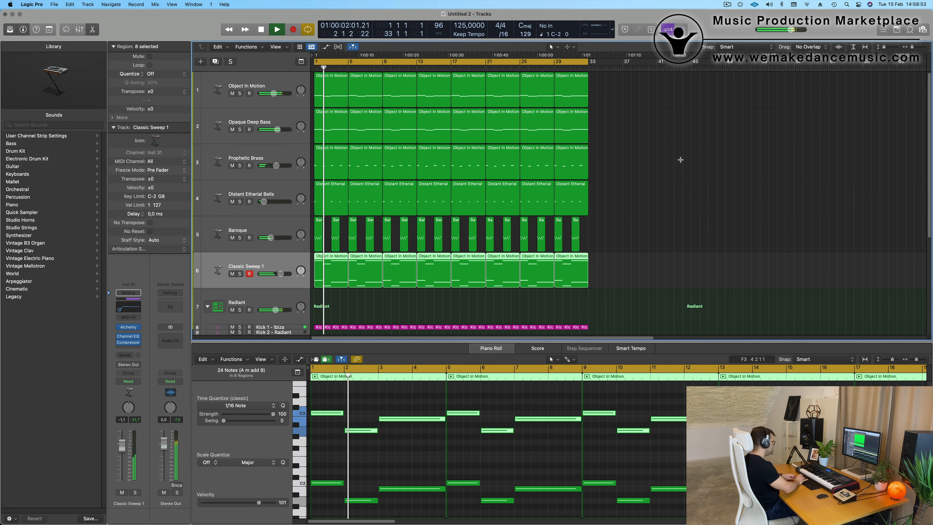
Repeat all regions of the 32-bar arrangement once and extend the cycle range to bar 65
key("super+a")
key("super+r")
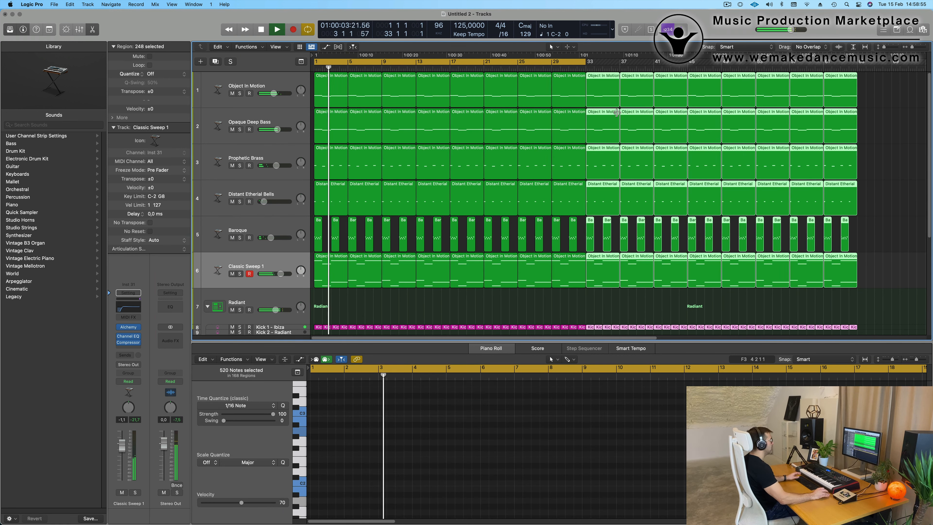
key("super+Left")
left_click_drag(528, 63, 745, 64)
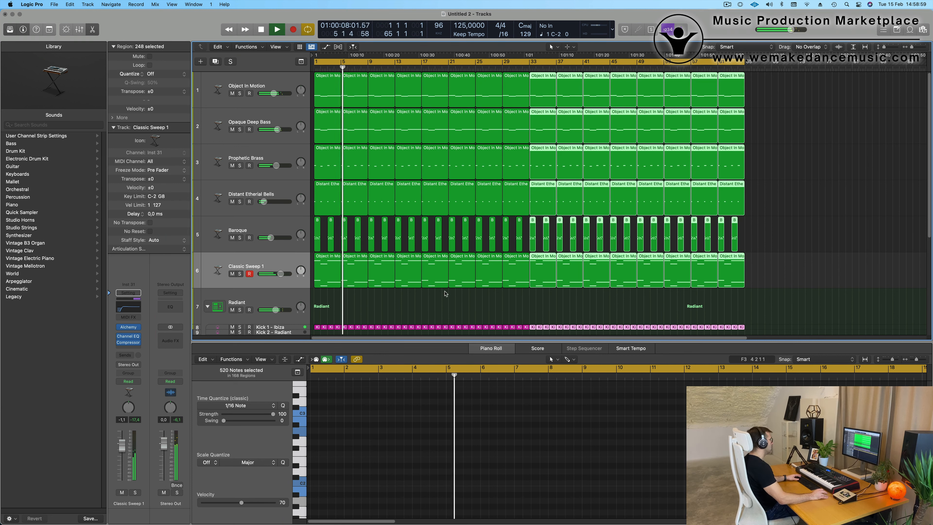
Create a new track with the Classic Sweep 1 track's settings and load the Fast Attack pad preset Brassy Jazz Ensemble
left_click(283, 263)
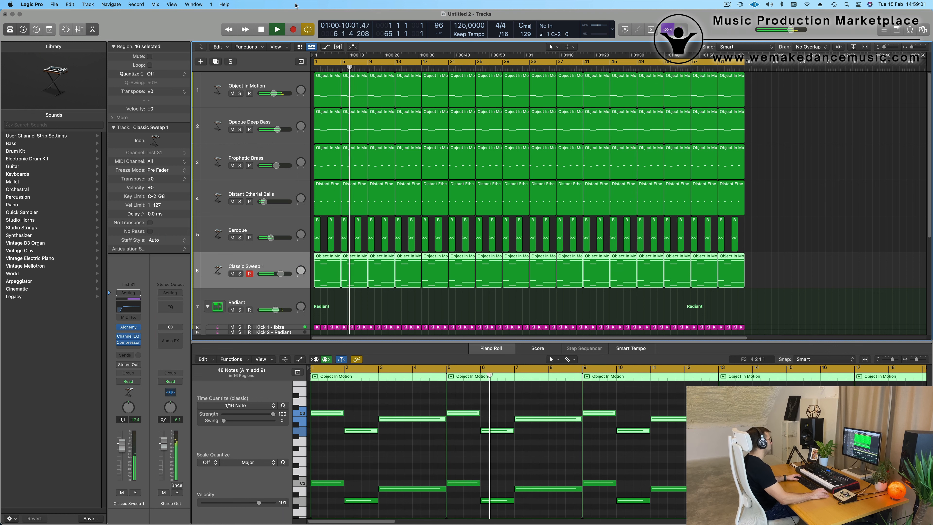
key("super+d")
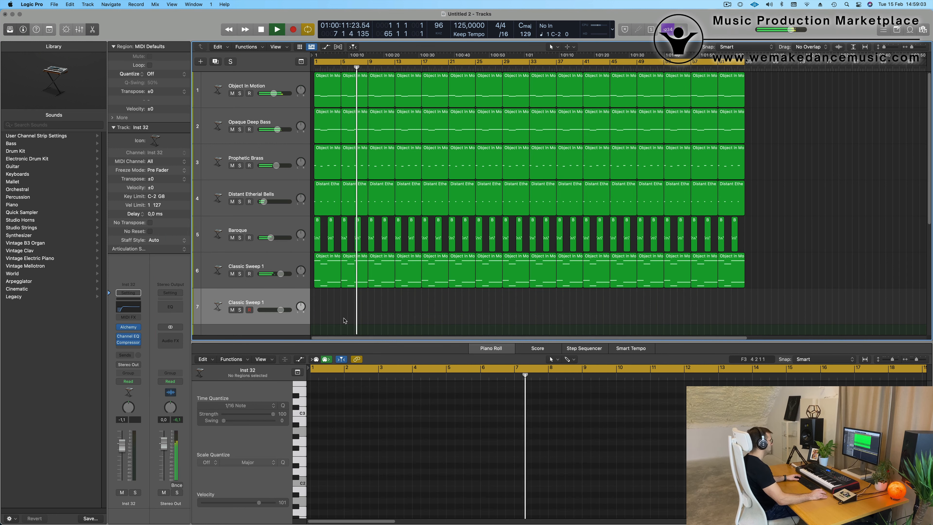
left_click(133, 328)
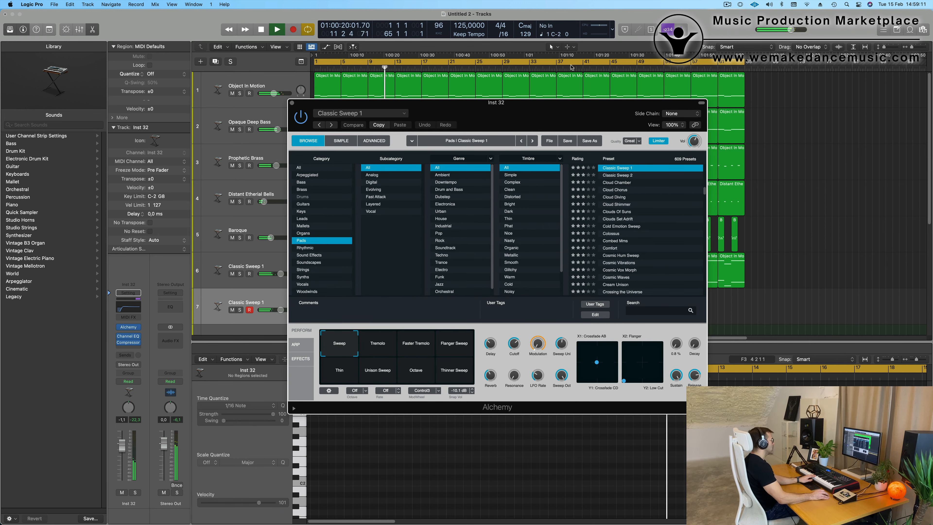
left_click_drag(569, 105, 587, 121)
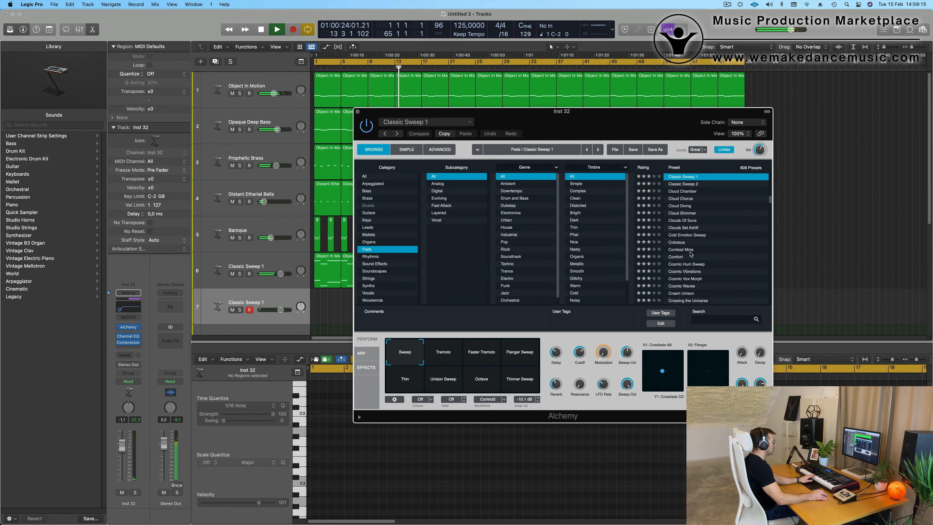
left_click(676, 242)
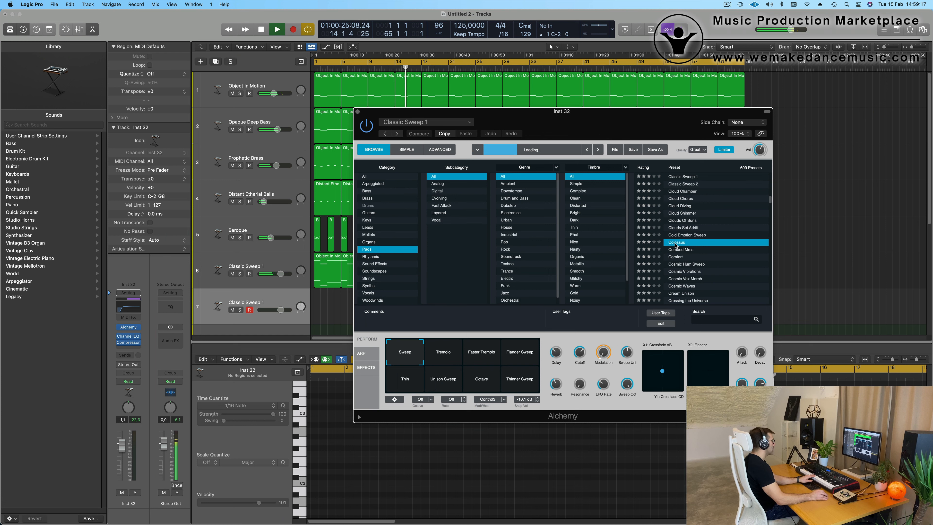
left_click(442, 206)
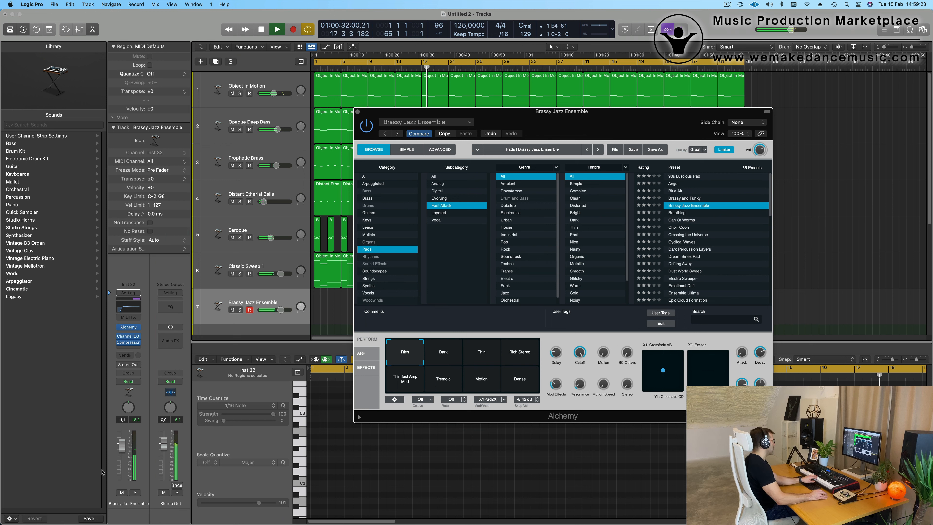
Lower the Brassy Jazz Ensemble track's volume to -10.8 dB and add a send to Bus 5
left_click_drag(122, 461, 121, 461)
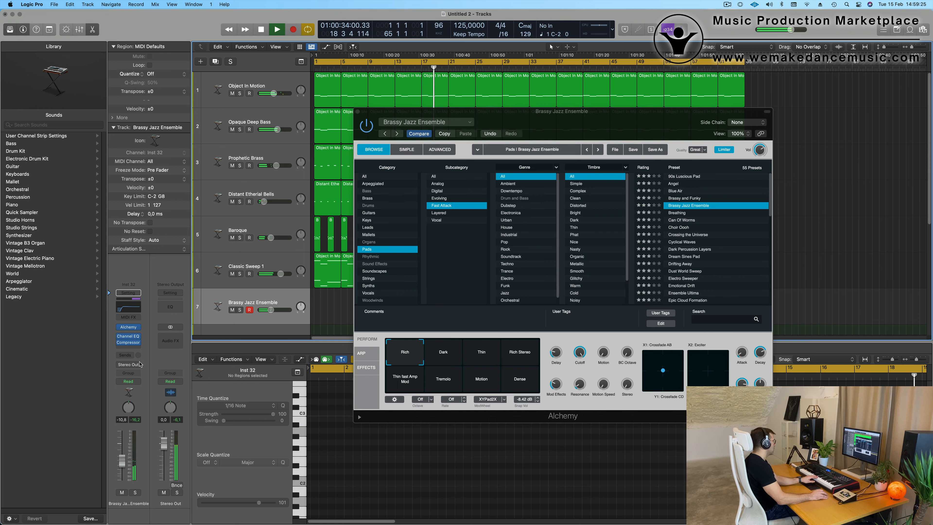
left_click(126, 355)
mouse_move(147, 367)
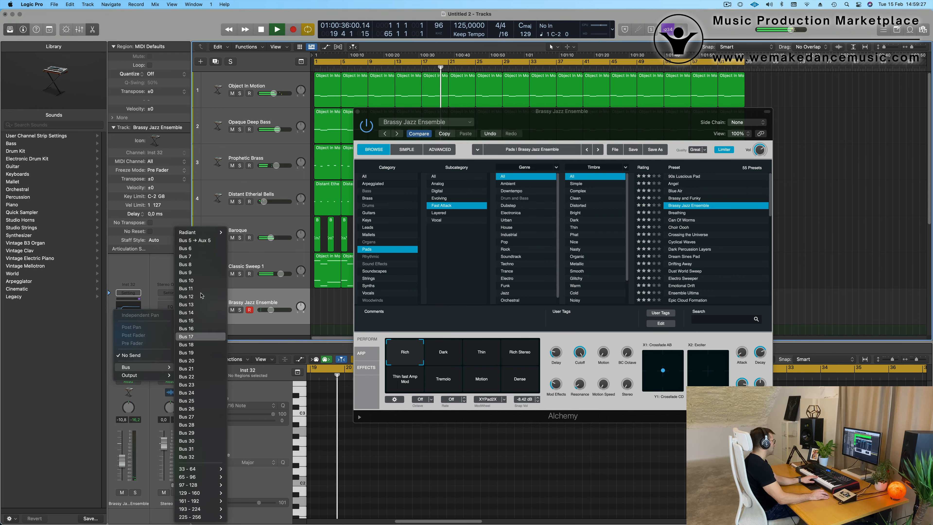
left_click(200, 240)
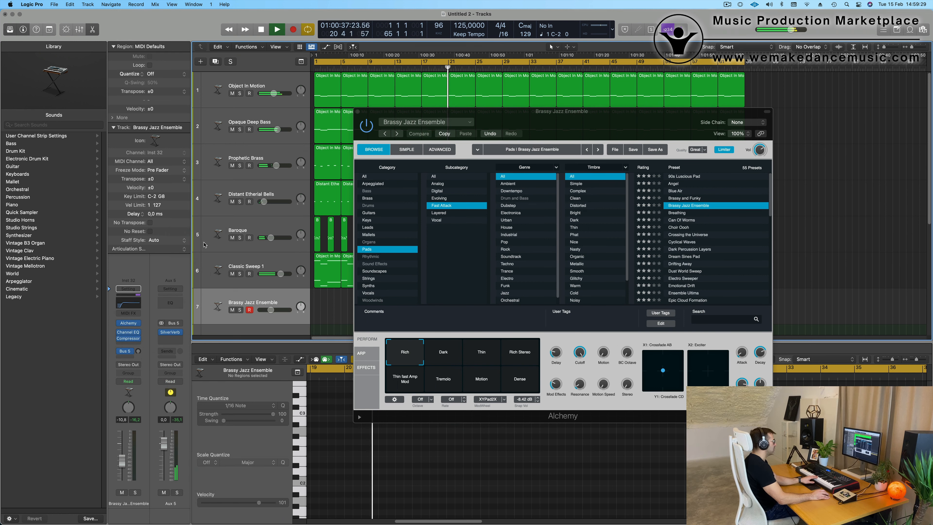
Open the Performance Meter and move it and the Brassy Jazz Ensemble instrument window clear of the tracks
double_click(604, 26)
left_click_drag(892, 130, 701, 54)
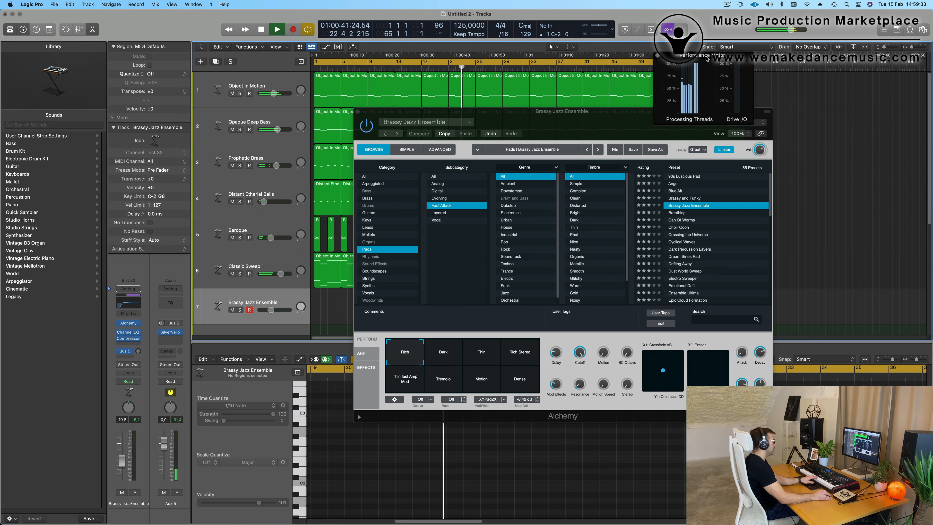
left_click_drag(606, 114, 802, 174)
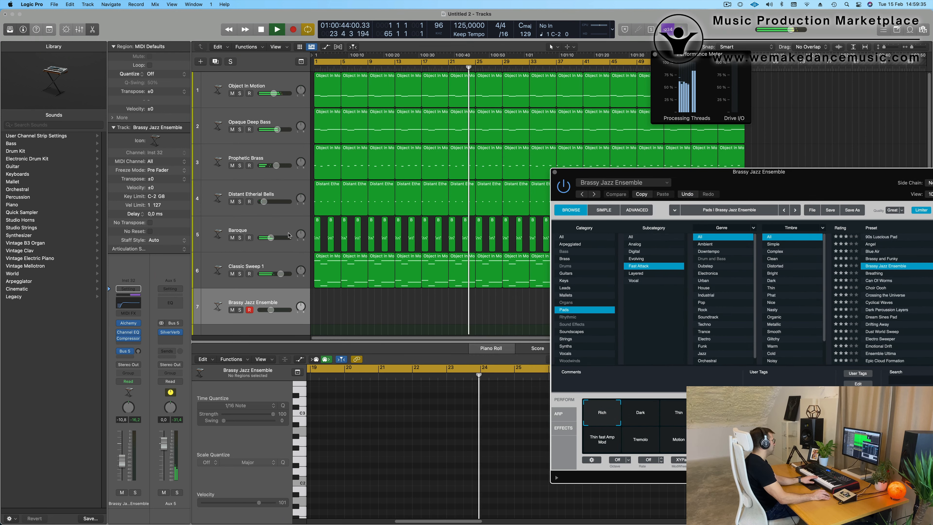
Mute the Baroque and Classic Sweep 1 tracks
left_click(232, 238)
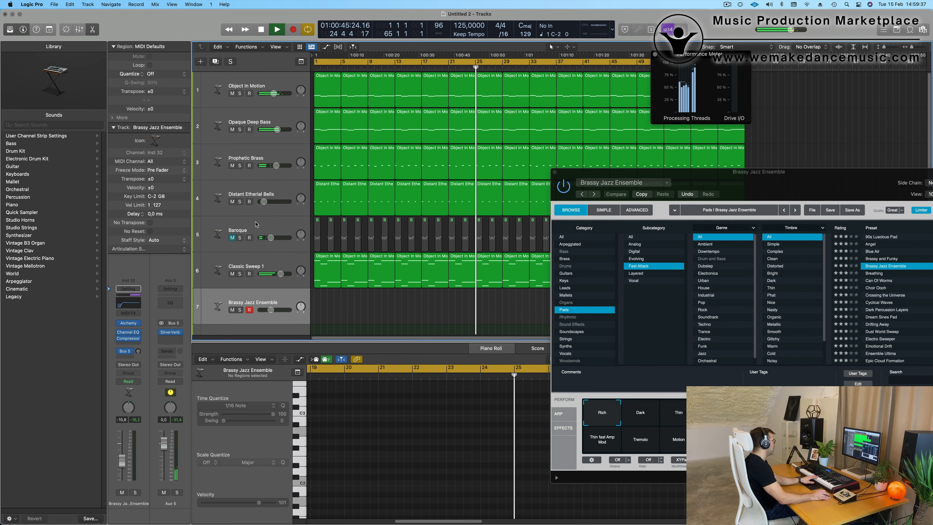
left_click(232, 274)
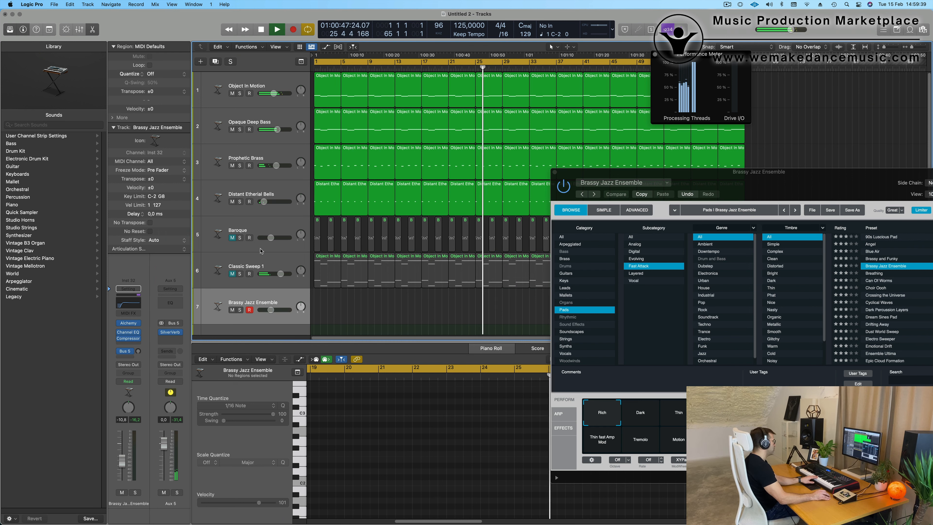
Play the arrangement from the start and unmute the Baroque and Classic Sweep 1 tracks
key("Return")
left_click_drag(682, 173, 656, 155)
left_click(281, 261)
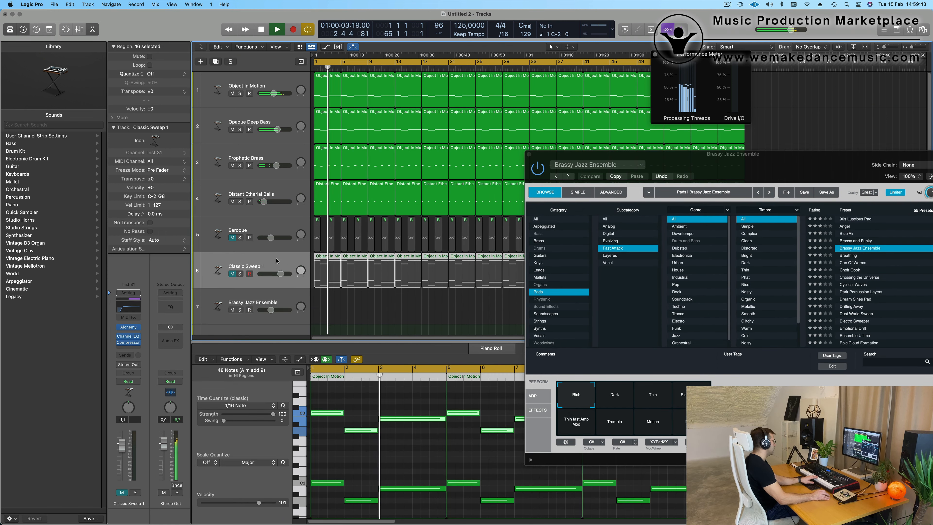
left_click(232, 236)
left_click(232, 238)
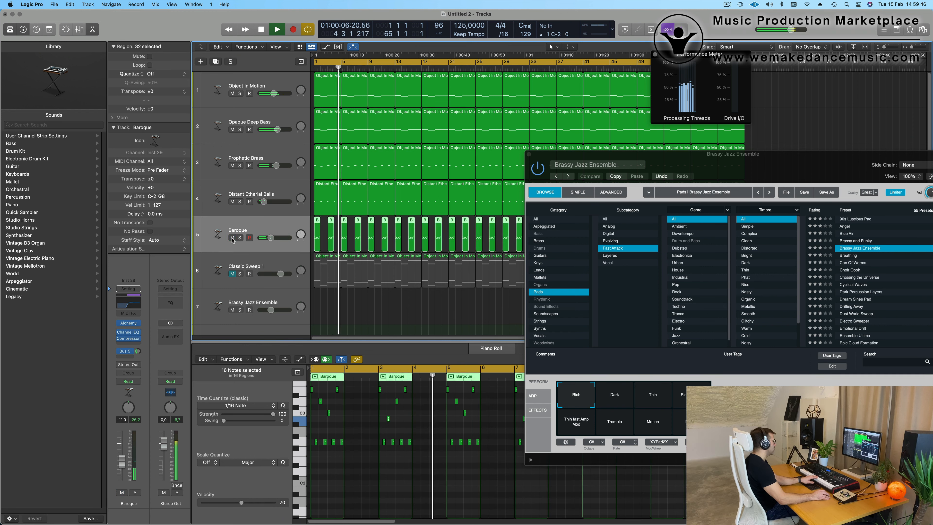
left_click(278, 265)
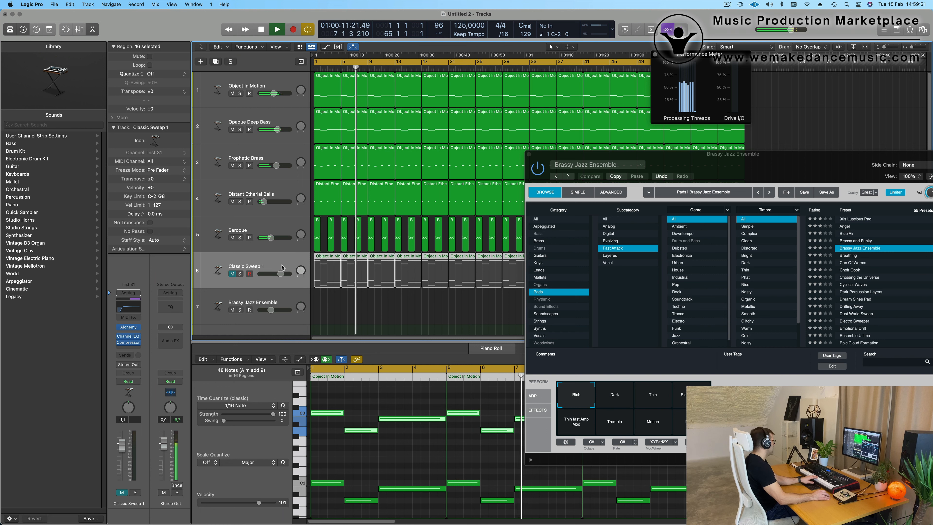
left_click(232, 275)
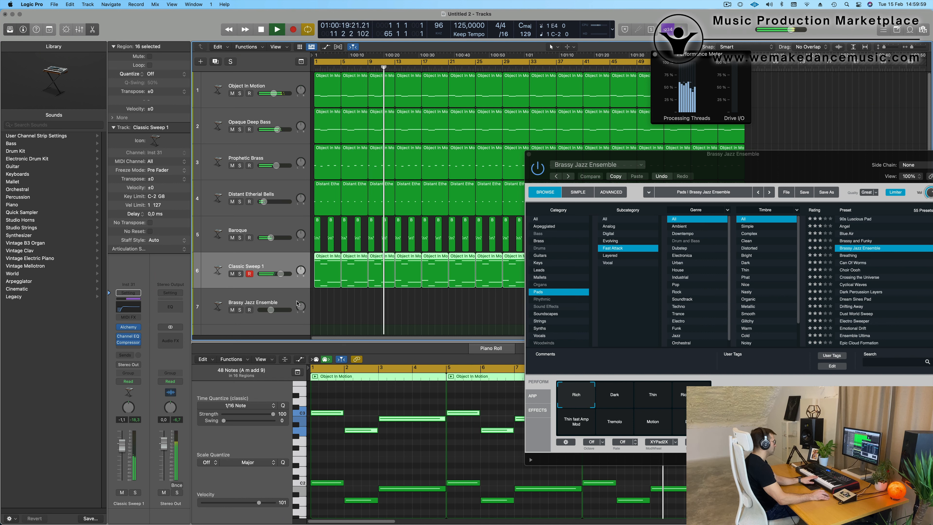
Select the Brassy Jazz Ensemble track and mute the Classic Sweep 1 and Baroque tracks during playback
left_click(256, 296)
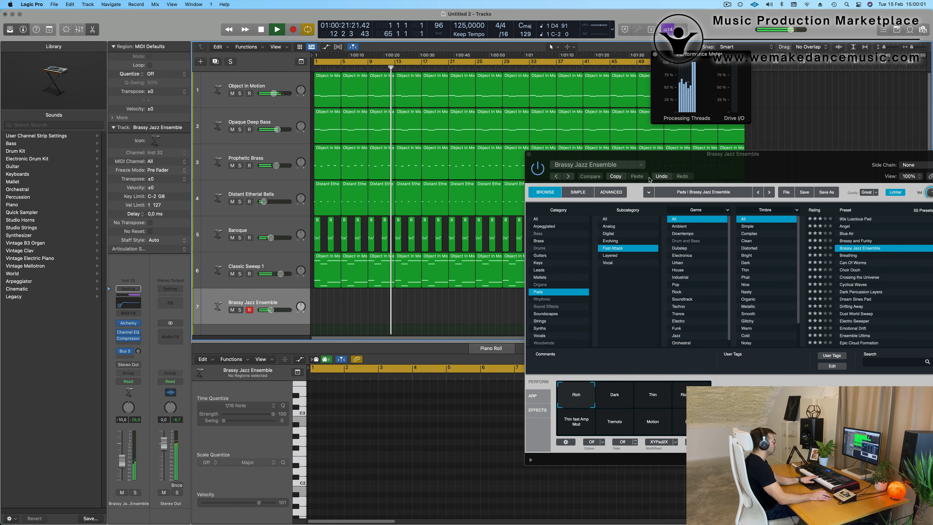
left_click_drag(766, 170, 749, 71)
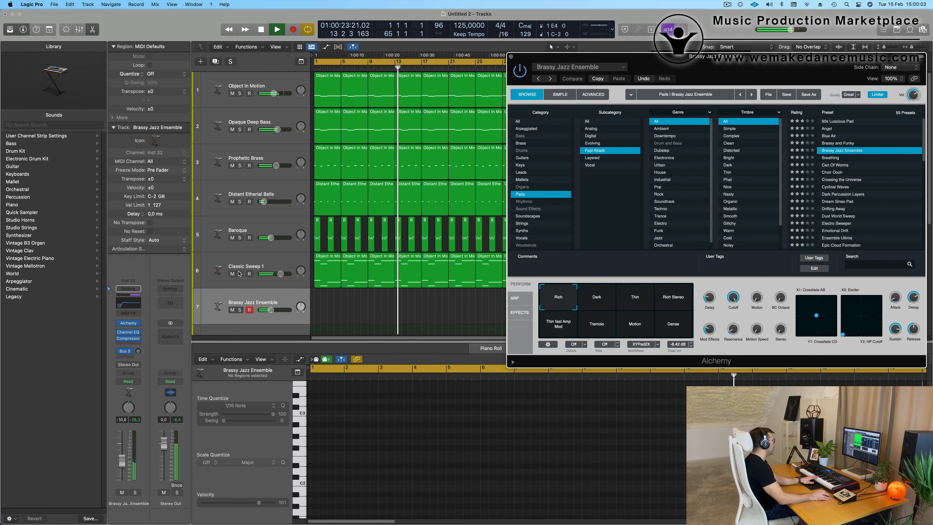
left_click(232, 273)
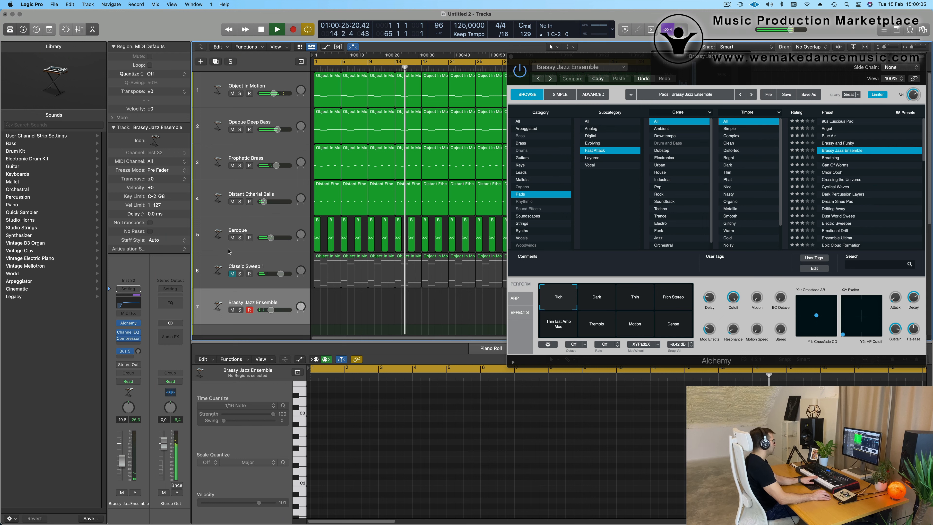
left_click(232, 238)
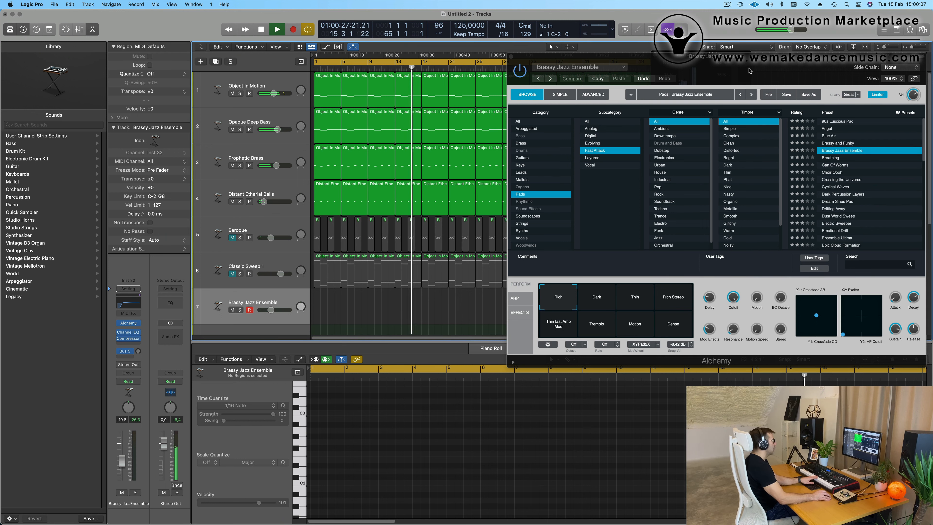
left_click_drag(749, 70, 643, 218)
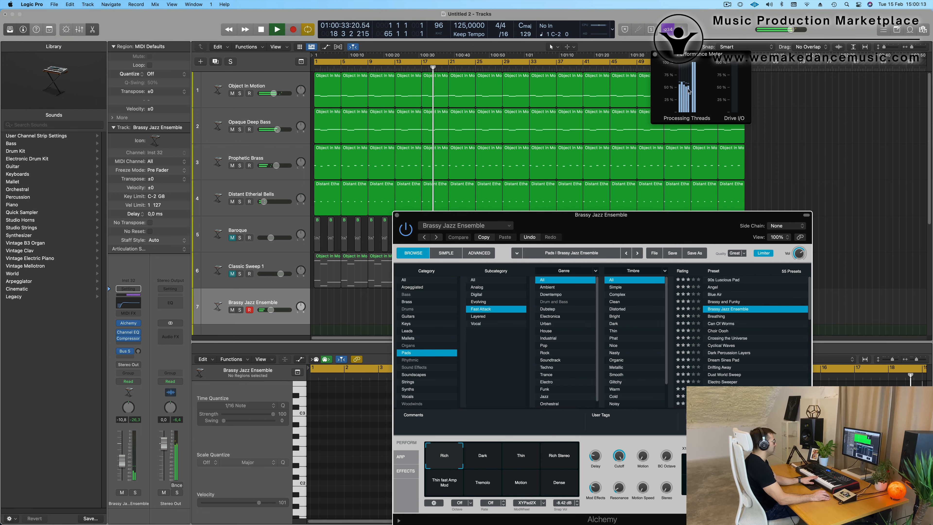
Close the Performance Meter and mute the Distant Etherial Bells track
left_click_drag(661, 215, 683, 129)
left_click(655, 55)
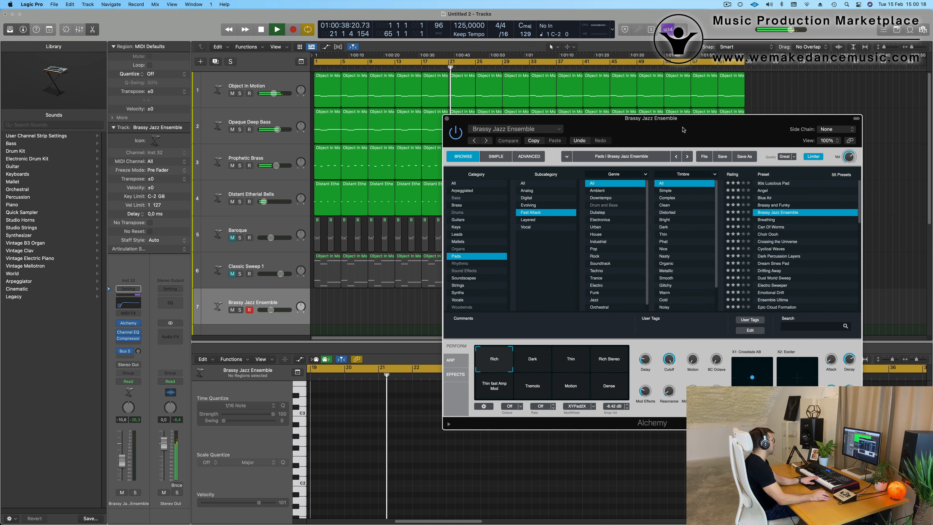
left_click(232, 202)
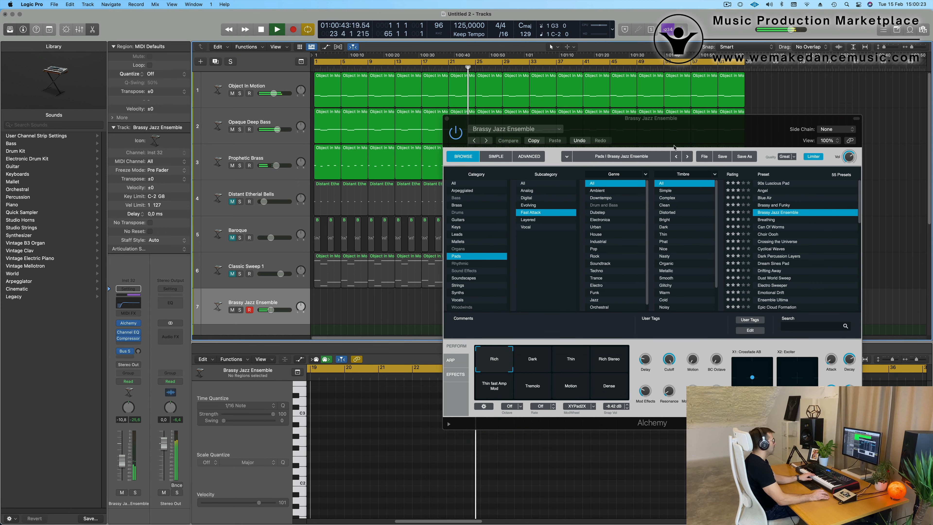
Set the Brassy Jazz Ensemble instrument's quality to Good and move its window clear of the upper tracks
left_click_drag(696, 138, 570, 125)
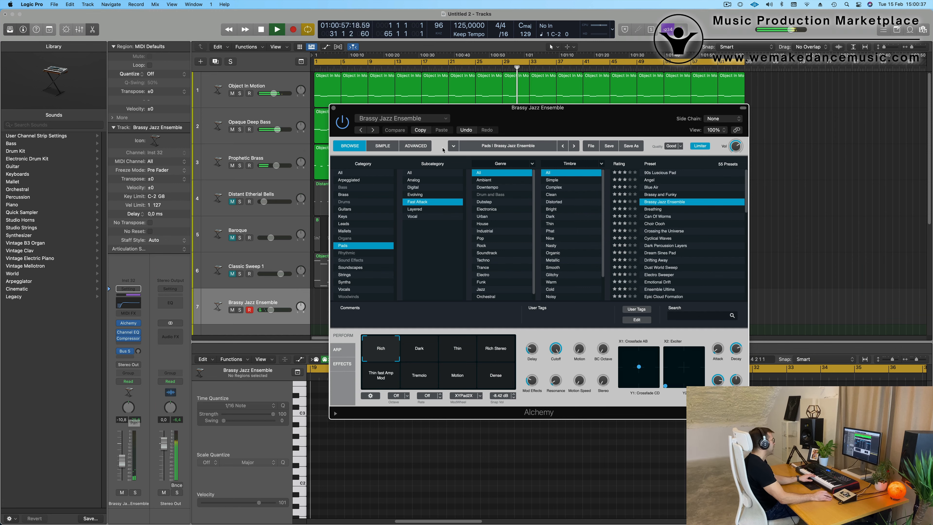
left_click_drag(549, 119, 593, 268)
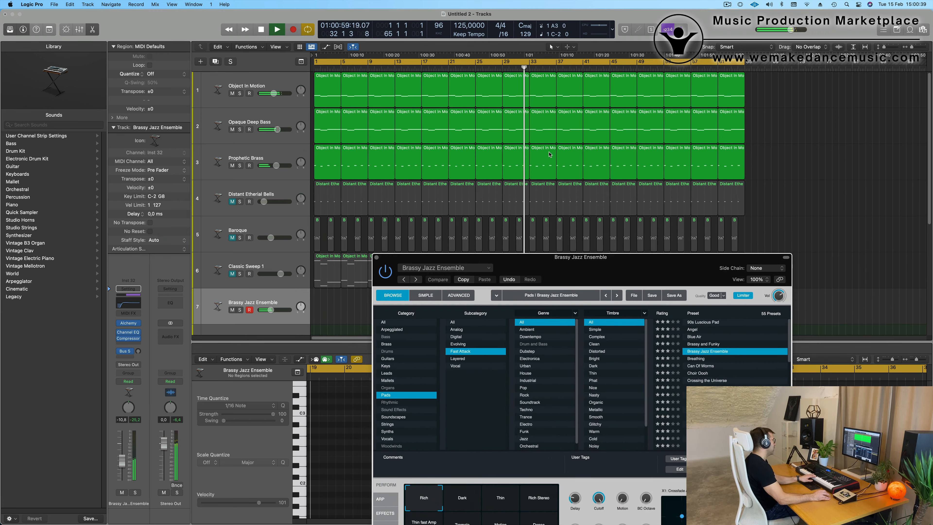
Mute the Prophetic Brass, Opaque Deep Bass and Object In Motion tracks, briefly soloing Object In Motion
left_click(232, 165)
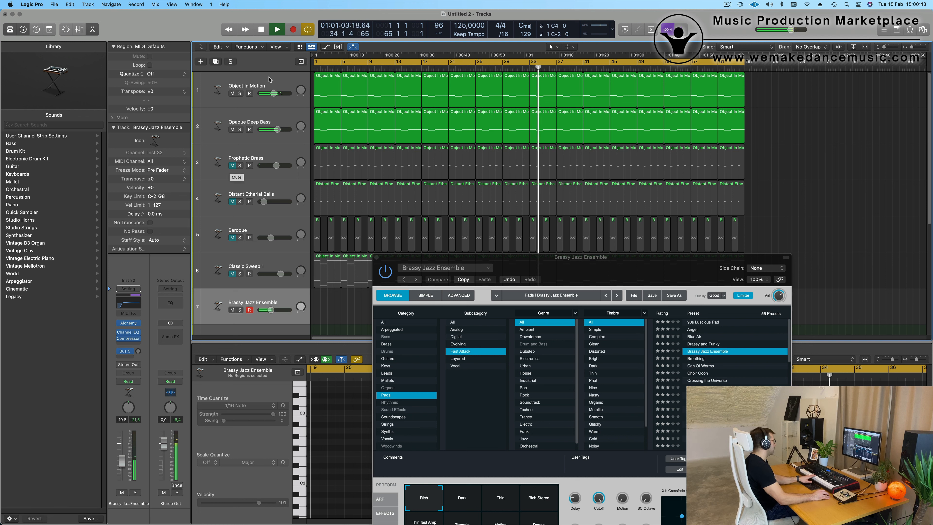
left_click(276, 84)
left_click(239, 94)
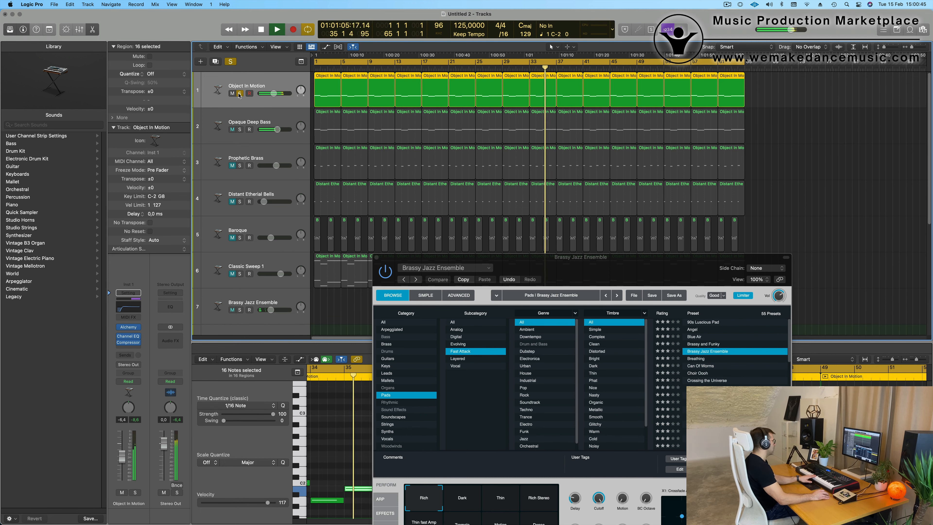
left_click(240, 93)
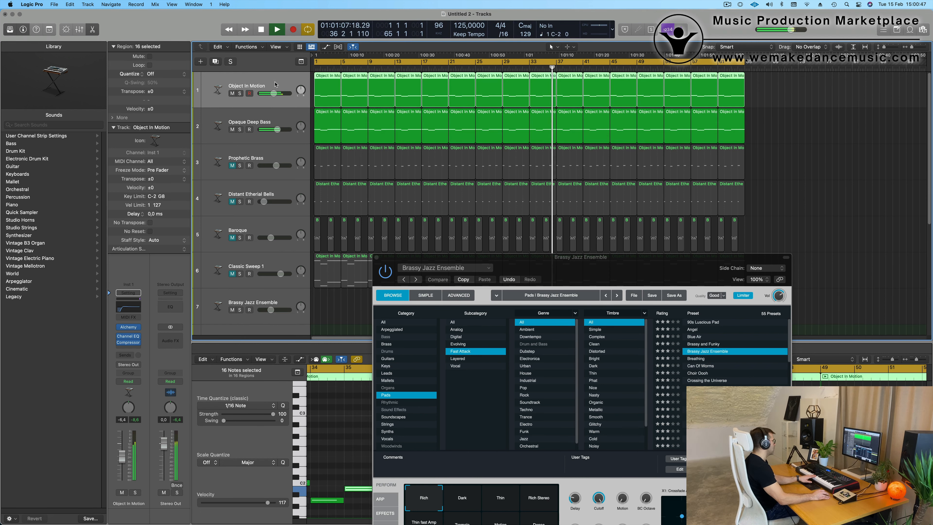
left_click(232, 129)
left_click(231, 94)
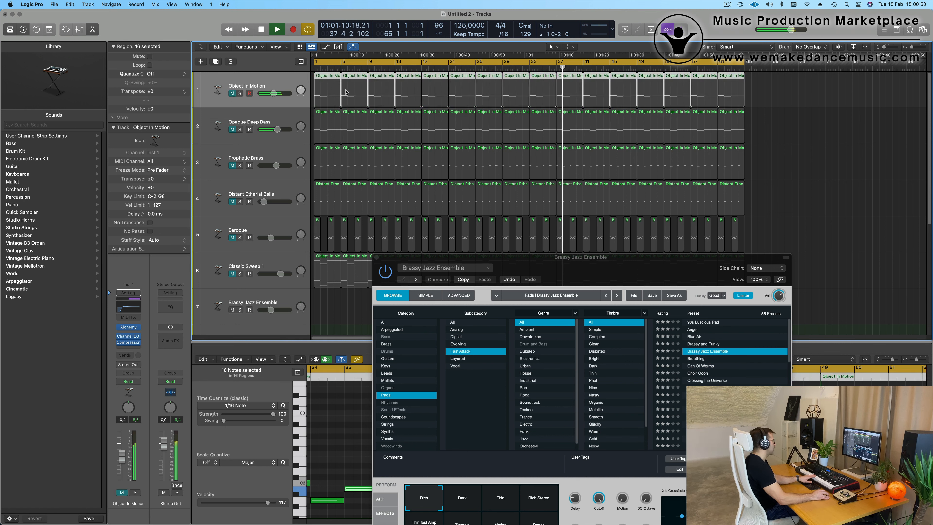
Open the Performance Meter and unmute the Prophetic Brass, Distant Etherial Bells, Baroque and Classic Sweep 1 tracks
left_click(598, 28)
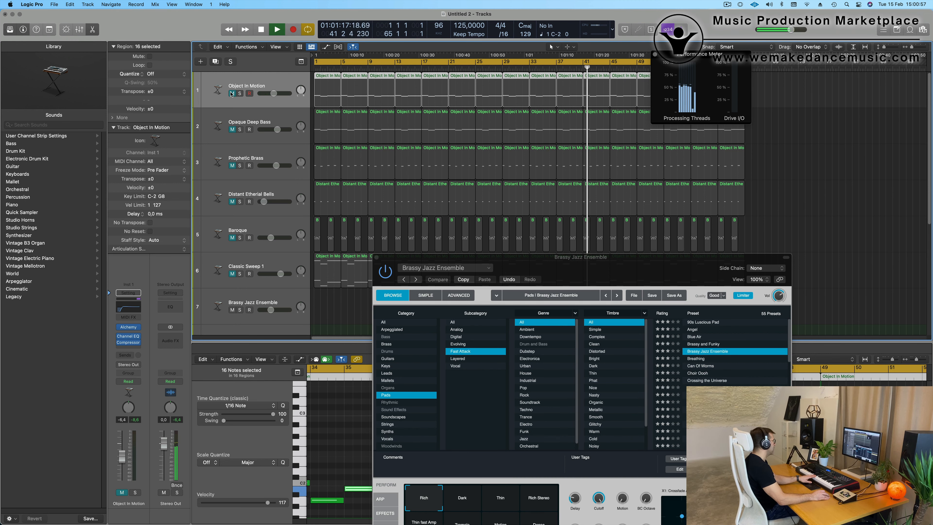
scroll(248, 145, "down", 8)
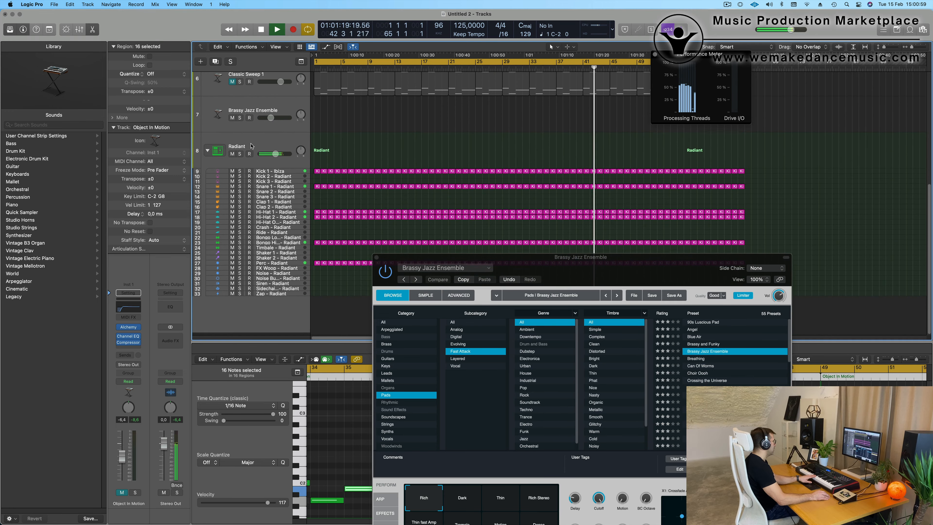
scroll(251, 145, "up", 5)
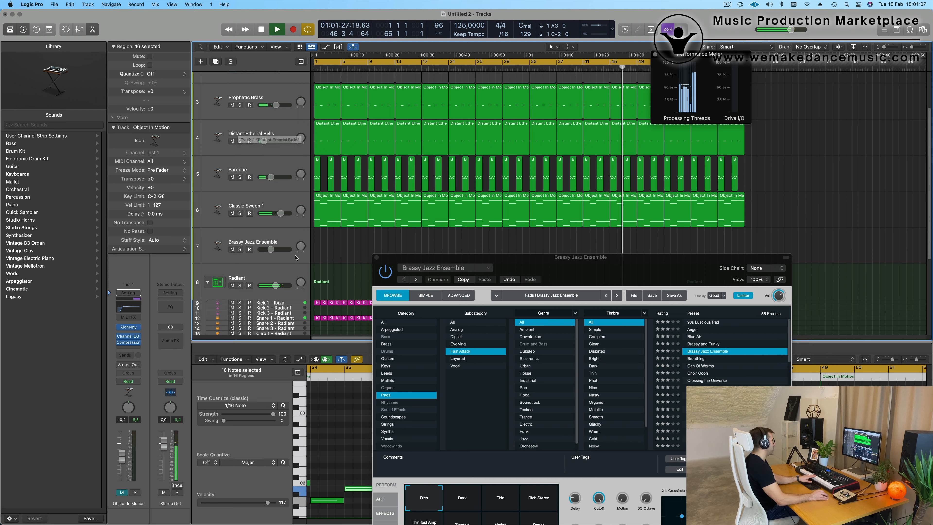
Select the Brassy Jazz Ensemble track and replay the arrangement from the start
left_click(287, 238)
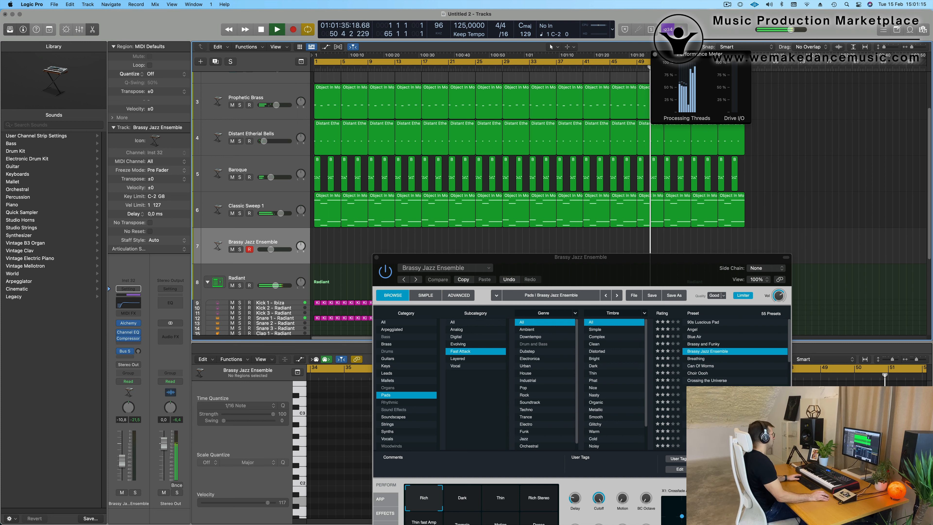
key("space")
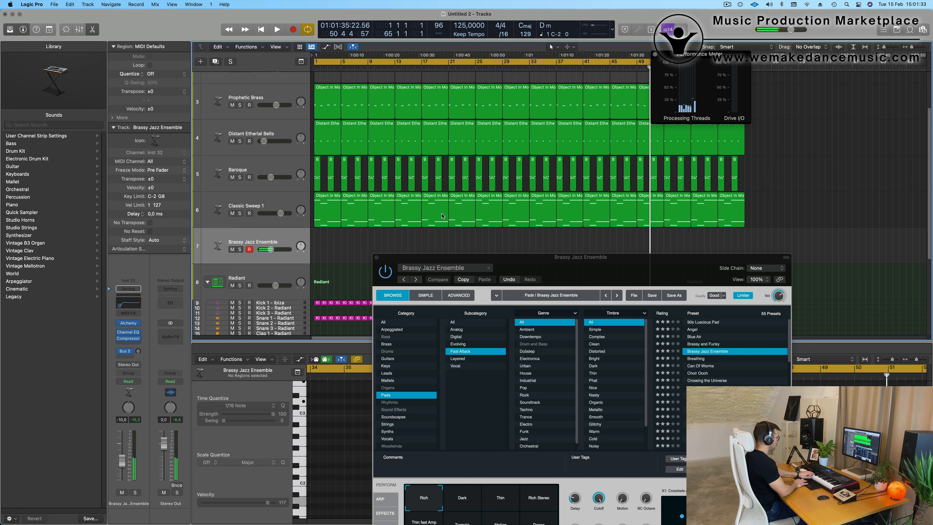
key("space")
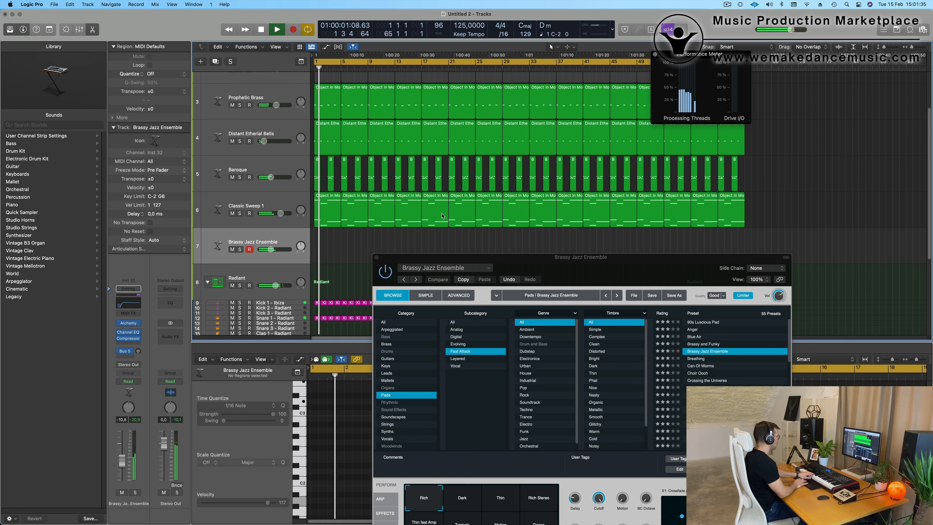
Try the Dark variation of Brassy Jazz Ensemble, plus the Can Of Worms and Metallic Sweeps pad presets
left_click_drag(655, 262, 682, 201)
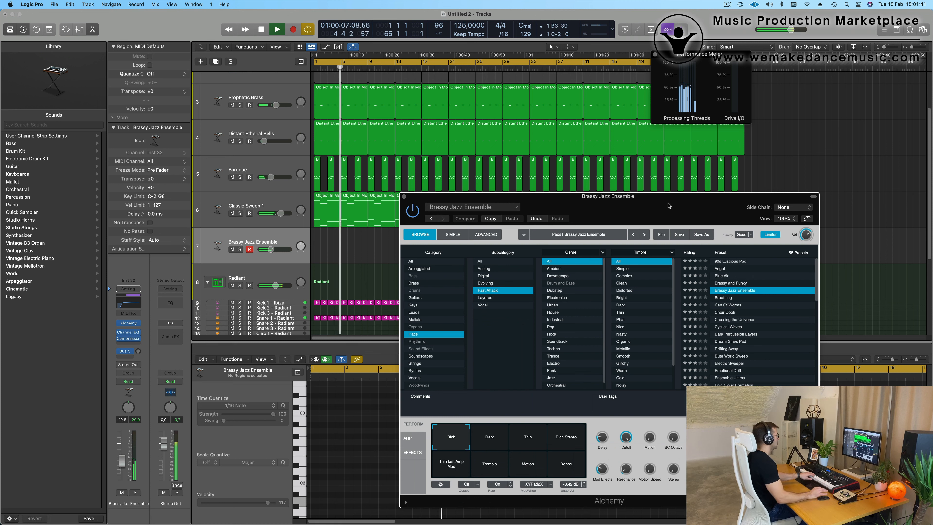
left_click(490, 440)
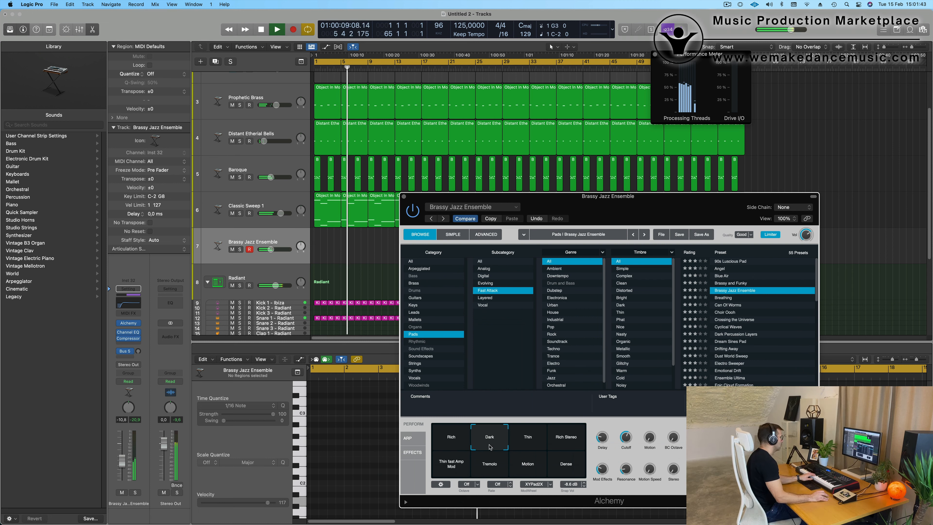
left_click(726, 305)
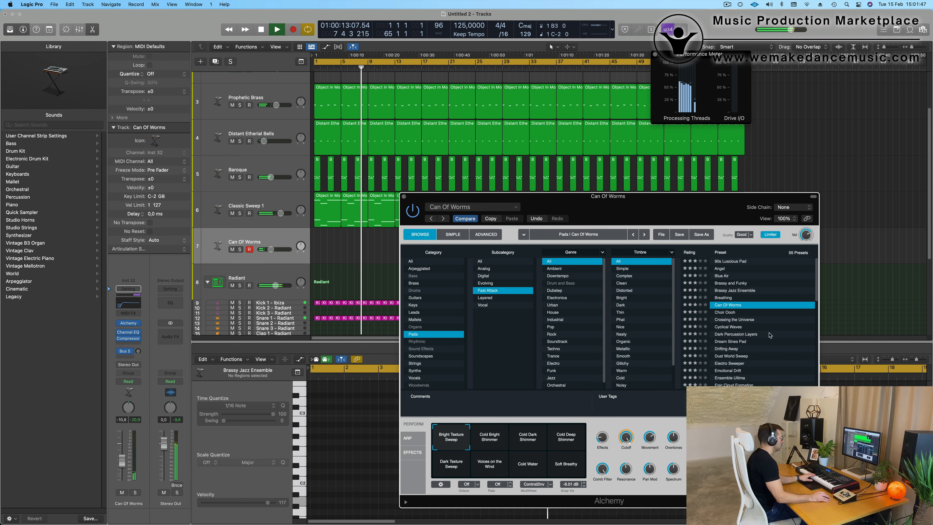
scroll(762, 320, "down", 5)
left_click(729, 277)
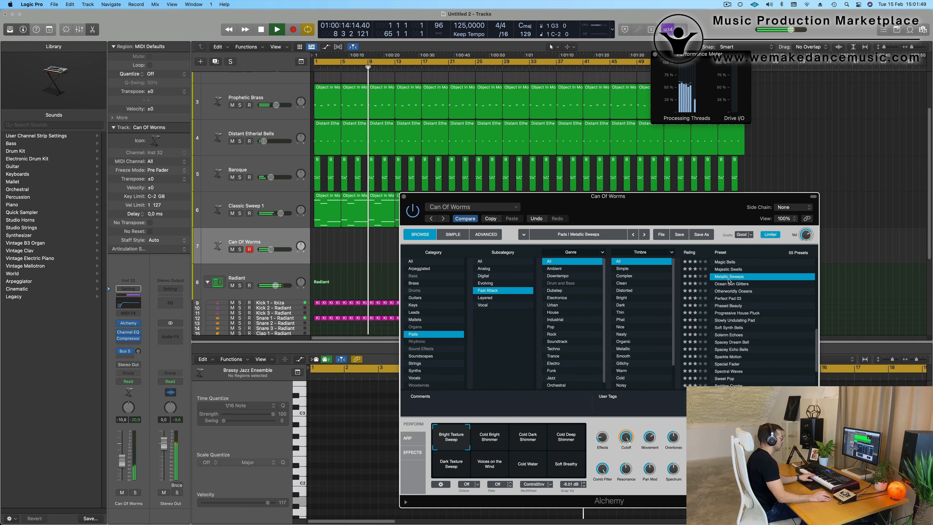
Audition the pad presets Spacey Echo Bells, Sparkle Motion, Triumphant Swirling Pad, Vox Choir and Wave Sequence 2
scroll(733, 291, "down", 3)
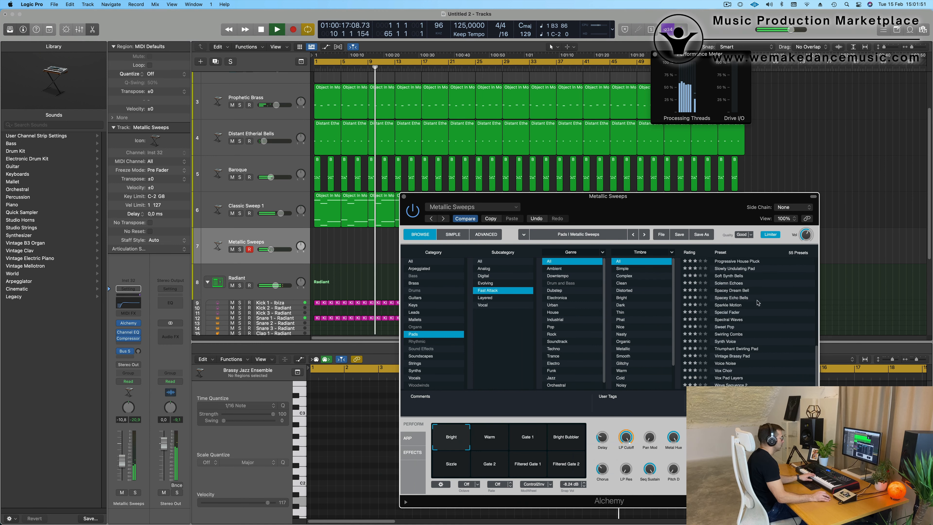
left_click(735, 298)
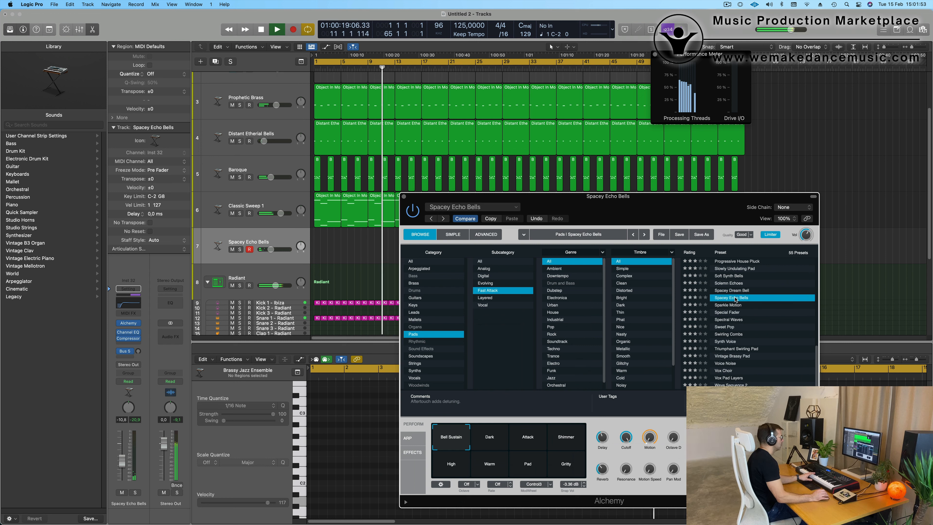
left_click(733, 306)
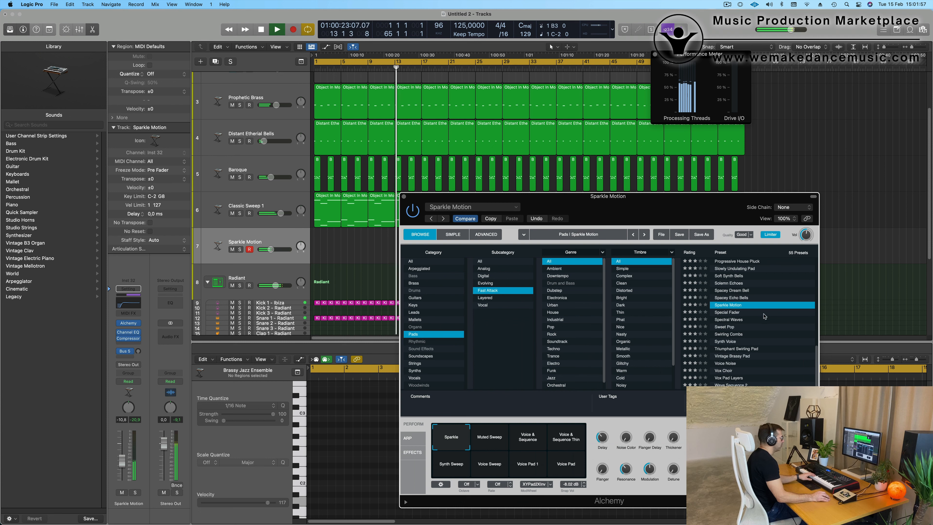
left_click(735, 349)
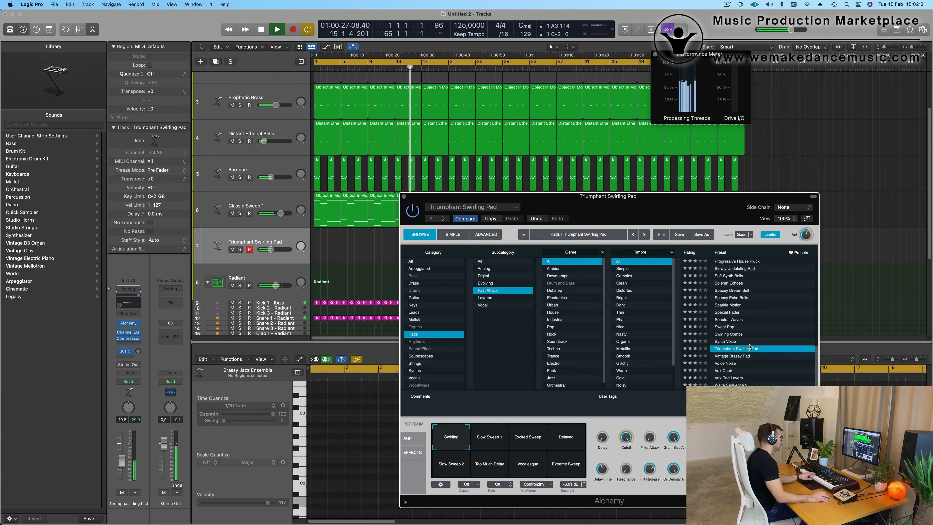
left_click(730, 370)
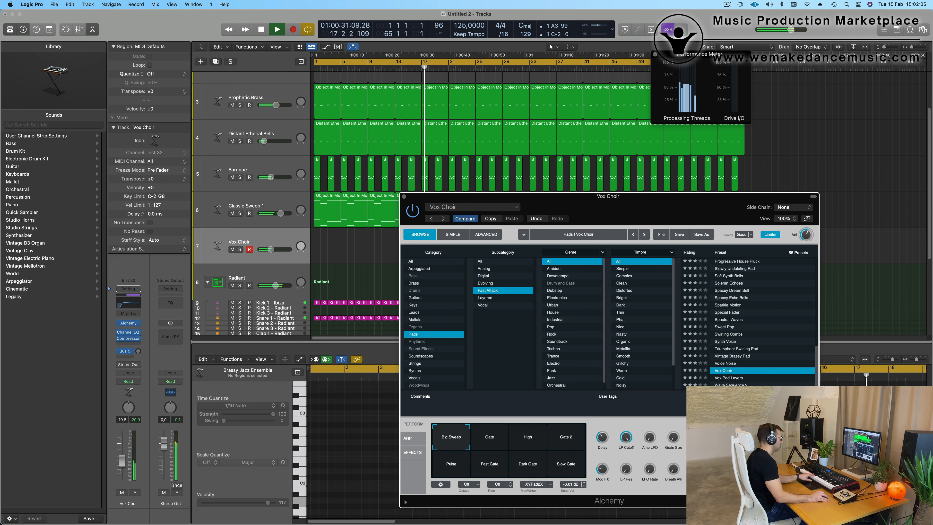
key("Down")
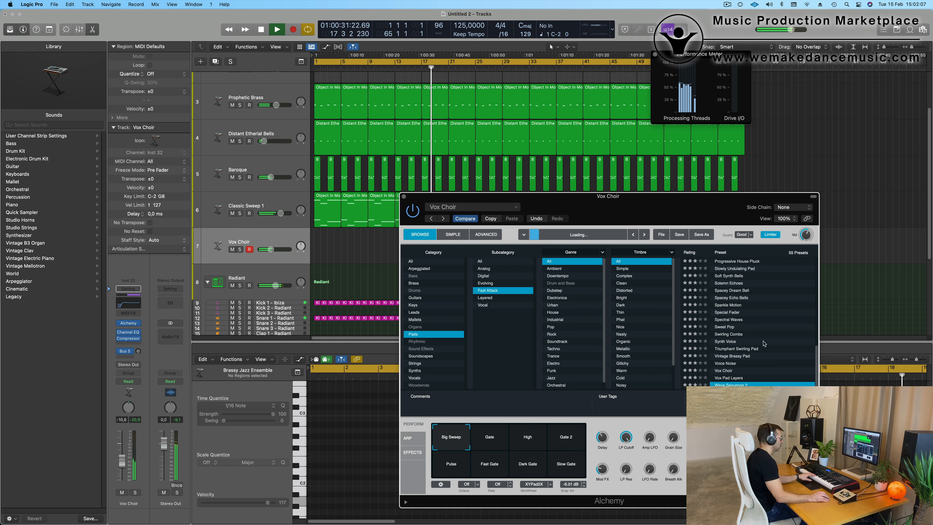
Load the Fast Attack pad preset Angel on the new track
scroll(763, 343, "up", 15)
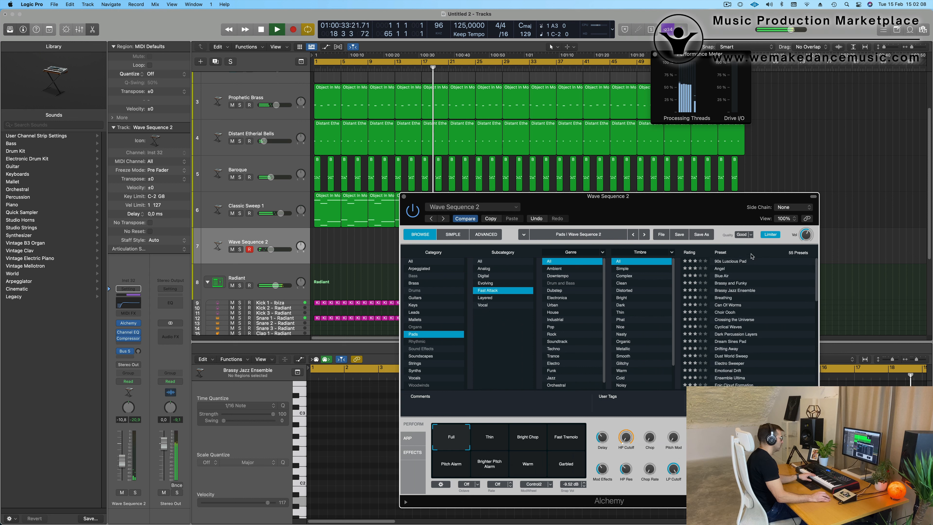
left_click(718, 269)
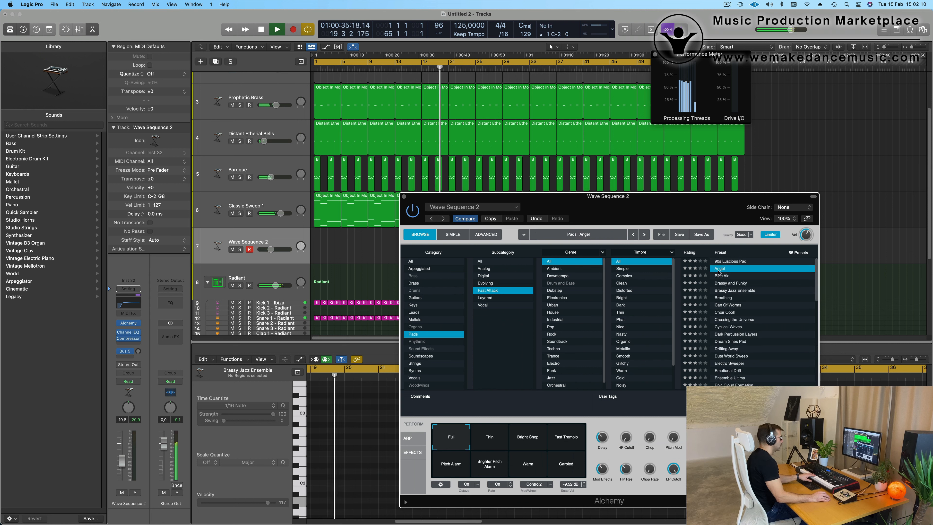
Audition the pad presets Breathing and Crossing the Universe and load Epic Cloud Formation on the seventh track
left_click(723, 298)
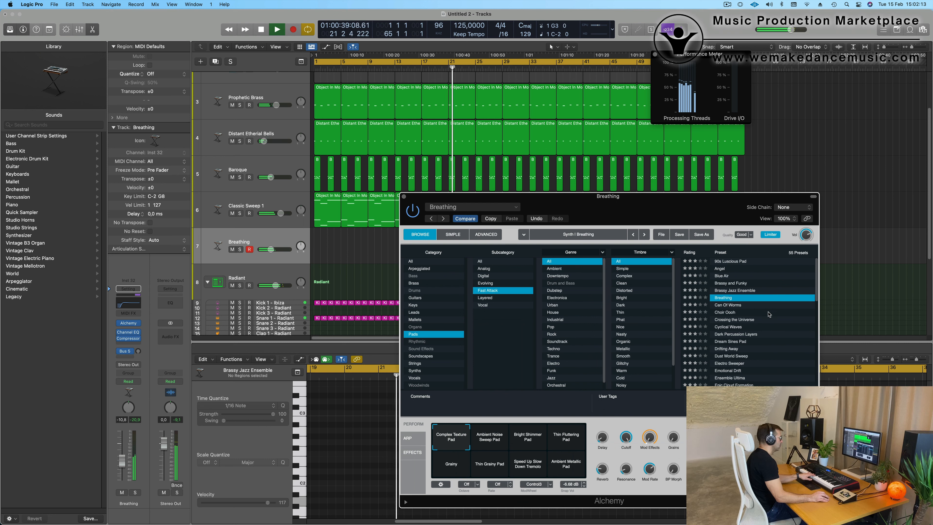
left_click(740, 320)
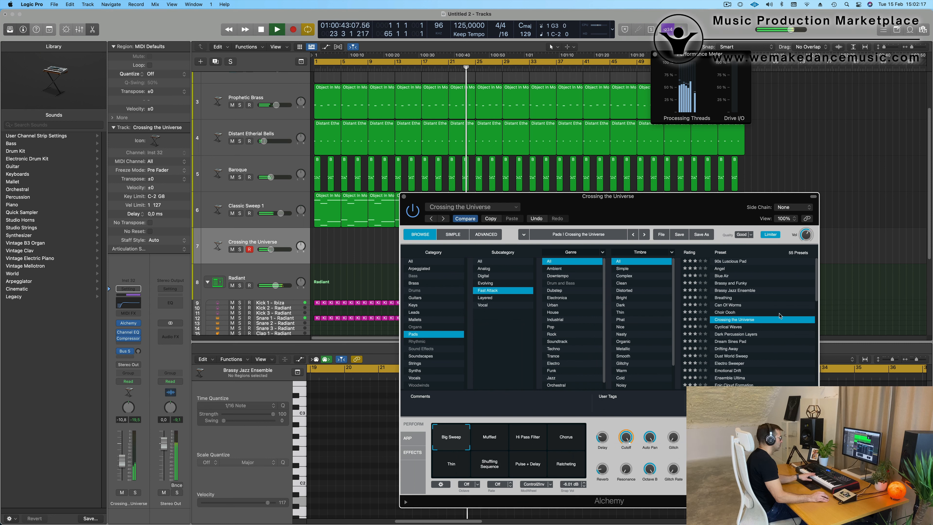
scroll(771, 308, "down", 5)
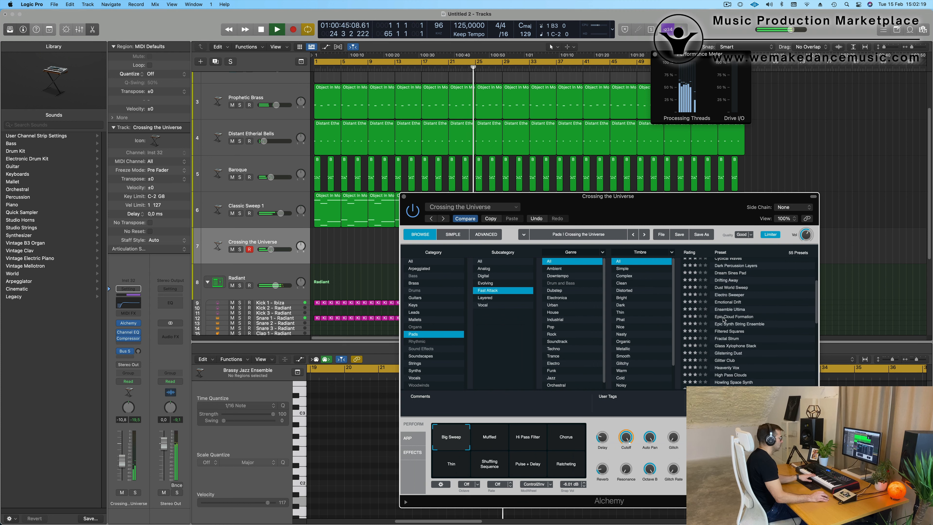
left_click(723, 317)
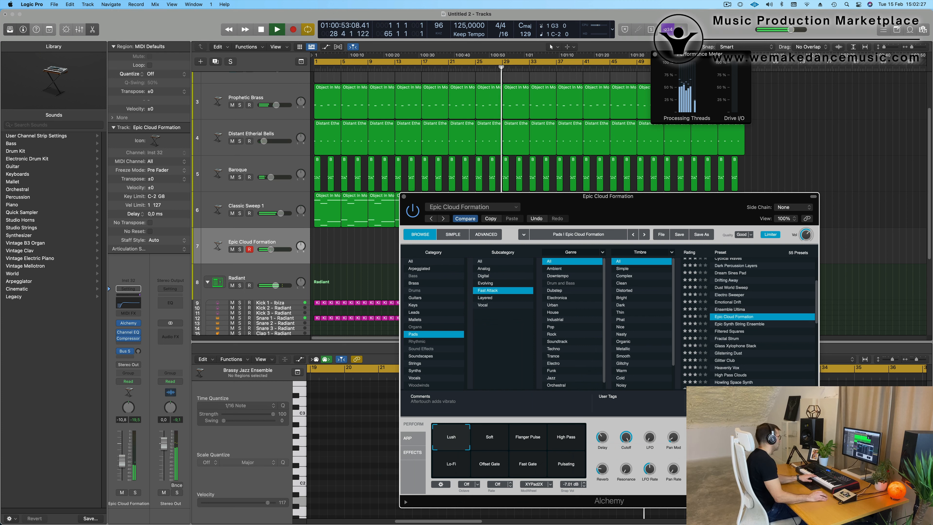
Unmute the Object In Motion and Opaque Deep Bass tracks and raise the Epic Cloud Formation channel level to -1.0 dB
scroll(309, 130, "up", 4)
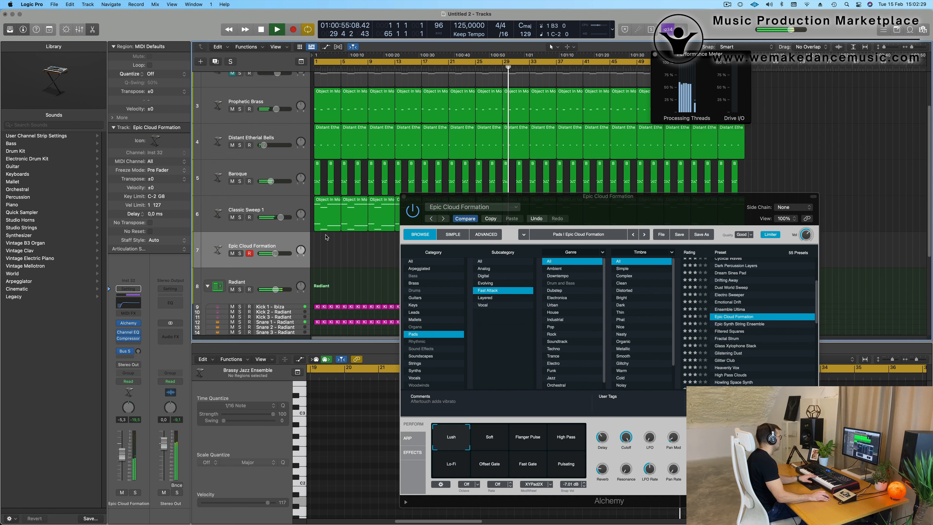
left_click(232, 93)
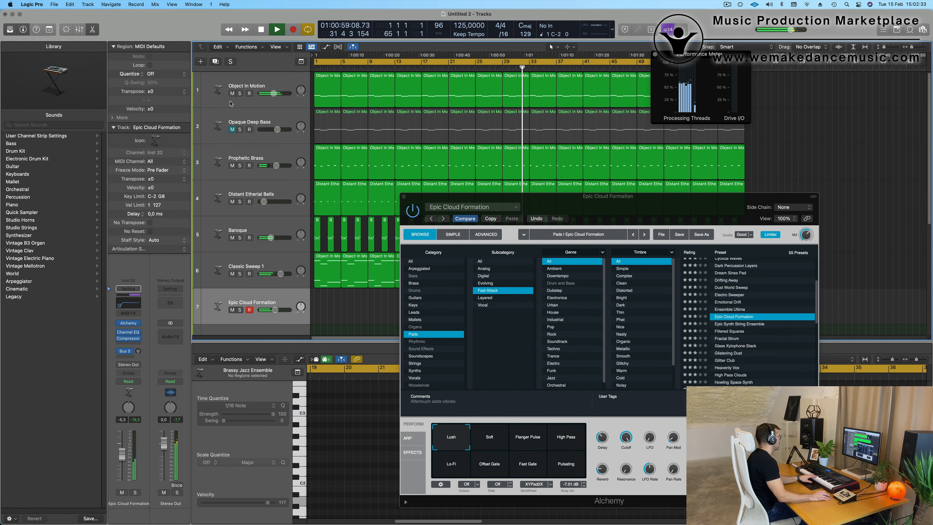
left_click(233, 129)
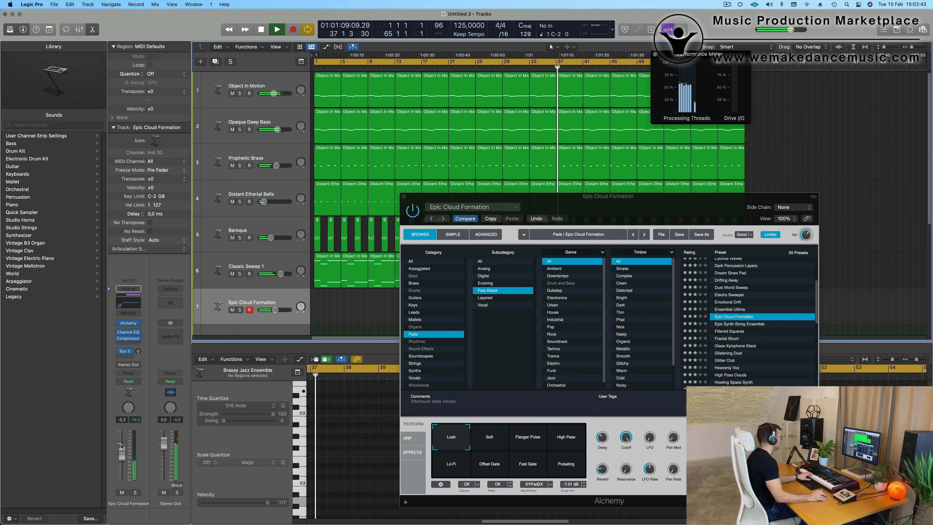
left_click_drag(124, 443, 125, 441)
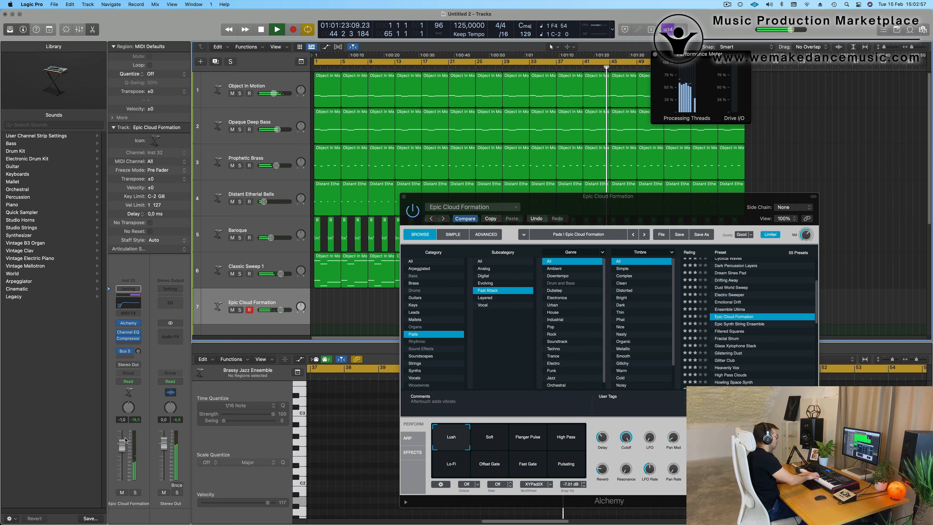
Finish recording the Epic Cloud Formation part and move the Alchemy and Performance Meter windows clear of its regions
key("t")
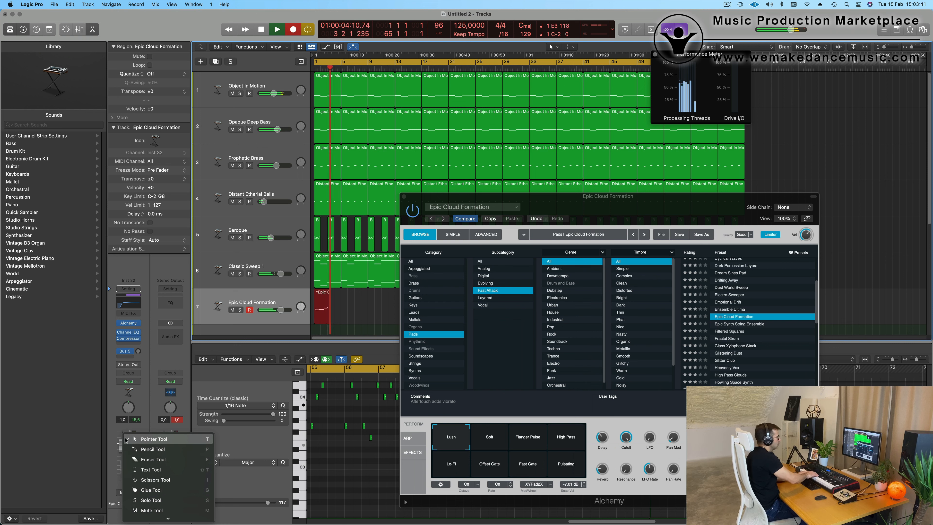
left_click(126, 440)
key("space")
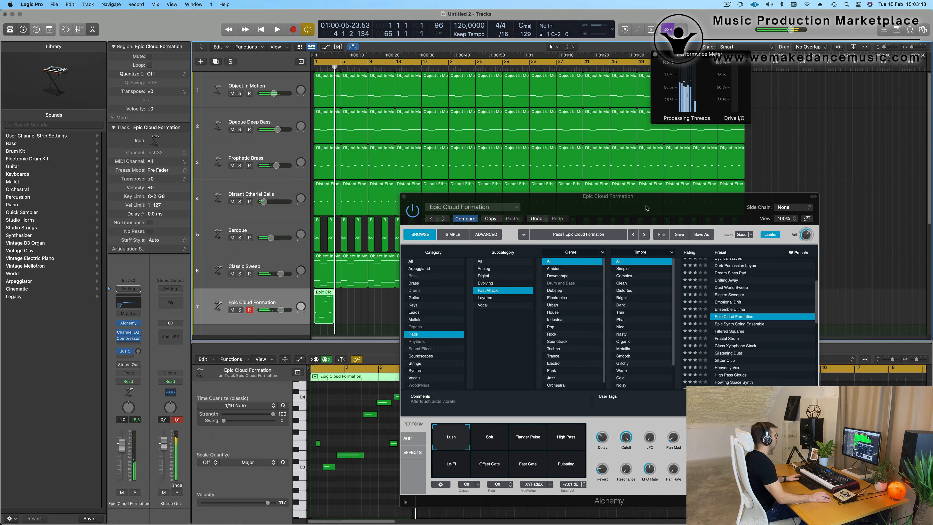
left_click_drag(647, 207, 577, 387)
left_click_drag(708, 56, 464, 66)
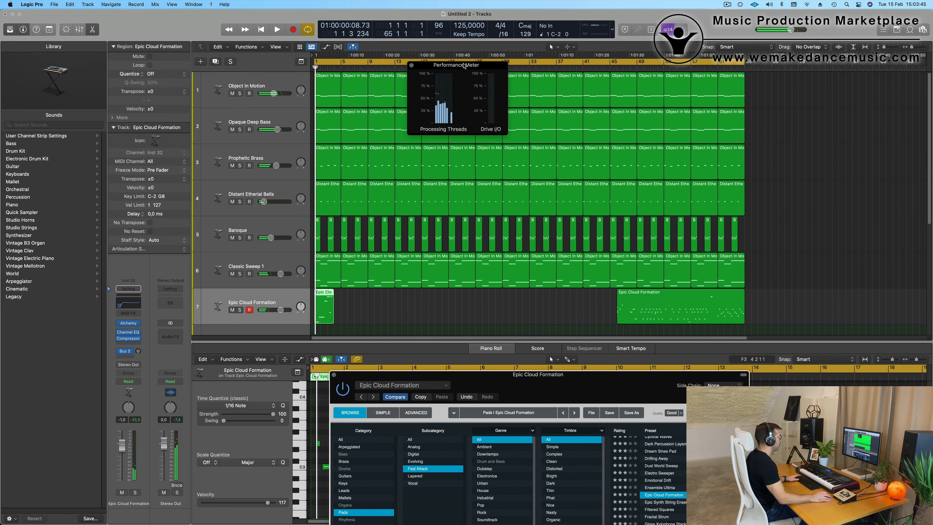
Play back the end of the long Epic Cloud Formation recording and uncover its notes in the piano roll
key("space")
left_click(717, 68)
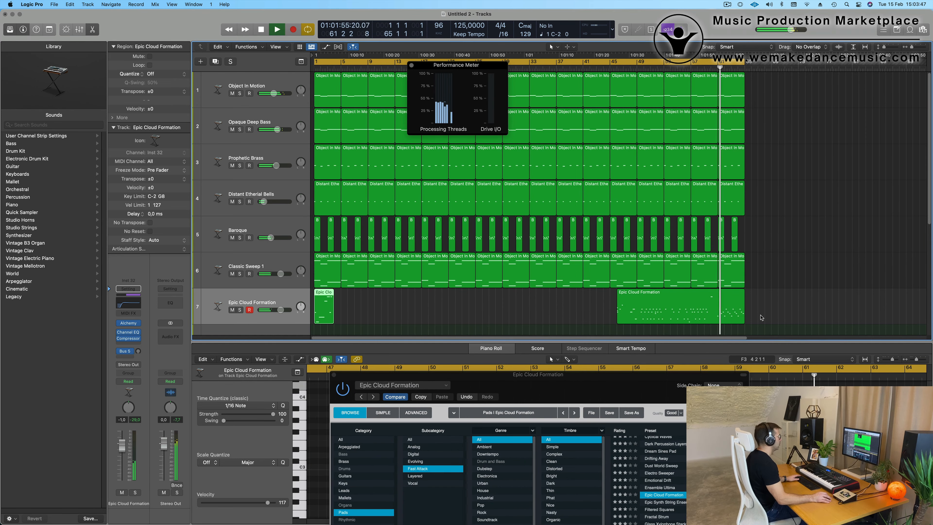
left_click(677, 69)
left_click(691, 300)
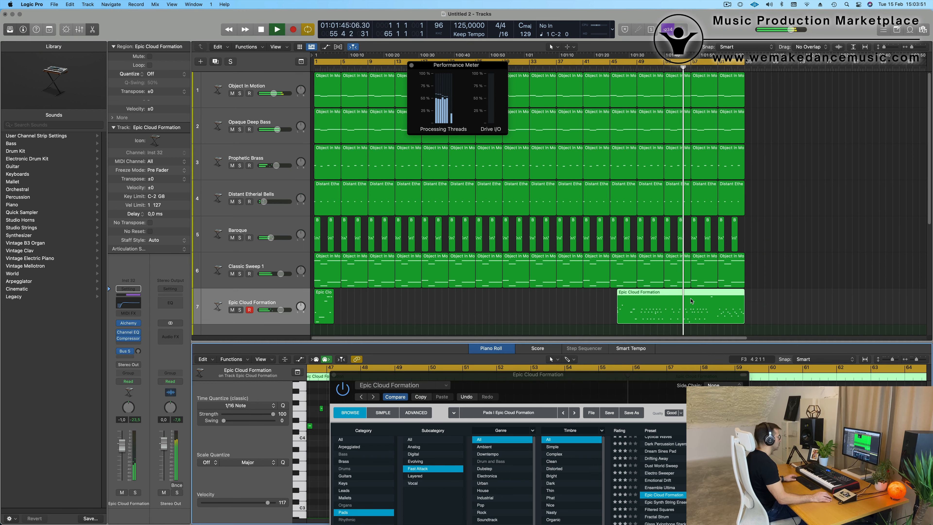
left_click_drag(648, 379, 448, 459)
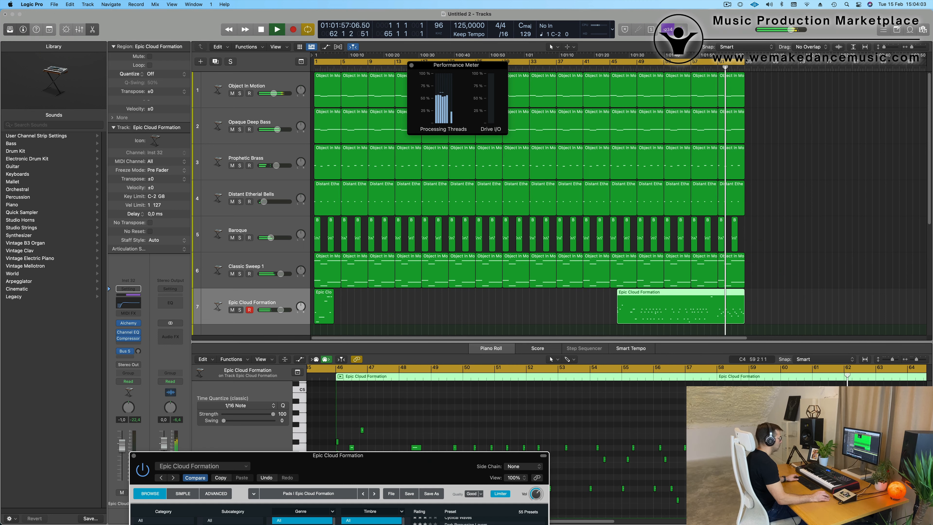
Split the long Epic Cloud Formation region at bar 61 and delete its earlier part and the short region at bar 1
key("space")
left_click(719, 299)
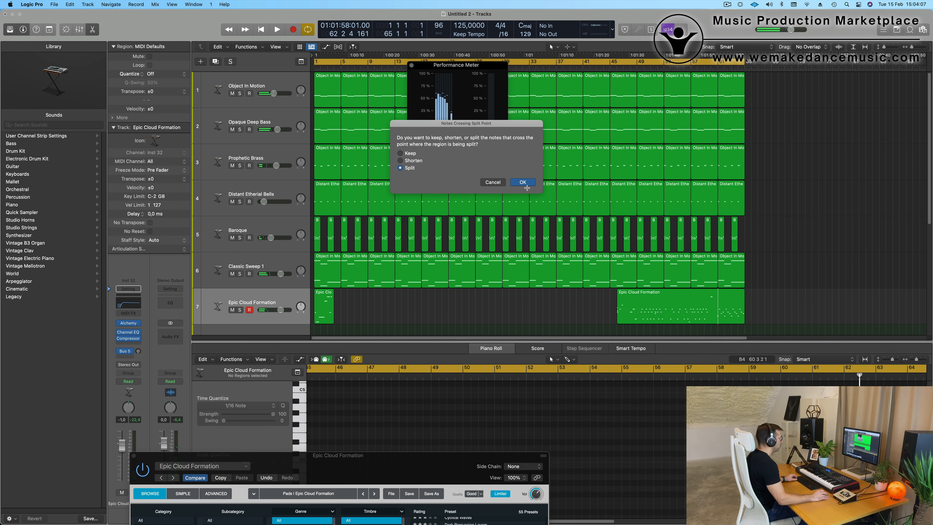
left_click(523, 182)
left_click(675, 294)
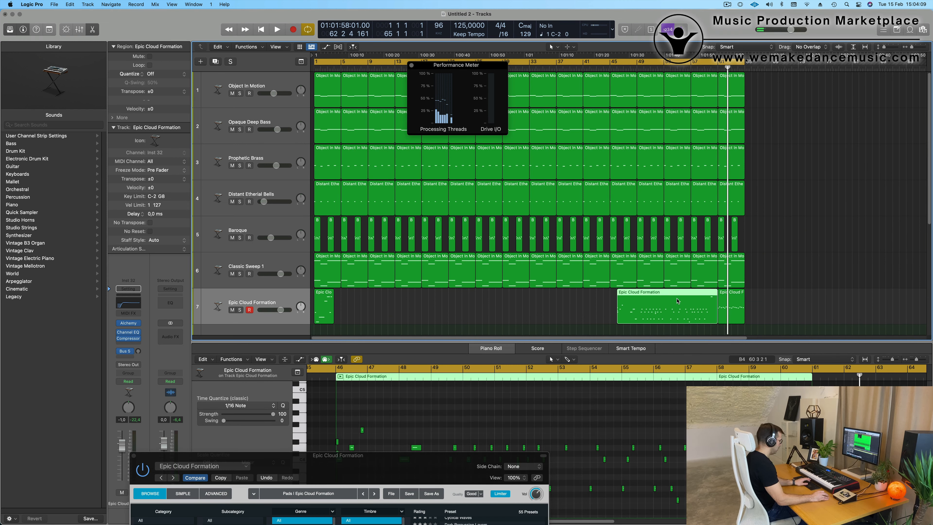
key("Delete")
left_click(326, 309)
key("Delete")
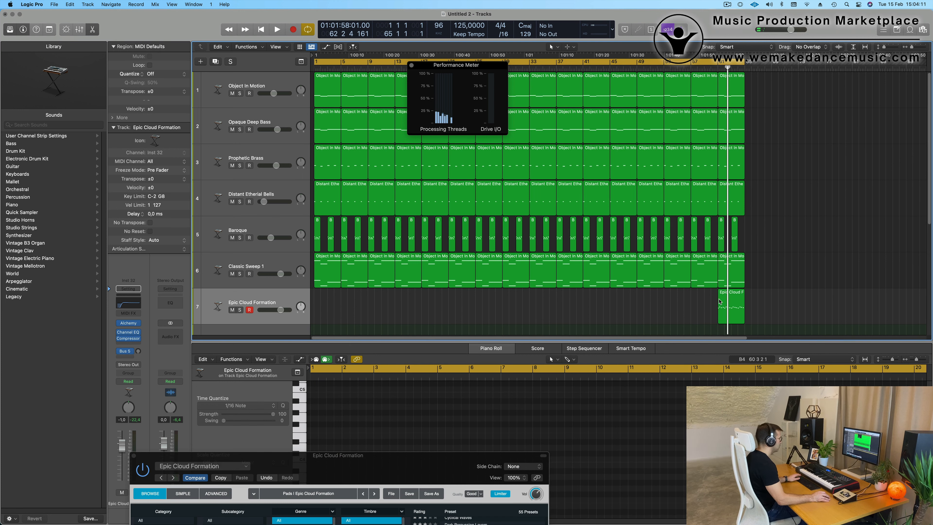
Move the remaining four-bar Epic Cloud Formation region to bar 1 and play it with its notes enlarged in the piano roll
left_click_drag(737, 295, 239, 306)
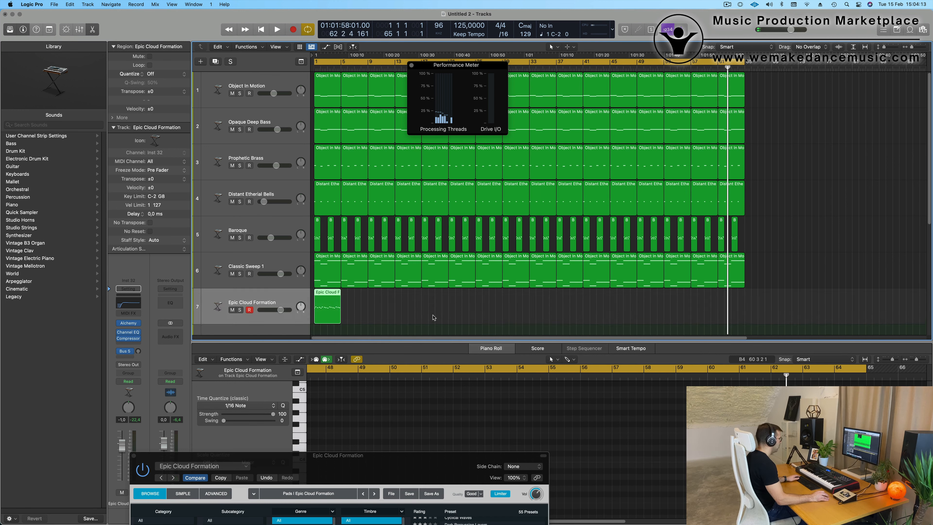
key("space")
scroll(359, 431, "down", 4)
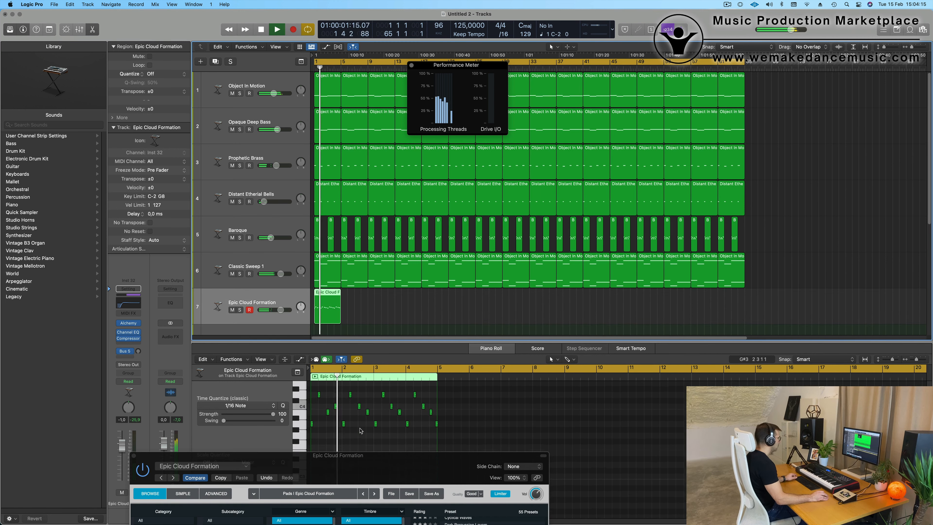
key("super+Right")
key("super+Right")
scroll(378, 431, "left", 2)
key("Return")
scroll(352, 441, "up", 2)
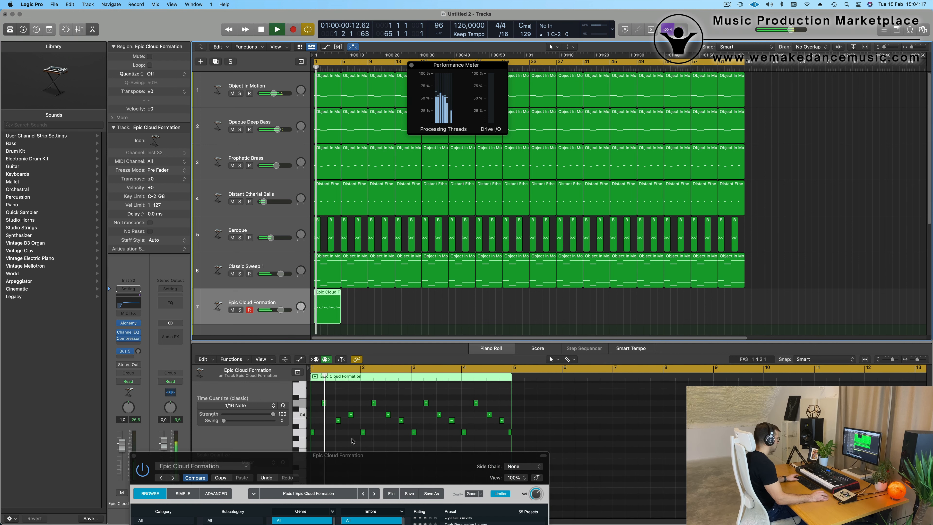
key("super+a")
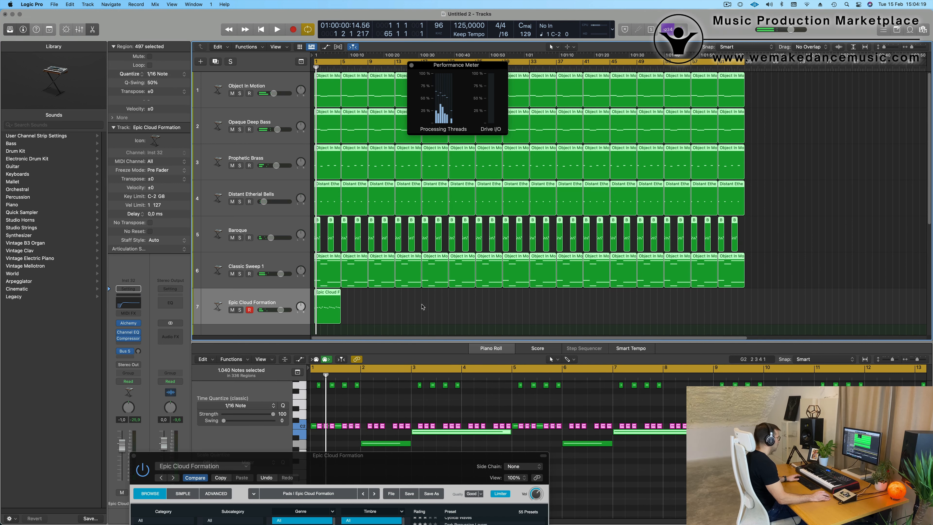
left_click(423, 306)
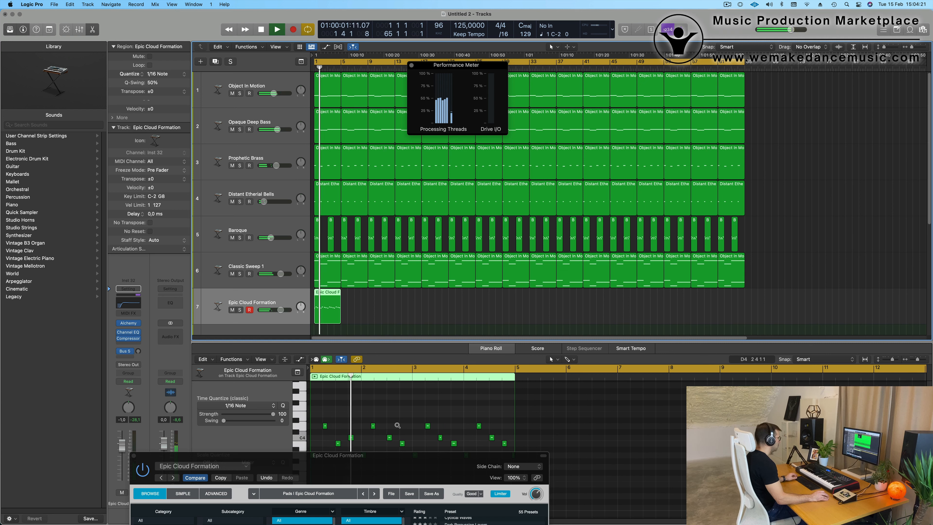
Move the Alchemy window off the piano roll and replay the Epic Cloud Formation notes
scroll(398, 425, "up", 1)
scroll(390, 423, "down", 1)
left_click_drag(399, 474, 813, 37)
key("space")
scroll(420, 462, "up", 1)
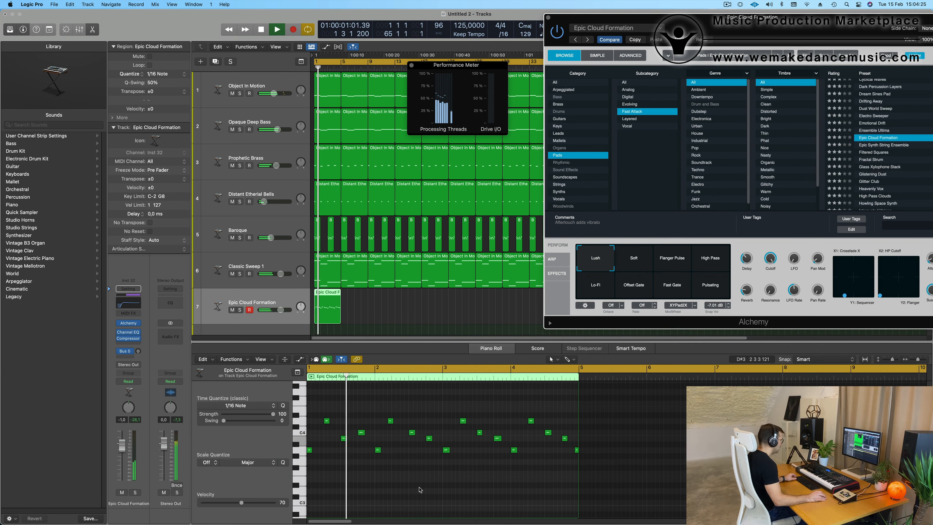
key("space")
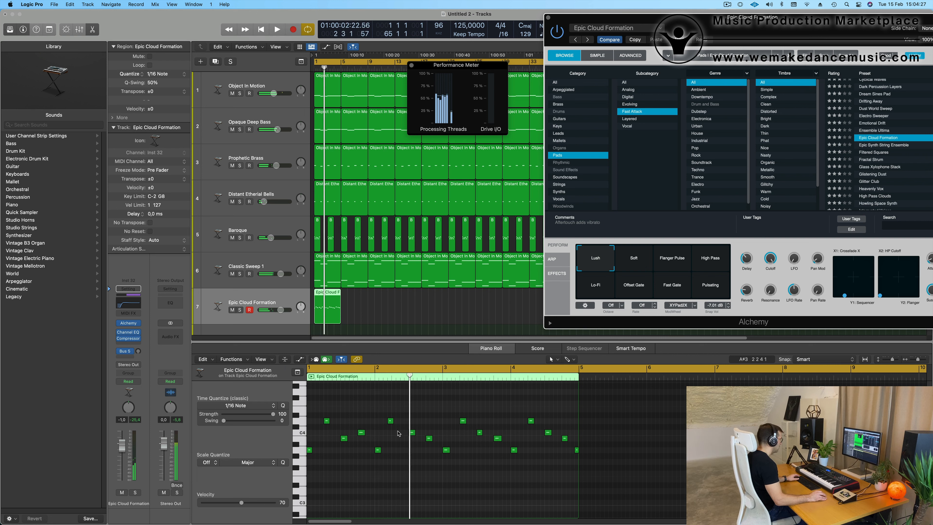
Delete the pad notes from bar 2 onward and copy the first bar's four-note phrase across bars 2 to 4
left_click_drag(381, 410, 606, 490)
key("Delete")
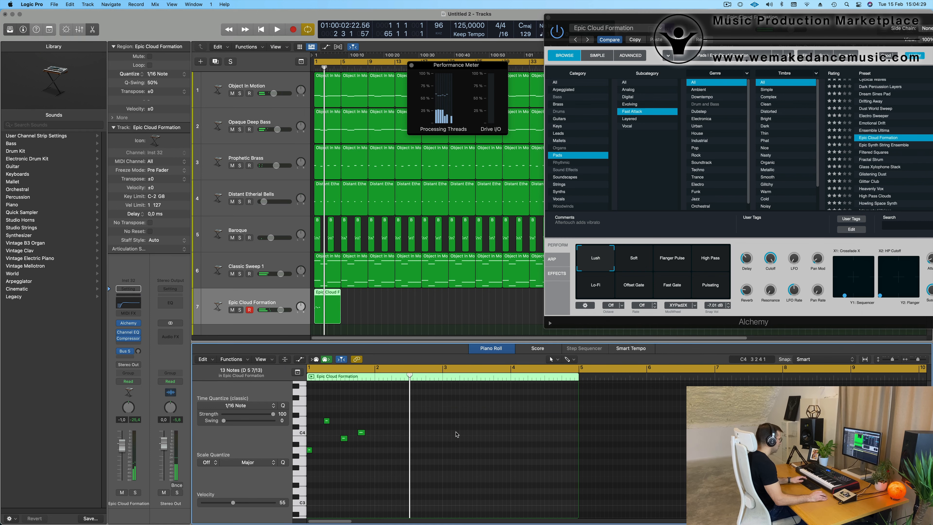
left_click_drag(437, 406, 383, 450)
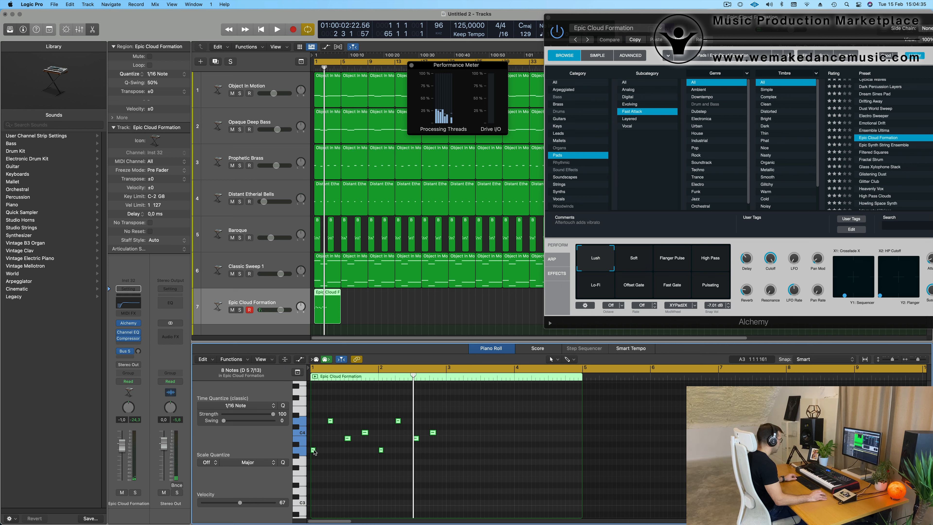
left_click_drag(313, 451, 448, 453)
key("space")
key("space")
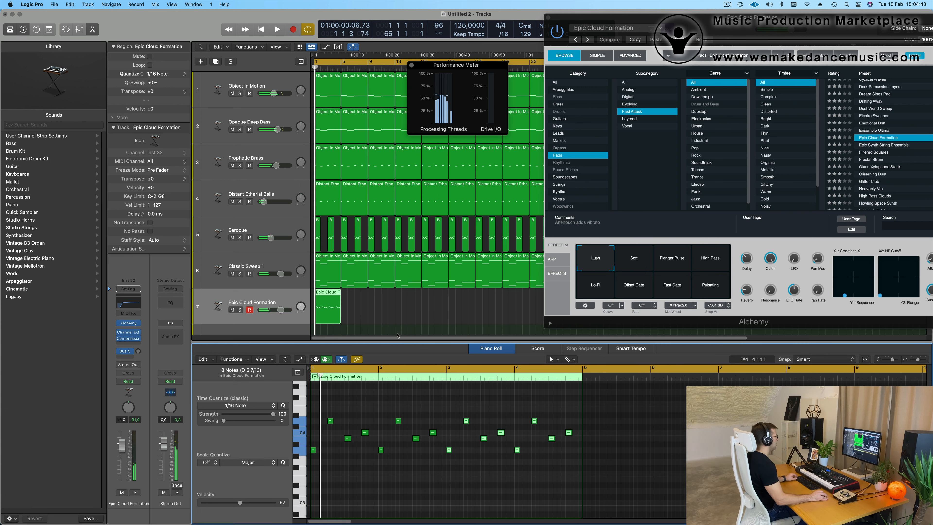
Repeat the four-bar Epic Cloud Formation region along its track up to the end of the arrangement at bar 65
scroll(375, 313, "down", 3)
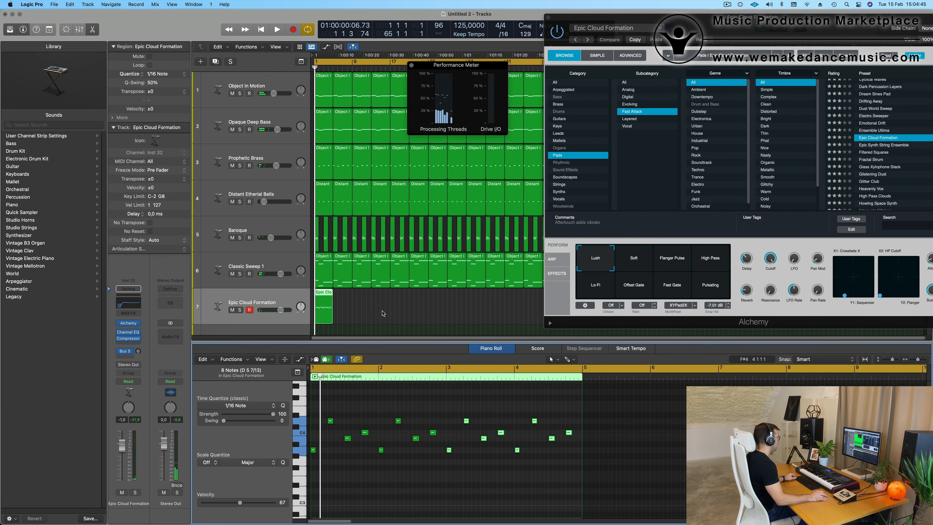
left_click_drag(701, 25, 931, 138)
left_click_drag(384, 301, 305, 316)
key("super+r")
key("super+r")
key("super+r")
key("super+r")
key("super+r")
key("super+r")
key("super+r")
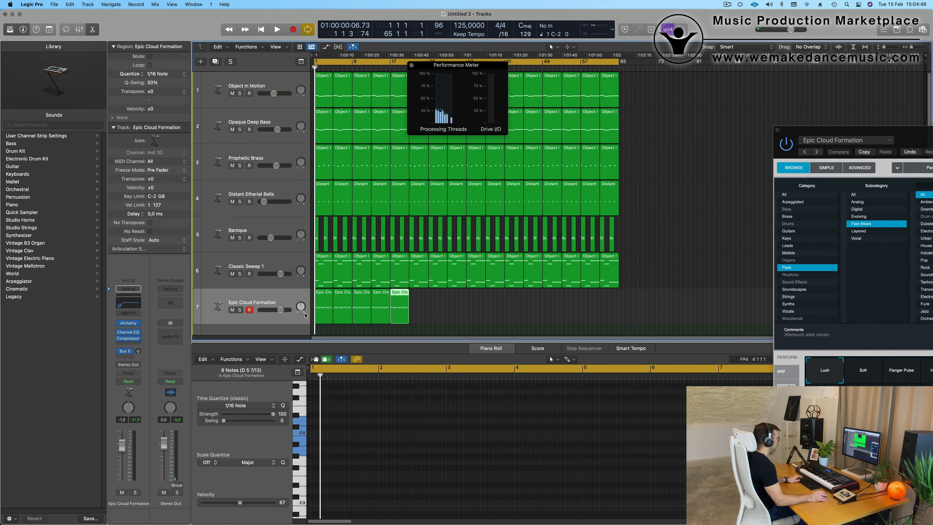
key("super+r")
key("super+r")
key("super+r")
key("super+r")
key("super+r")
key("super+r")
key("super+r")
key("super+r")
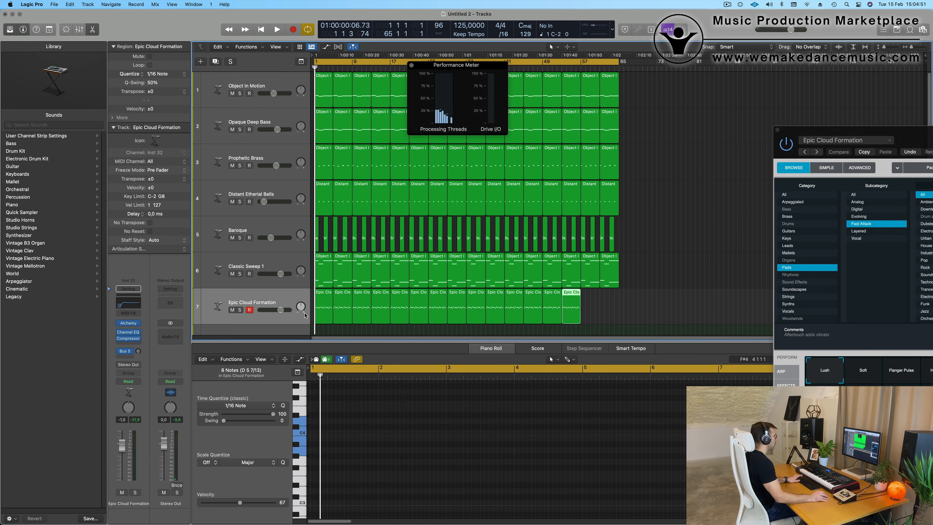
Mute the Baroque and Classic Sweep 1 tracks and switch Epic Cloud Formation to its Soft variation
left_click(232, 238)
left_click(232, 274)
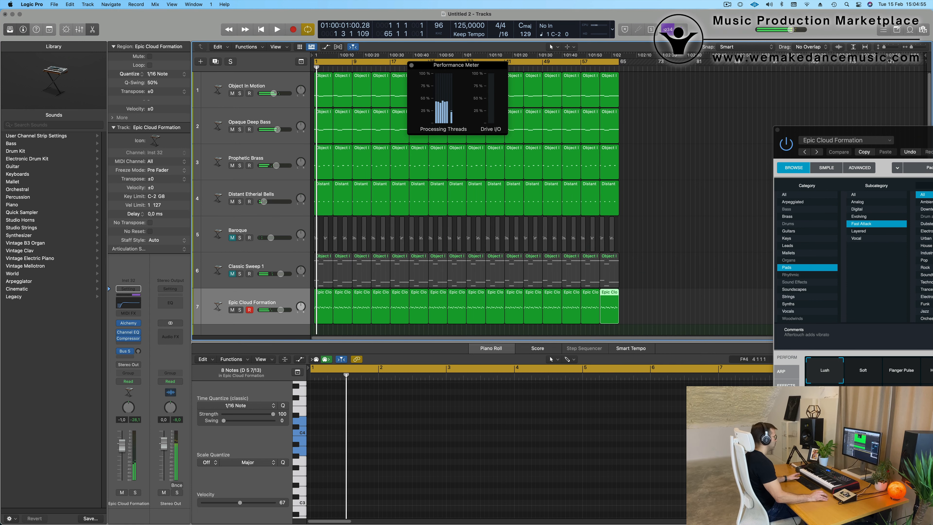
left_click_drag(906, 137, 540, 110)
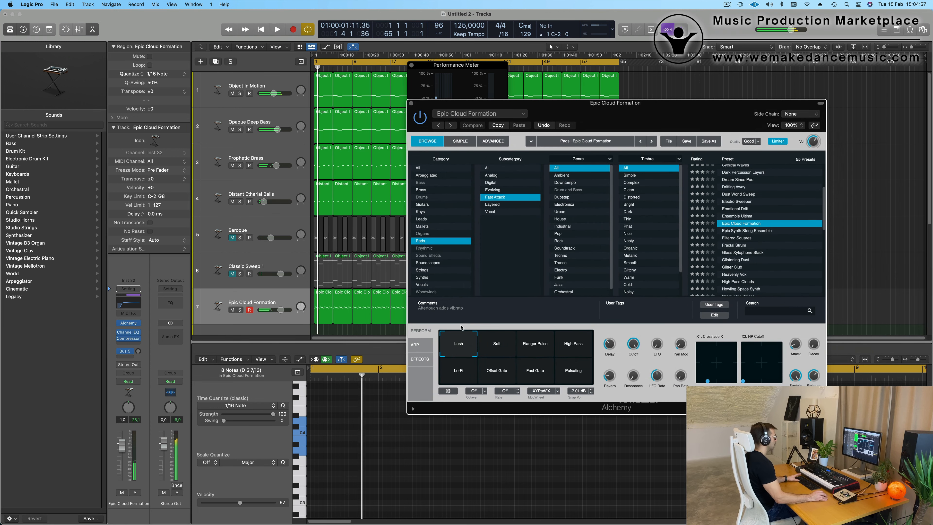
left_click(498, 344)
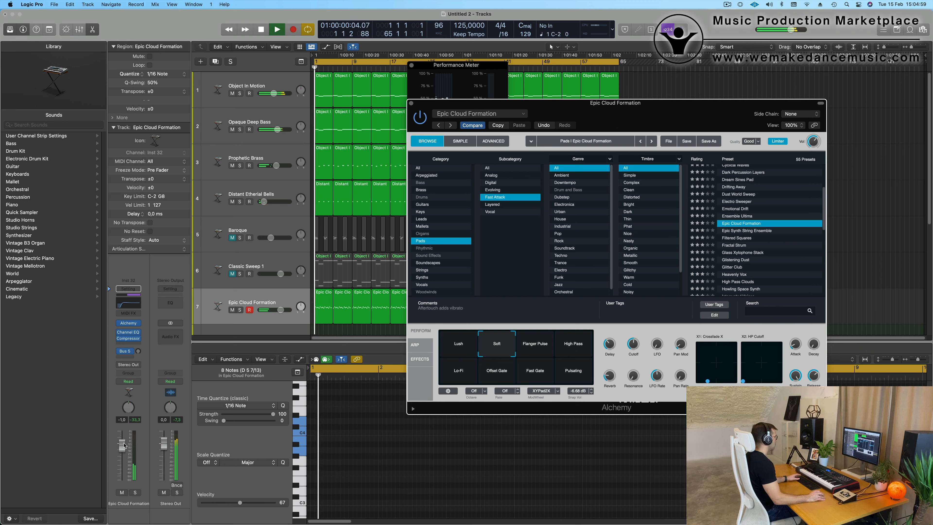
Raise the Epic Cloud Formation channel level to 0.8 dB and adjust Alchemy's output volume during playback
left_click_drag(122, 444, 122, 441)
key("space")
key("space")
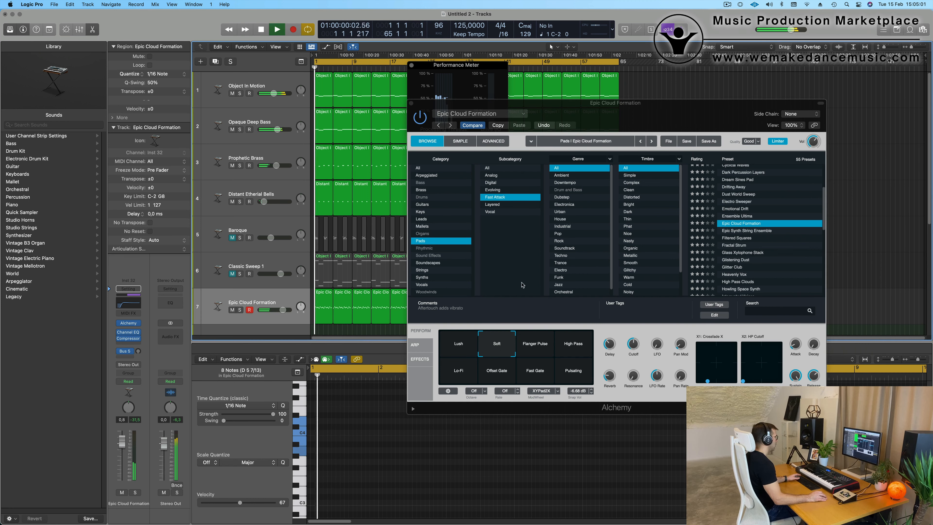
left_click_drag(814, 138, 813, 143)
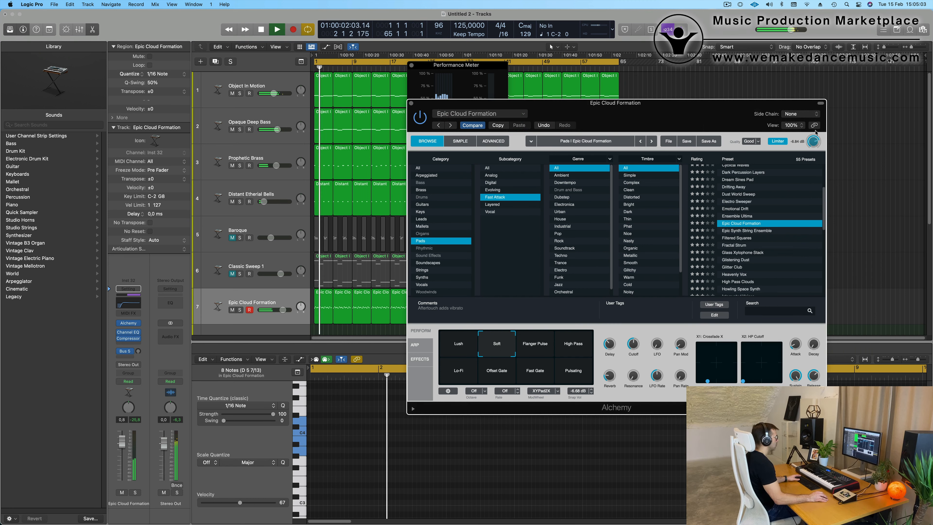
key("space")
Audition the Flanger Pulse, High Pass, Pulsating, Fast Gate, Offset Gate and Lo-Fi variations and return to Soft
left_click(538, 352)
left_click(567, 347)
left_click(572, 377)
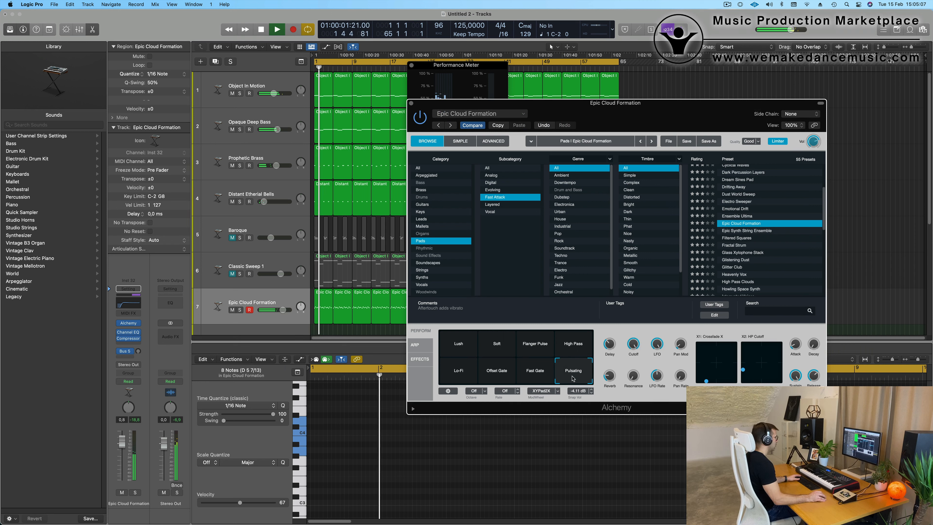
left_click(536, 378)
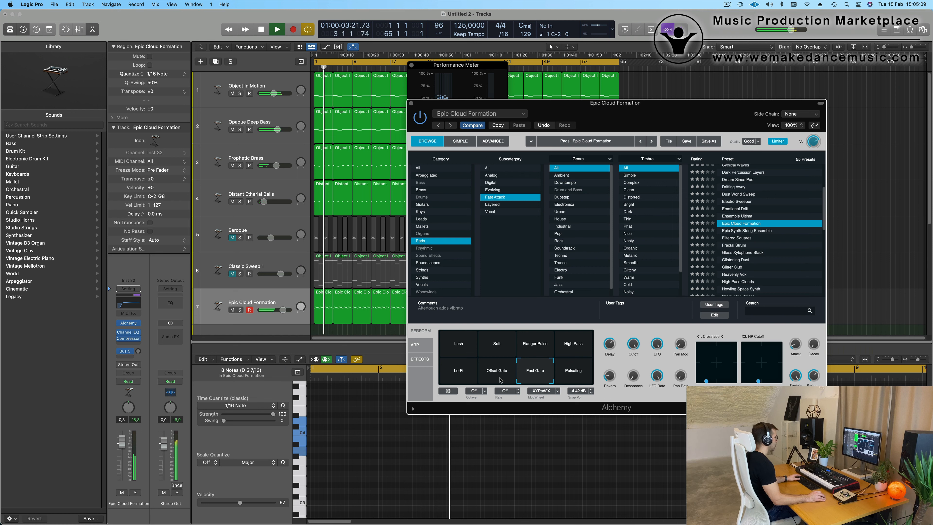
left_click(492, 376)
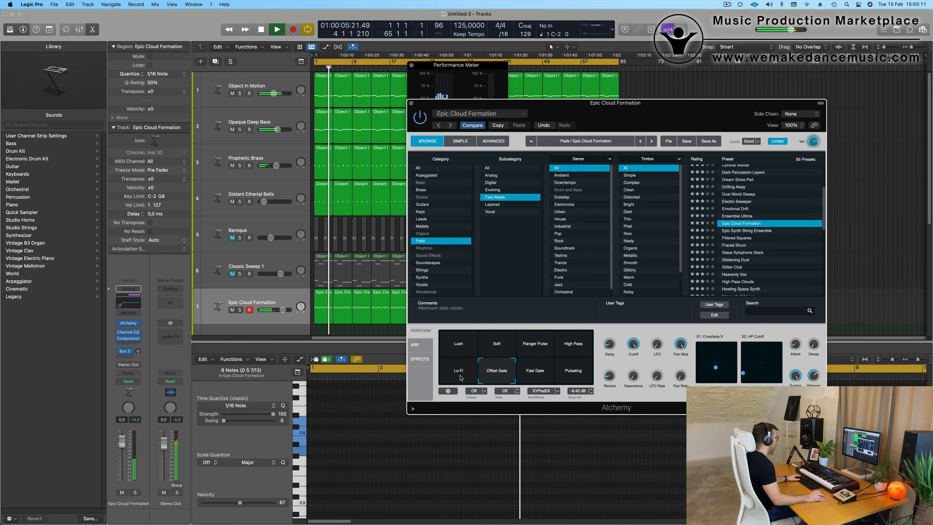
left_click(460, 378)
left_click(495, 354)
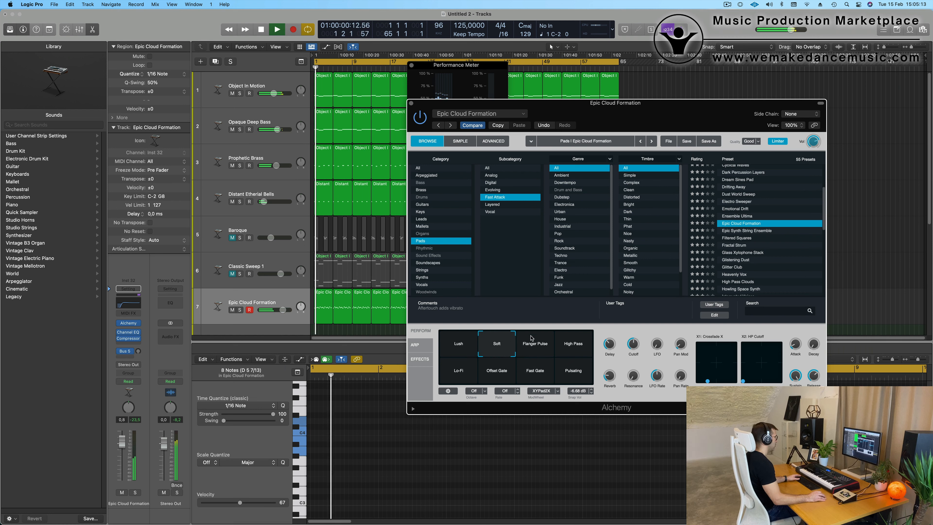
left_click_drag(666, 112, 686, 120)
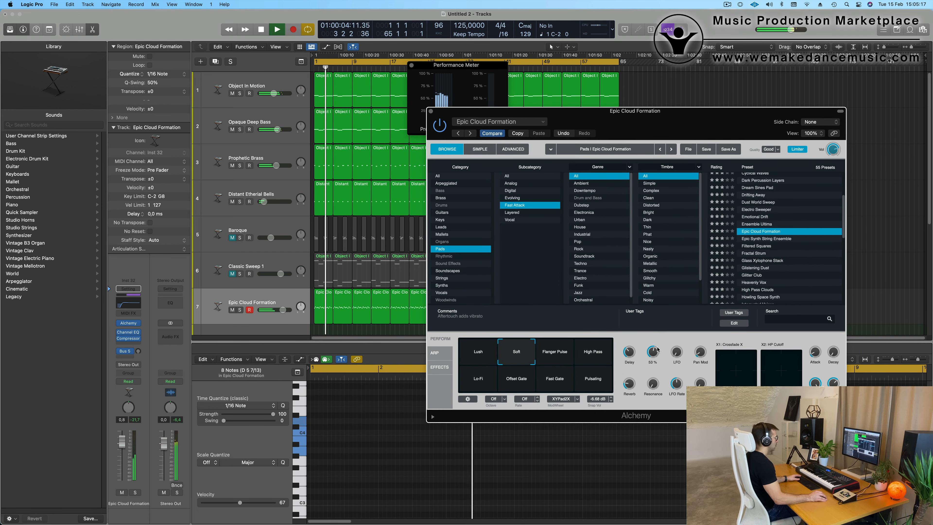